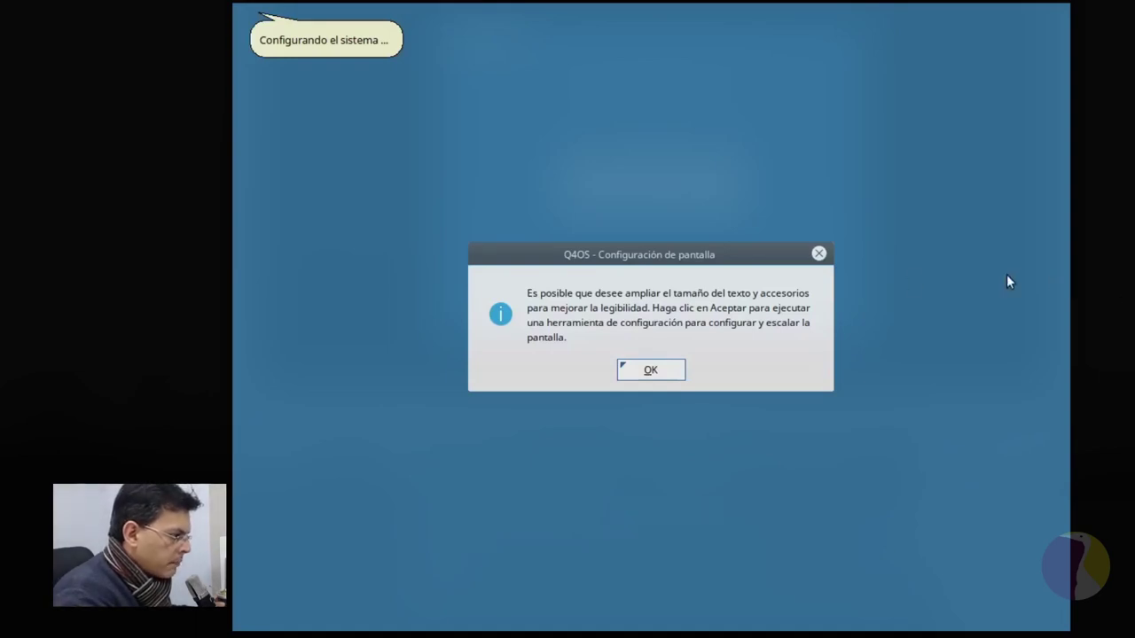
# - Keep screen scaling at factor 1.00 and accept downloading the Spanish language pack
pyautogui.click(644, 372)
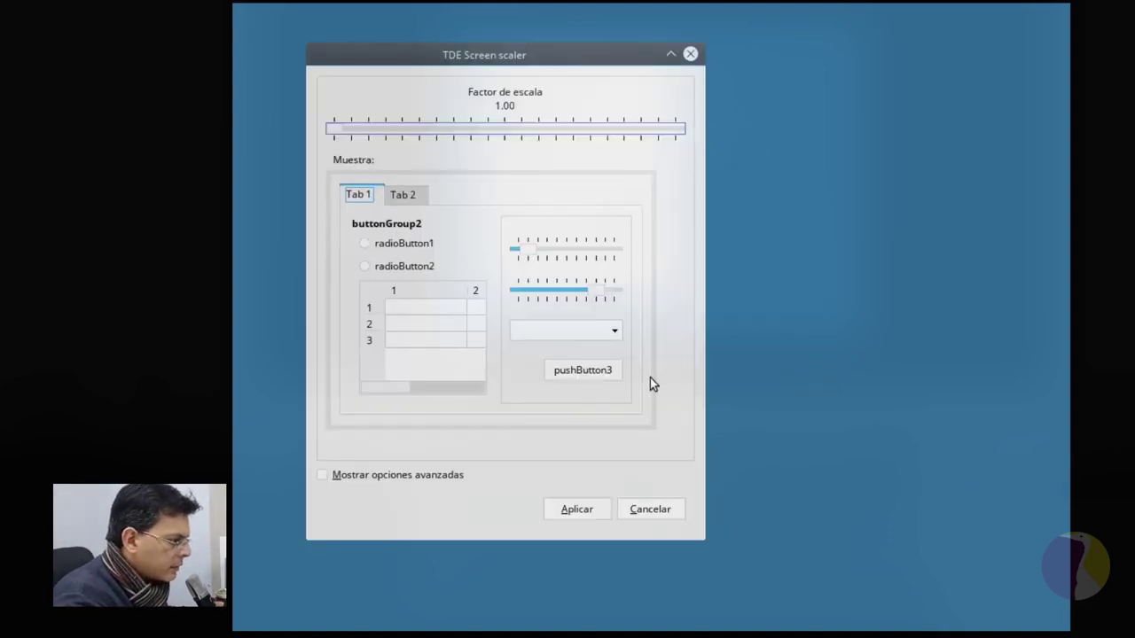
pyautogui.click(592, 510)
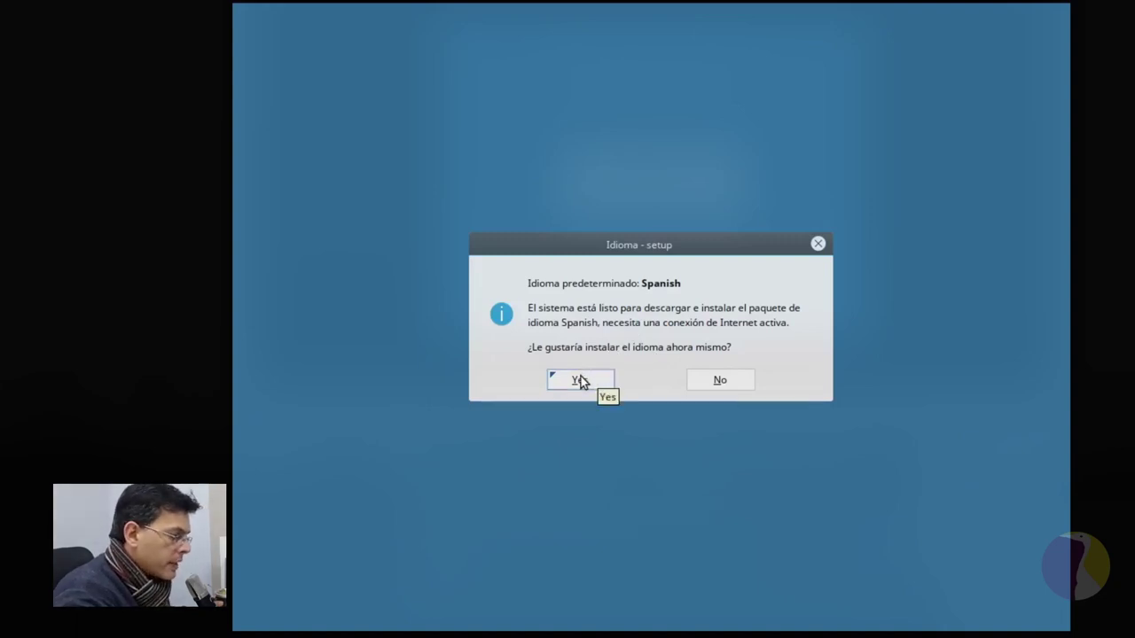
pyautogui.click(585, 380)
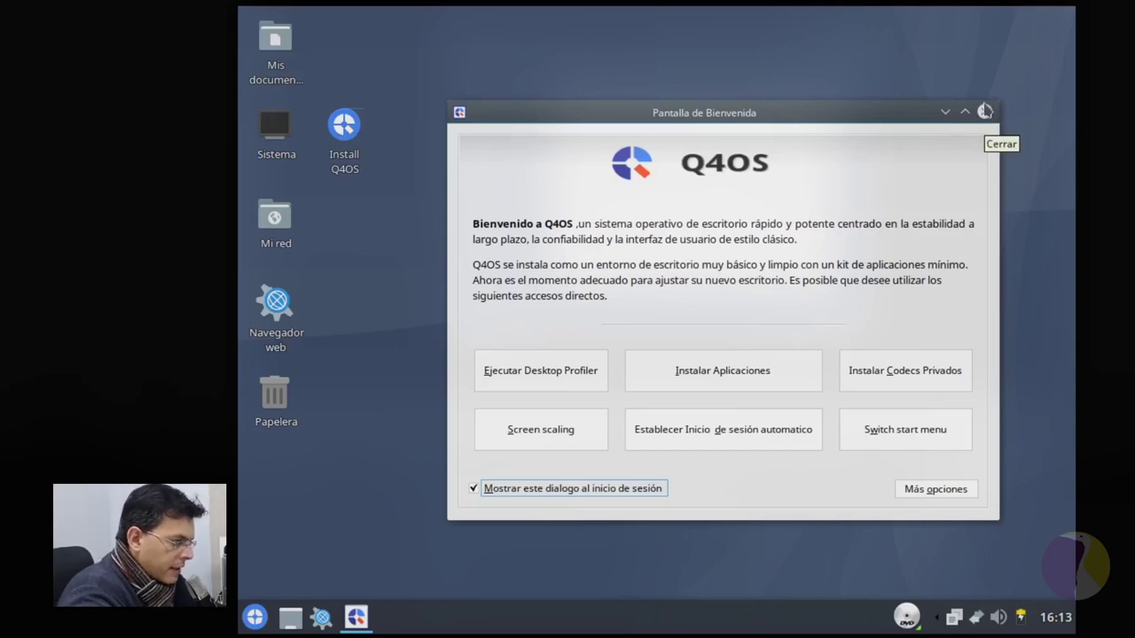
# - Close the welcome screen and set the installer language to español de España
pyautogui.click(984, 112)
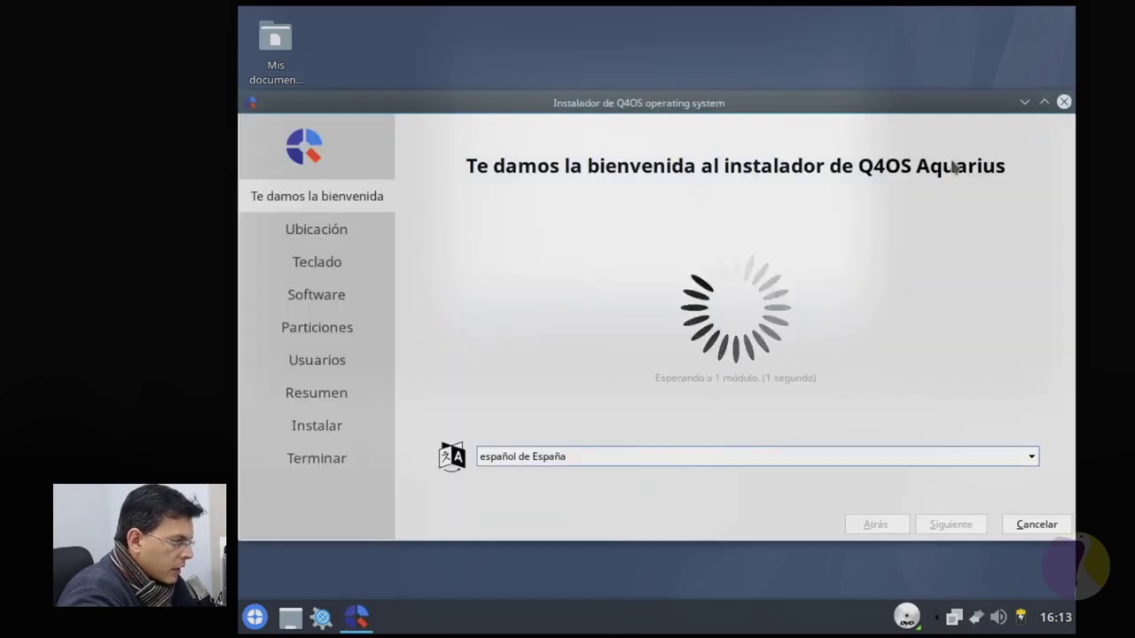
pyautogui.click(742, 456)
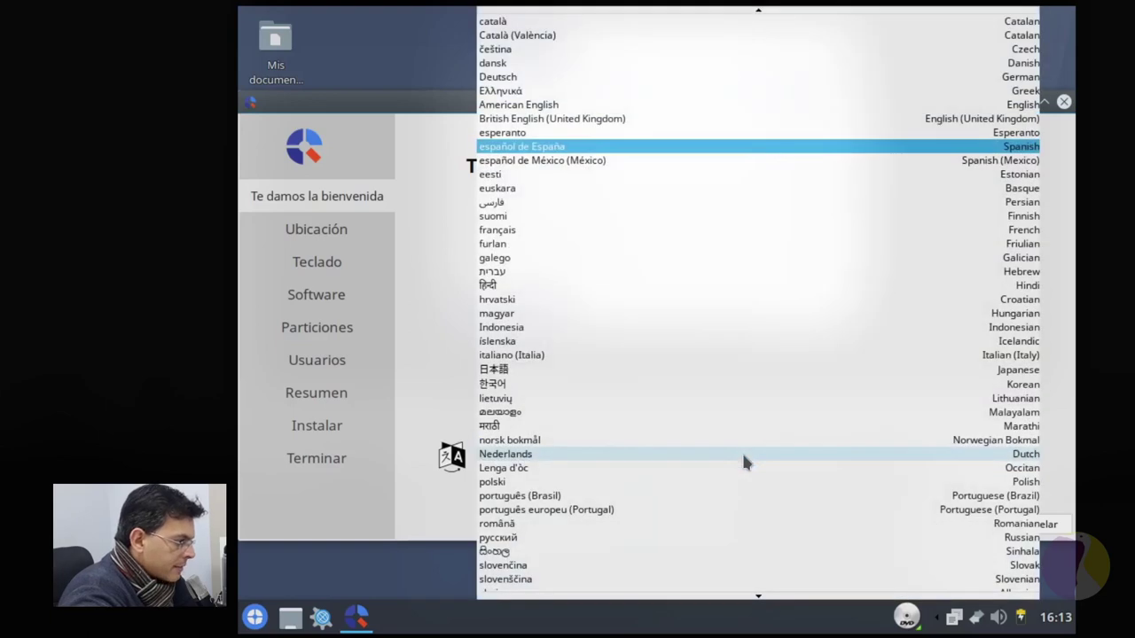
pyautogui.click(693, 149)
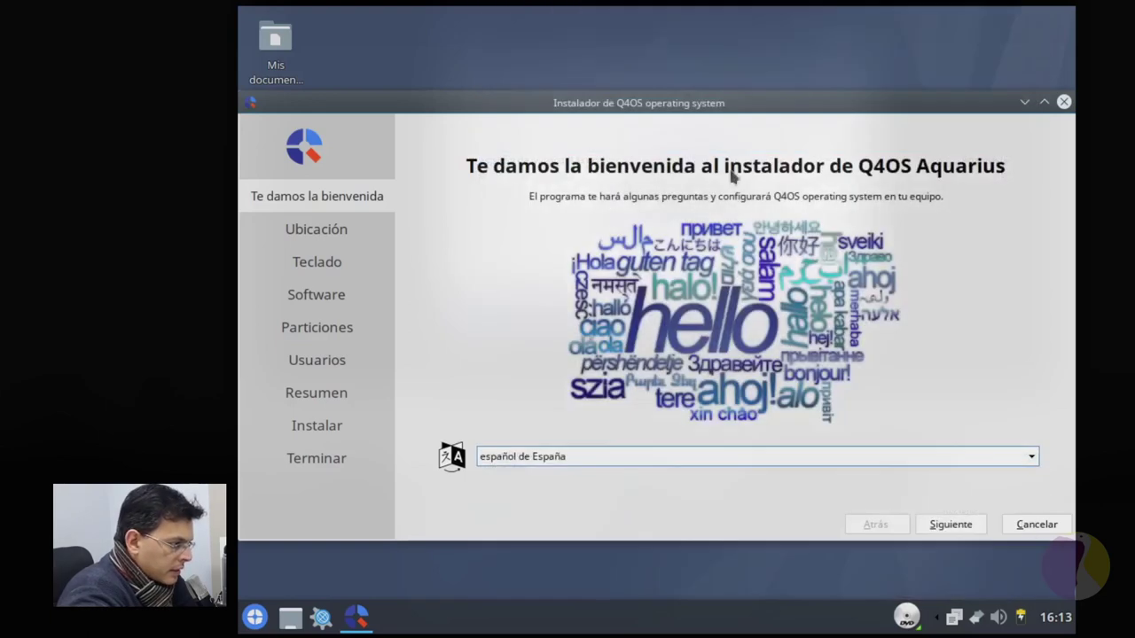
pyautogui.click(974, 523)
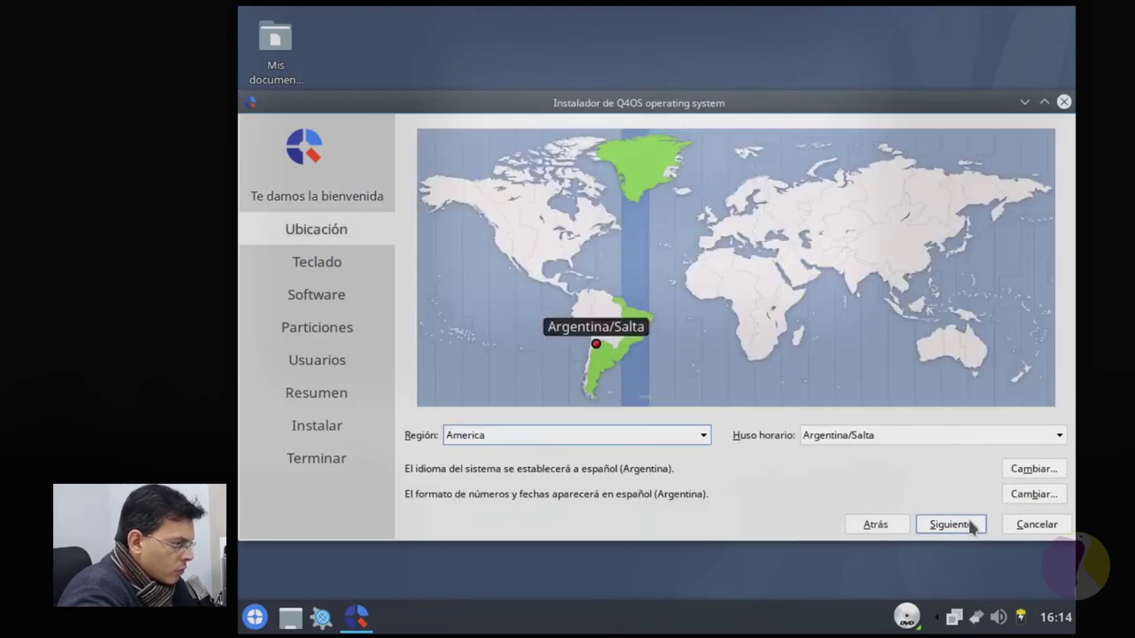
# - Choose the Spanish (Latin American) keyboard layout and continue to software selection
pyautogui.click(971, 526)
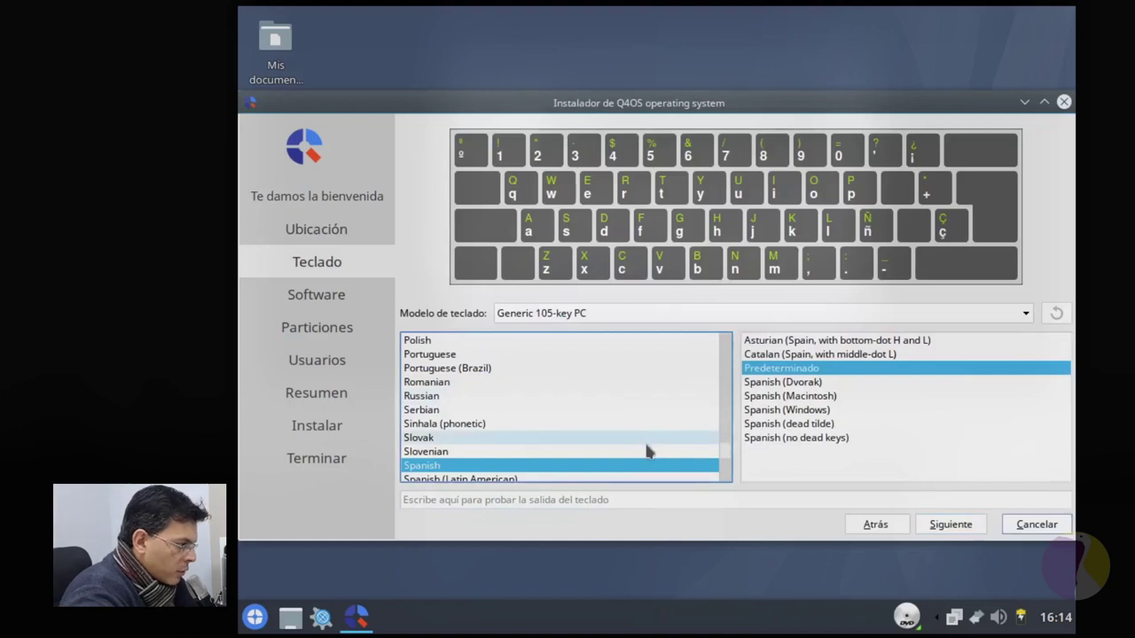
pyautogui.click(621, 478)
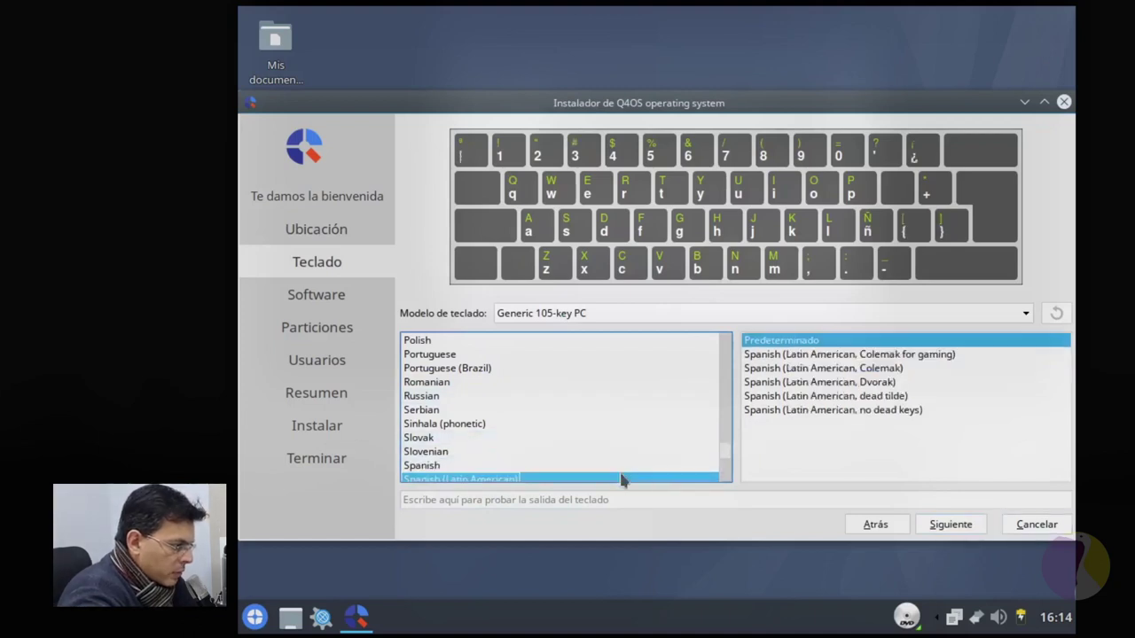
pyautogui.click(966, 529)
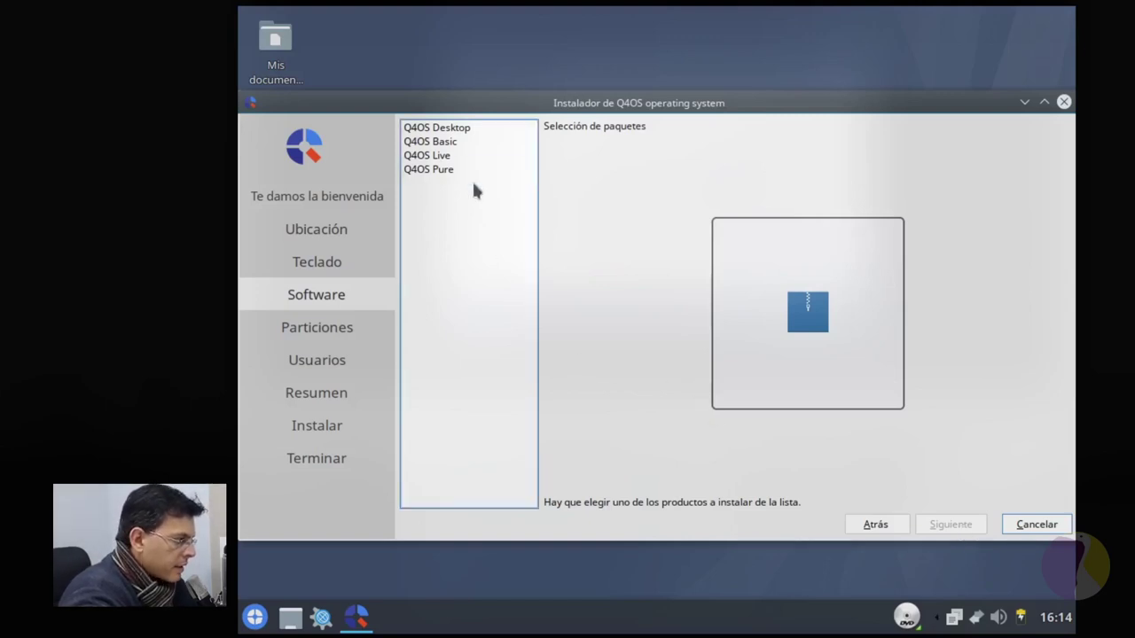
# - Compare the Desktop, Basic, Live and Pure software profiles, settling on Q4OS Desktop
pyautogui.click(468, 128)
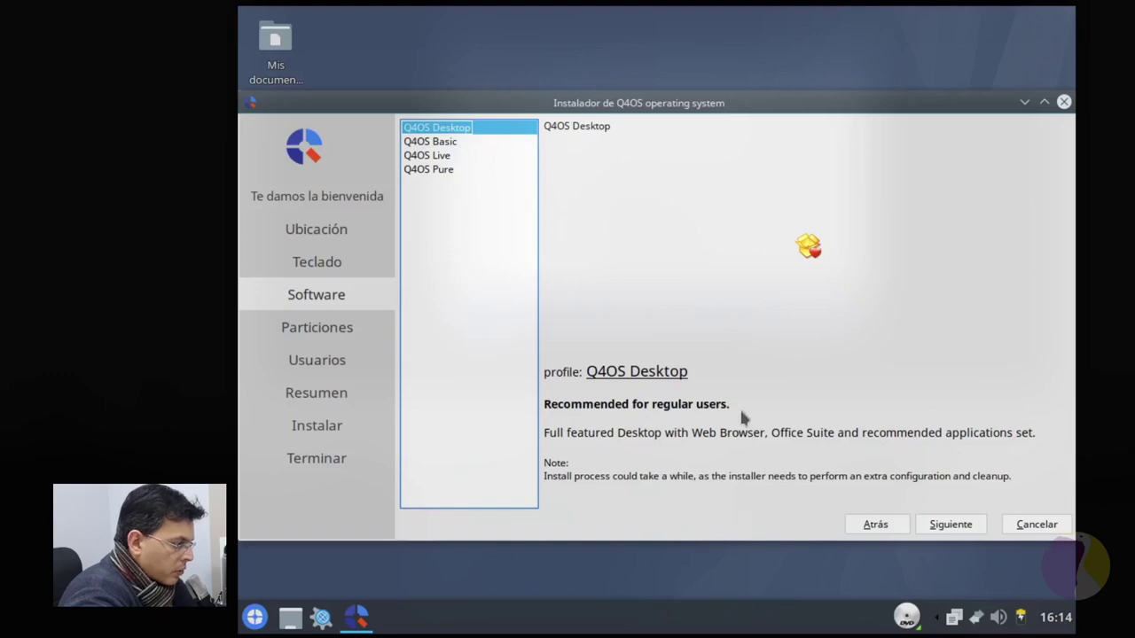
pyautogui.click(460, 142)
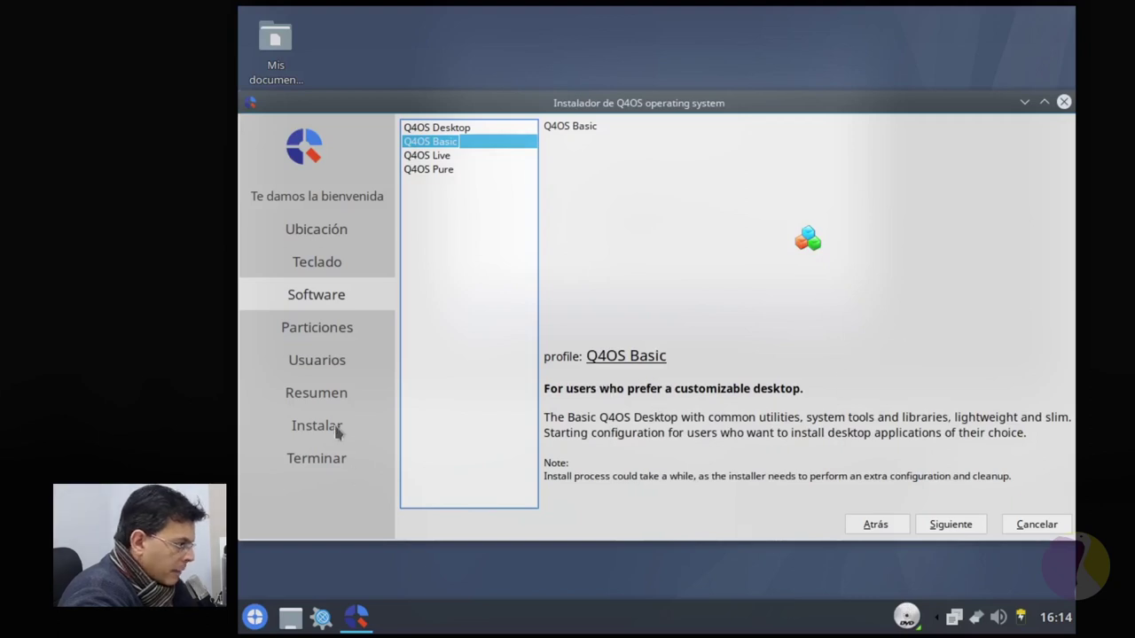
pyautogui.click(480, 157)
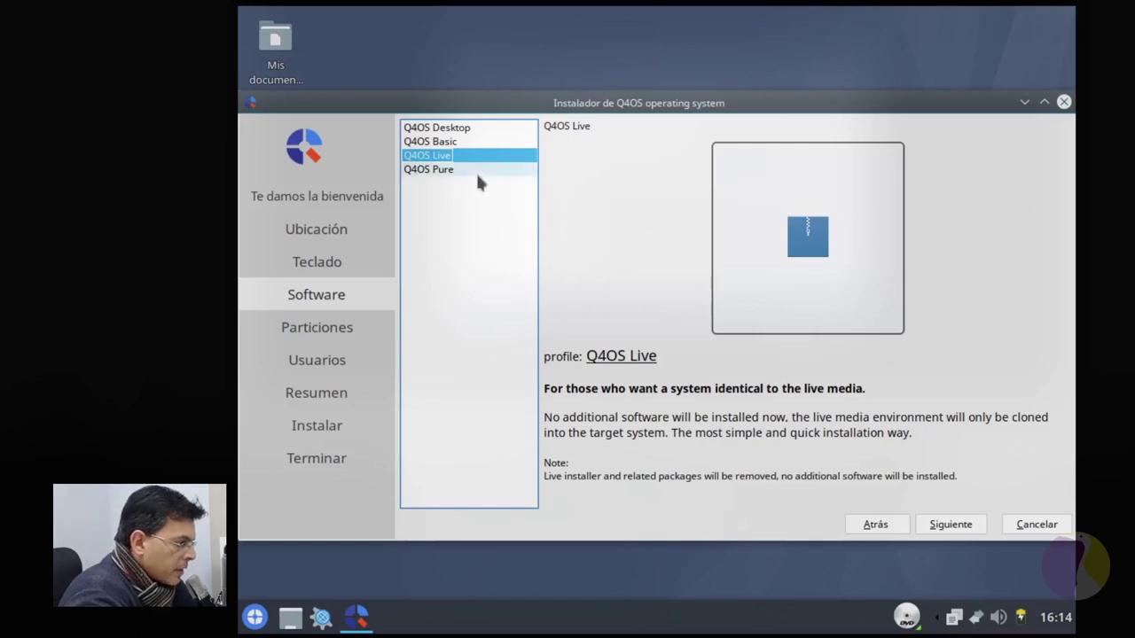
pyautogui.click(477, 170)
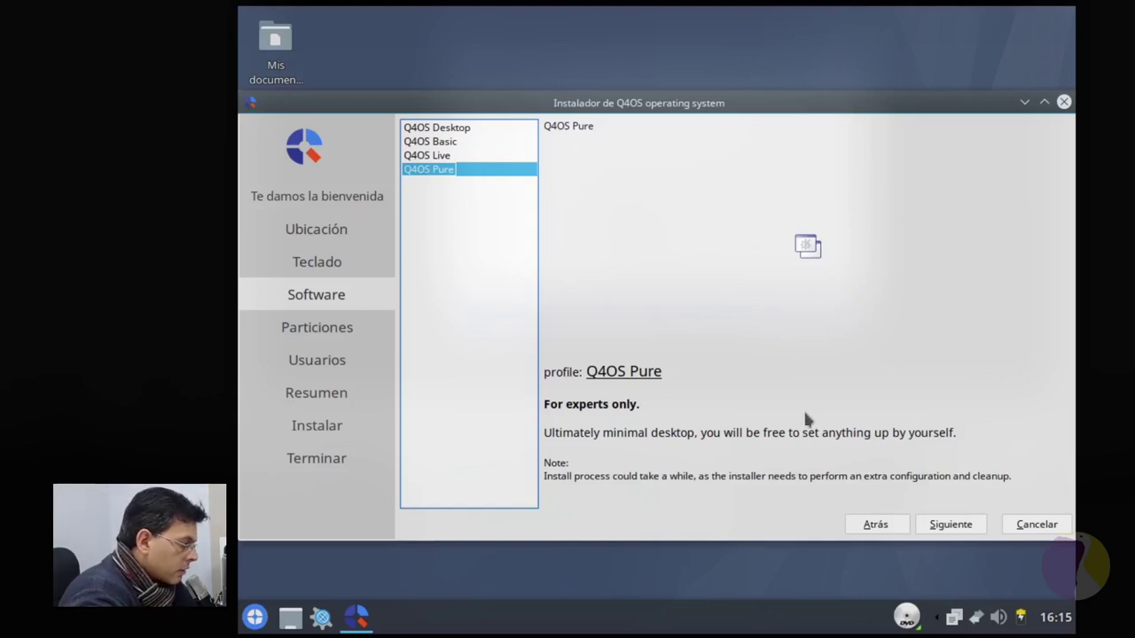
pyautogui.click(492, 144)
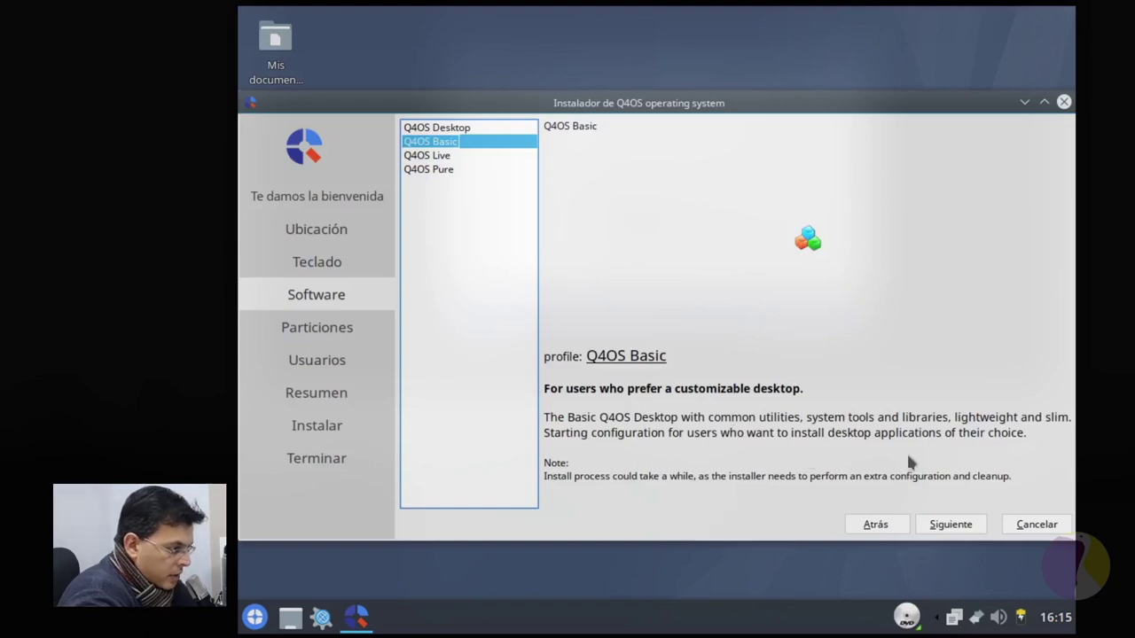
pyautogui.click(456, 127)
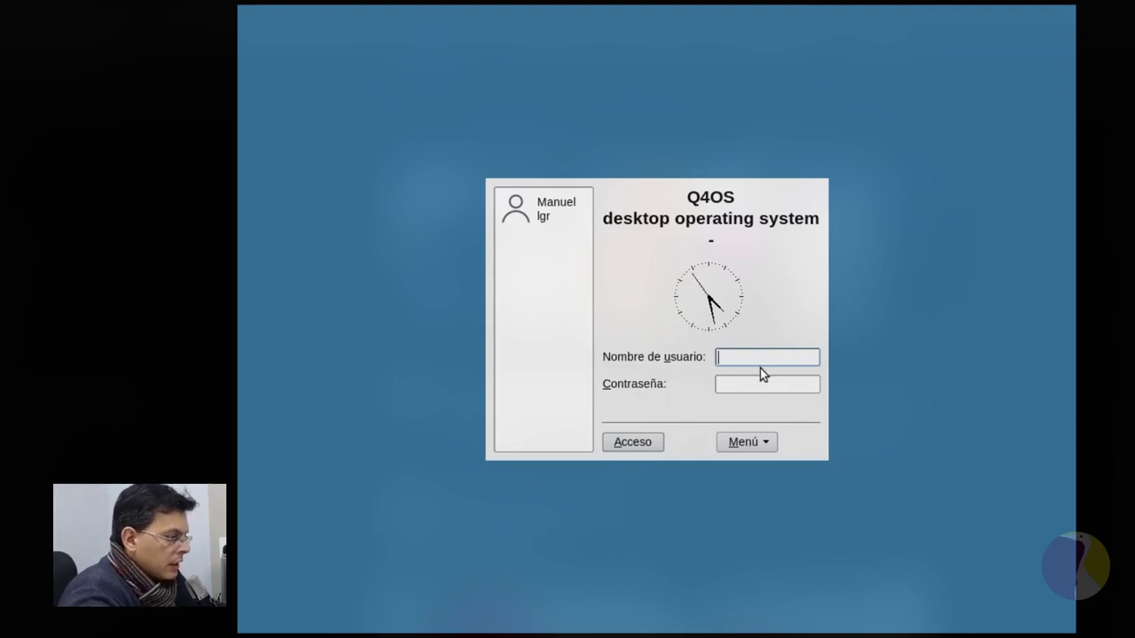
# - Log in to the installed system with the user account and its password
pyautogui.click(766, 450)
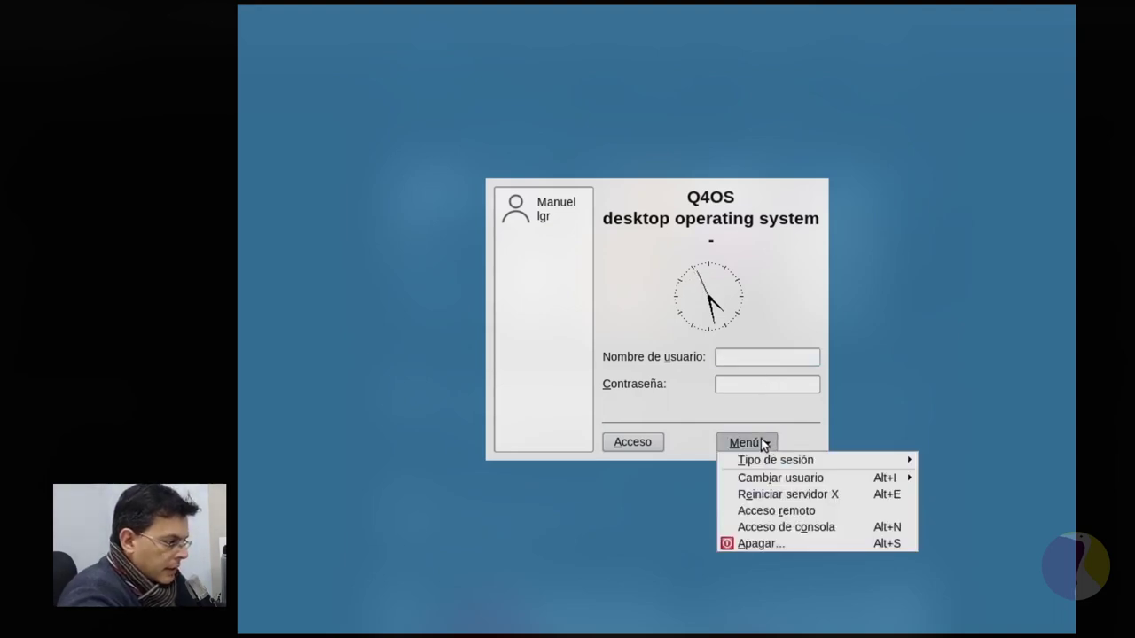
pyautogui.moveTo(764, 484)
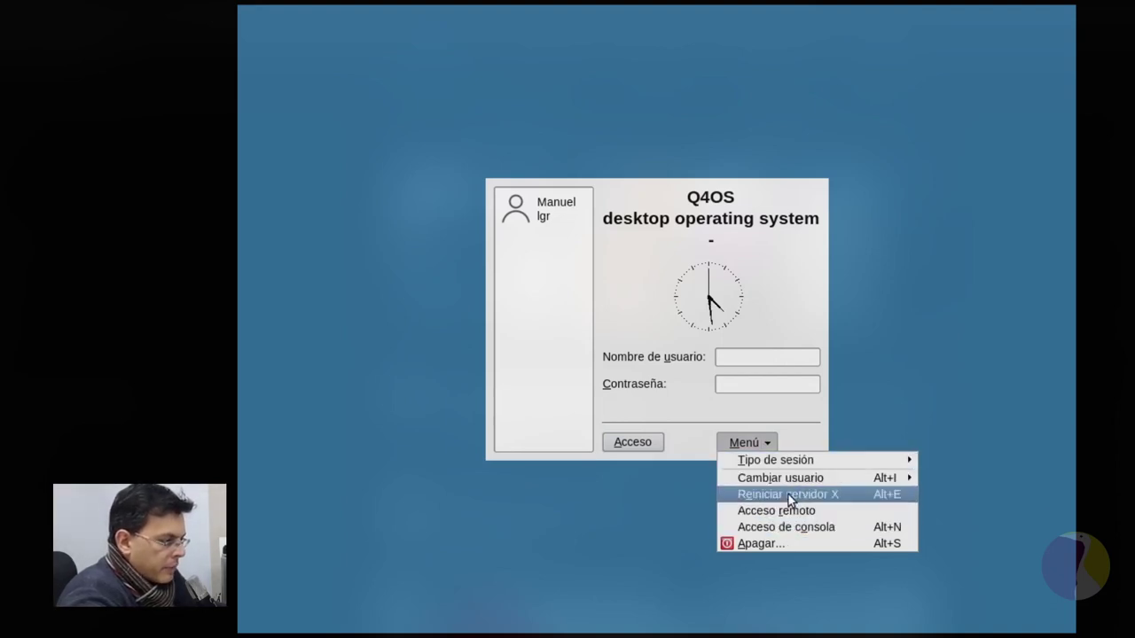
pyautogui.click(726, 422)
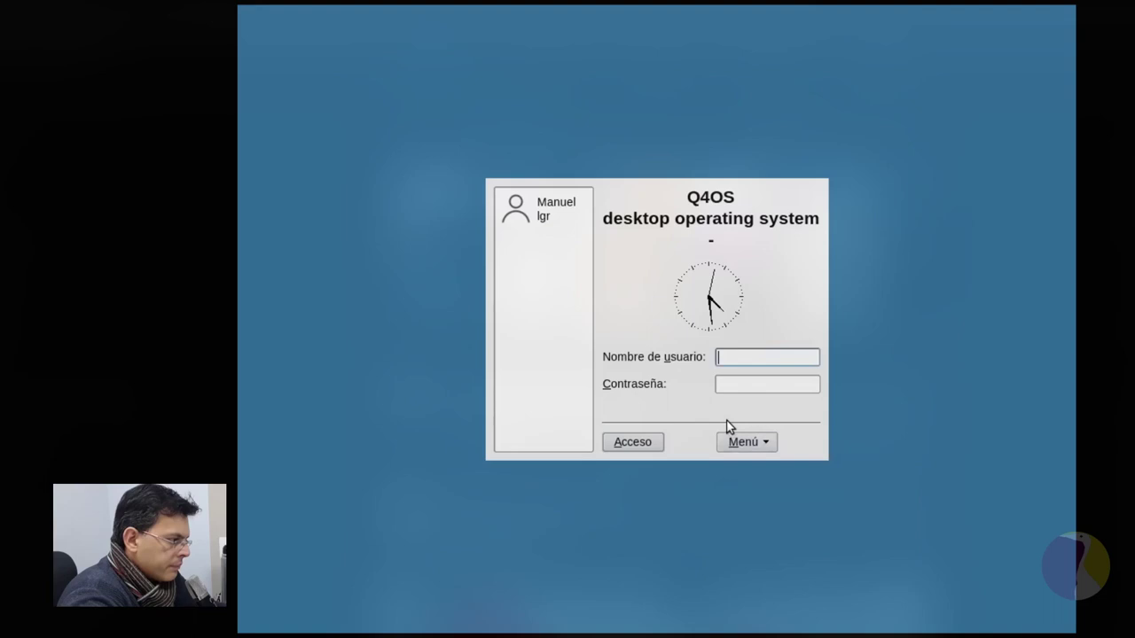
pyautogui.click(537, 207)
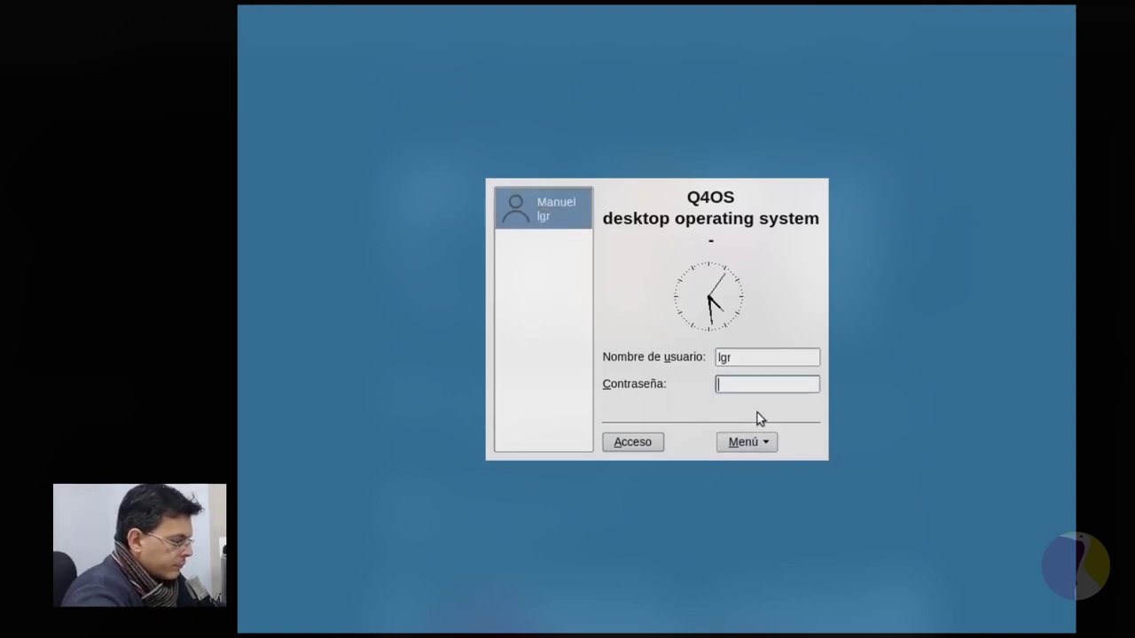
pyautogui.write('••')
pyautogui.press('Return')
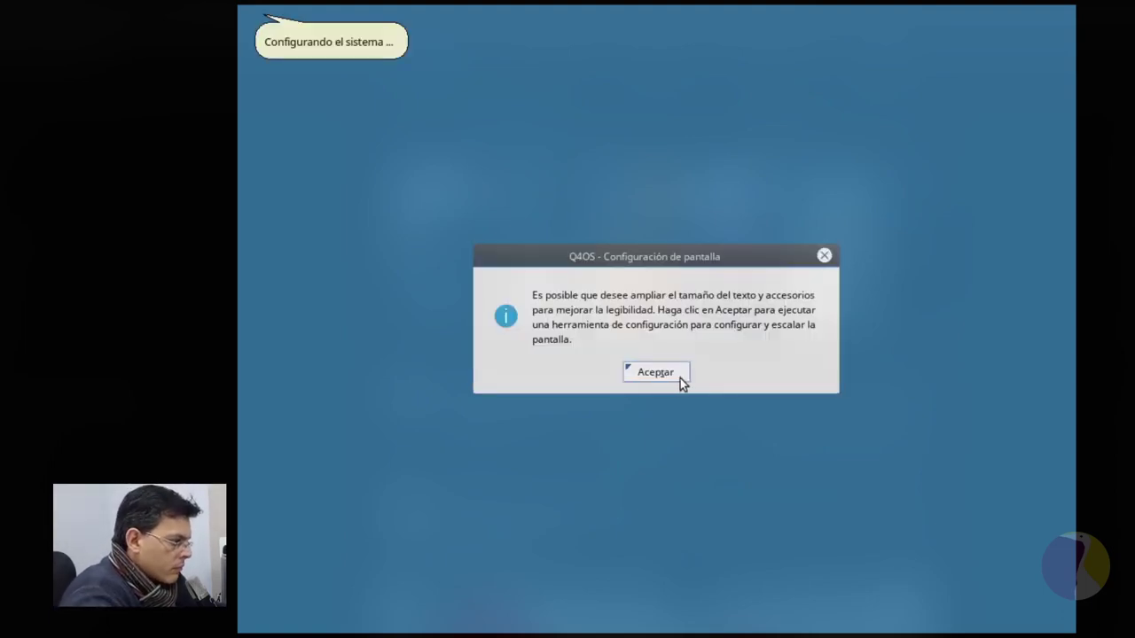
# - Keep the 1.00 scale factor and accept the Spanish language pack on the installed system
pyautogui.click(649, 371)
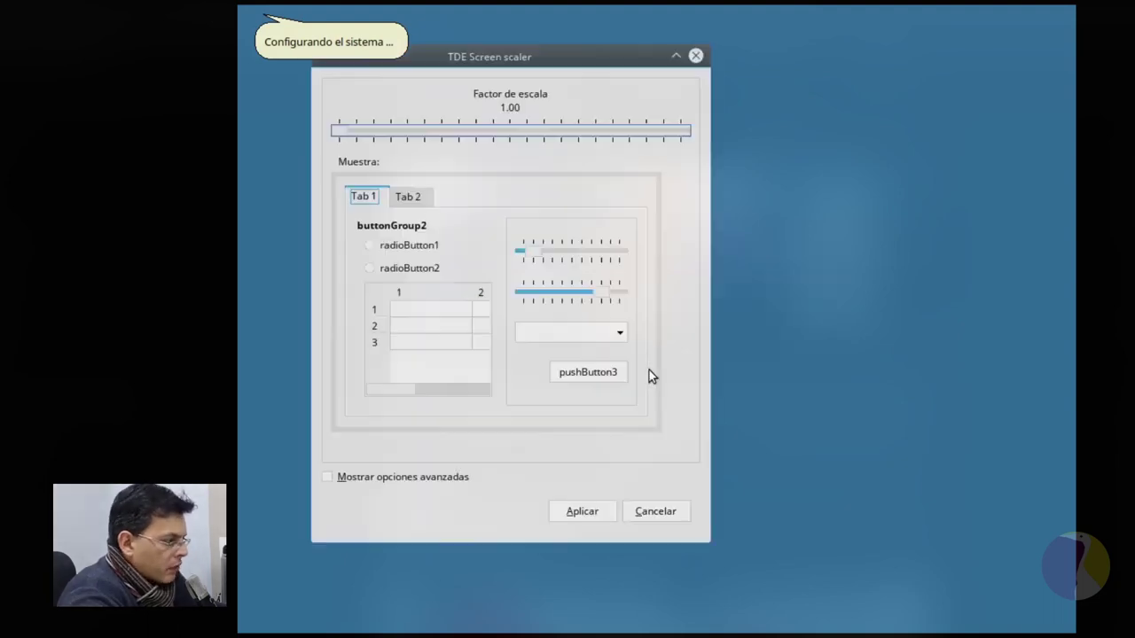
pyautogui.click(597, 511)
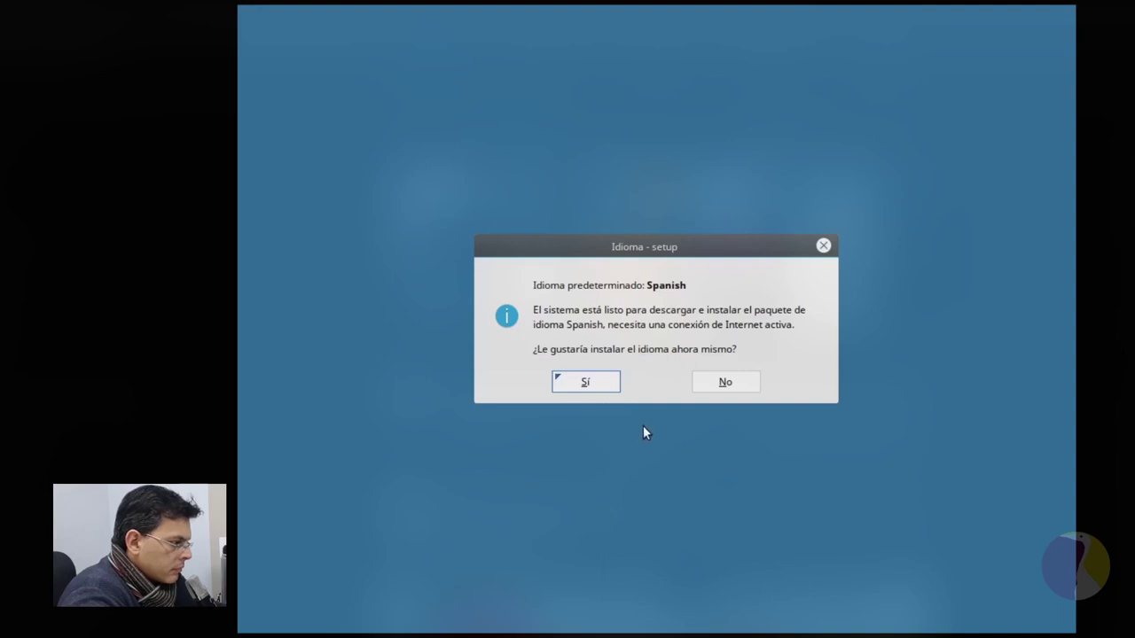
pyautogui.click(598, 381)
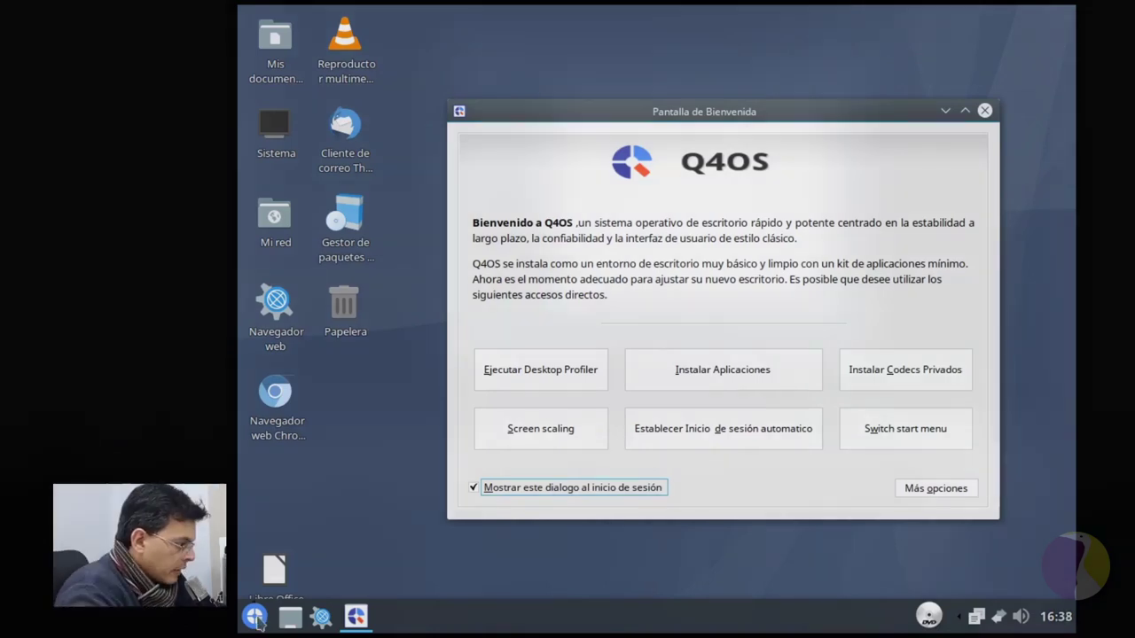
# - Launch Centro de control from the start menu
pyautogui.click(254, 616)
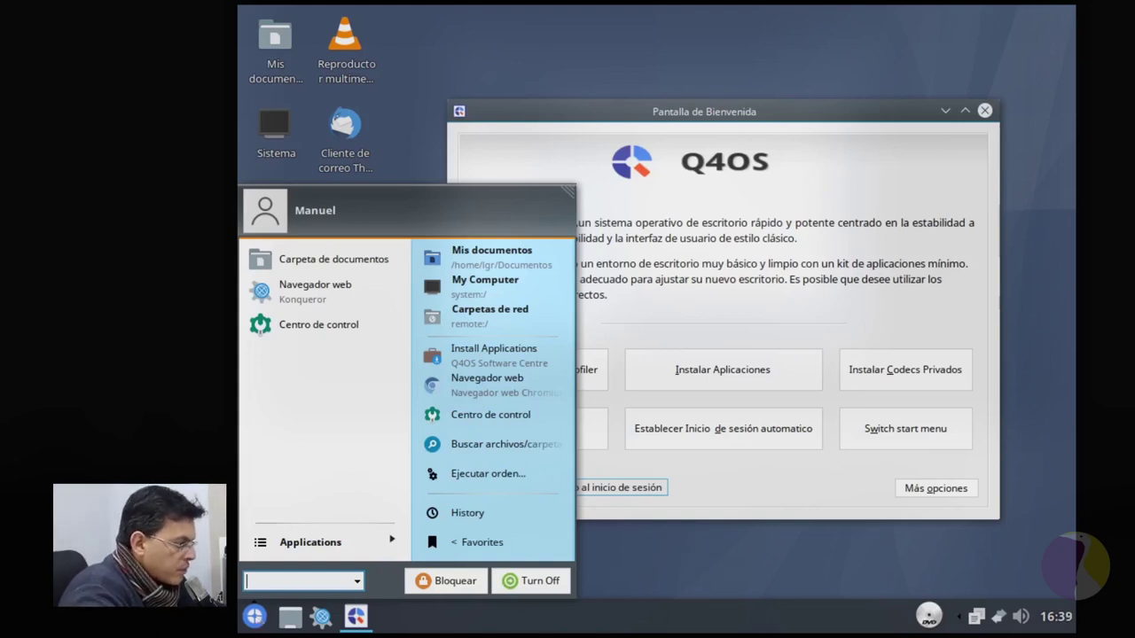
pyautogui.click(496, 416)
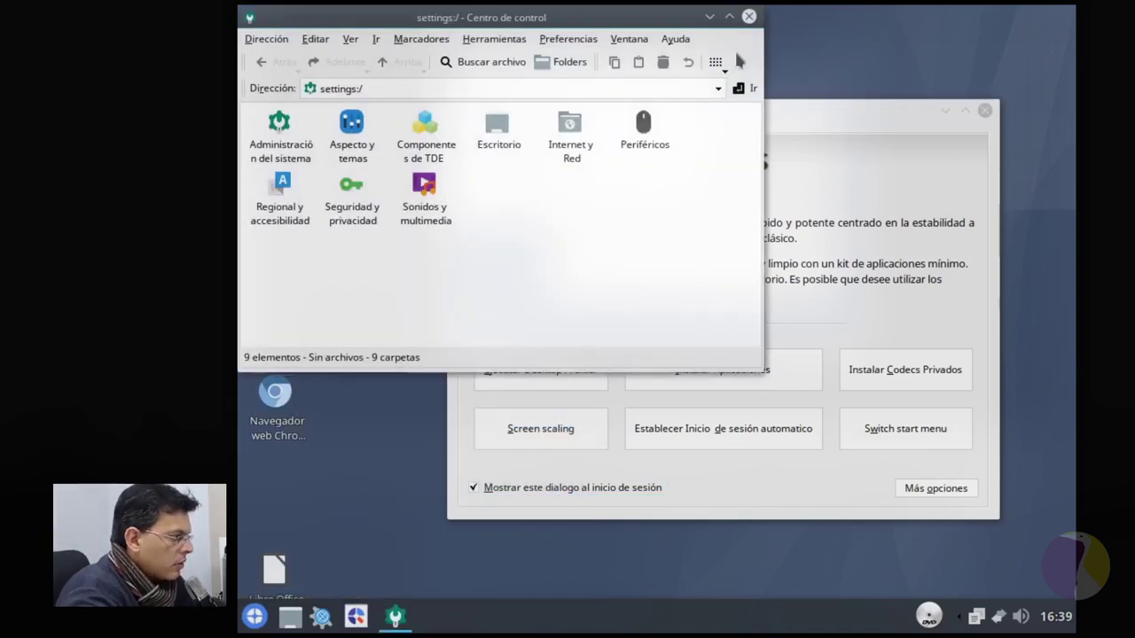
# - Maximize Centro de control, glance at its help menu, and enter the Periféricos category
pyautogui.click(728, 16)
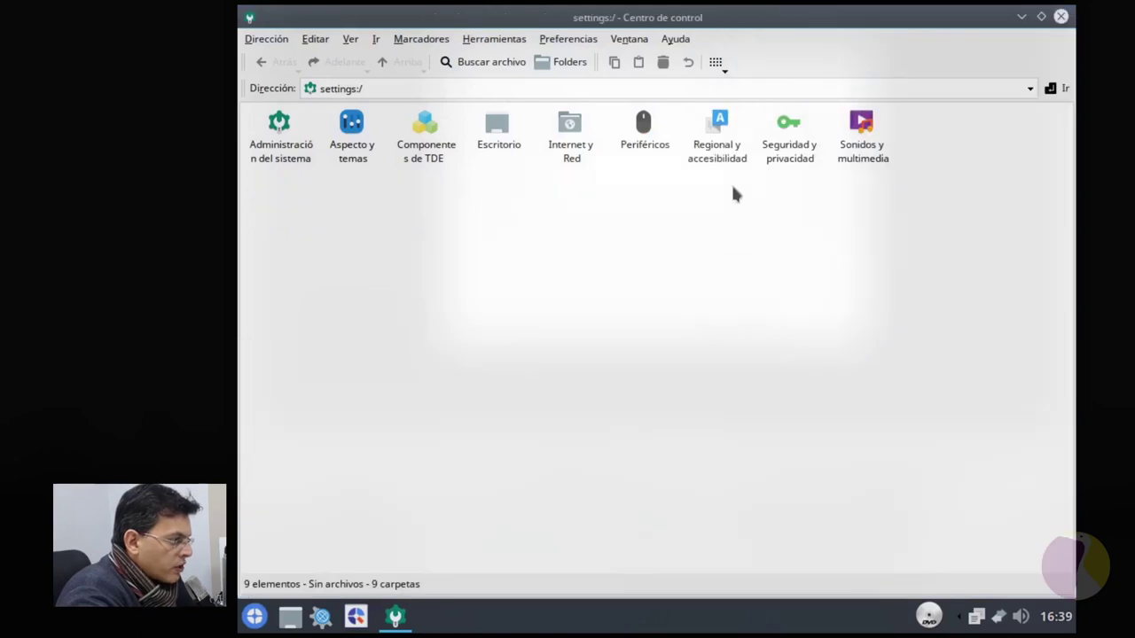
pyautogui.click(677, 39)
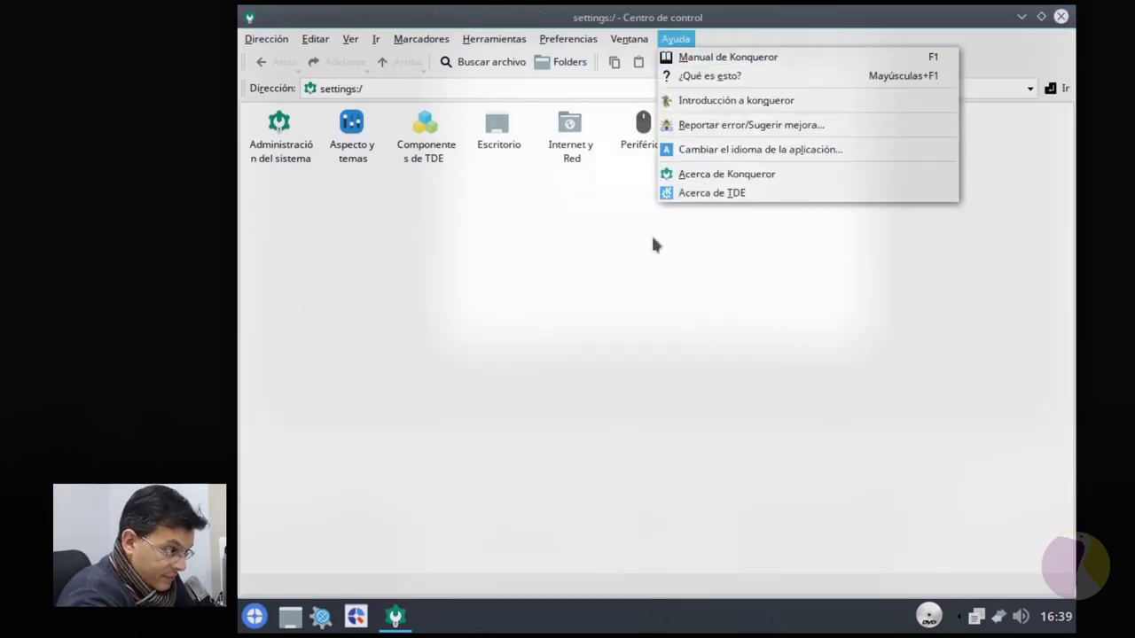
pyautogui.click(631, 265)
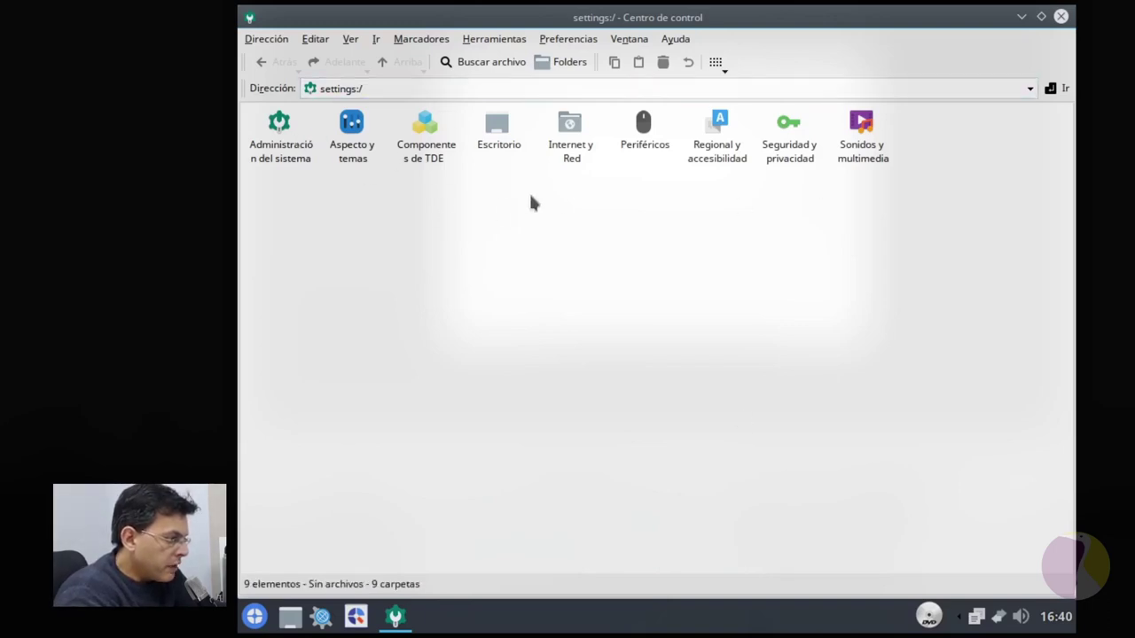
pyautogui.click(644, 126)
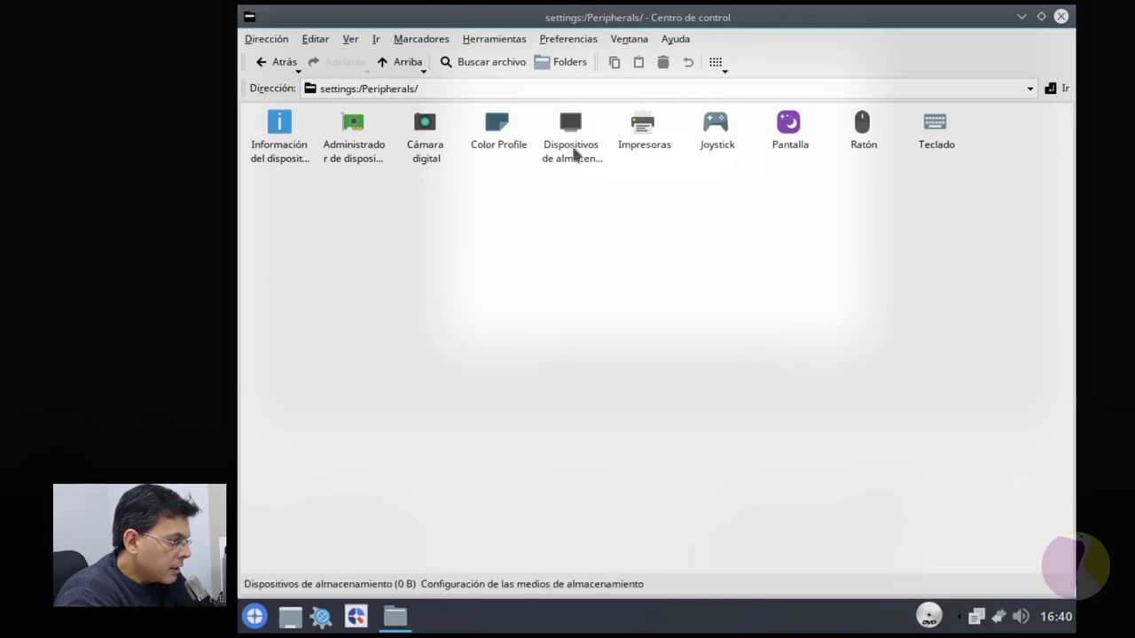
# - Set the Pantalla resolution to 1920 x 1080, keep it, and return to top-level categories
pyautogui.click(794, 129)
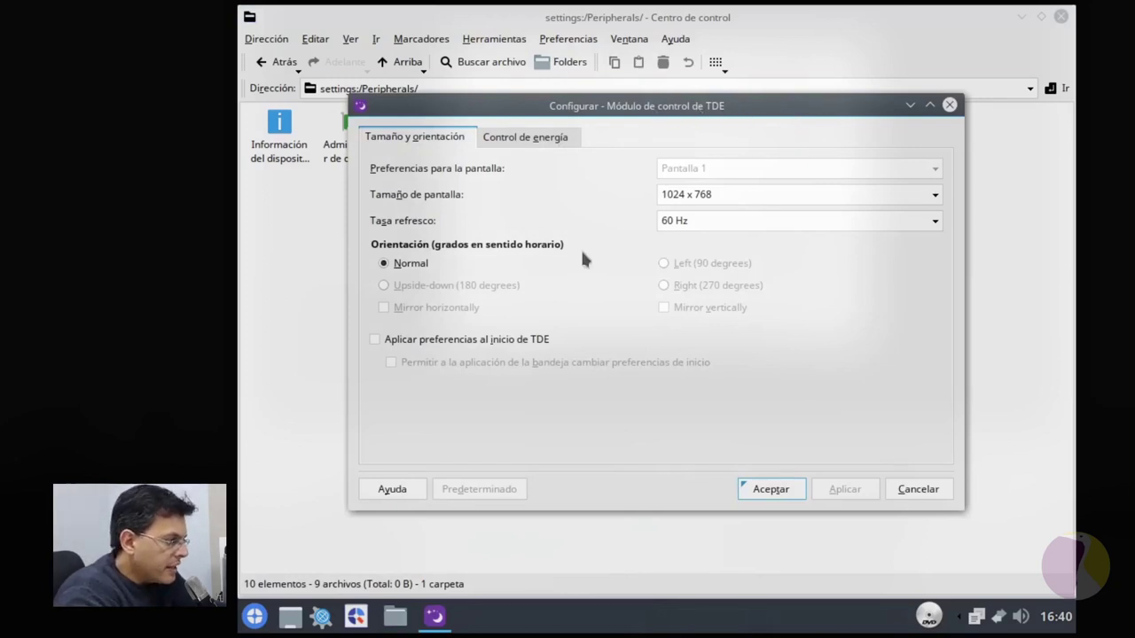
pyautogui.click(842, 196)
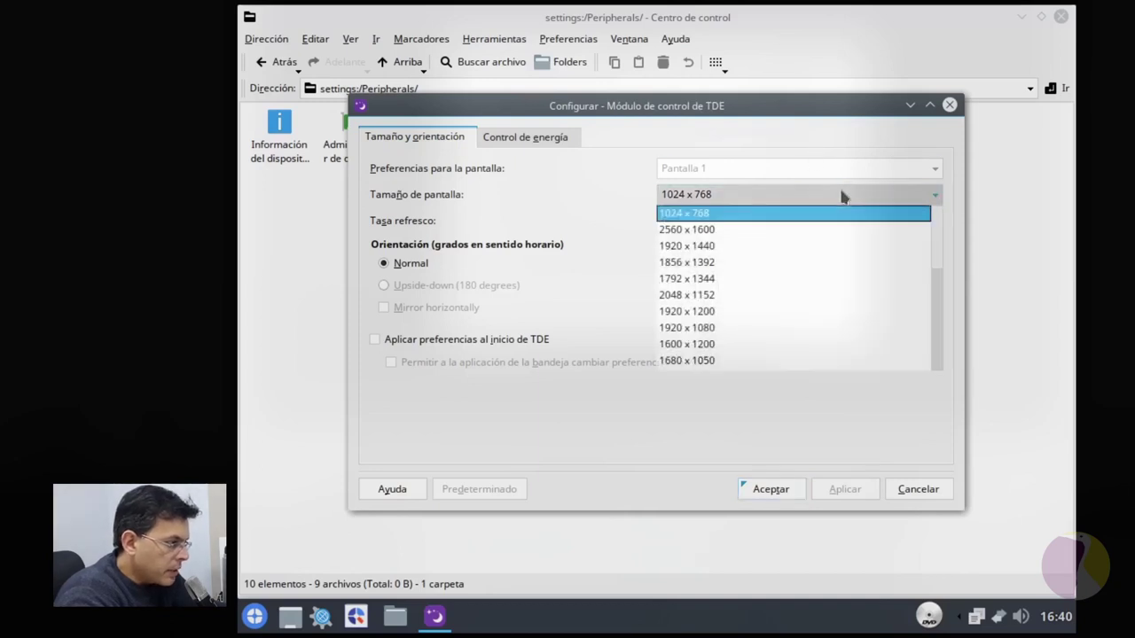
pyautogui.click(746, 327)
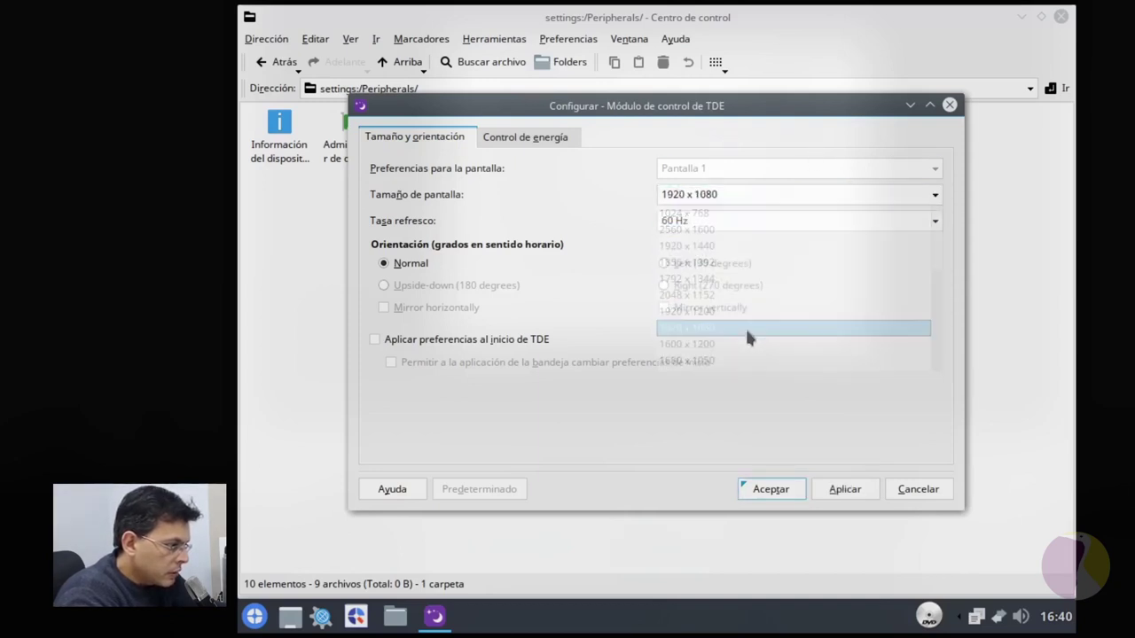
pyautogui.click(834, 489)
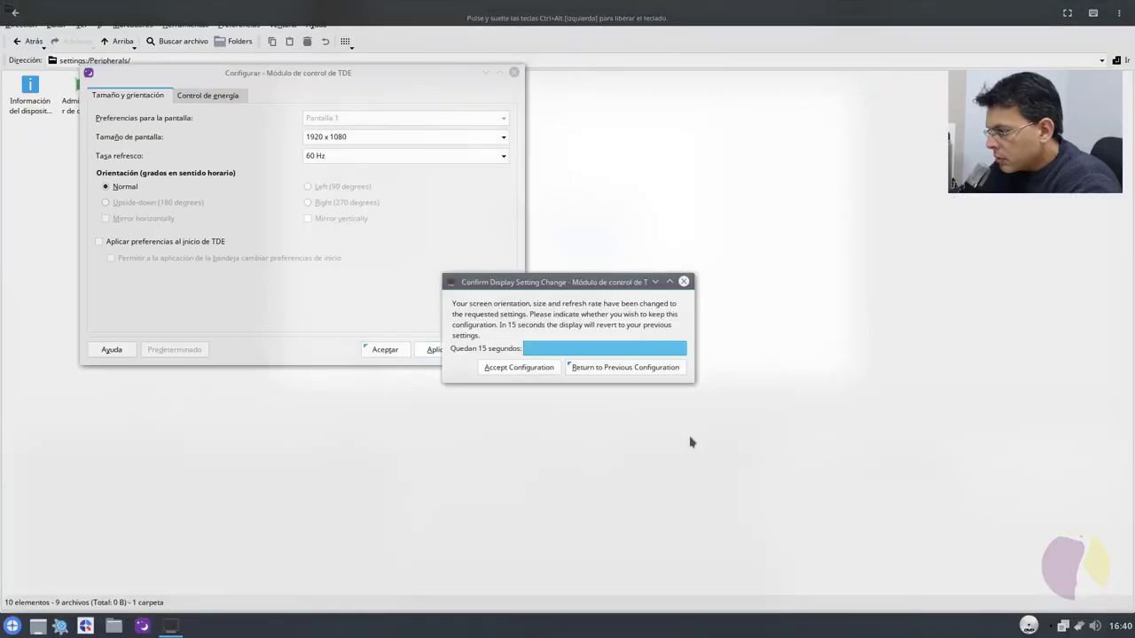
pyautogui.click(523, 367)
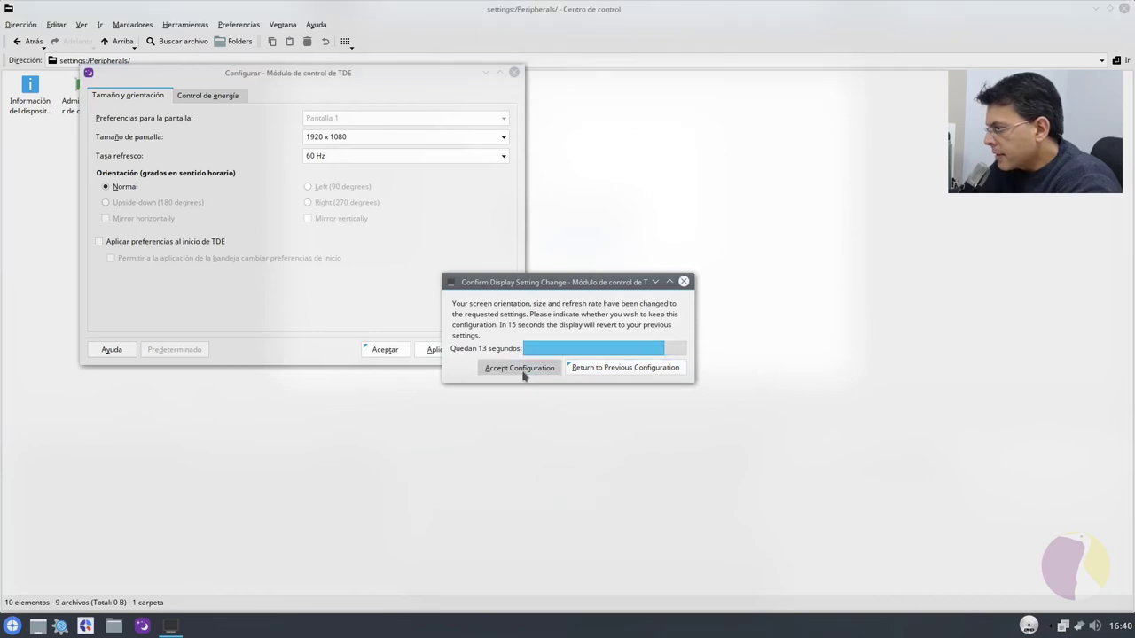
pyautogui.click(364, 350)
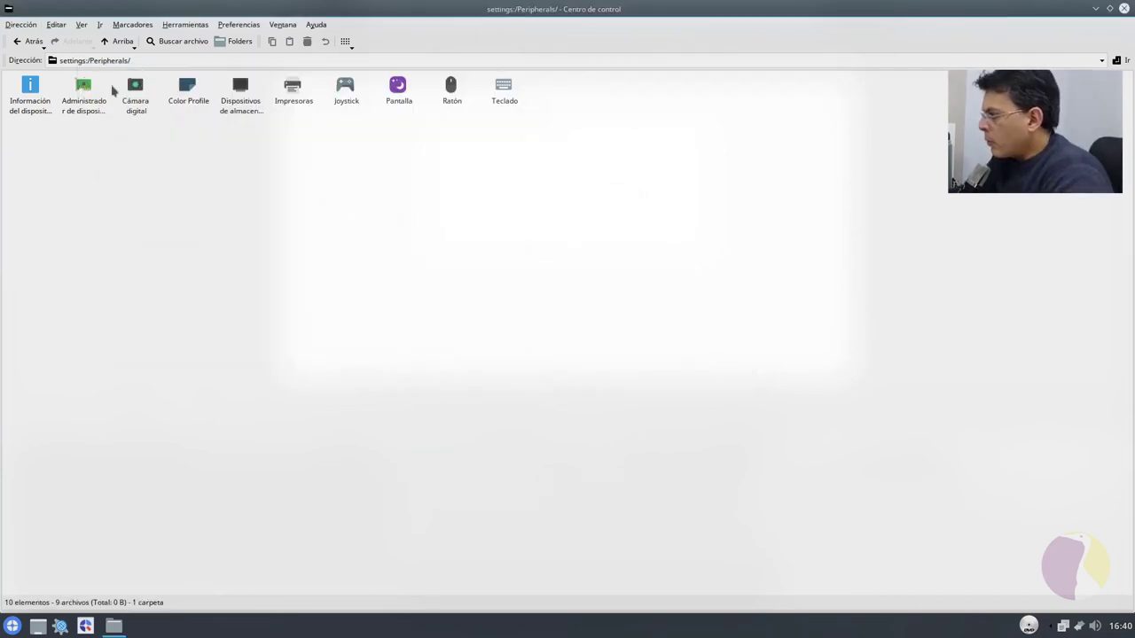
pyautogui.click(114, 42)
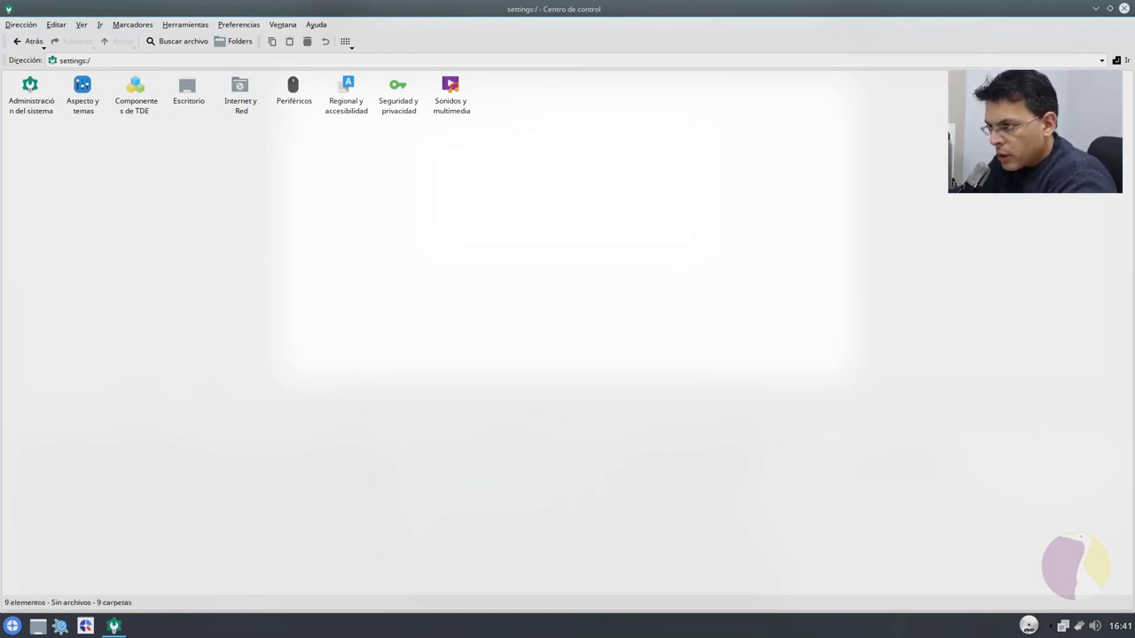
# - Close Centro de control and move the welcome screen to the screen centre
pyautogui.click(1124, 9)
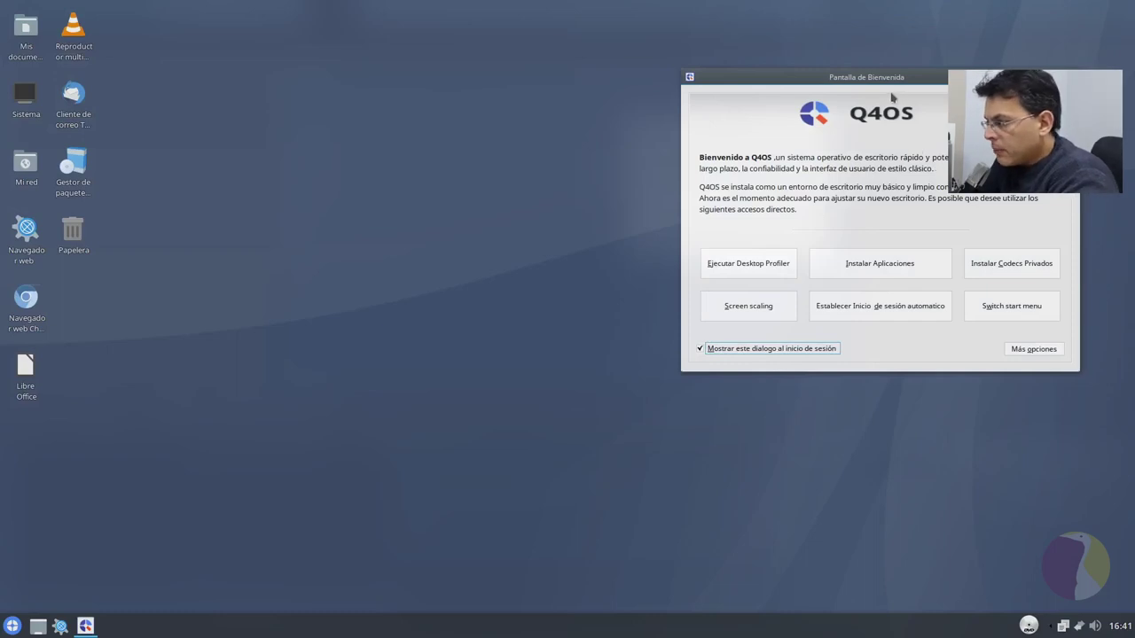
pyautogui.moveTo(882, 84); pyautogui.dragTo(520, 219)
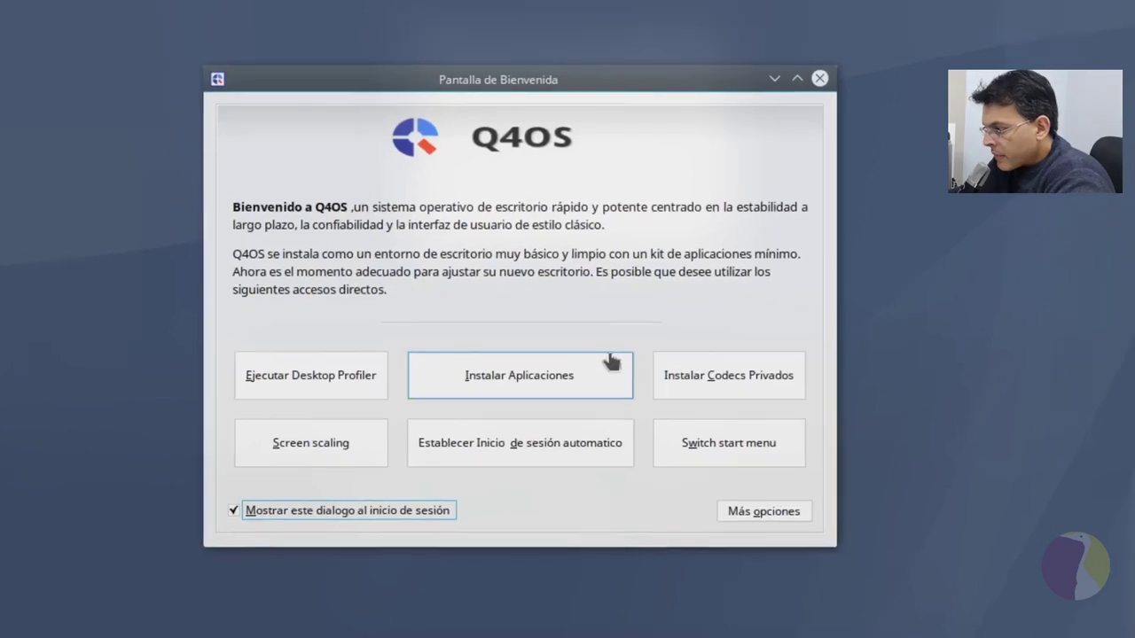
pyautogui.click(524, 392)
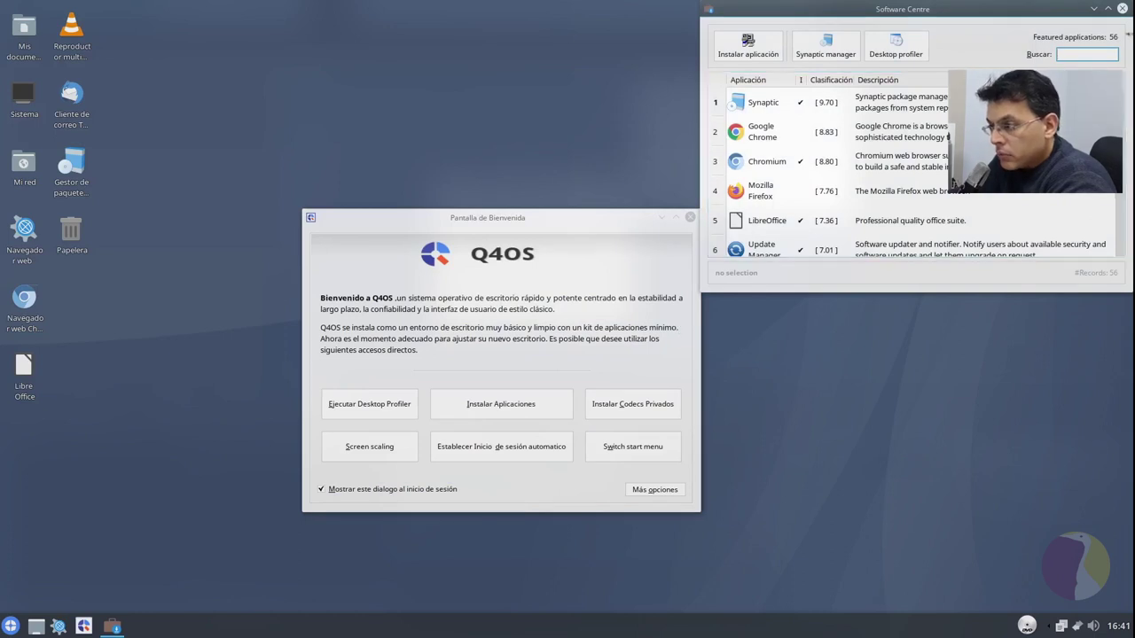
pyautogui.click(1108, 10)
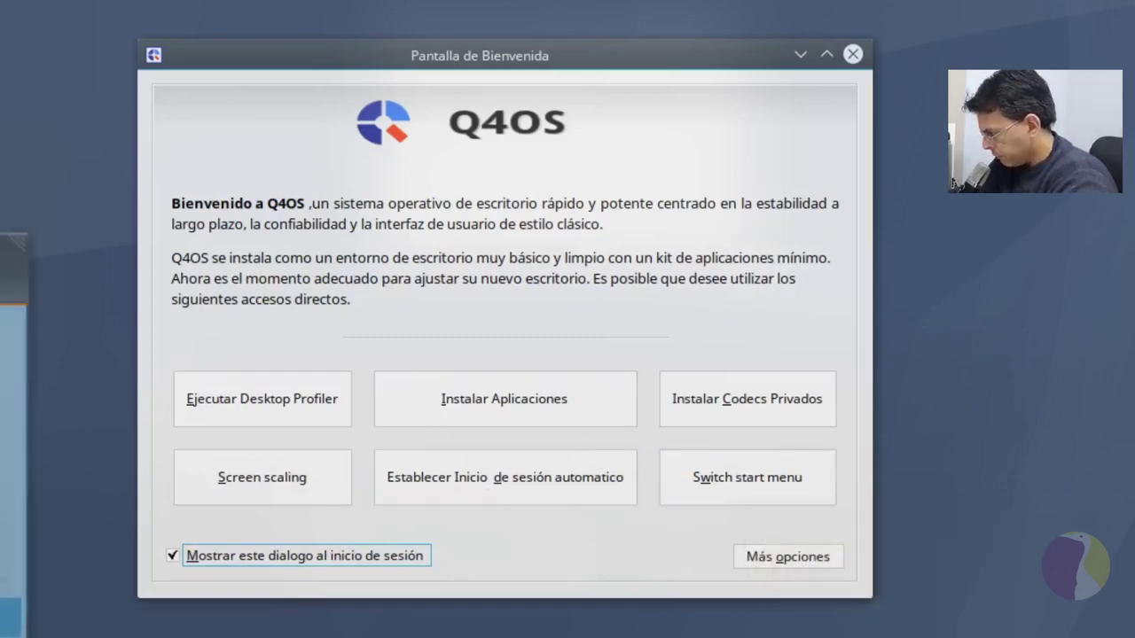
# - Stop the welcome screen showing at login, enlarge the start menu, and shift the welcome window right
pyautogui.click(171, 555)
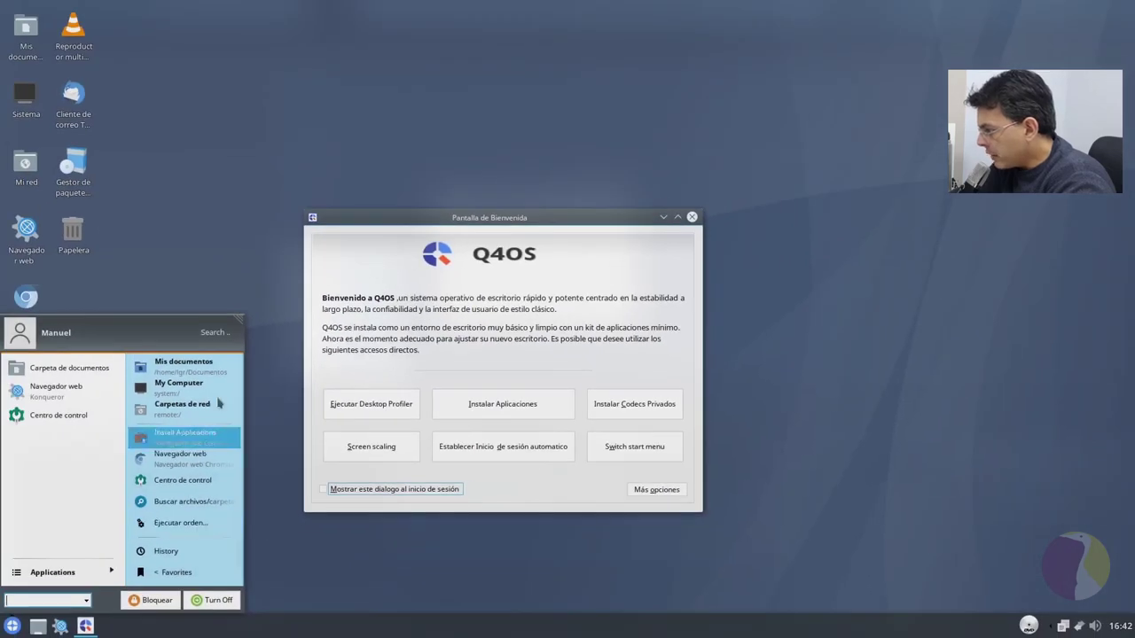
pyautogui.moveTo(241, 325); pyautogui.dragTo(396, 173)
pyautogui.click(506, 218)
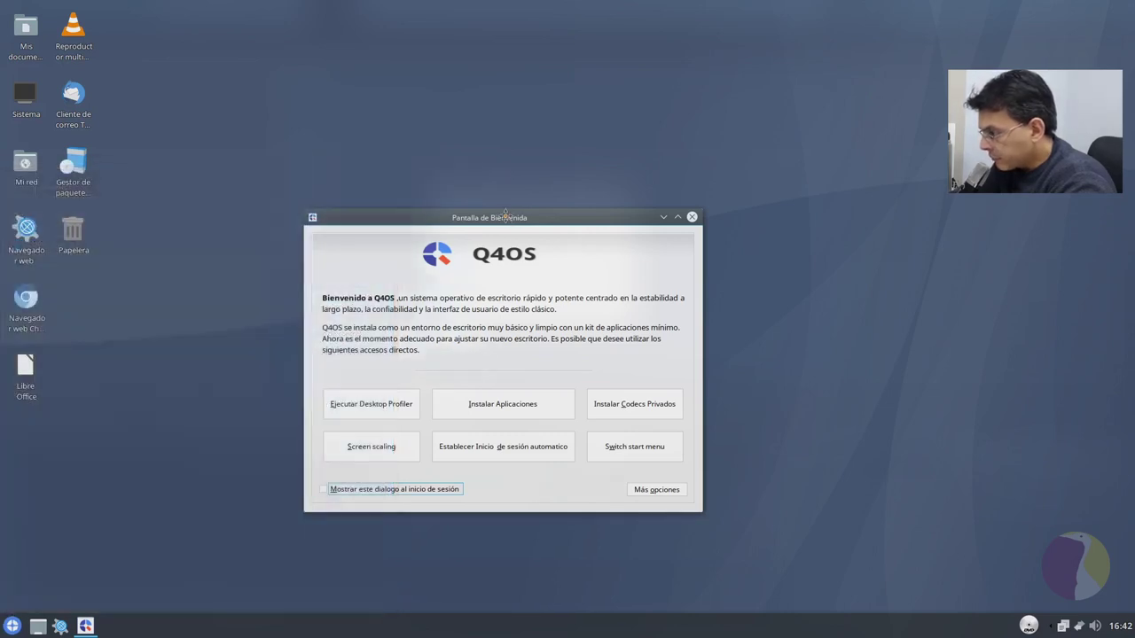
pyautogui.moveTo(506, 218); pyautogui.dragTo(720, 210)
pyautogui.press('super')
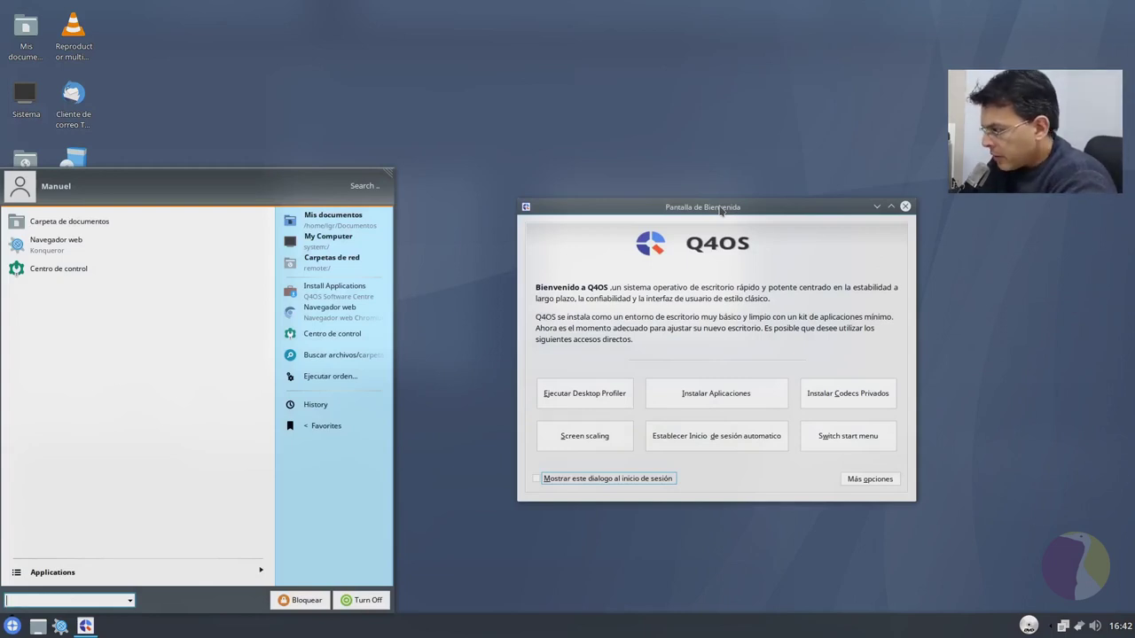
# - Try the KickOff, then the Clásico start menu styles, dismissing each confirmation
pyautogui.click(831, 429)
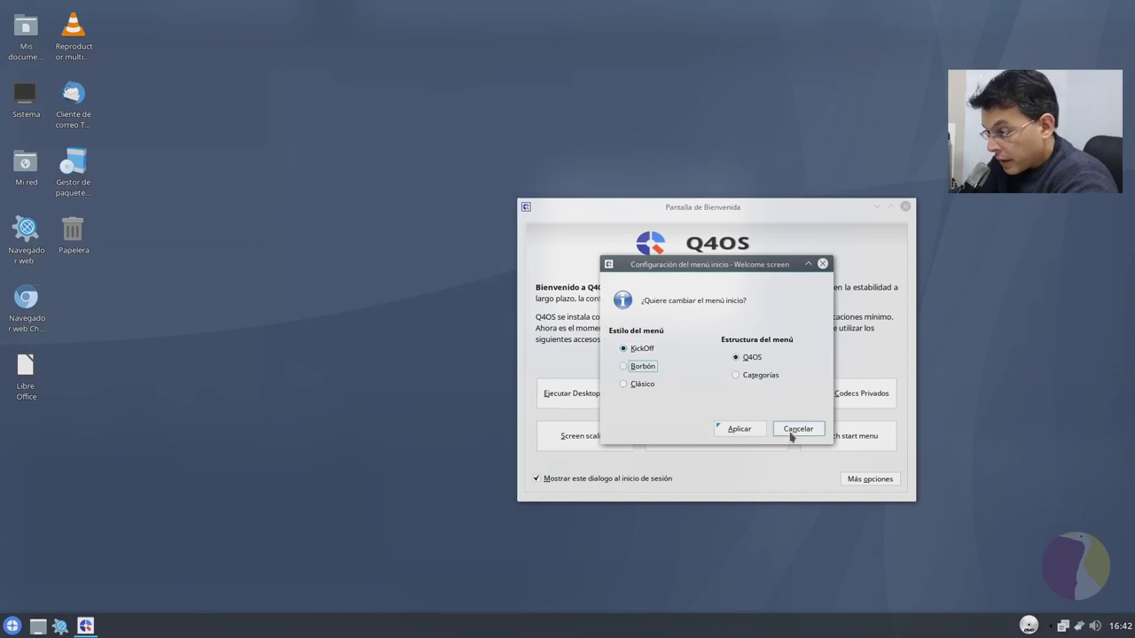
pyautogui.click(750, 430)
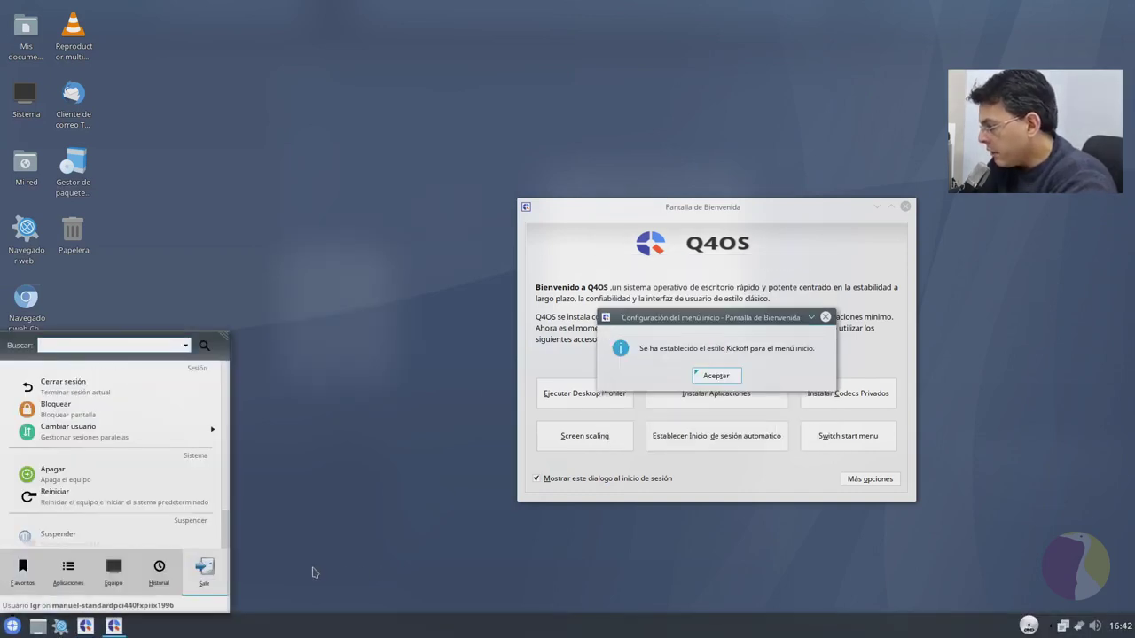
pyautogui.click(724, 375)
pyautogui.click(864, 435)
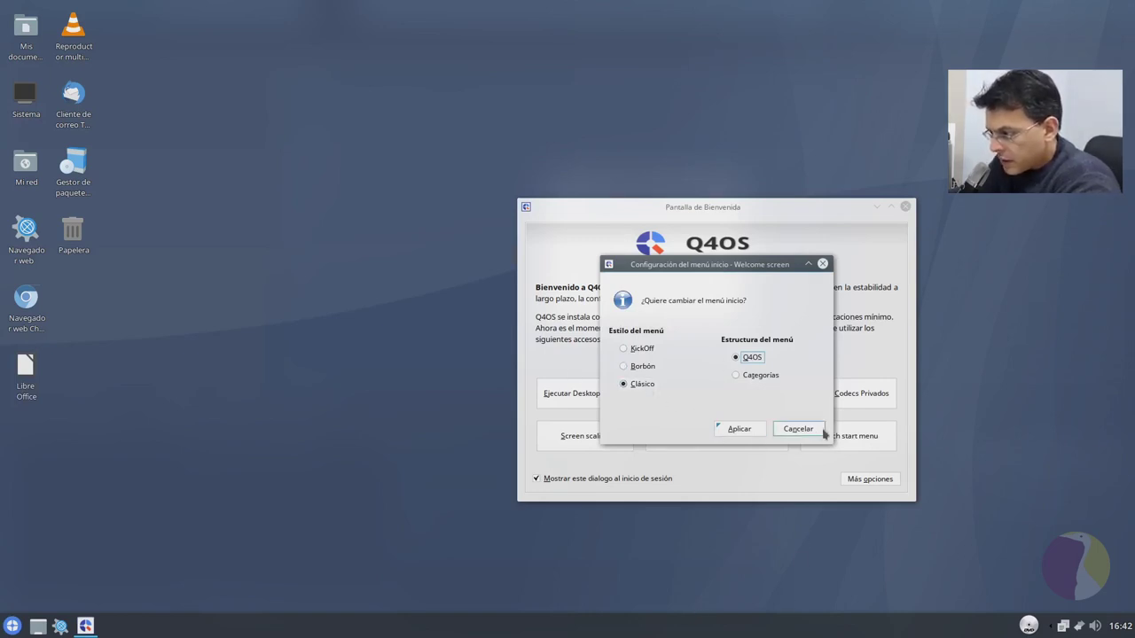
pyautogui.click(739, 430)
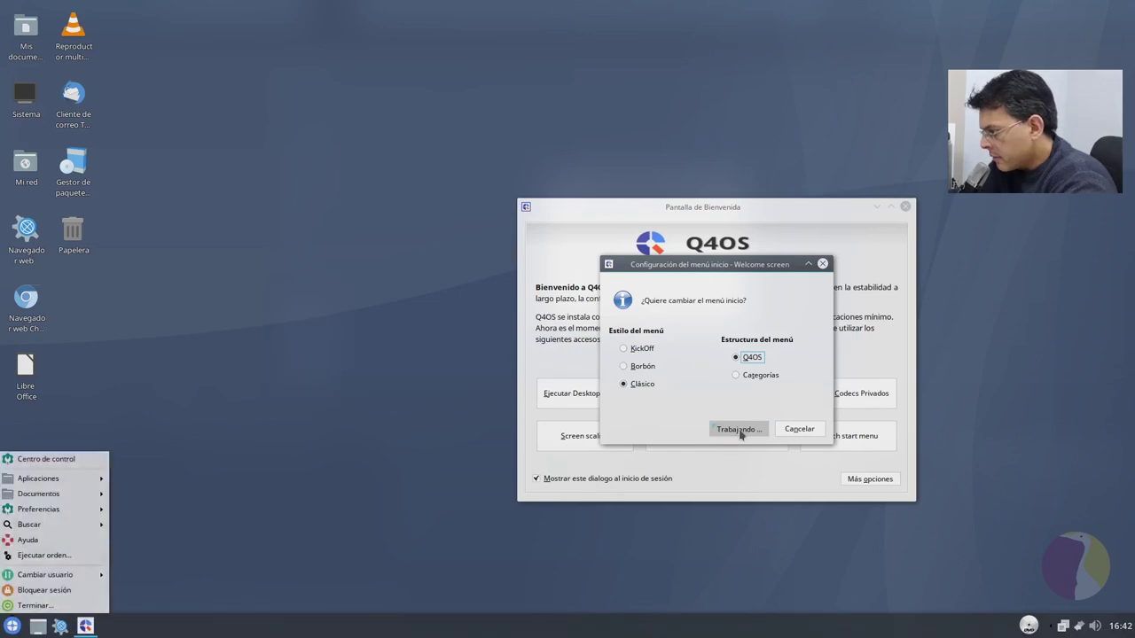
pyautogui.moveTo(24, 516)
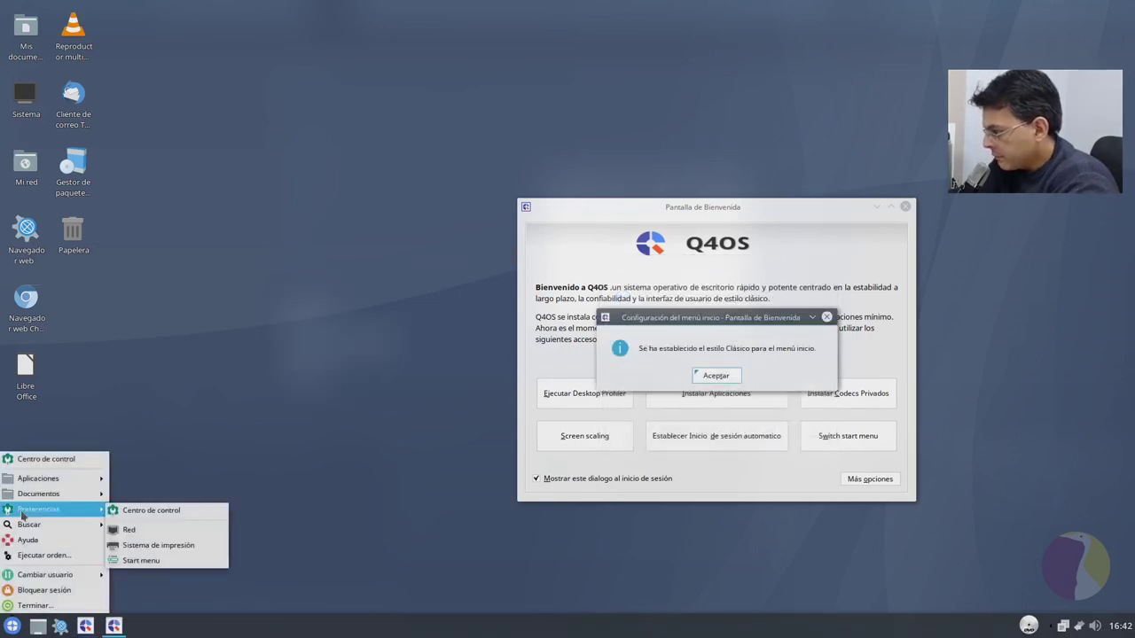
pyautogui.click(426, 588)
pyautogui.click(716, 376)
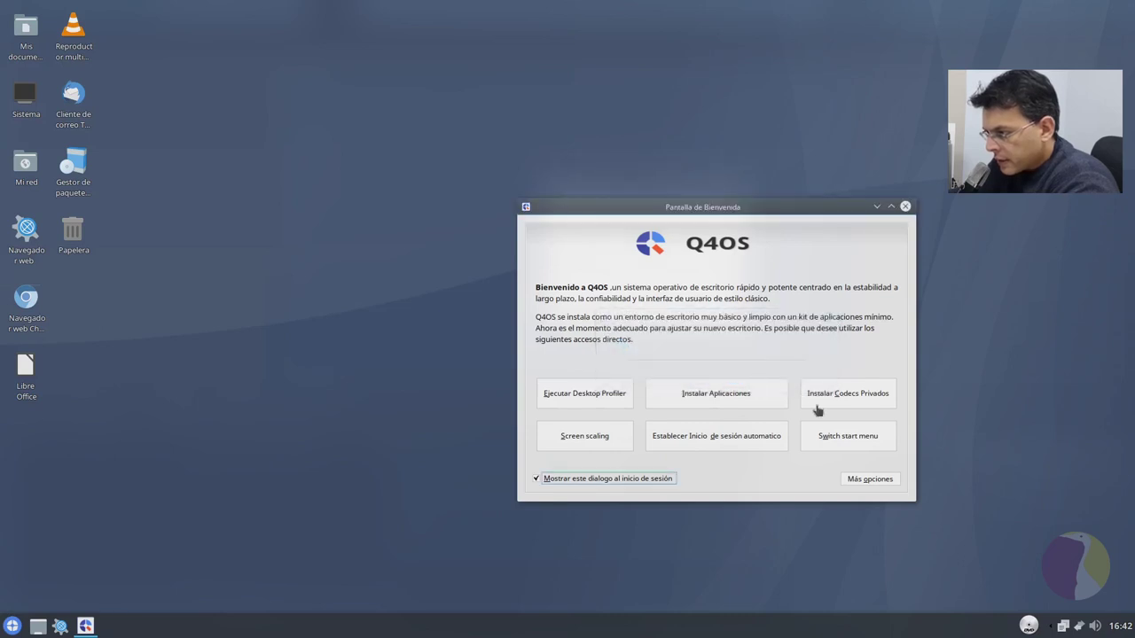
# - Apply the Borbón start menu style and dismiss its confirmation
pyautogui.click(839, 437)
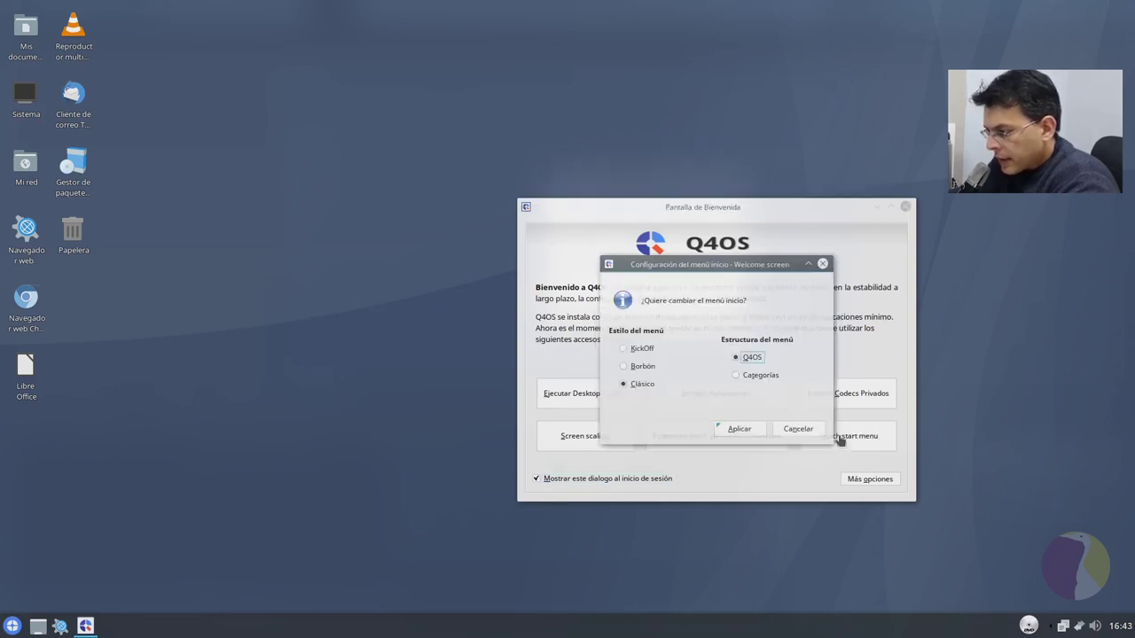
pyautogui.click(641, 369)
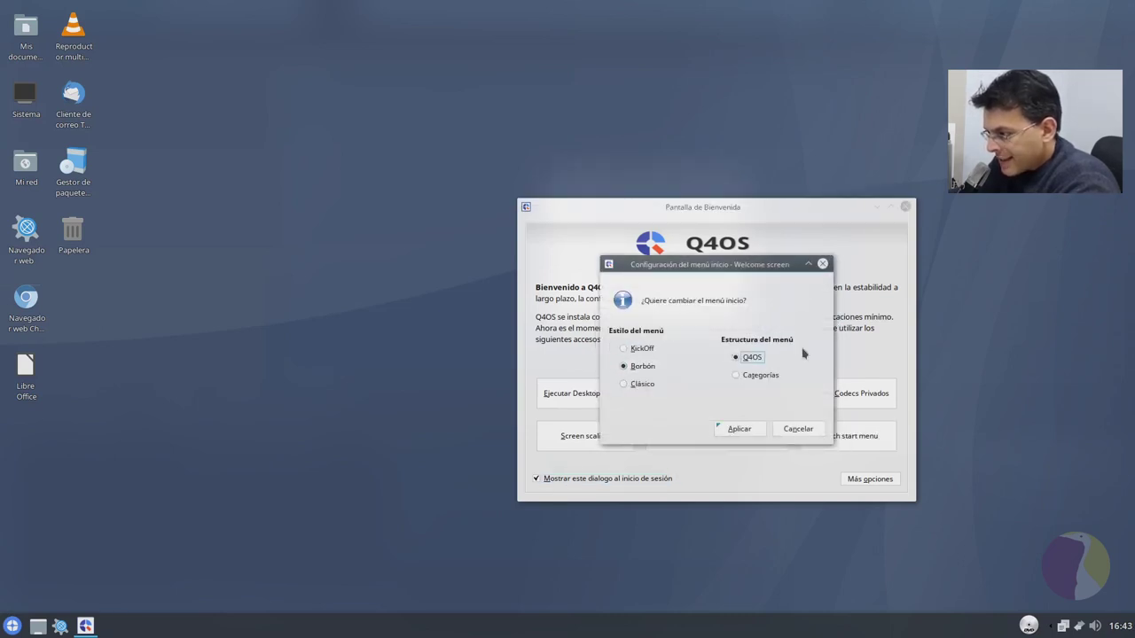
pyautogui.click(734, 429)
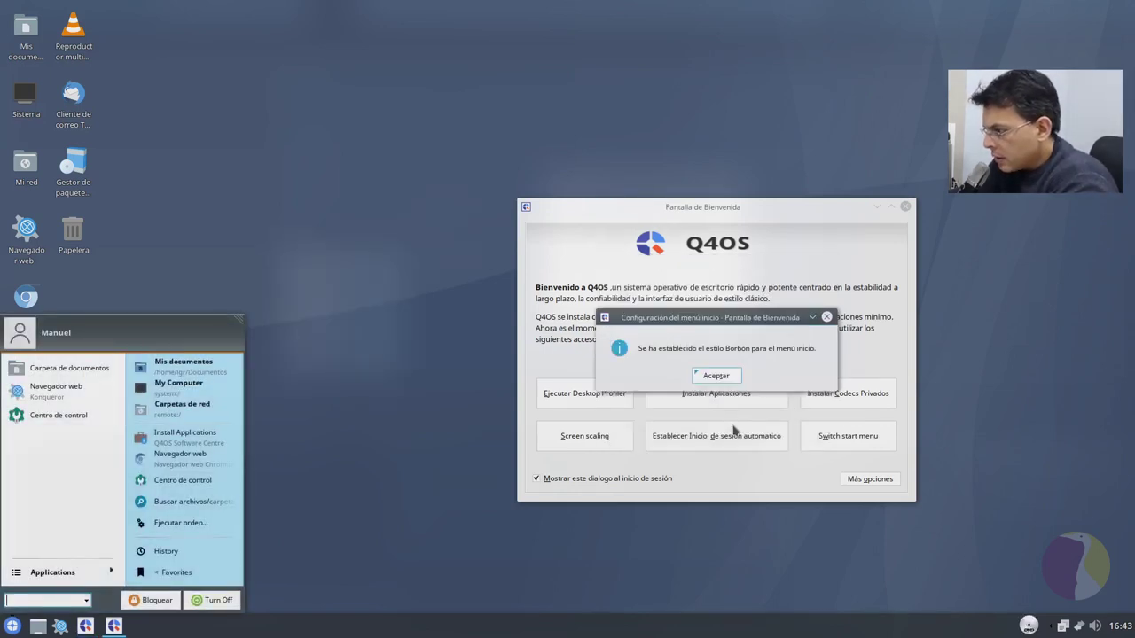
pyautogui.click(720, 381)
pyautogui.click(720, 381)
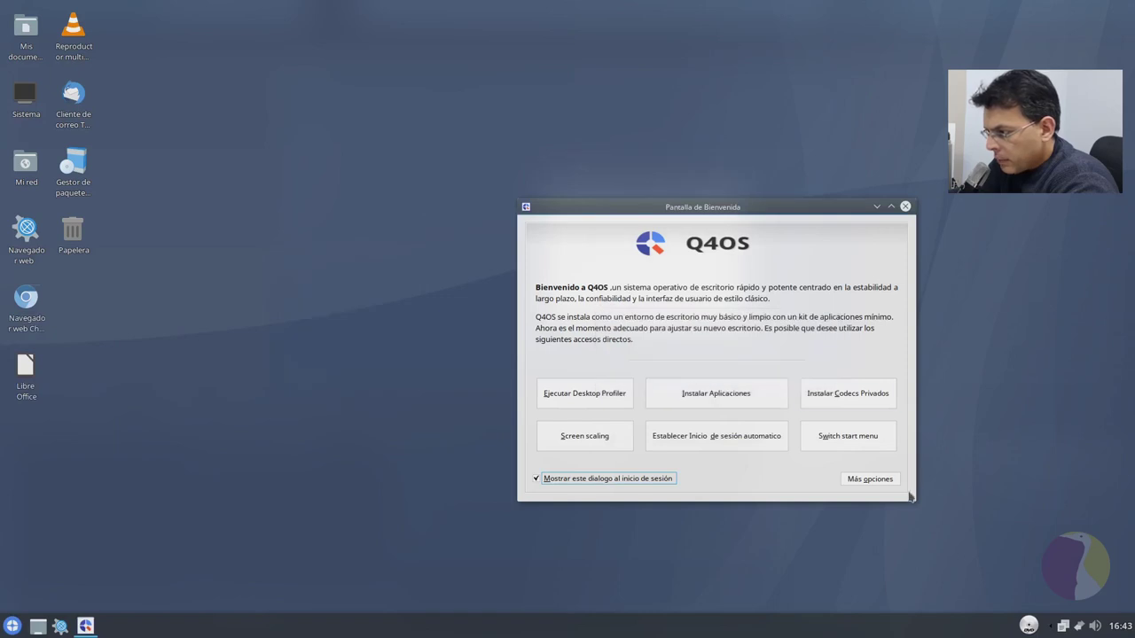
# - Switch Borbón to the Categorías menu structure and check the categories in the menu
pyautogui.click(861, 435)
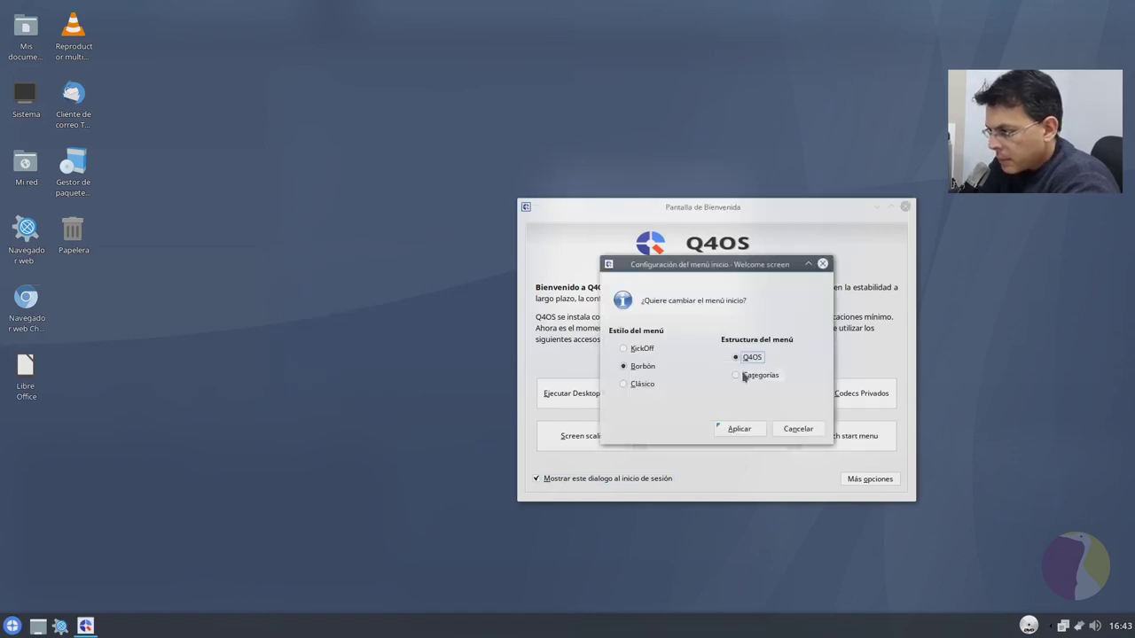
pyautogui.click(743, 376)
pyautogui.click(742, 431)
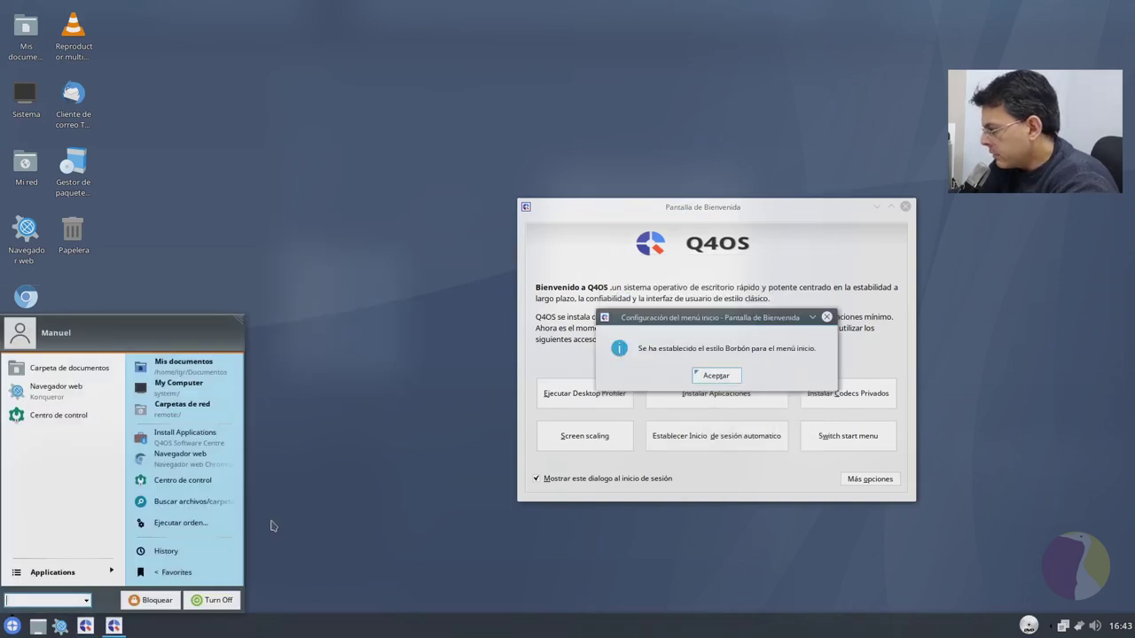
pyautogui.click(53, 574)
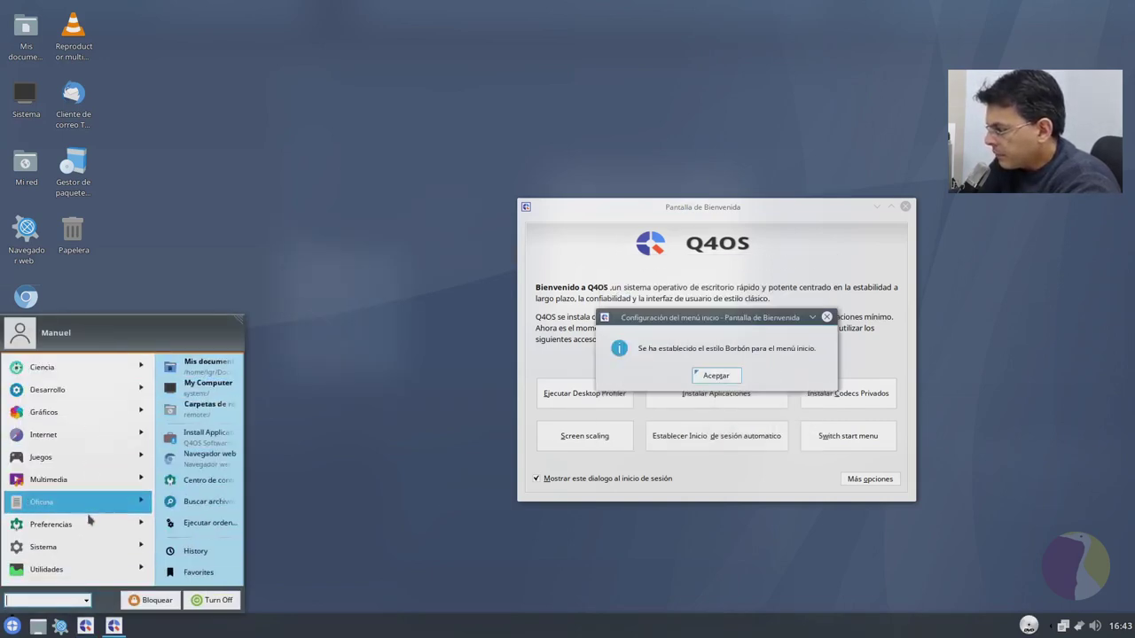
pyautogui.click(395, 480)
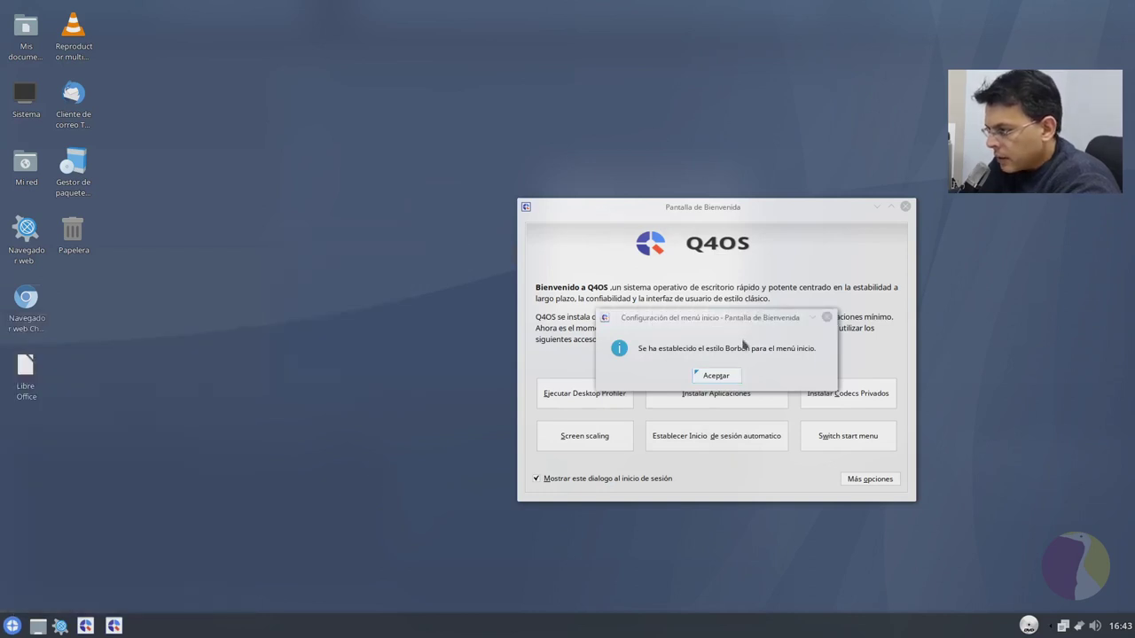
pyautogui.click(734, 379)
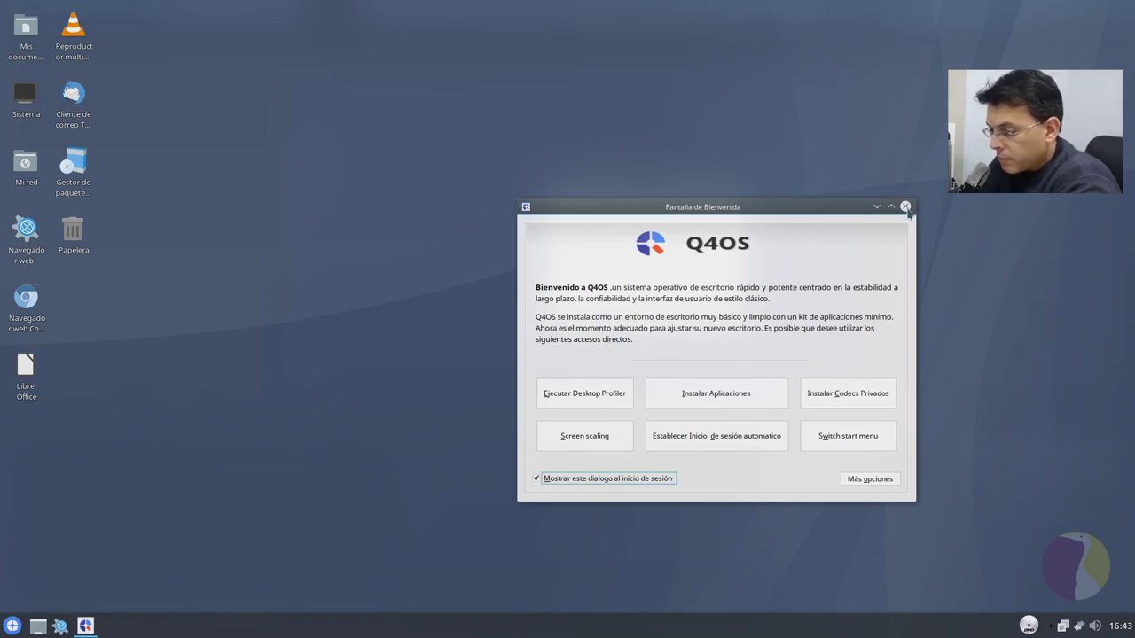
# - Close the welcome screen and launch Konsole by searching 'termi' in the start menu
pyautogui.click(906, 207)
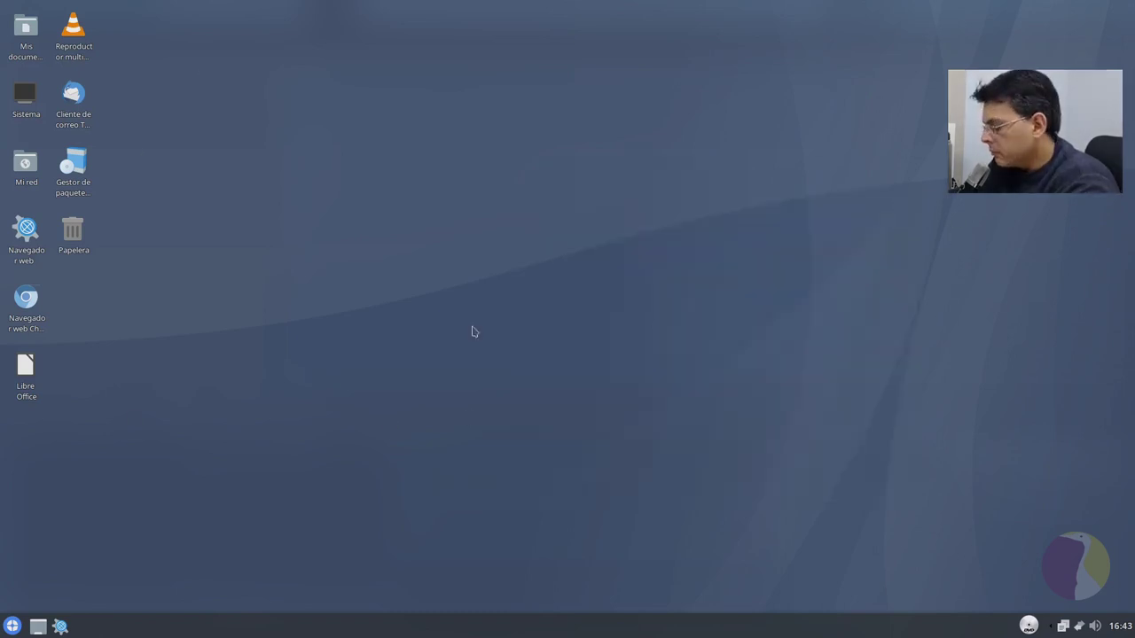
pyautogui.press('super')
pyautogui.press('super')
pyautogui.press('super')
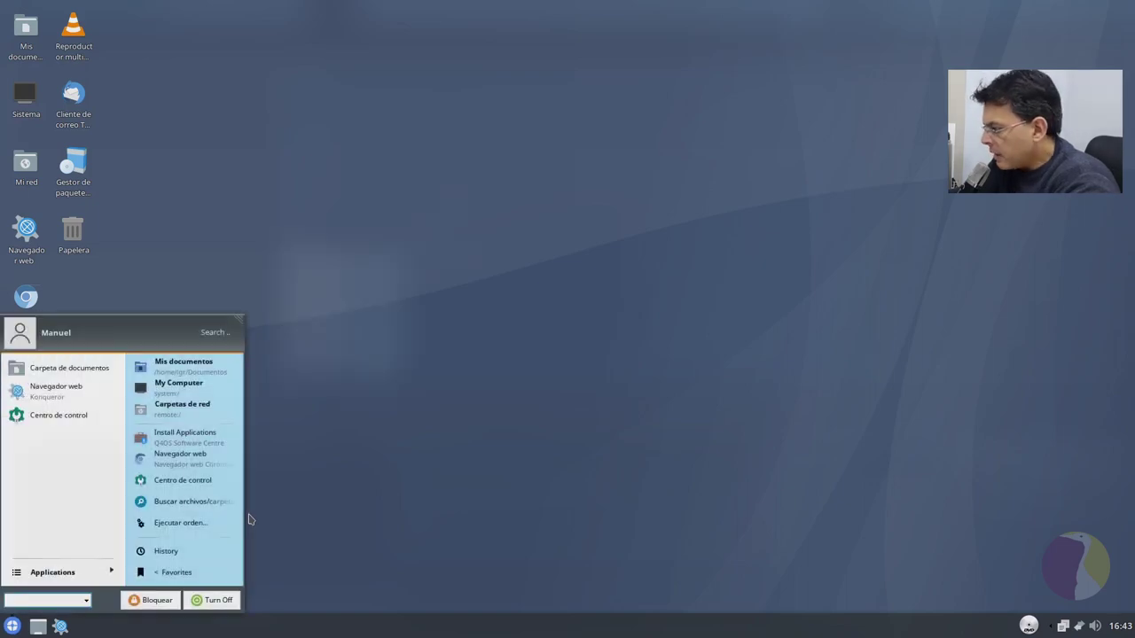
pyautogui.write('te')
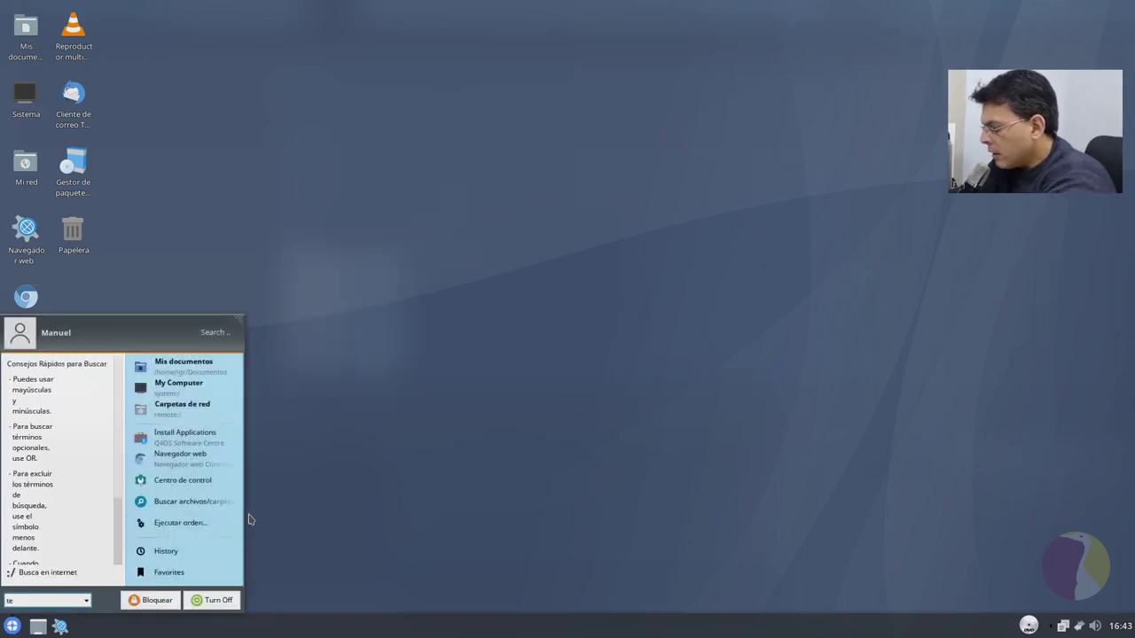
pyautogui.write('rmina')
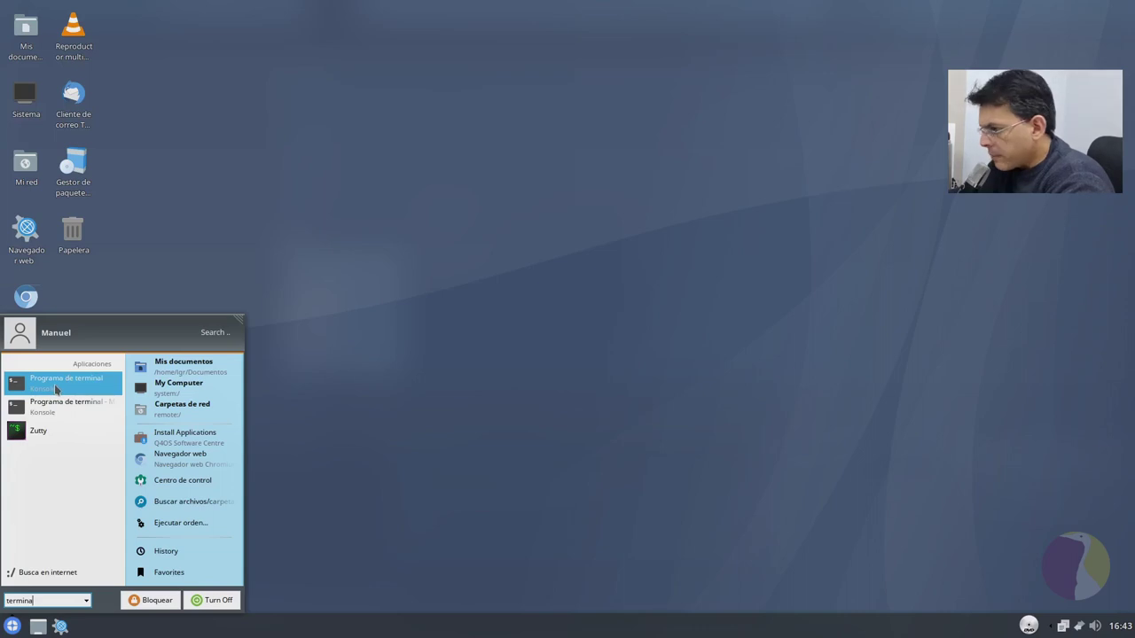
pyautogui.click(55, 388)
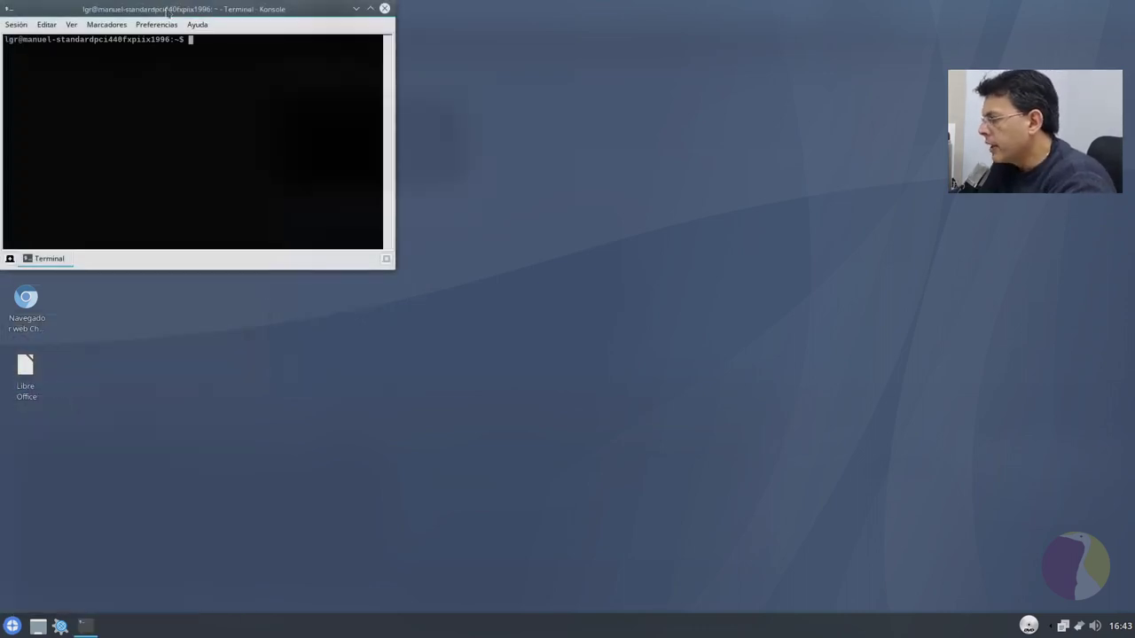
# - Drag the Konsole window toward the screen centre and briefly check the calendar
pyautogui.moveTo(163, 5); pyautogui.dragTo(661, 227)
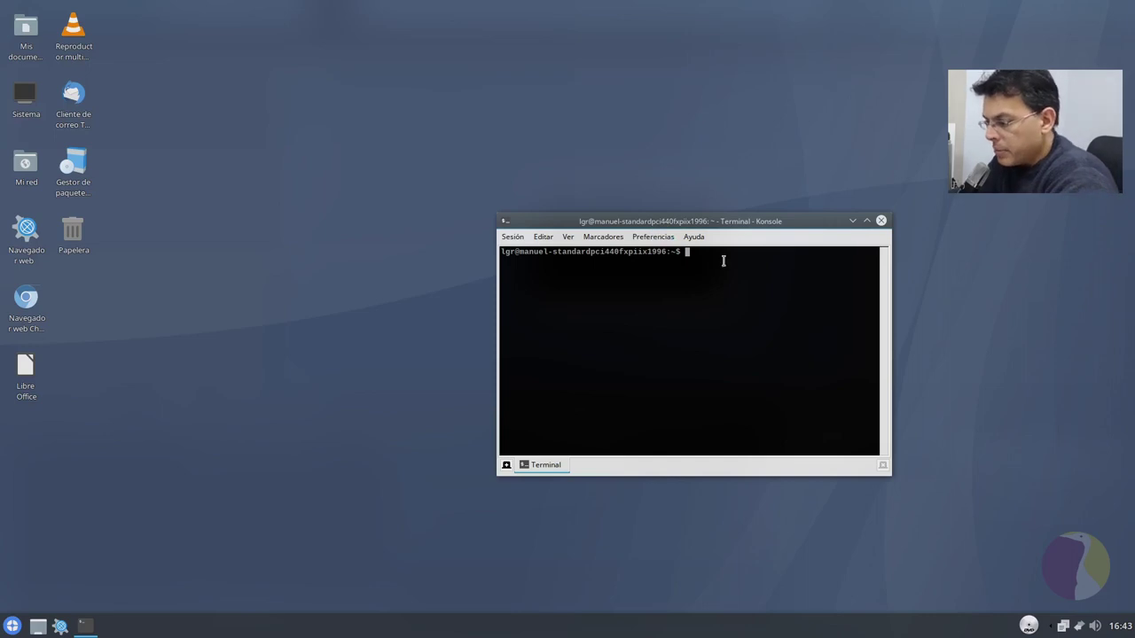
pyautogui.click(1119, 626)
pyautogui.click(1120, 625)
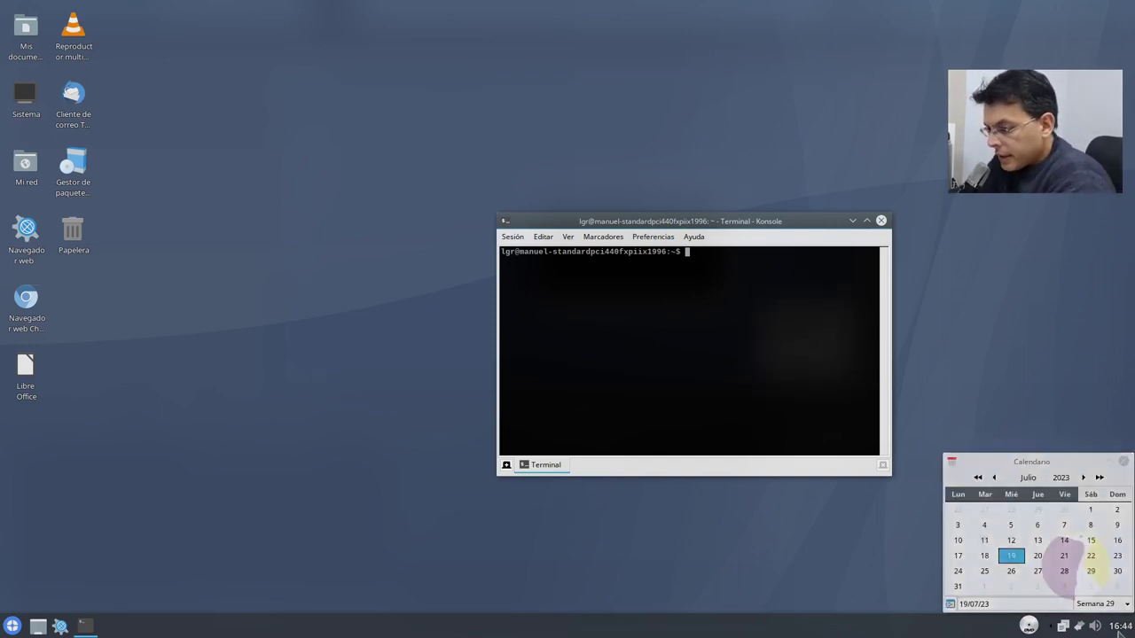
# - Run 'sudo apt update && sudo apt upgrade', enter the admin password, and minimize Konsole
pyautogui.write('sudo apt')
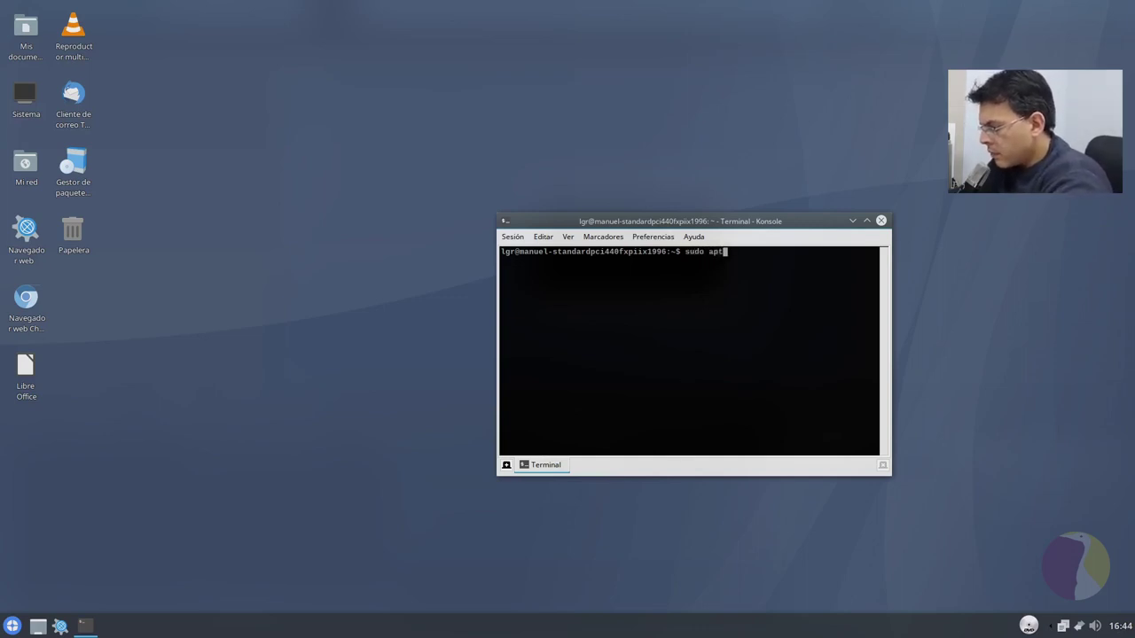
pyautogui.write(' up')
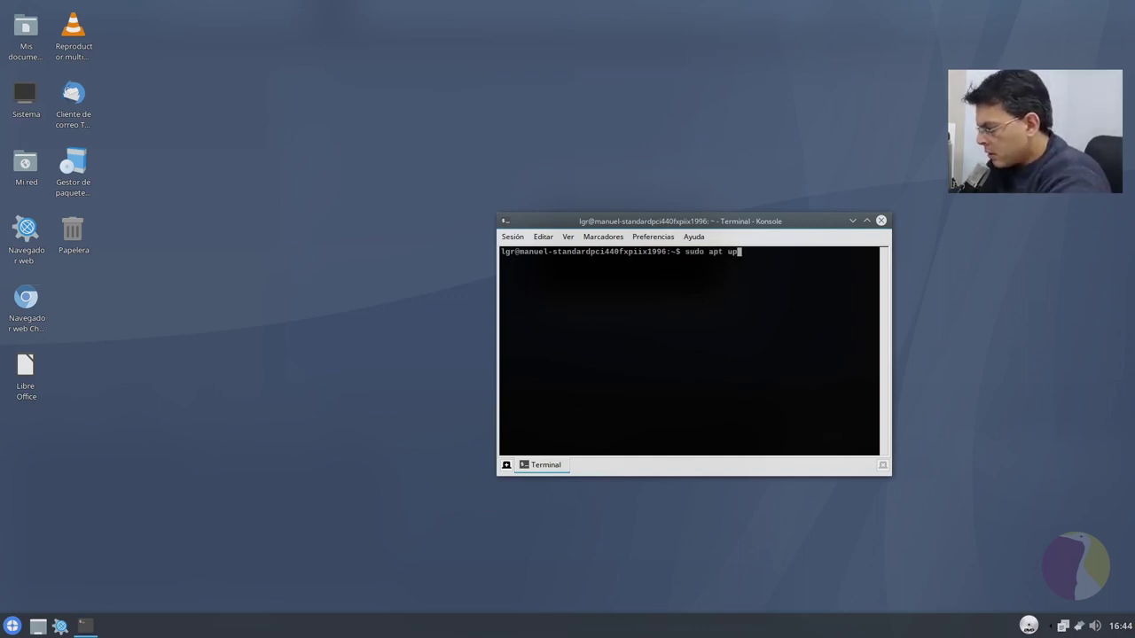
pyautogui.write('date && ')
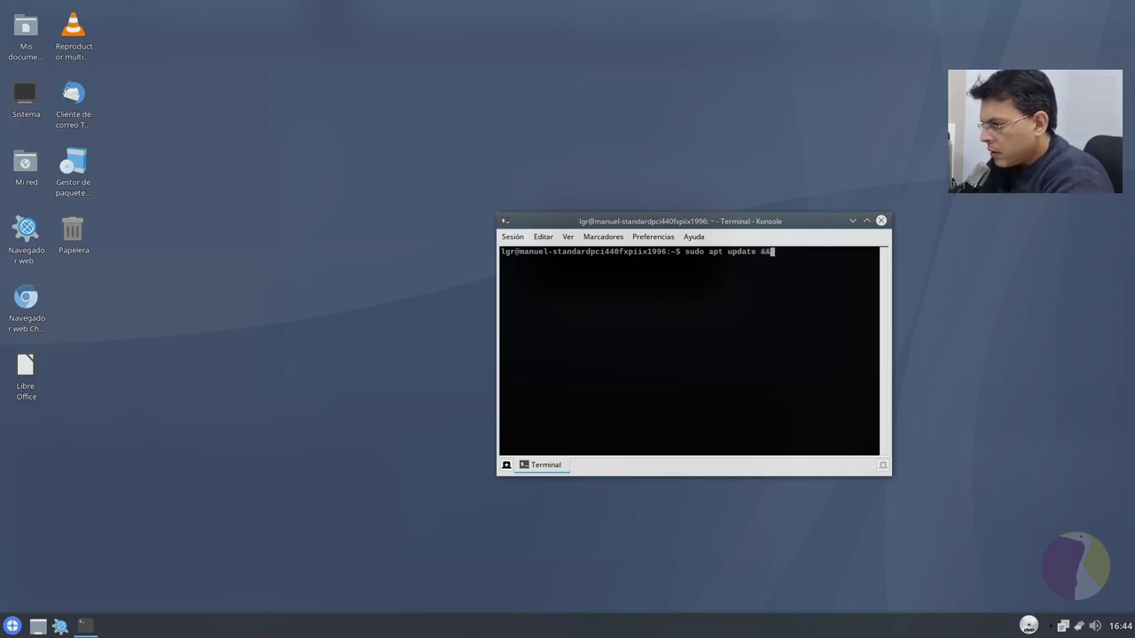
pyautogui.write('sudo apt u')
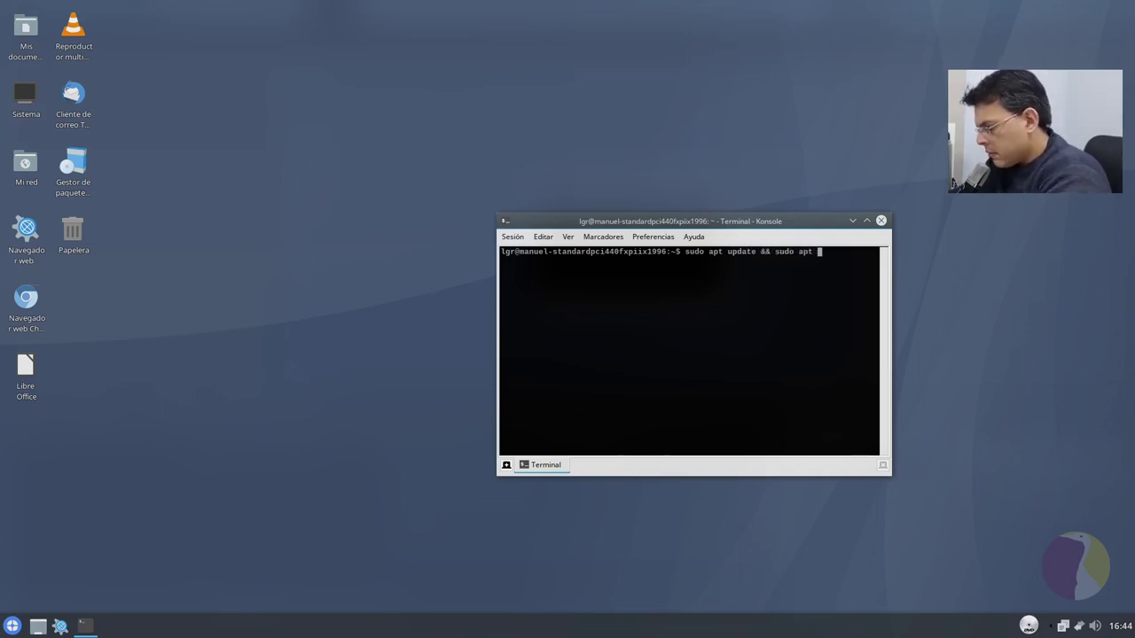
pyautogui.write('pgrade -y')
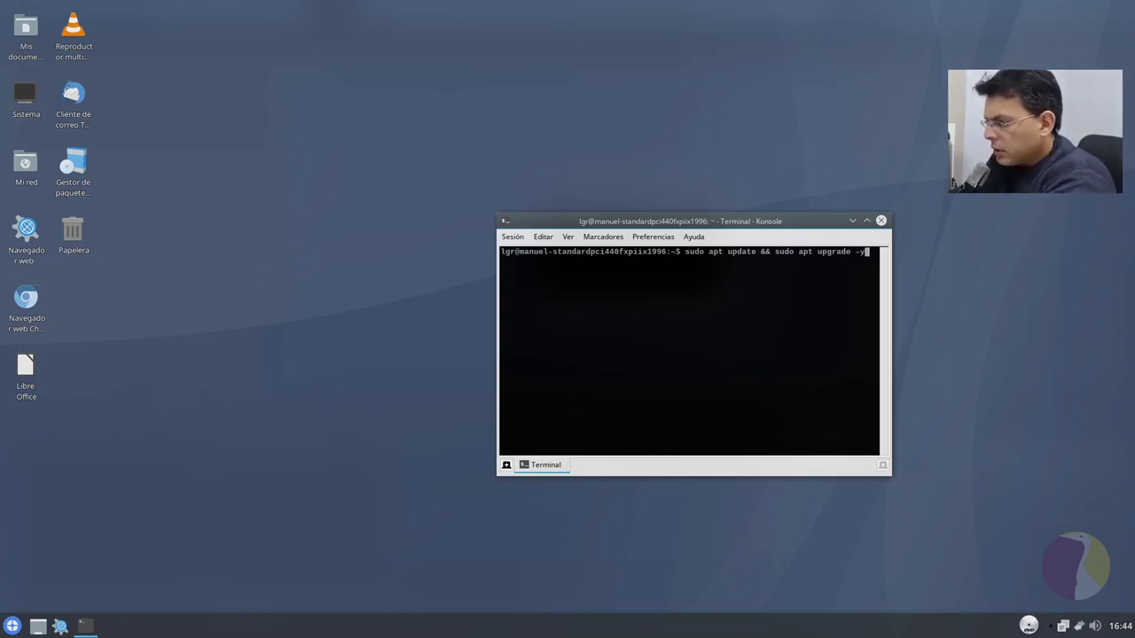
pyautogui.press('Return')
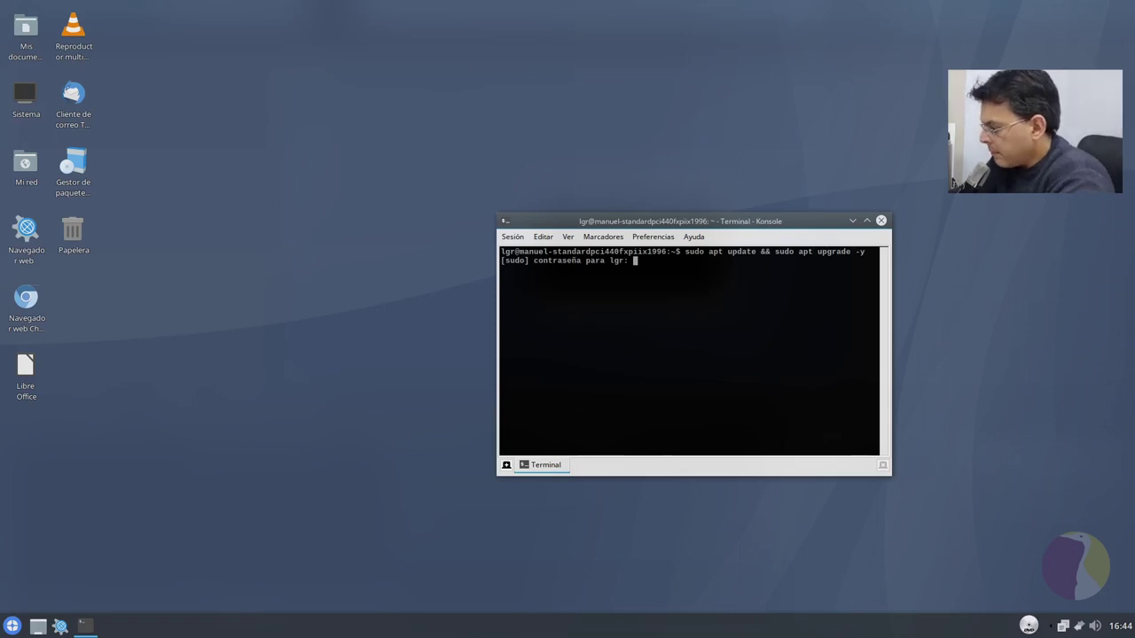
pyautogui.press('Return')
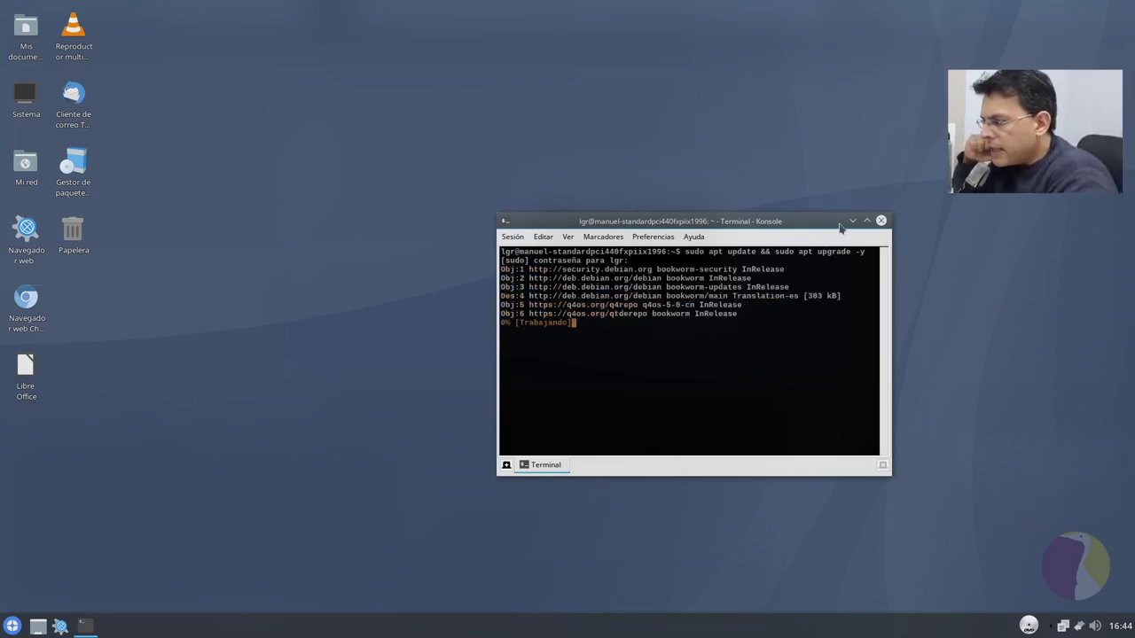
pyautogui.click(852, 222)
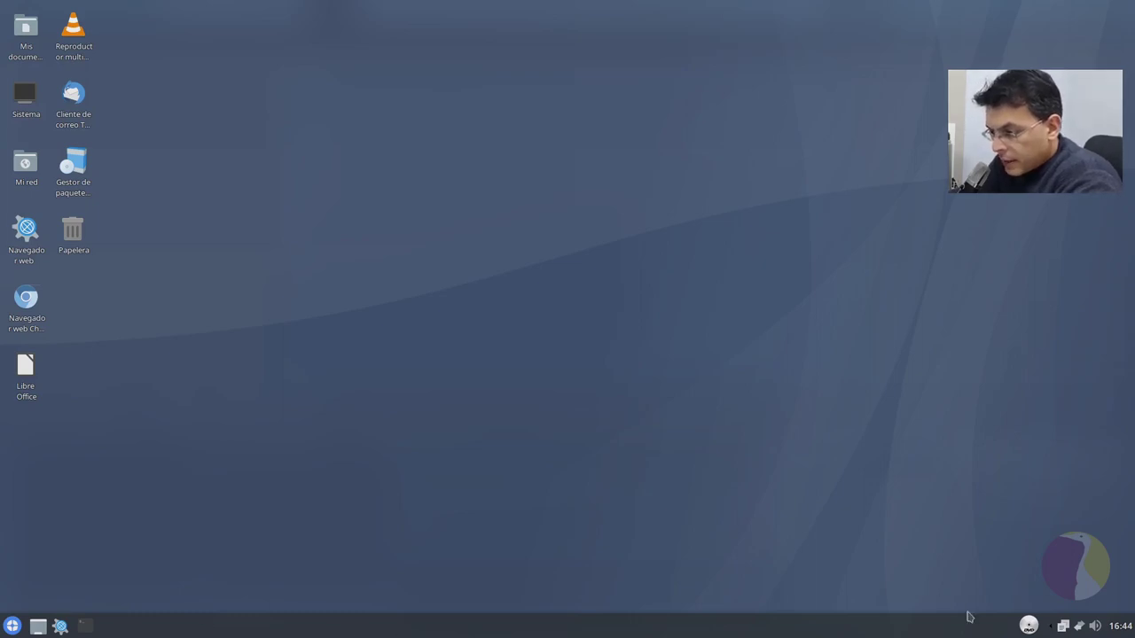
# - View the calendar from the clock, briefly enlarging and restoring it before closing
pyautogui.click(1029, 626)
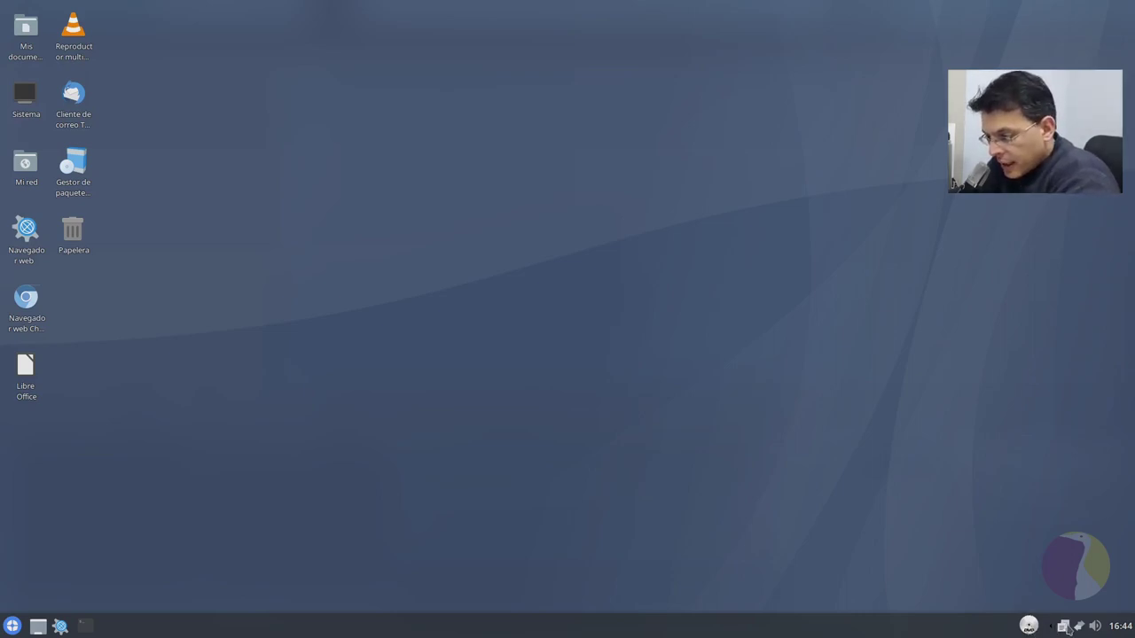
pyautogui.click(1120, 626)
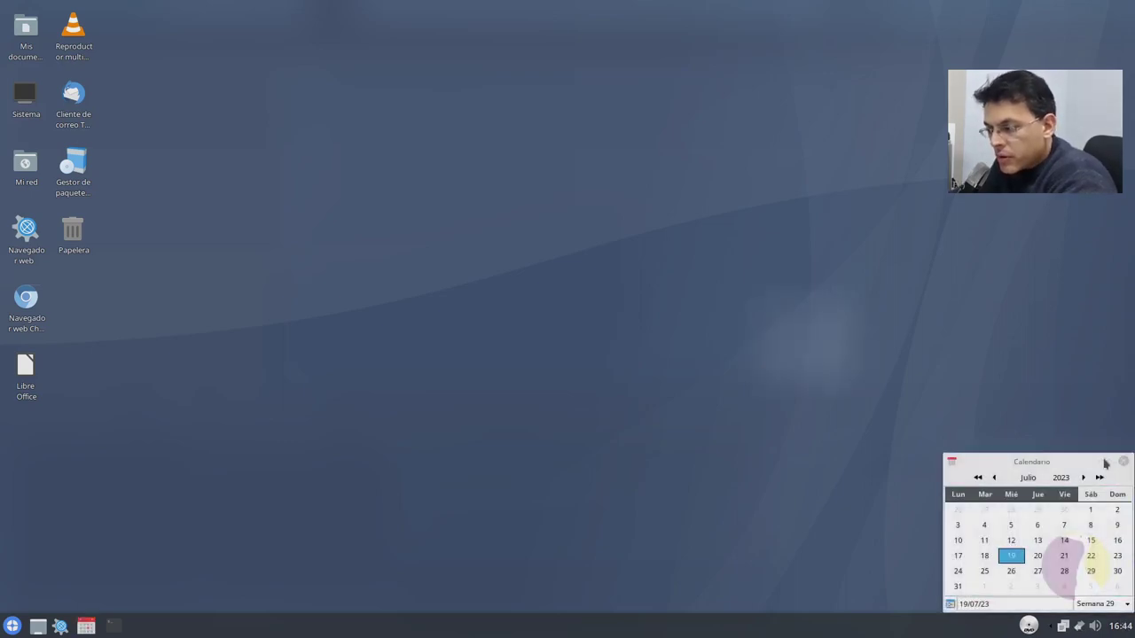
pyautogui.click(1124, 631)
pyautogui.click(1124, 632)
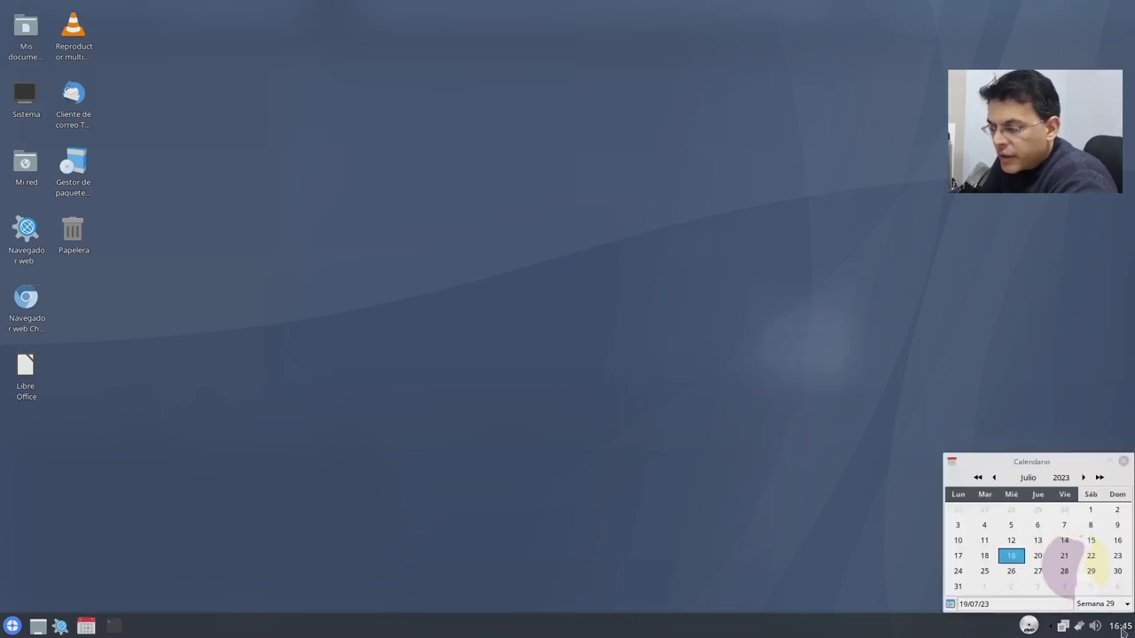
pyautogui.doubleClick(1112, 465)
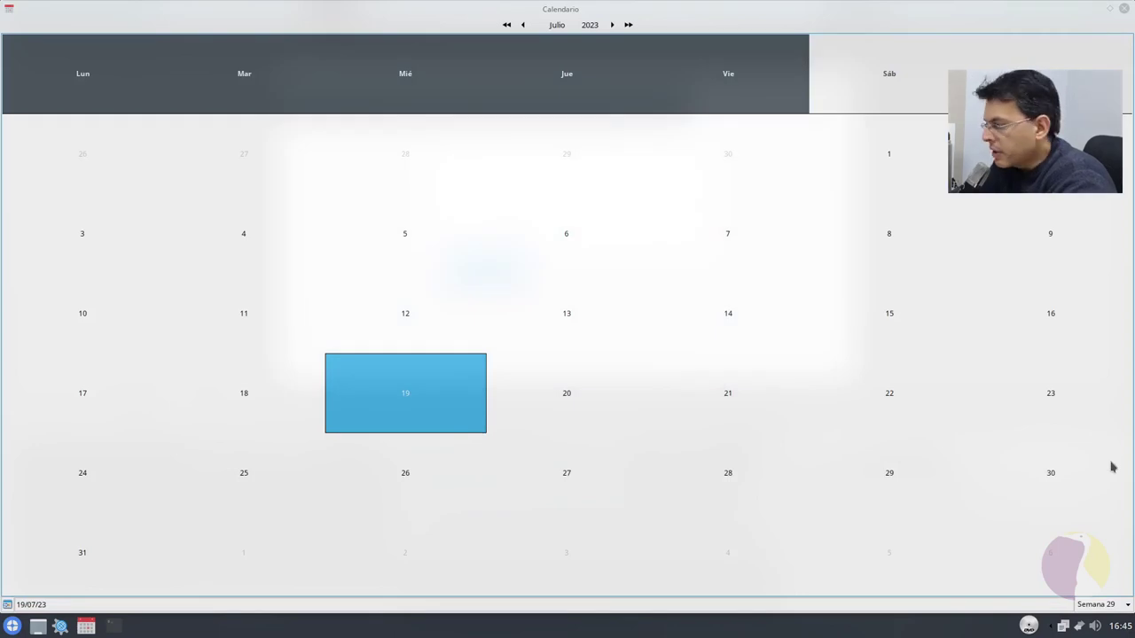
pyautogui.click(1109, 12)
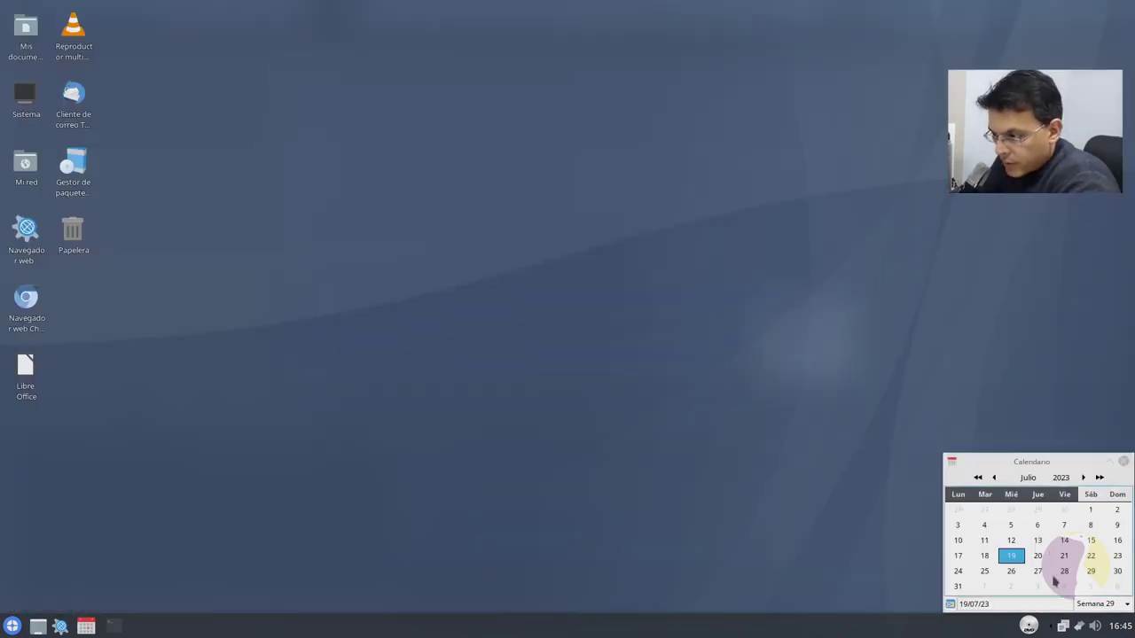
pyautogui.click(1121, 626)
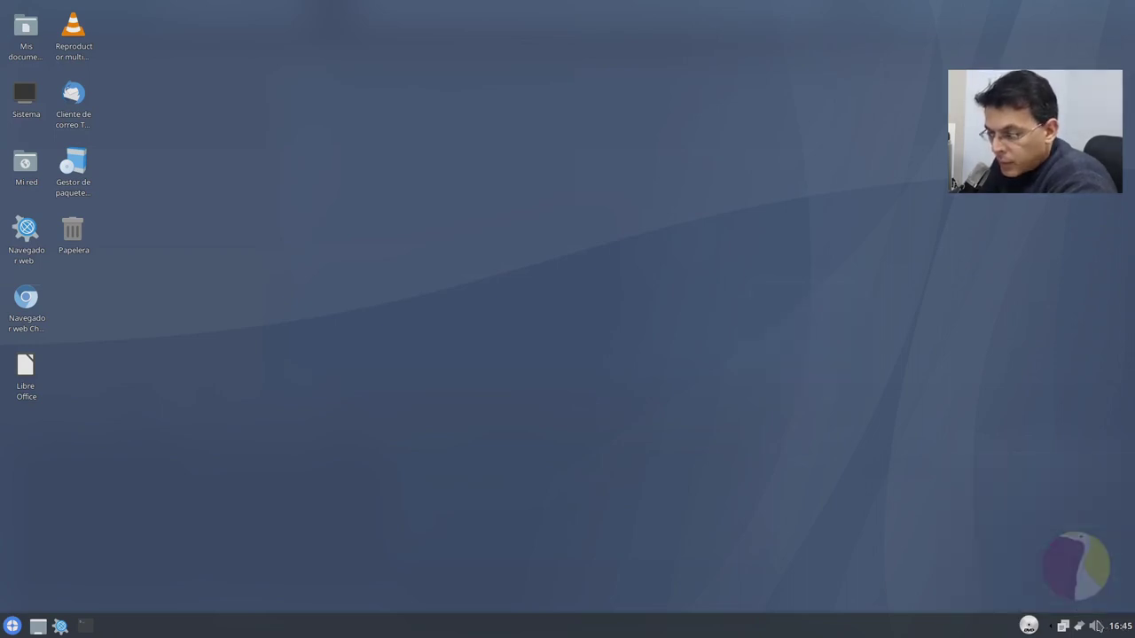
# - Raise the system volume, then inspect and close the network and clipboard tray menus
pyautogui.click(1096, 625)
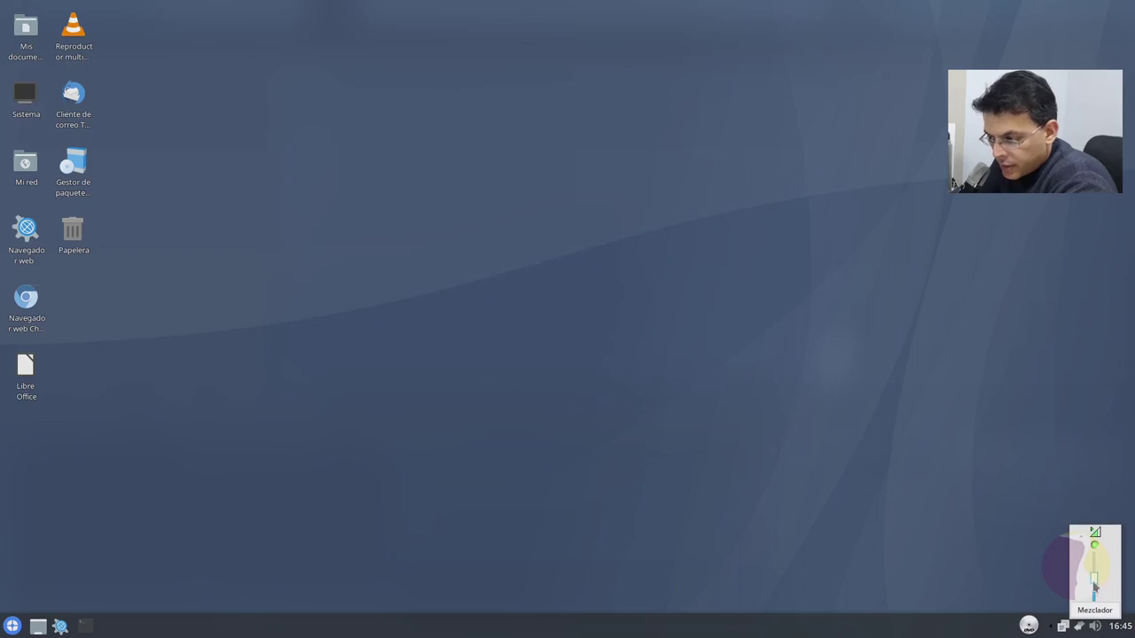
pyautogui.moveTo(1095, 585)
pyautogui.mouseDown()
pyautogui.moveTo(1095, 558)
pyautogui.moveTo(1095, 575)
pyautogui.mouseUp()
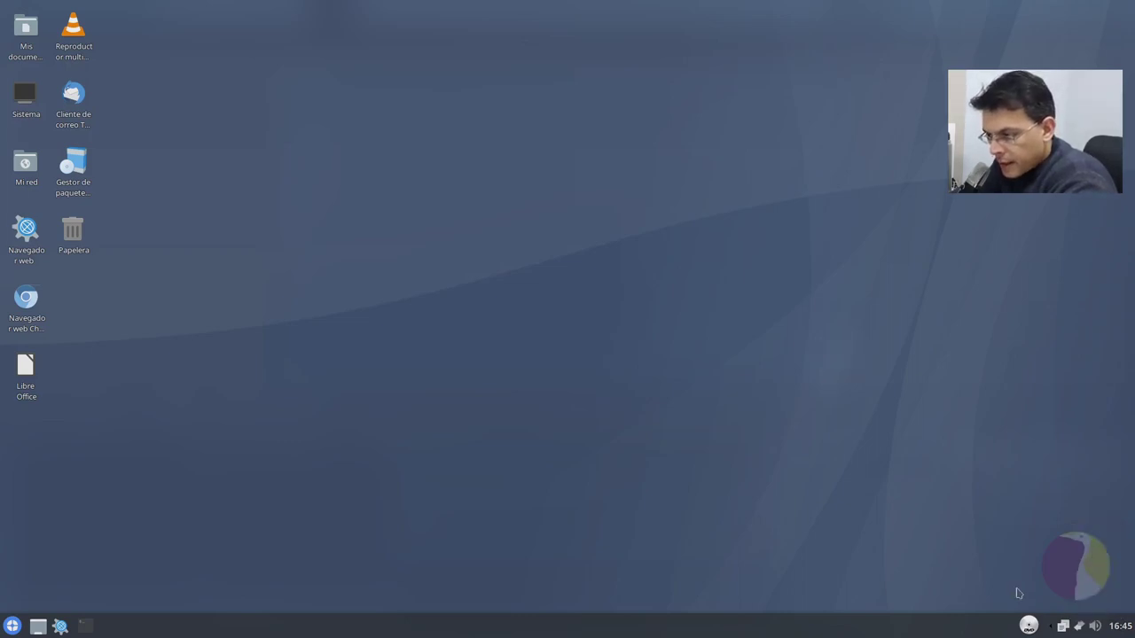
pyautogui.click(1081, 628)
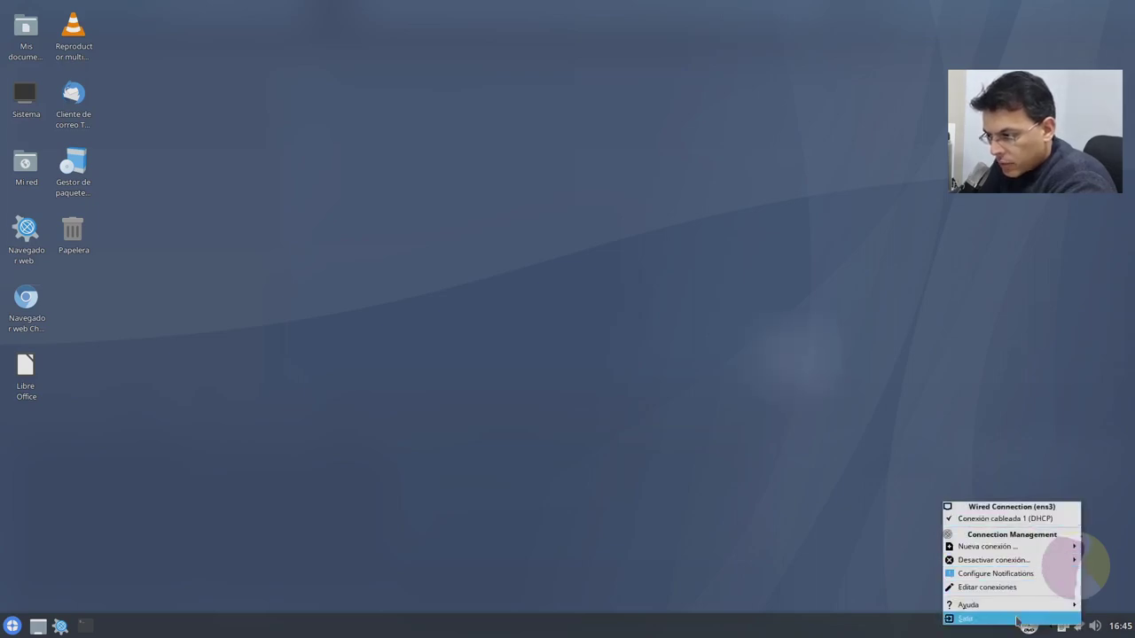
pyautogui.moveTo(1028, 561)
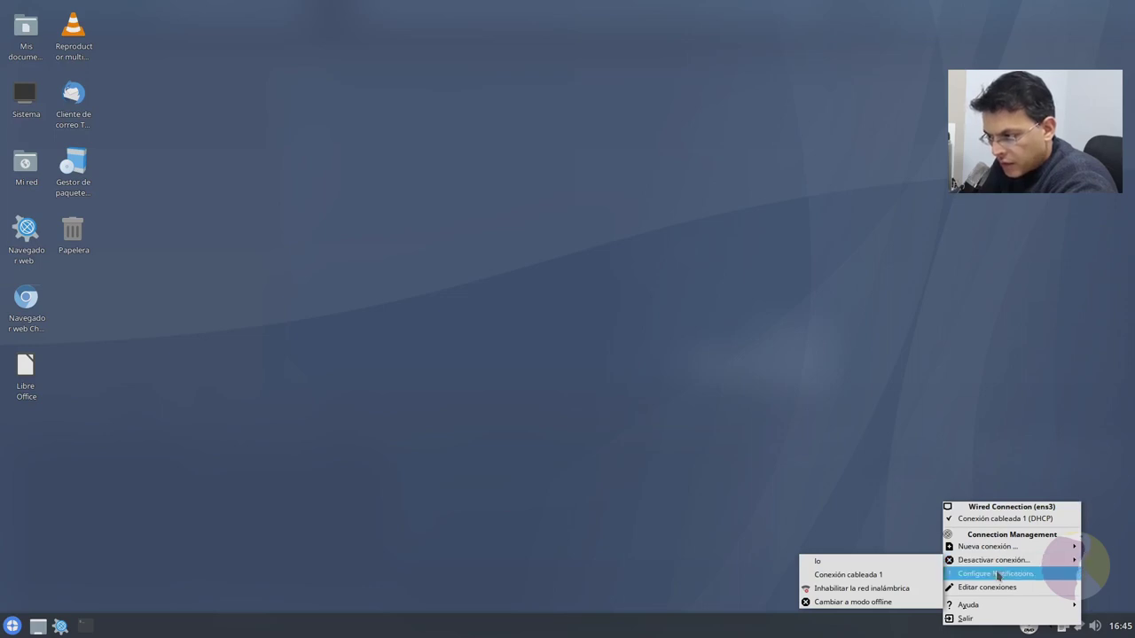
pyautogui.click(1027, 390)
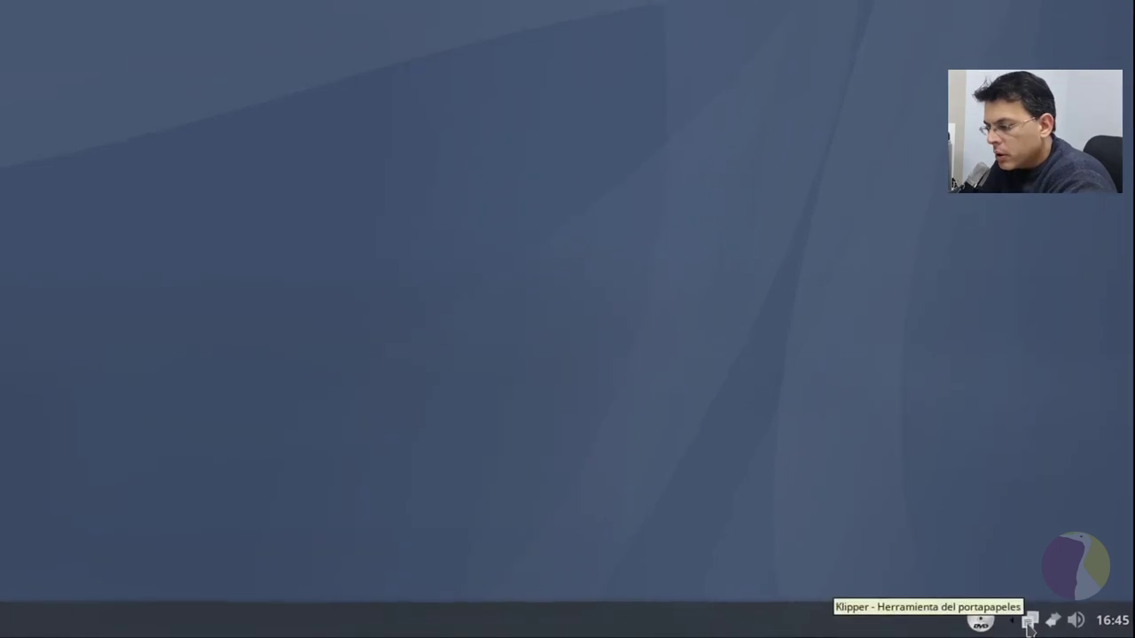
pyautogui.click(1038, 624)
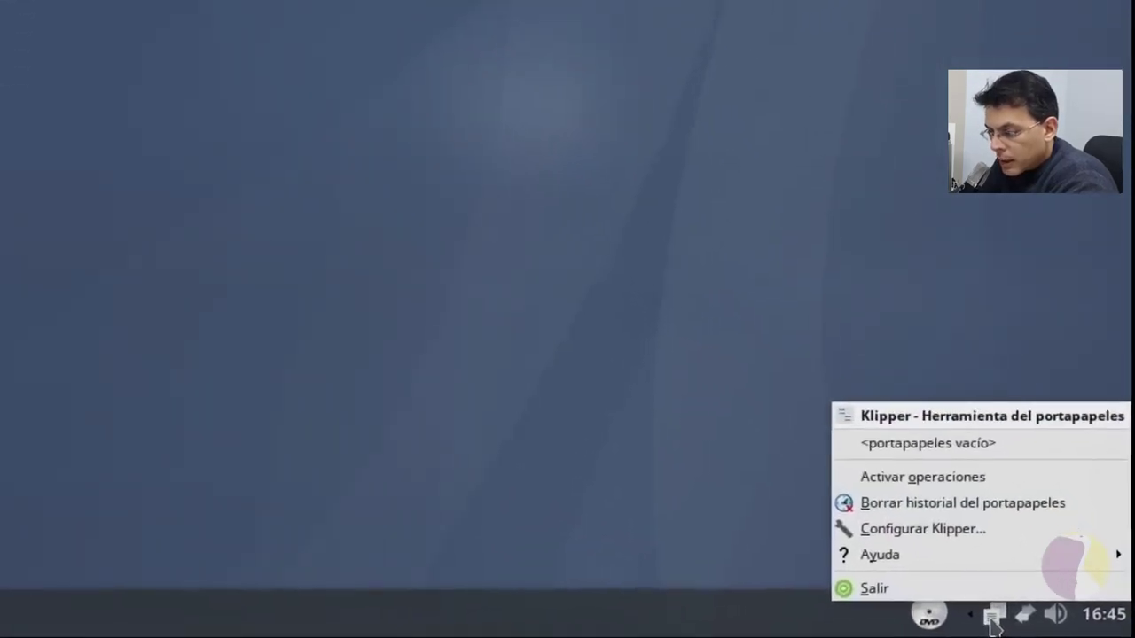
pyautogui.click(986, 624)
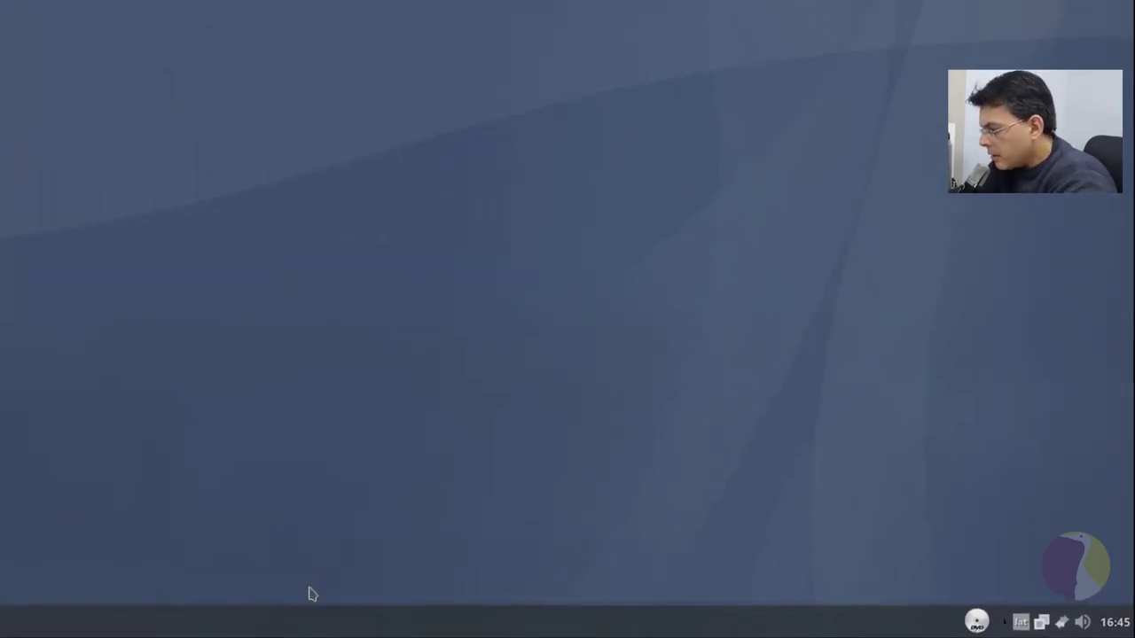
# - Open the panel configuration and review its hiding and menu settings, keeping the Bourbon style
pyautogui.rightClick(316, 628)
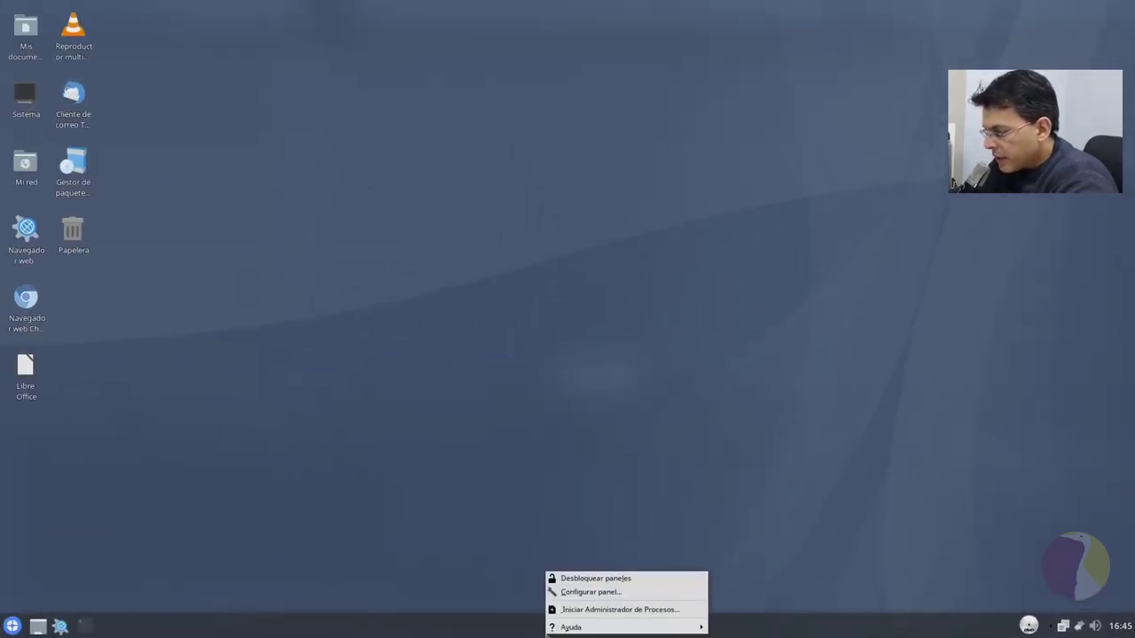
pyautogui.click(621, 599)
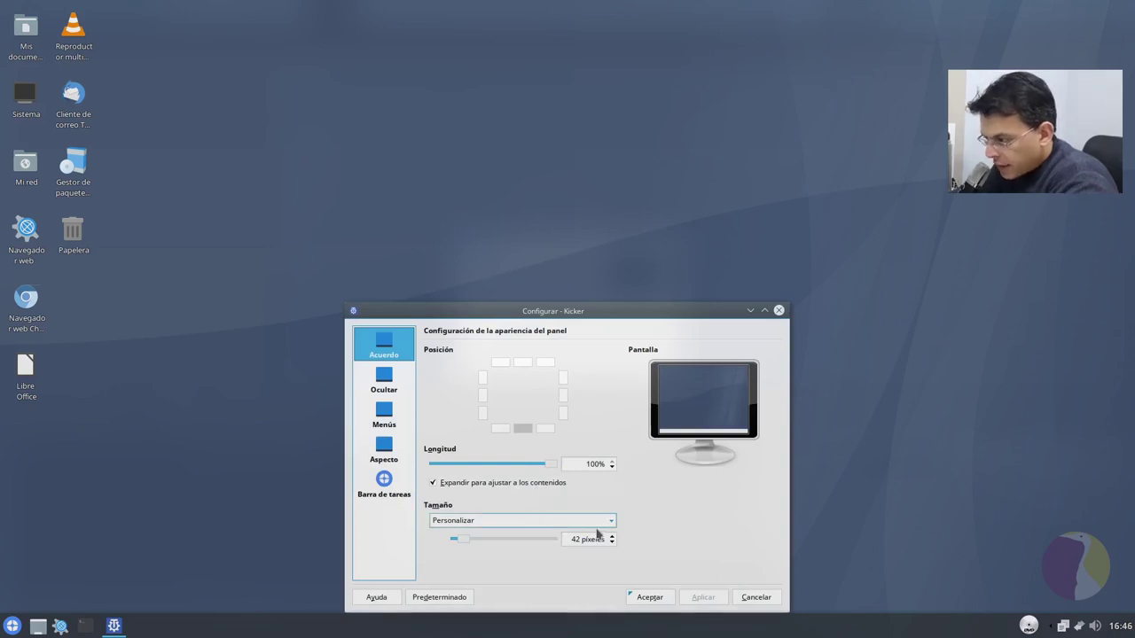
pyautogui.click(383, 379)
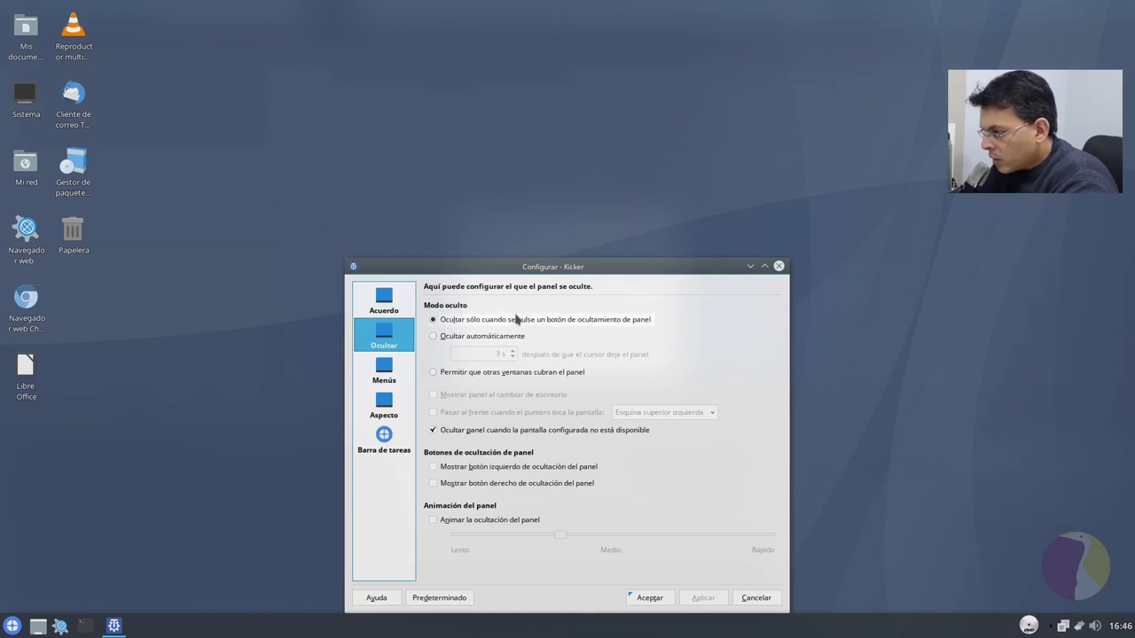
pyautogui.click(484, 338)
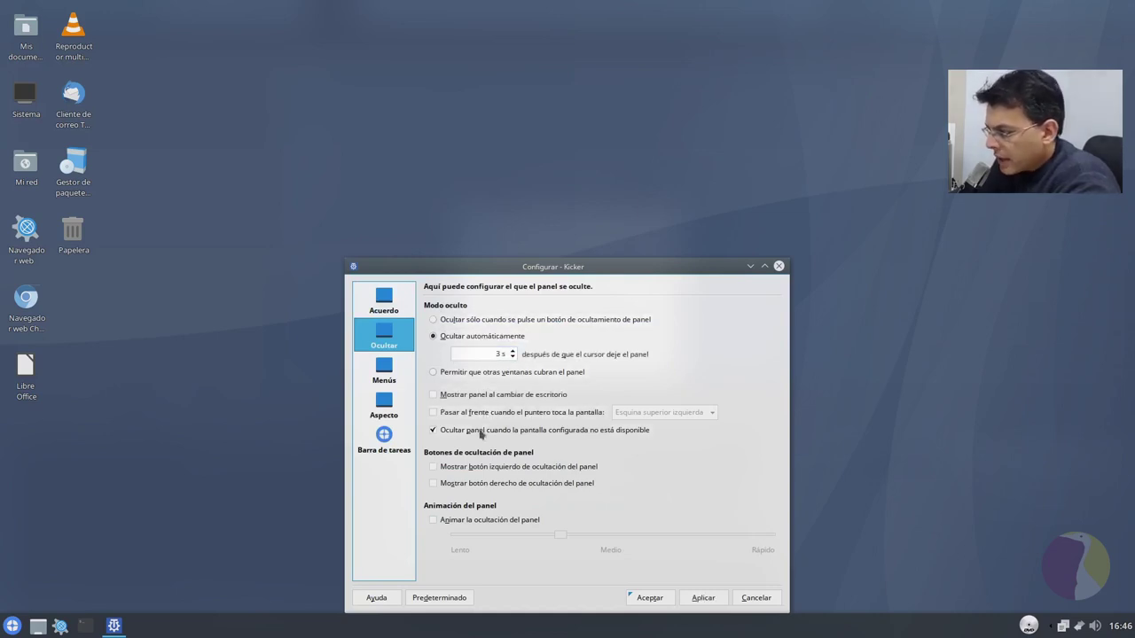
pyautogui.click(470, 321)
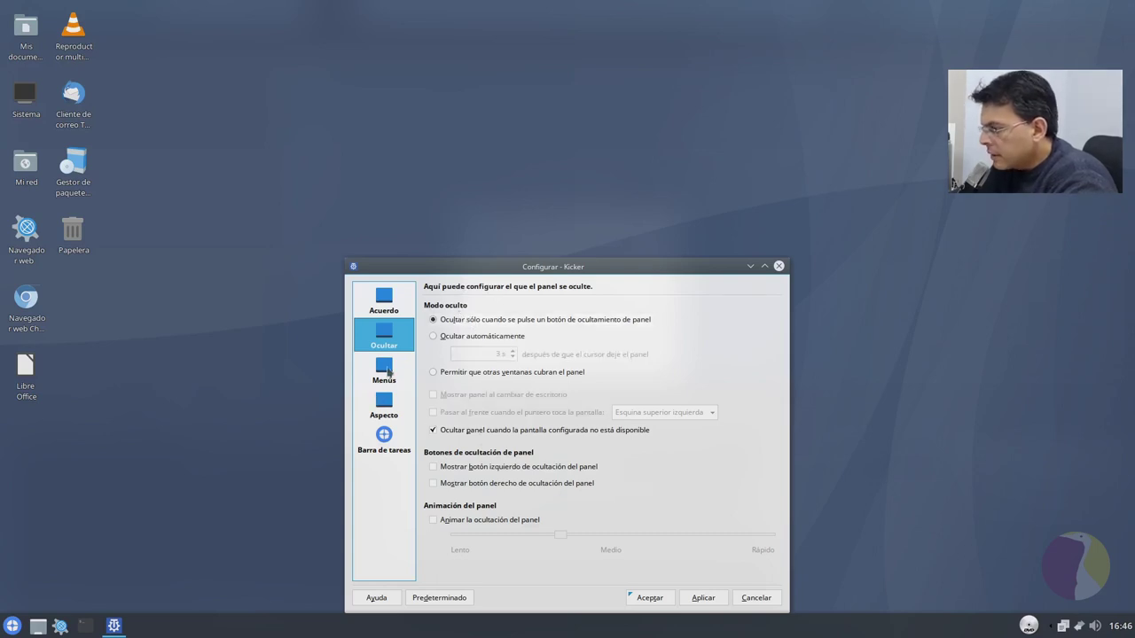
pyautogui.click(390, 372)
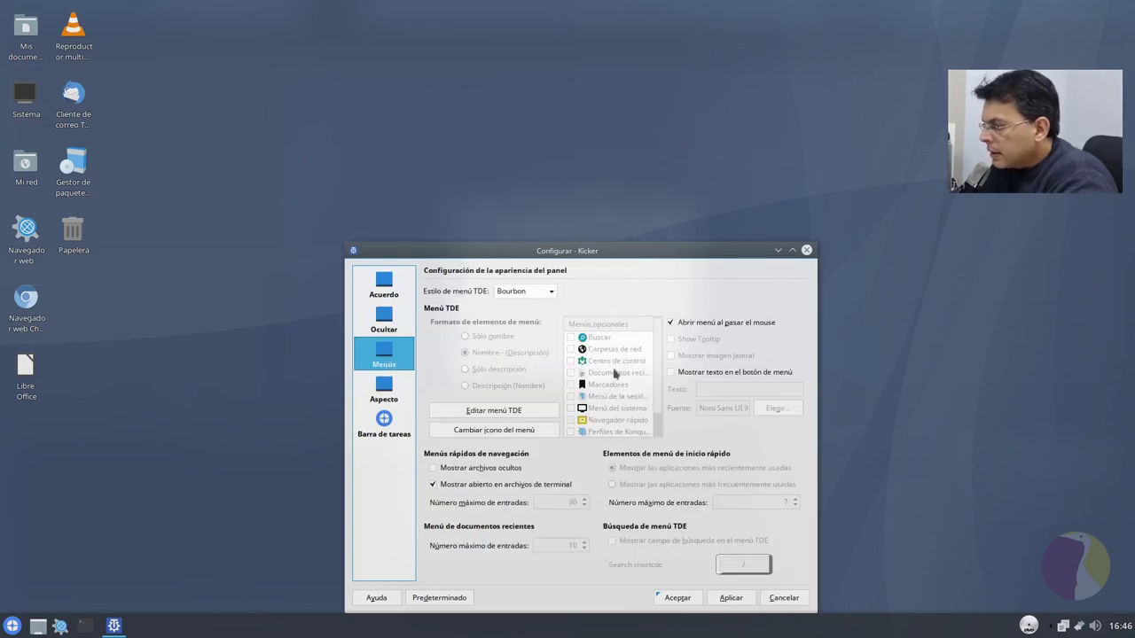
pyautogui.click(546, 296)
pyautogui.click(546, 296)
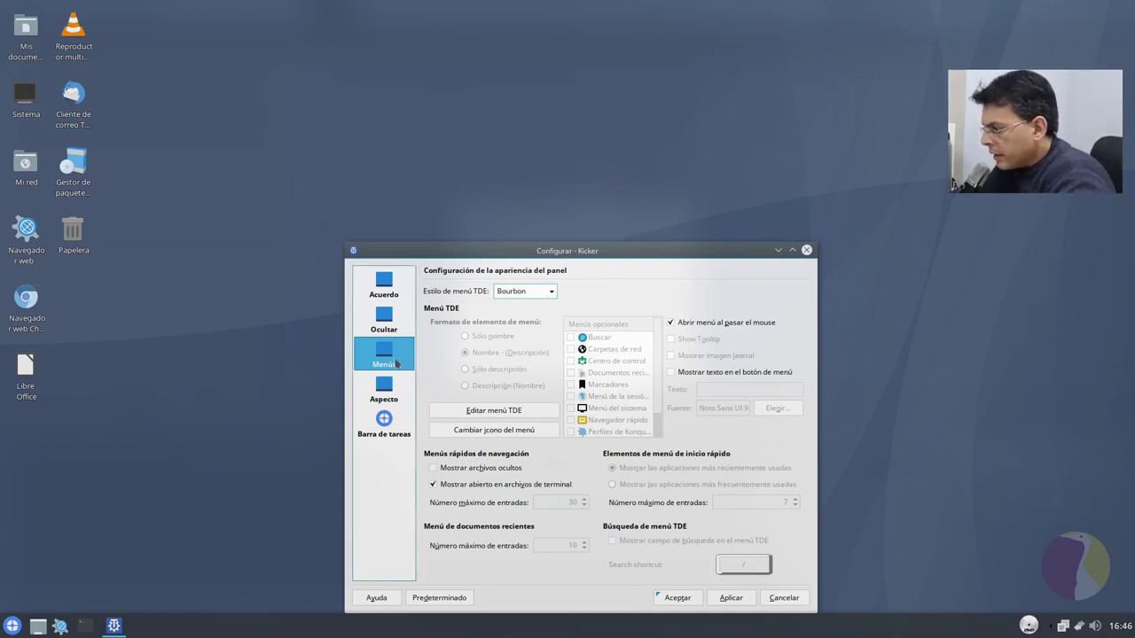
# - Set taskbar entries to Solo iconos under Barra de tareas > Aspecto and accept
pyautogui.click(387, 387)
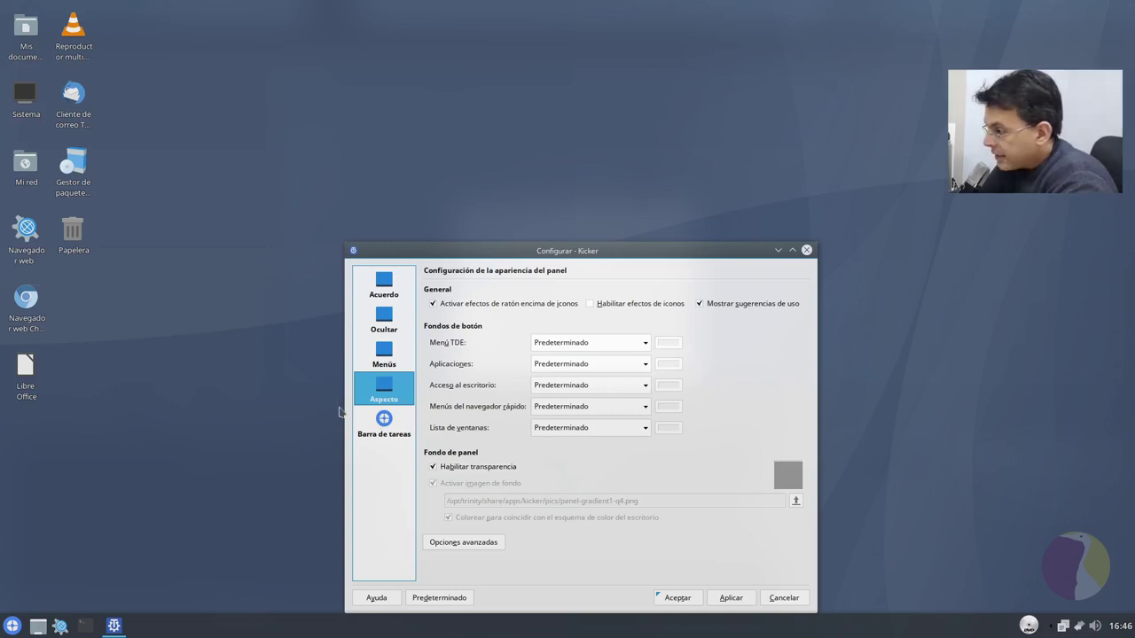
pyautogui.click(387, 426)
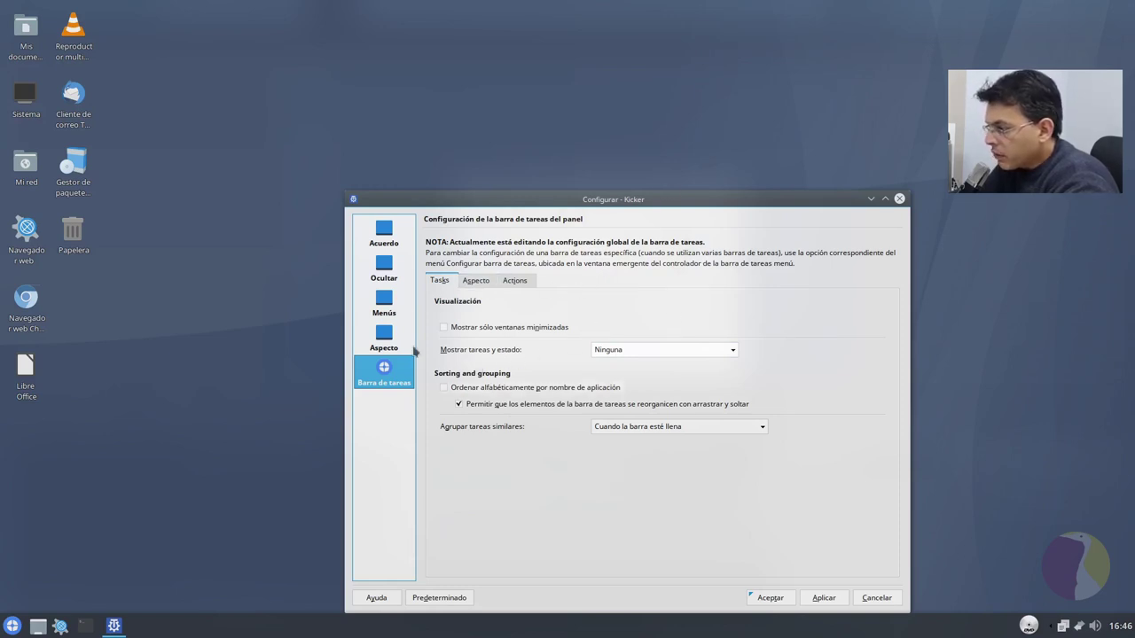
pyautogui.click(487, 286)
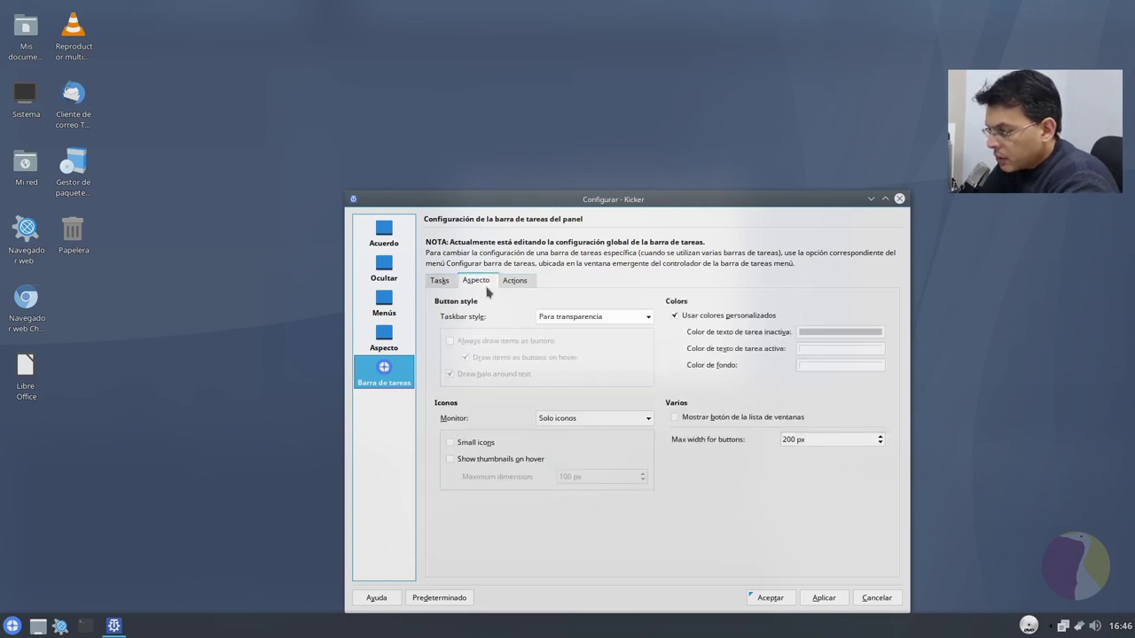
pyautogui.click(598, 420)
pyautogui.click(598, 420)
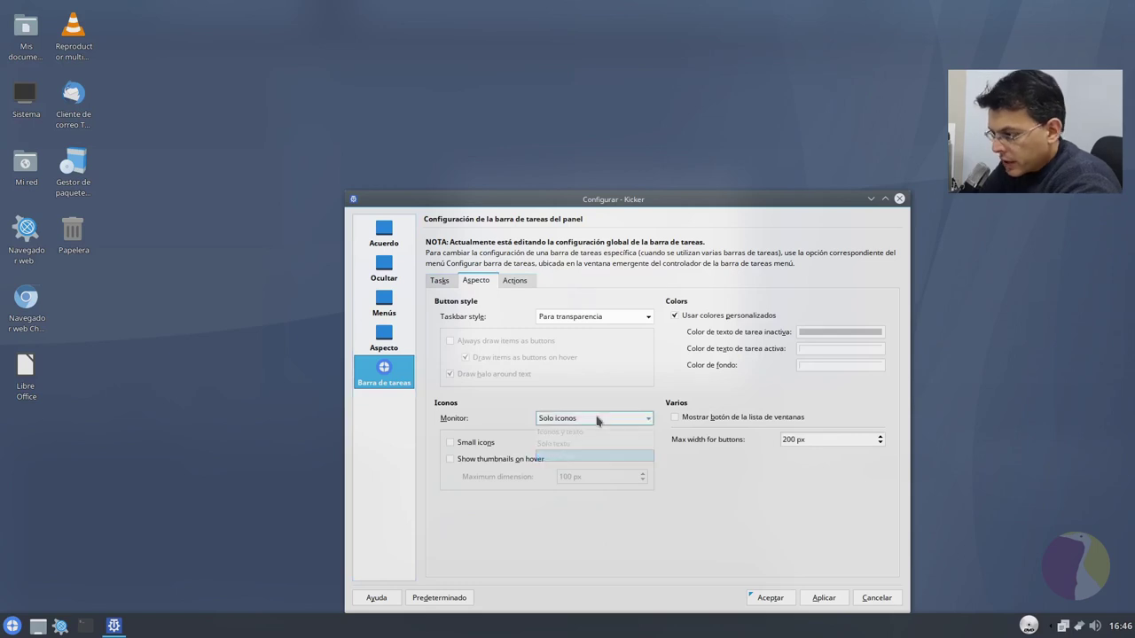
pyautogui.click(784, 601)
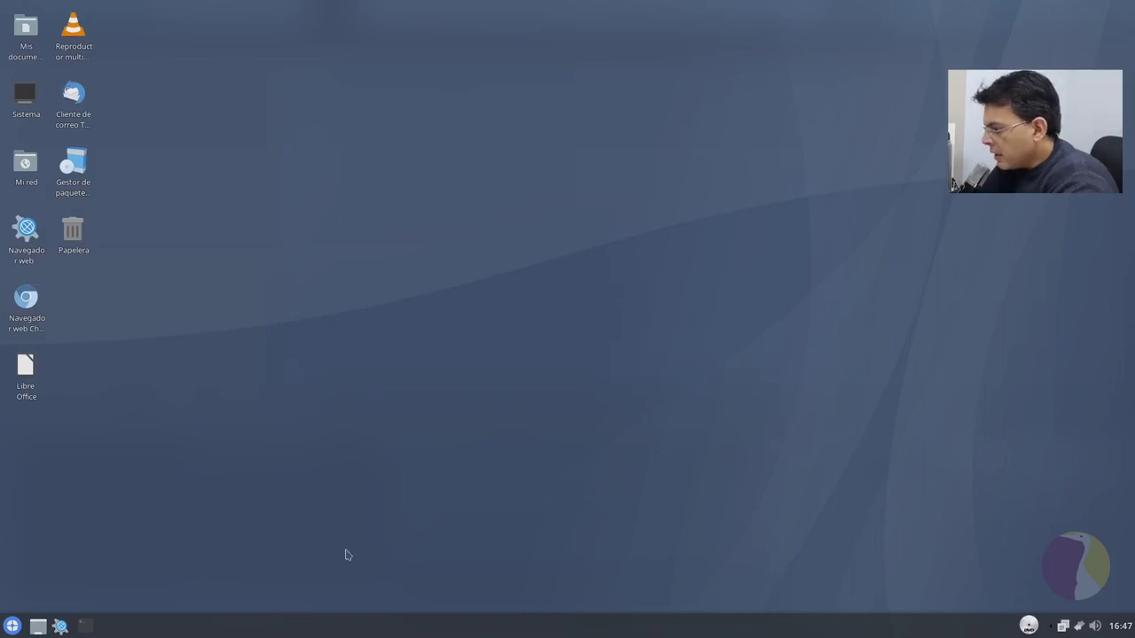
# - Restore Konsole from the taskbar, glance at its Preferencias menu, and close it
pyautogui.click(85, 626)
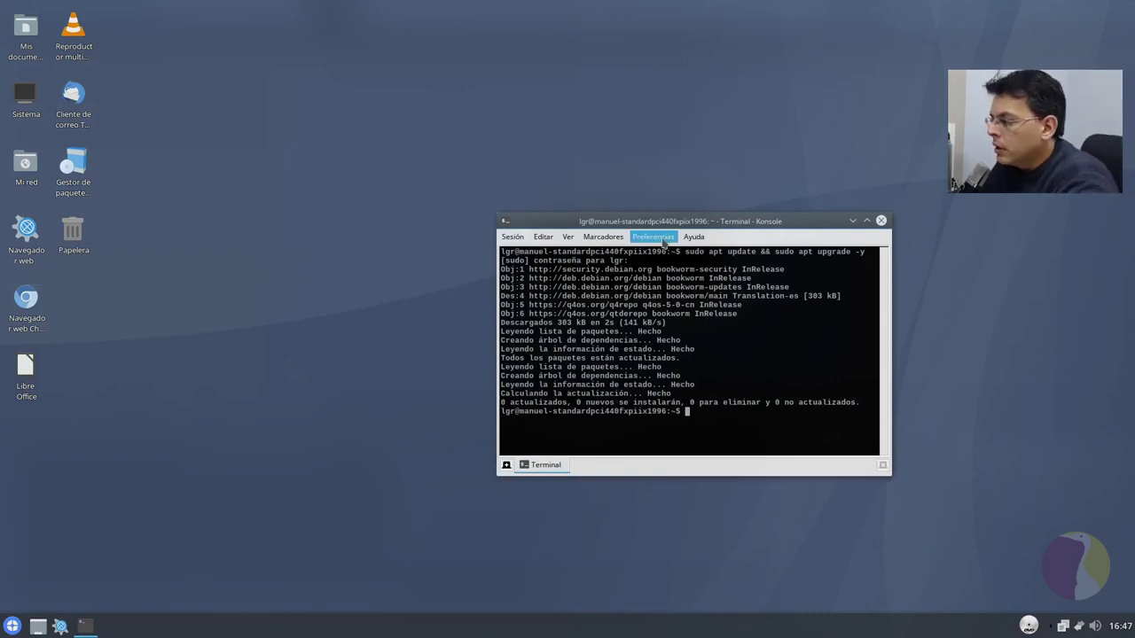
pyautogui.click(653, 236)
pyautogui.click(662, 240)
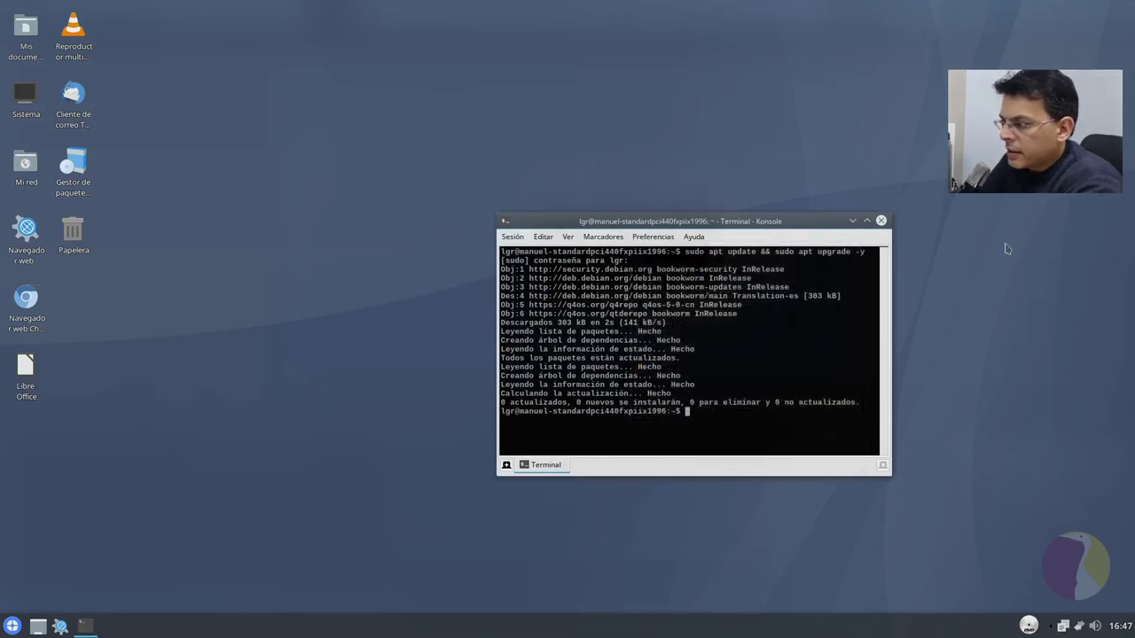
pyautogui.click(882, 221)
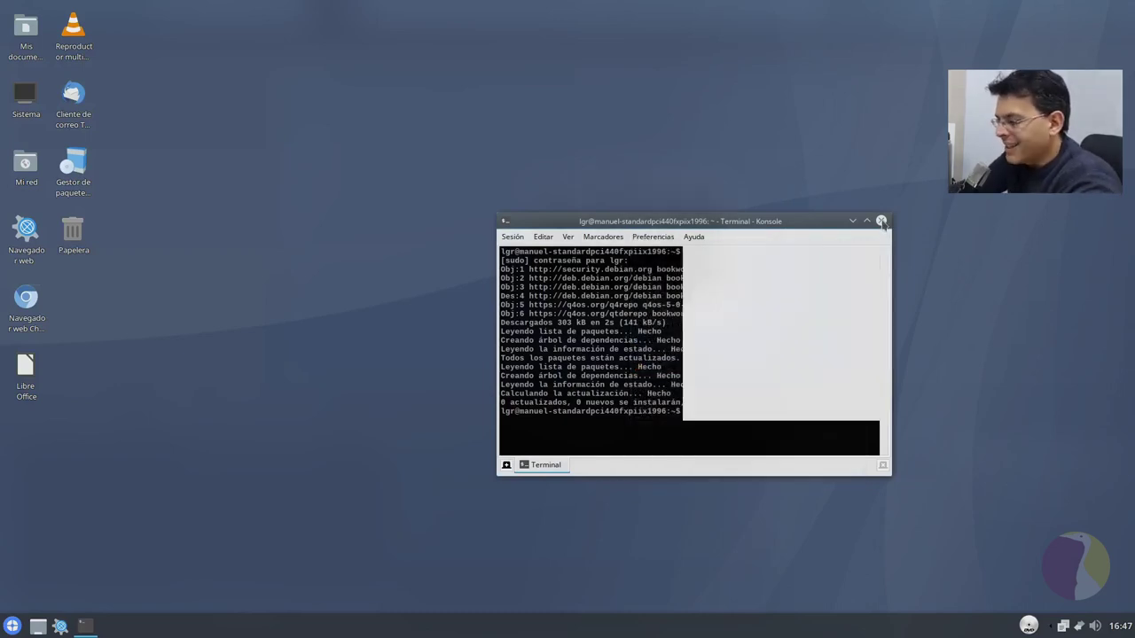
# - Toggle the start menu open and closed several times with the Super key
pyautogui.press('super')
pyautogui.press('super')
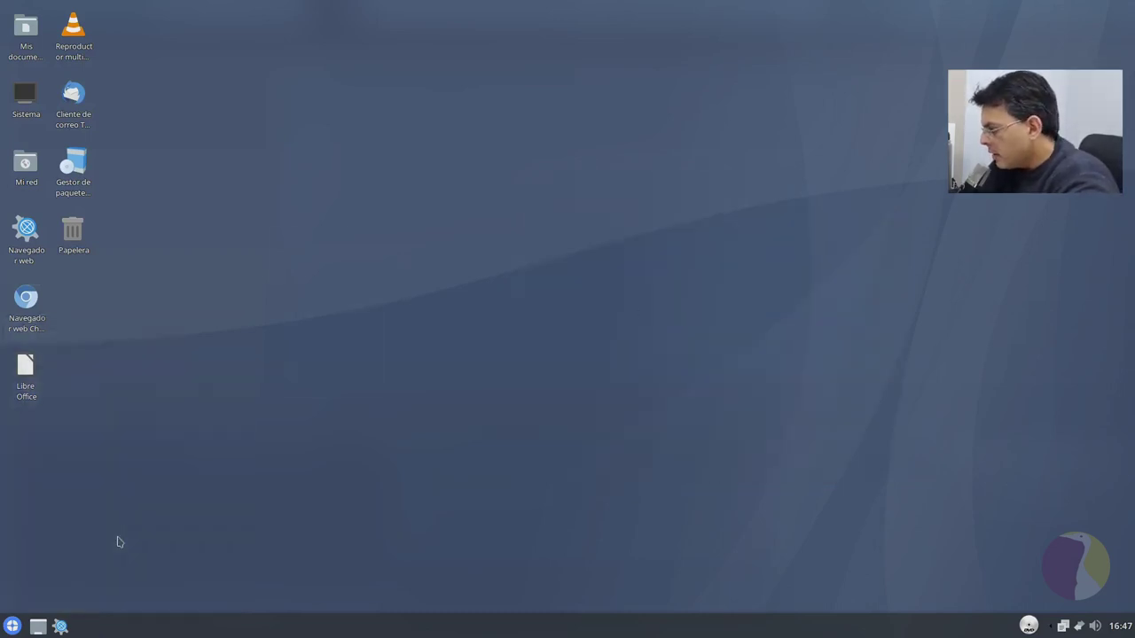
pyautogui.press('super')
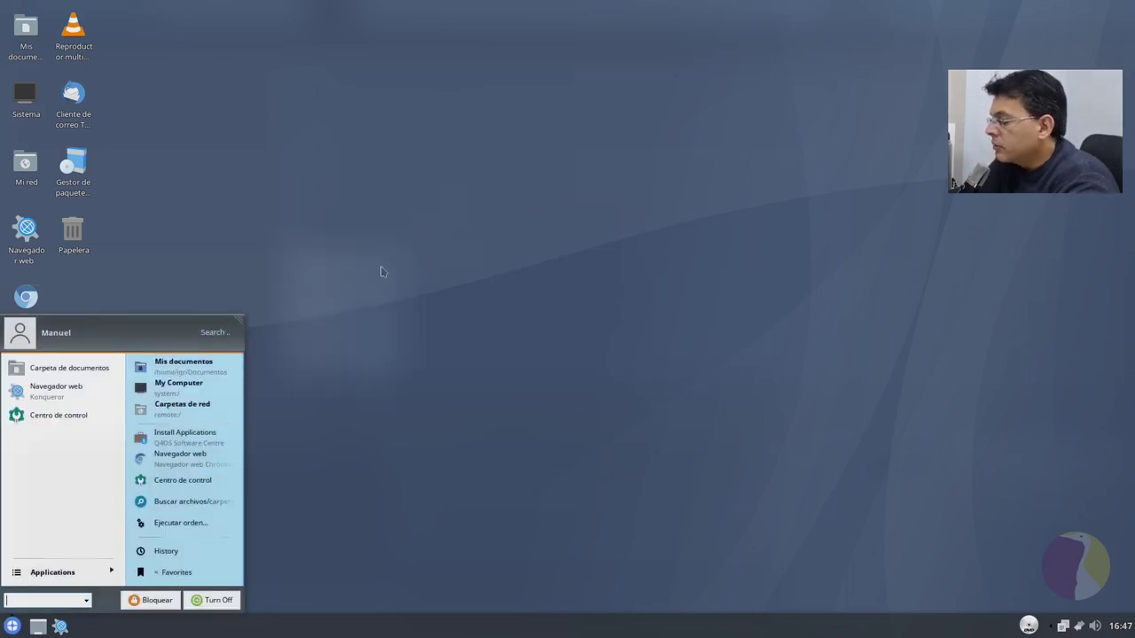
pyautogui.press('super')
pyautogui.press('super')
pyautogui.press('super')
pyautogui.press('super')
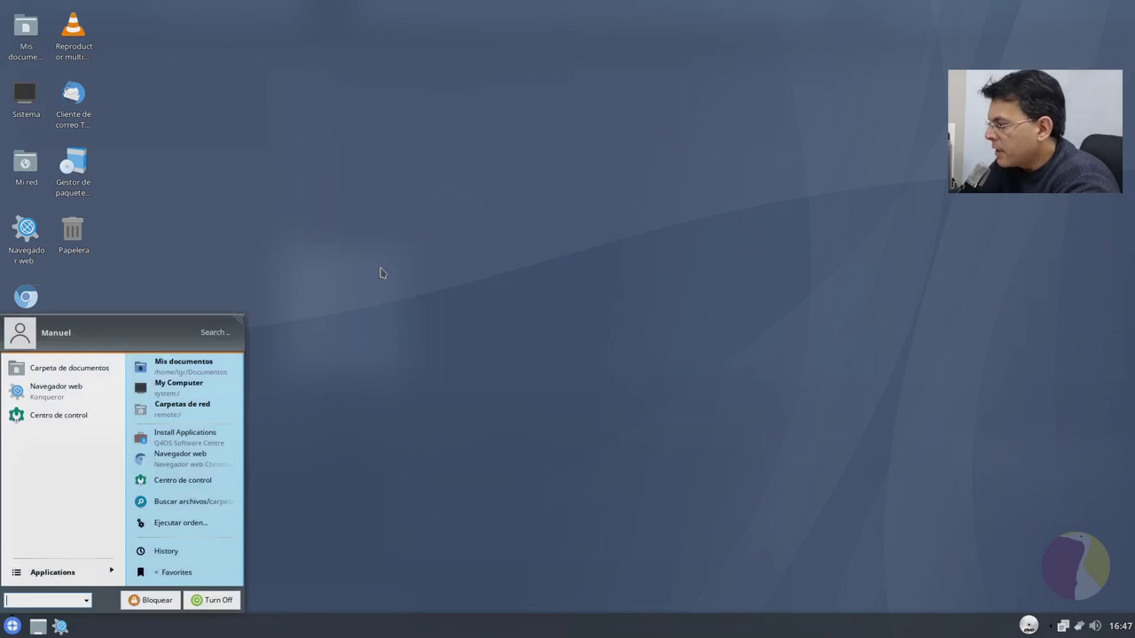
pyautogui.press('super')
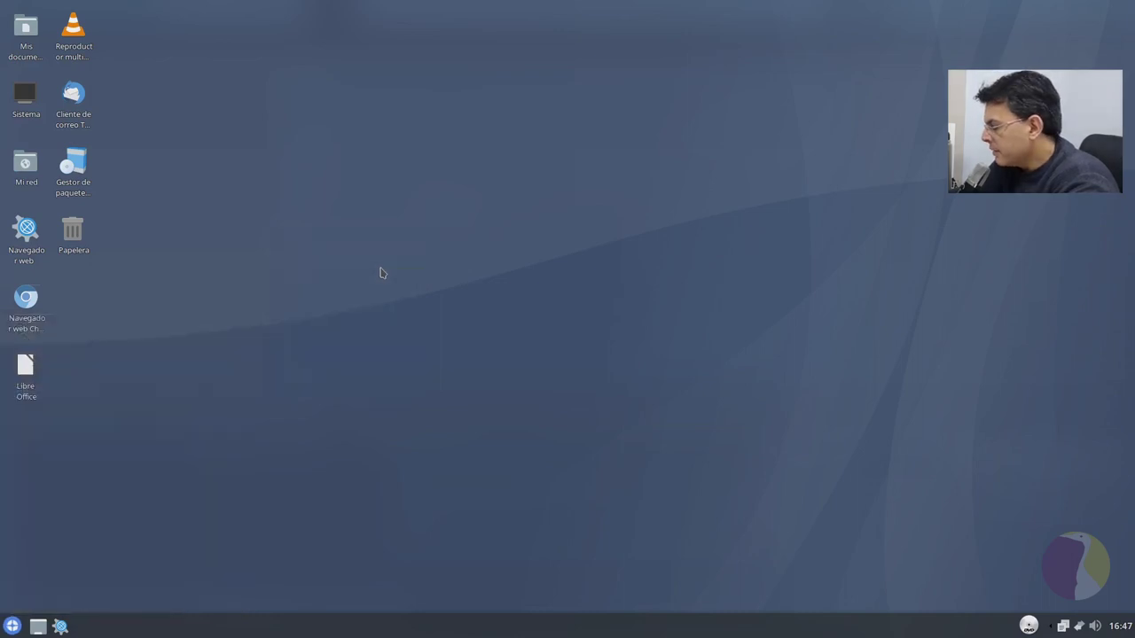
pyautogui.doubleClick(26, 26)
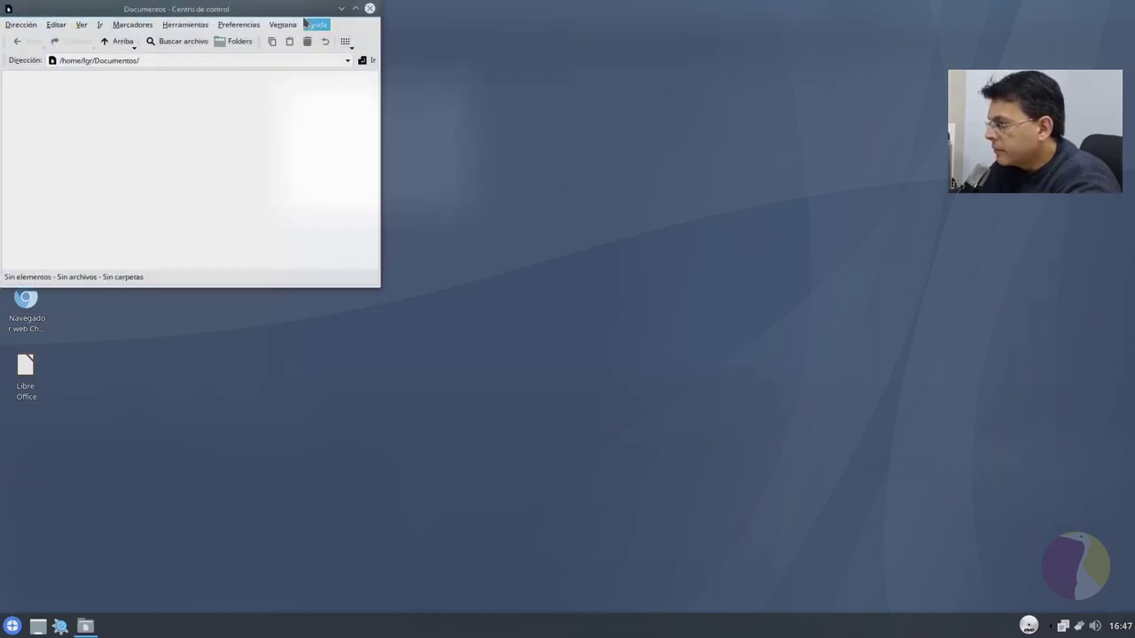
pyautogui.click(356, 10)
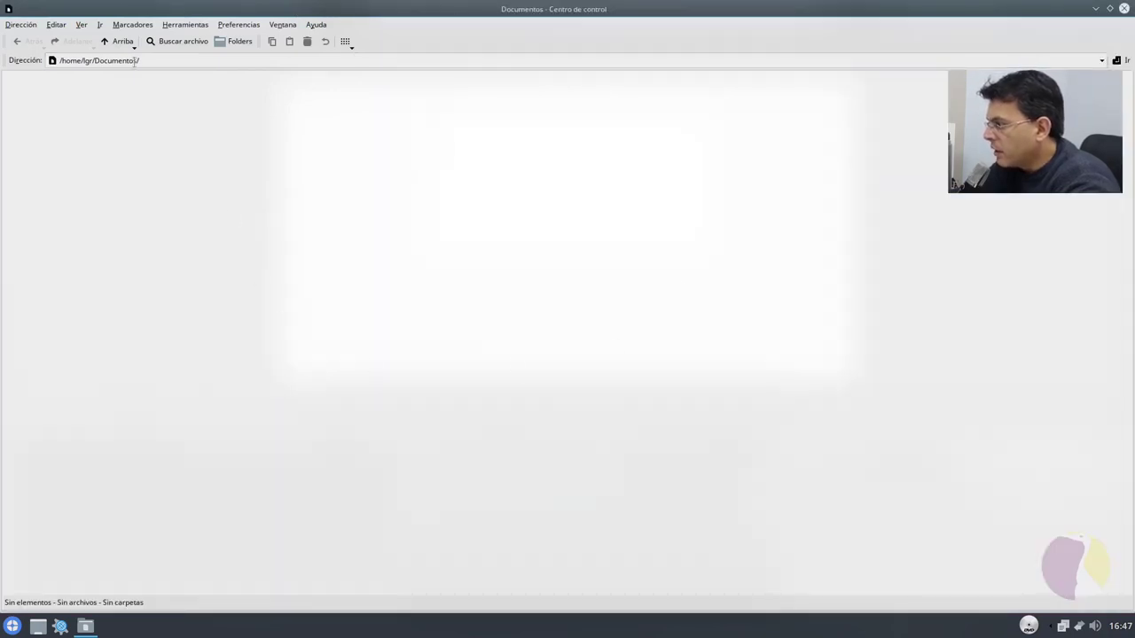
pyautogui.click(317, 26)
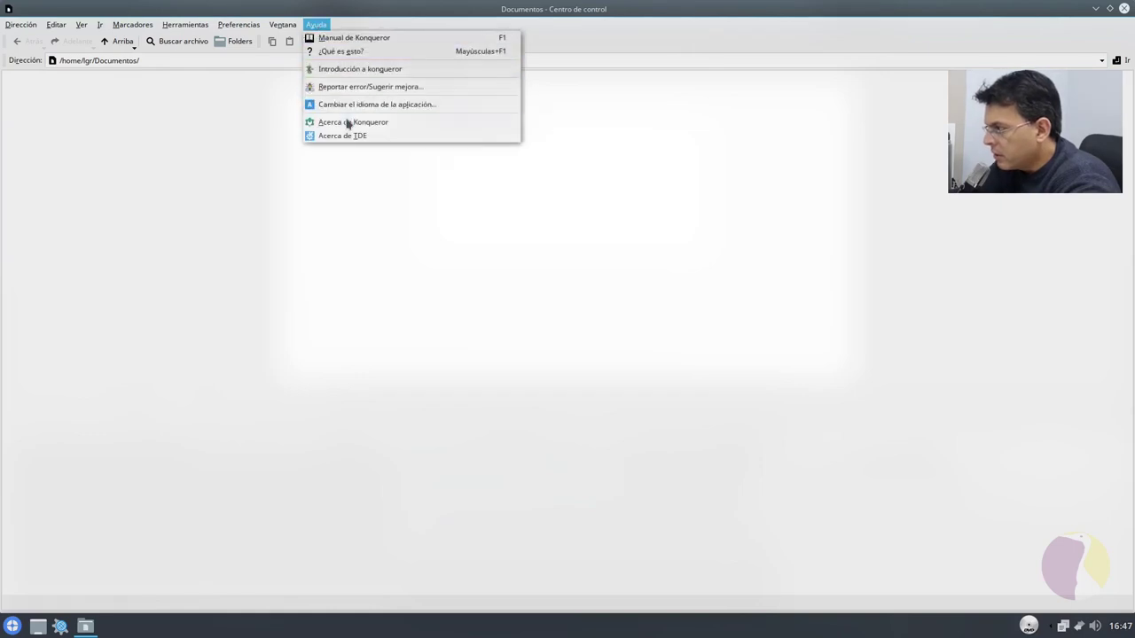
pyautogui.click(416, 127)
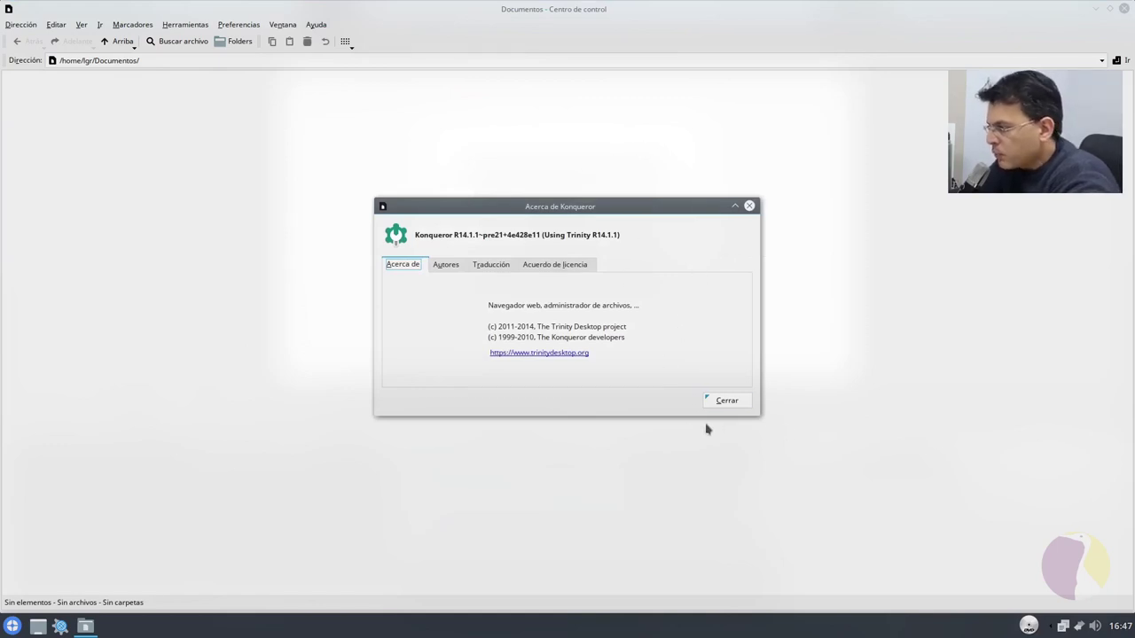
pyautogui.click(722, 401)
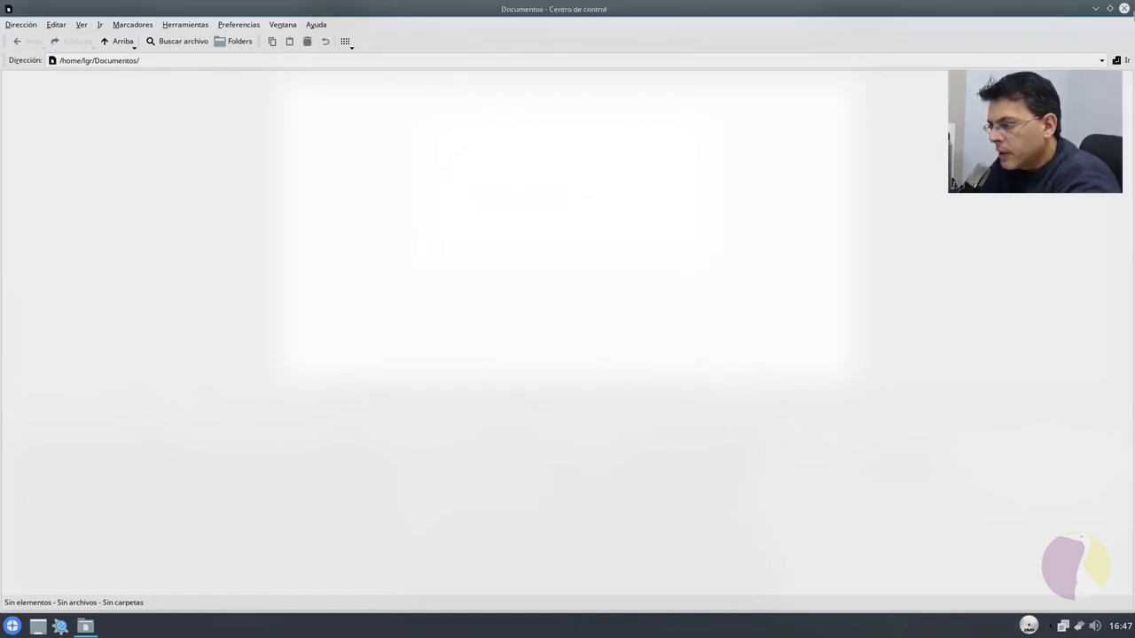
pyautogui.click(1123, 11)
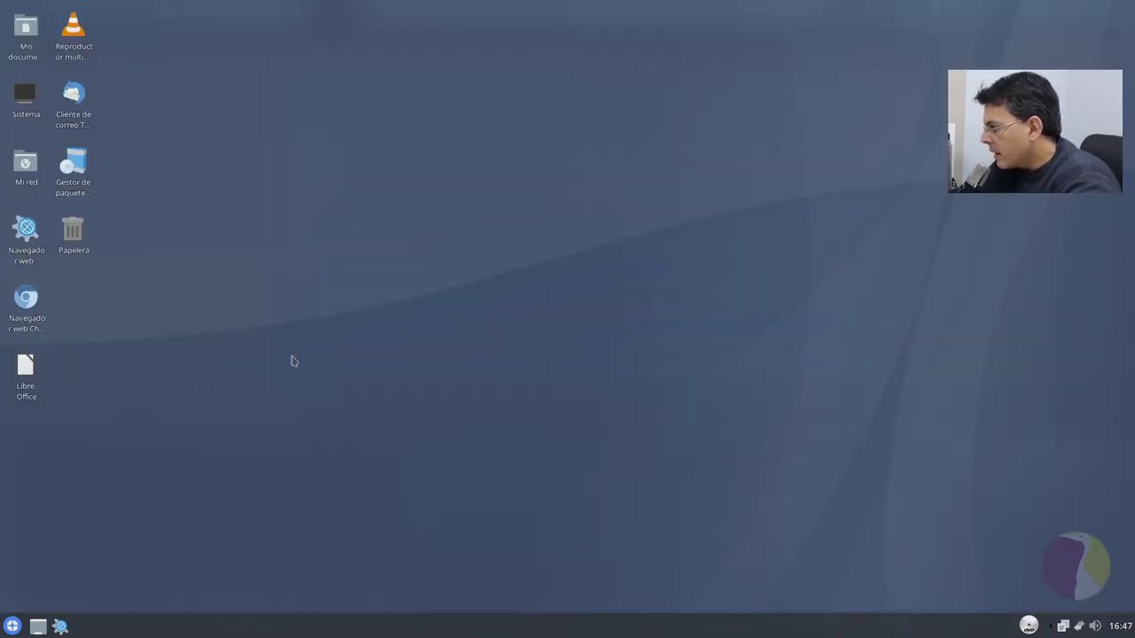
pyautogui.click(11, 625)
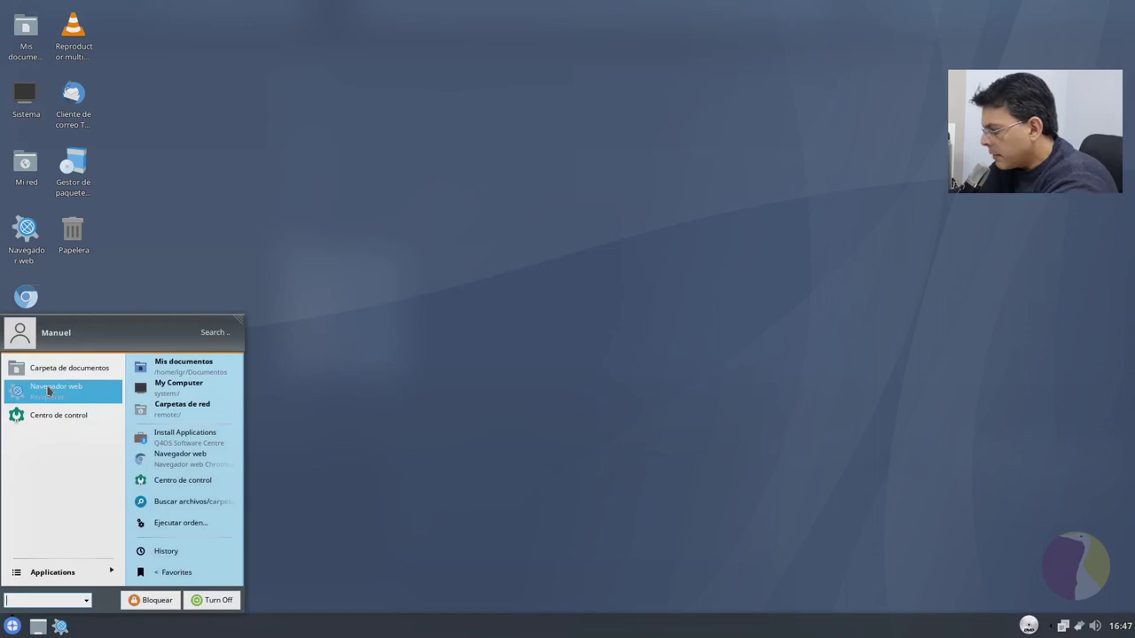
pyautogui.write('term')
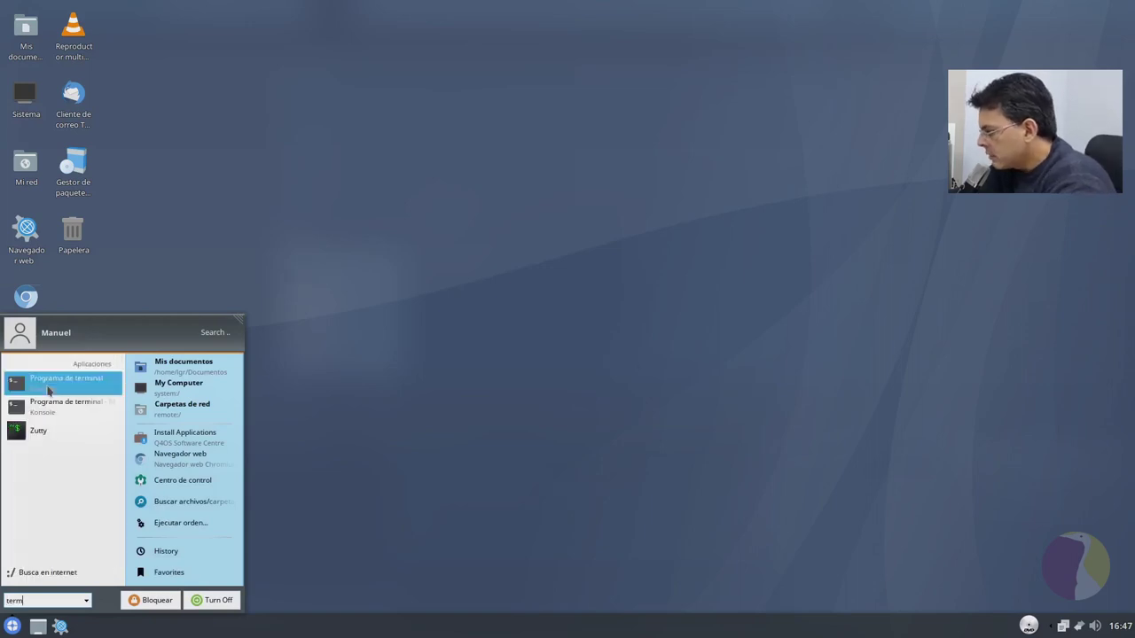
pyautogui.click(49, 381)
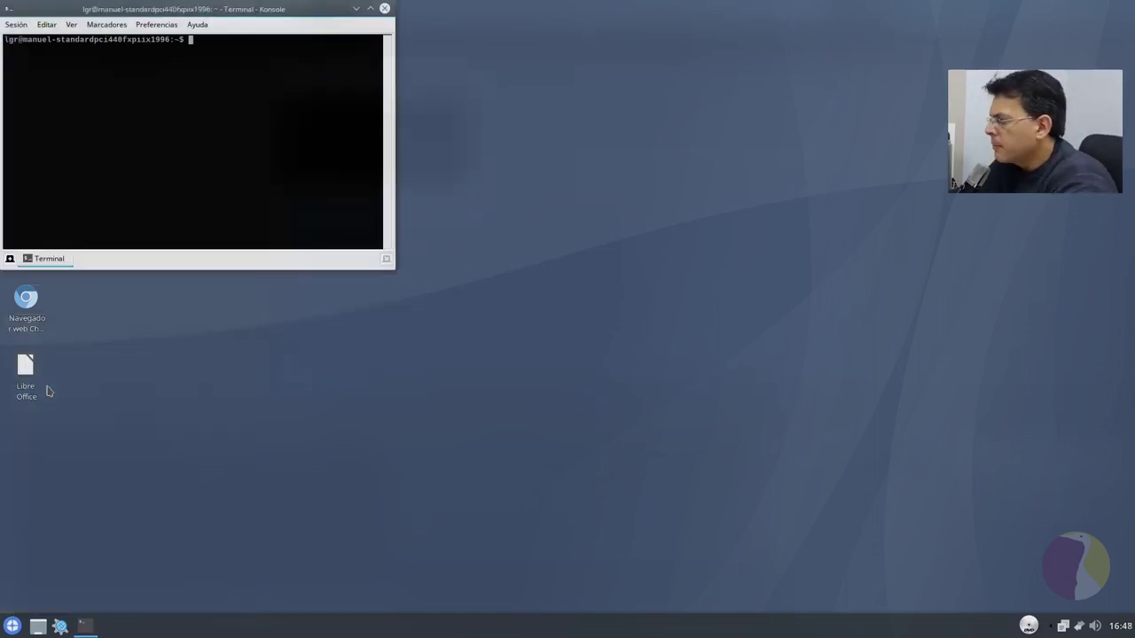
pyautogui.write('htop')
pyautogui.press('Return')
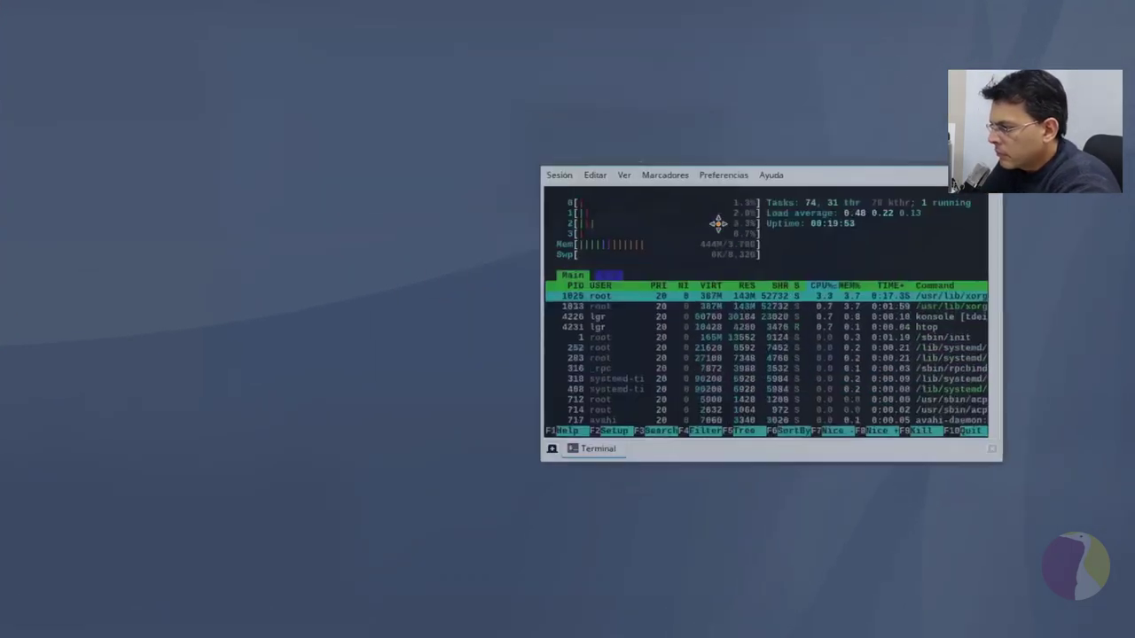
pyautogui.moveTo(717, 222); pyautogui.dragTo(493, 158)
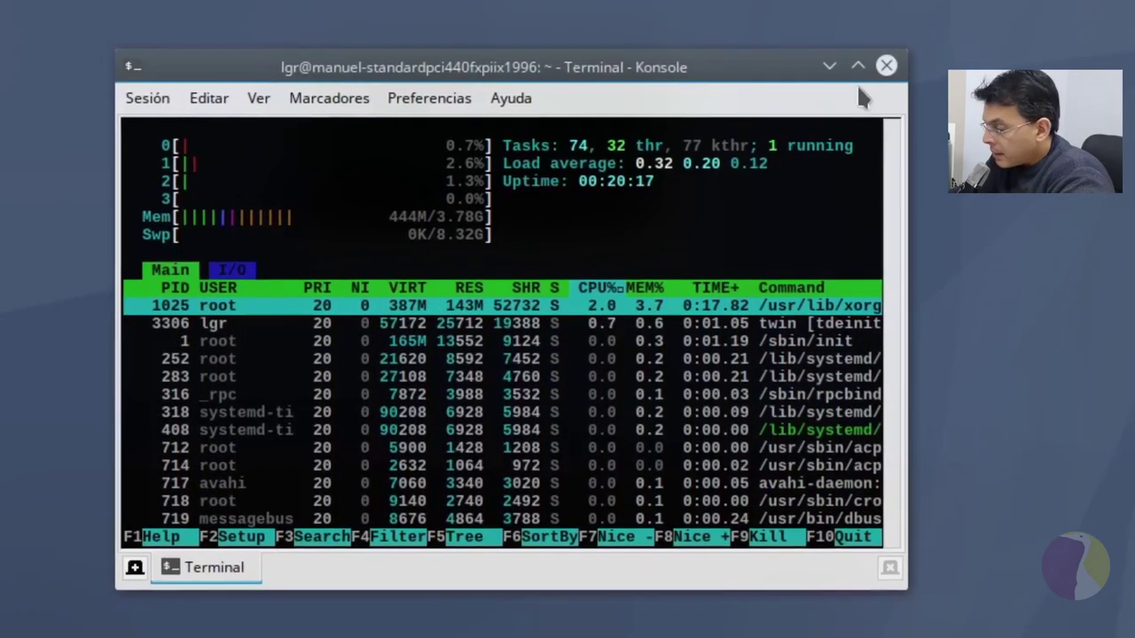
pyautogui.click(861, 94)
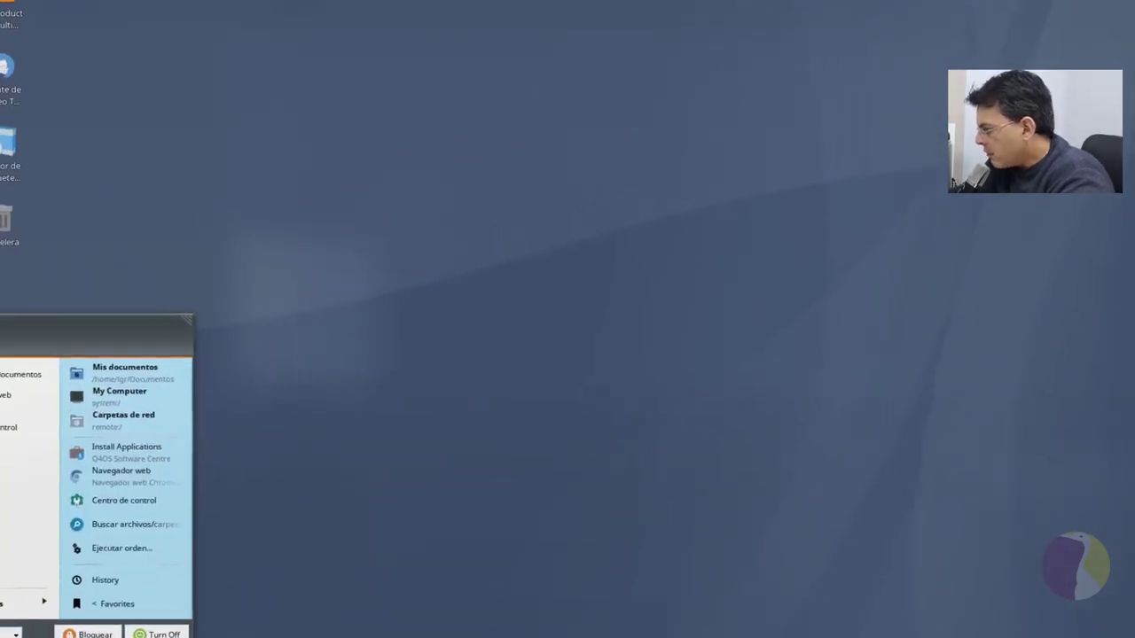
# - Open the start menu categories, look through Ciencia, then switch to Desarrollo
pyautogui.press('super')
pyautogui.click(55, 568)
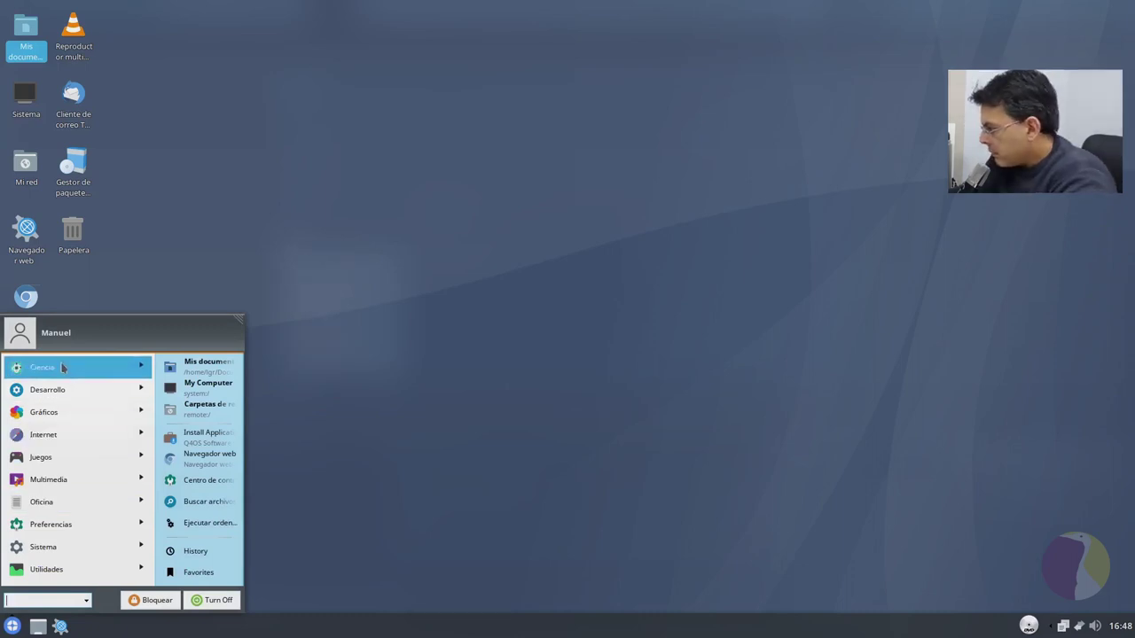
pyautogui.click(62, 367)
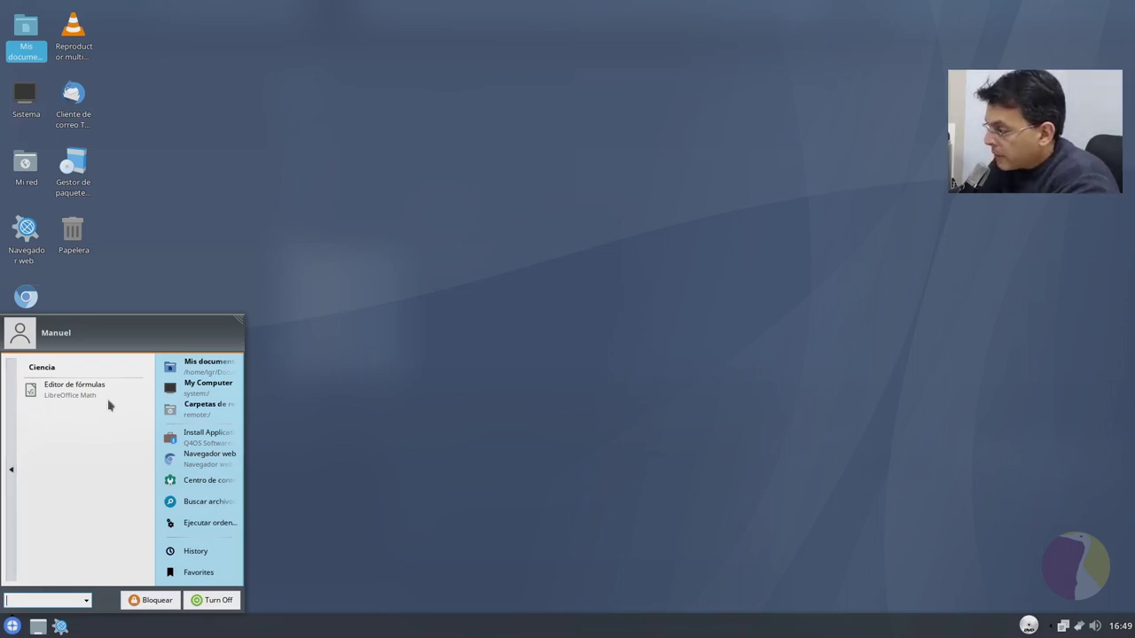
pyautogui.click(14, 439)
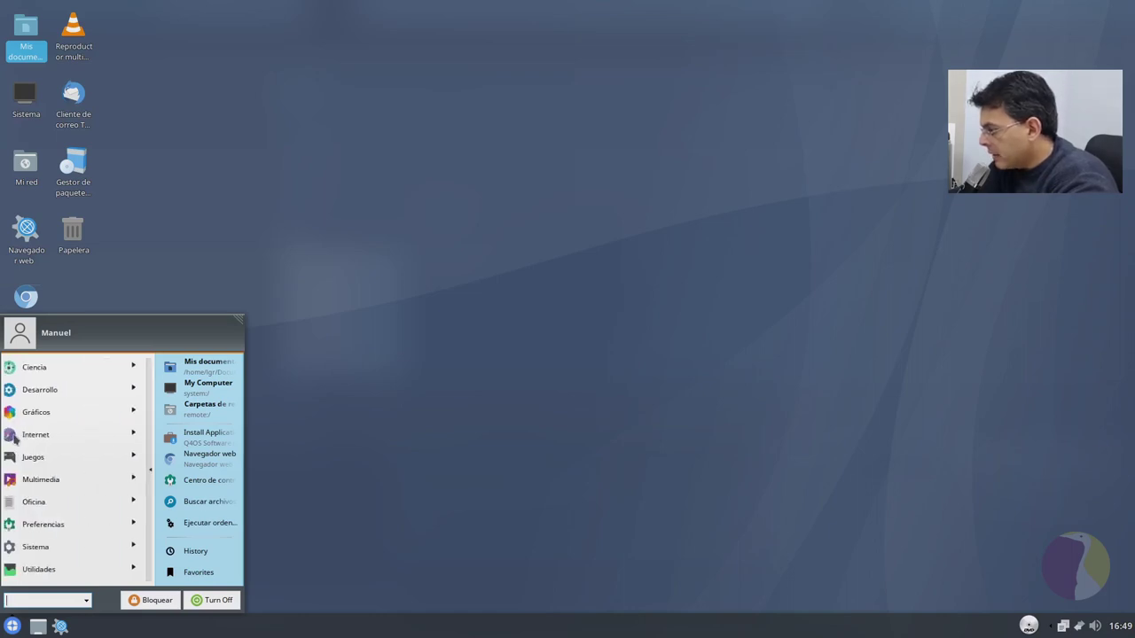
pyautogui.click(76, 399)
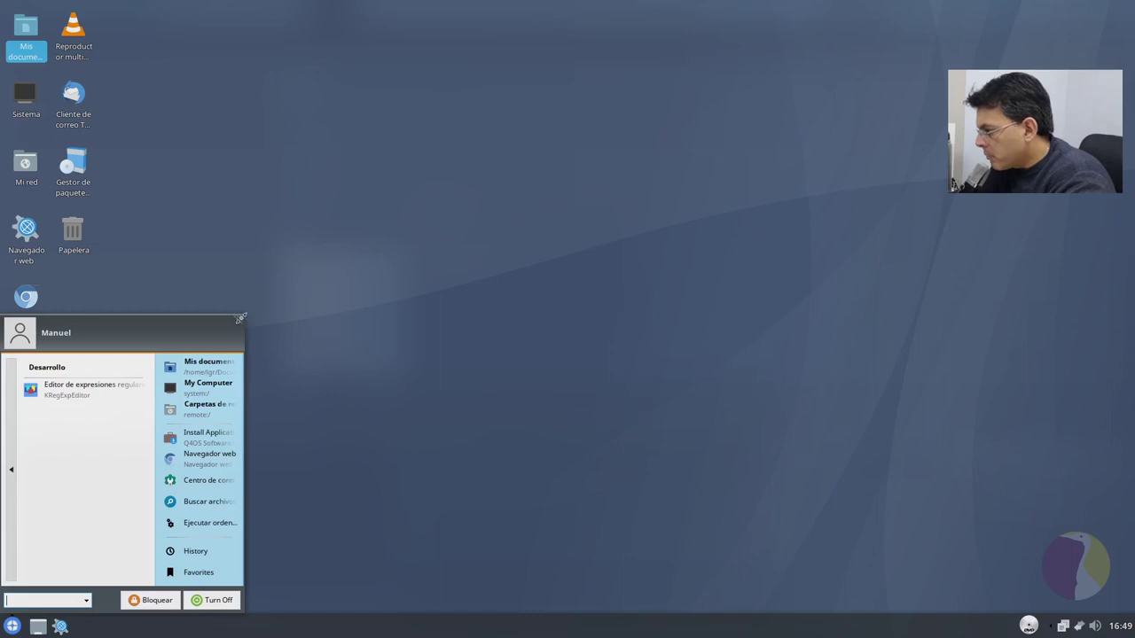
# - Enlarge the launcher and browse the Ciencia and Desarrollo categories
pyautogui.moveTo(239, 322); pyautogui.dragTo(476, 174)
pyautogui.click(197, 224)
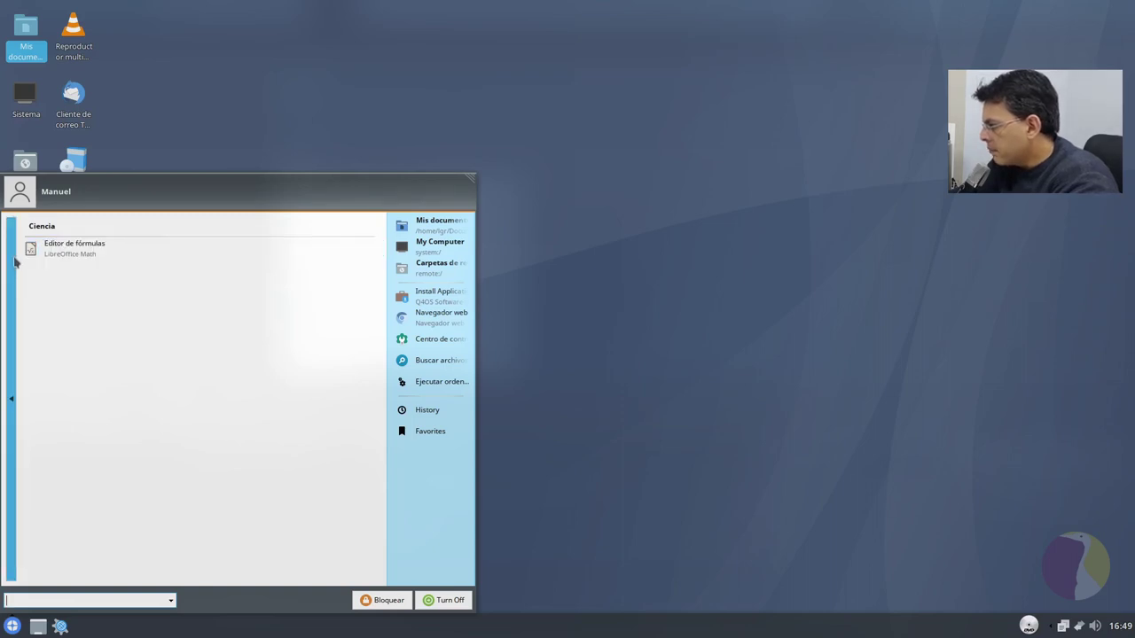
pyautogui.click(14, 261)
pyautogui.click(91, 245)
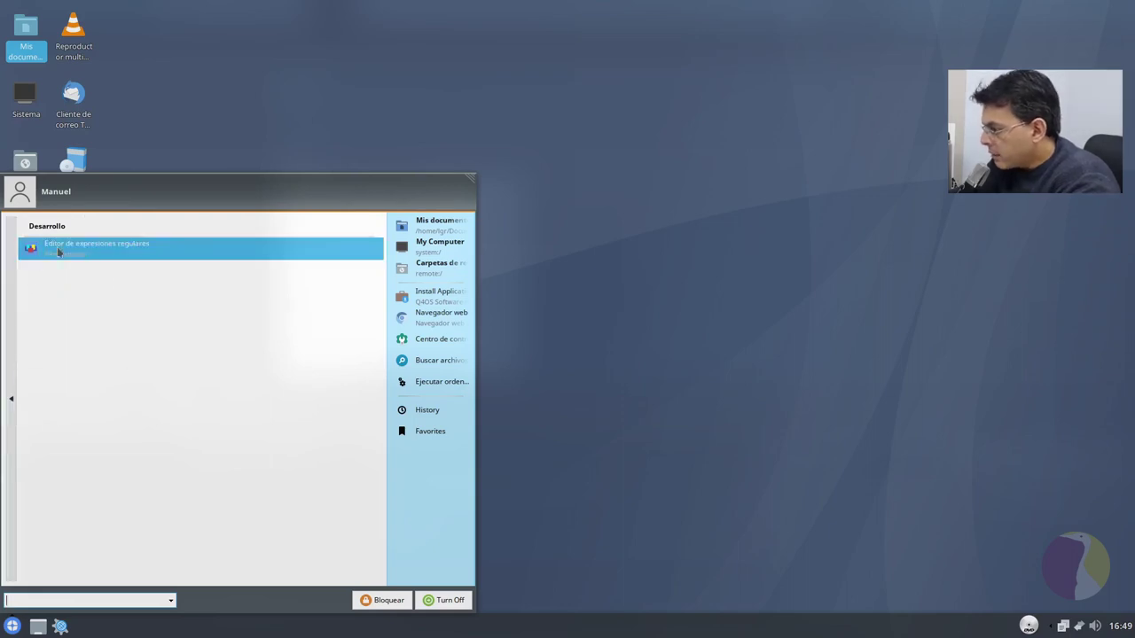
pyautogui.click(8, 382)
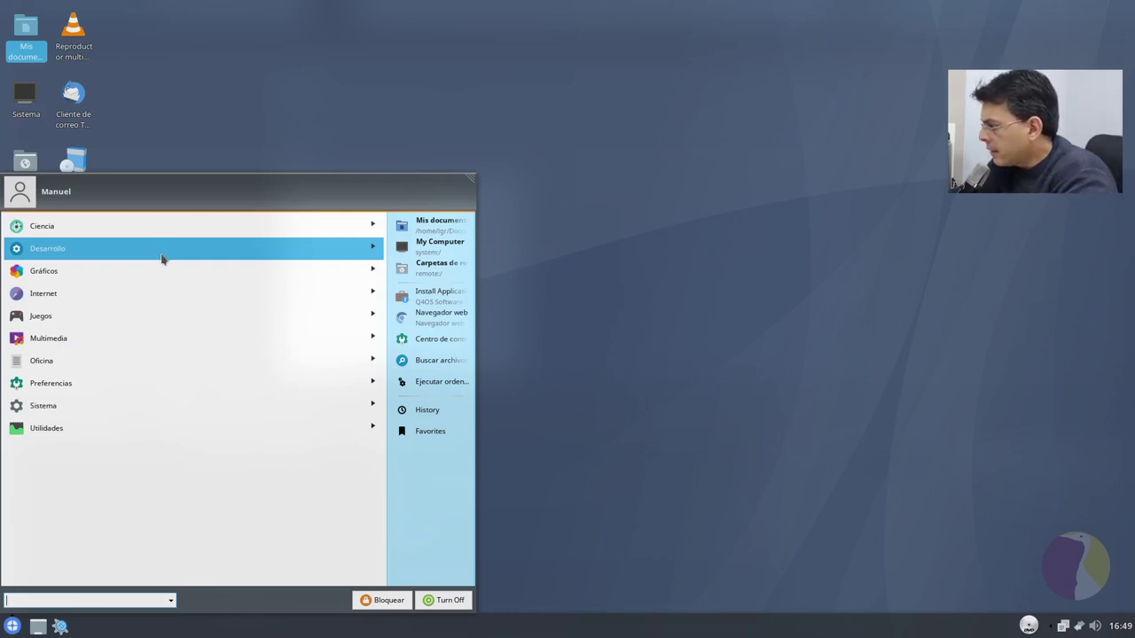
# - Browse Gráficos, then launch Navegador web (Konqueror) from the Internet category
pyautogui.click(132, 268)
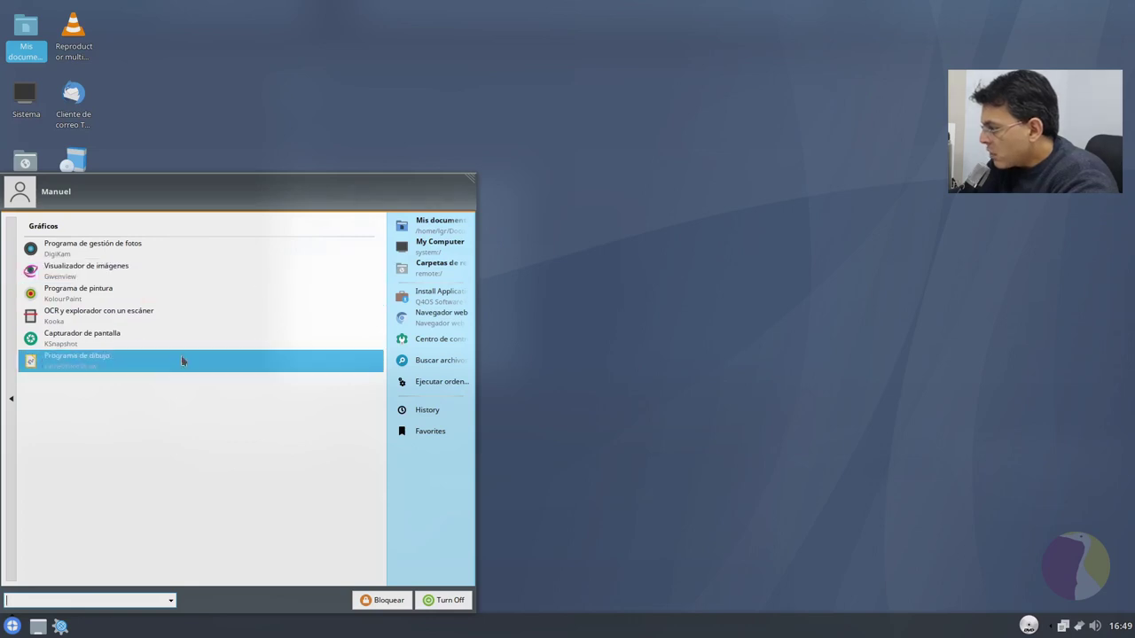
pyautogui.click(14, 415)
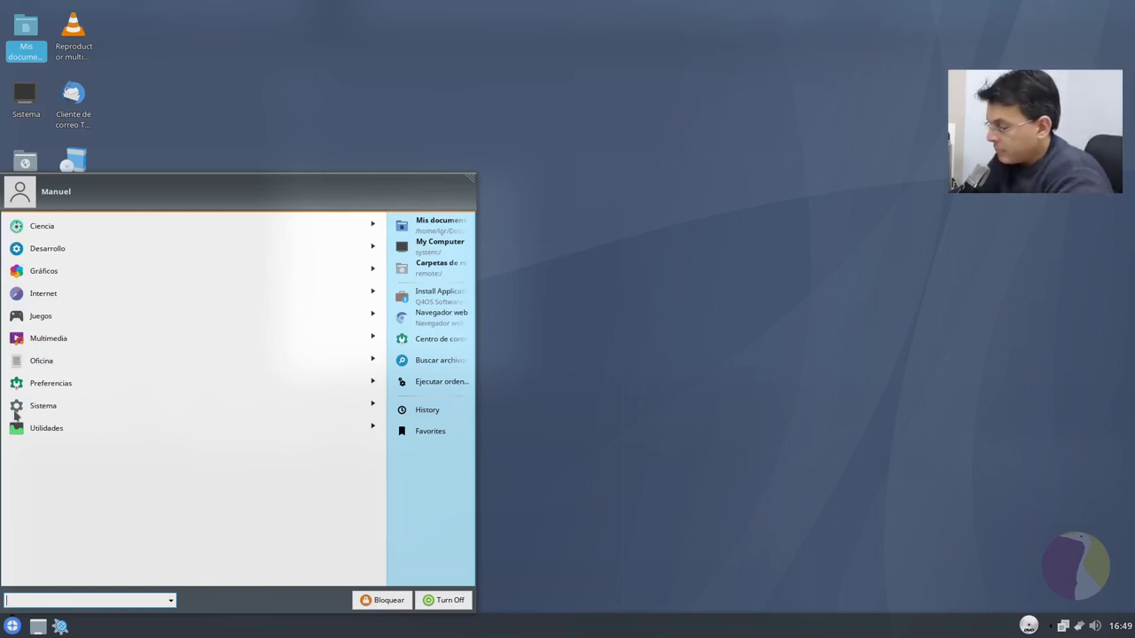
pyautogui.click(67, 302)
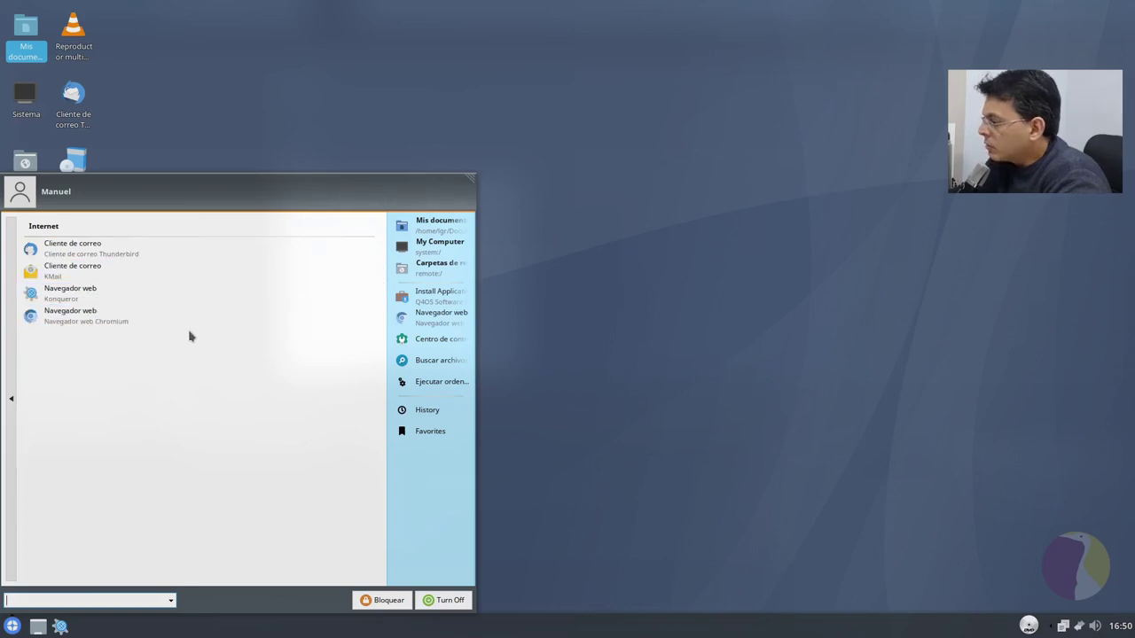
pyautogui.click(149, 299)
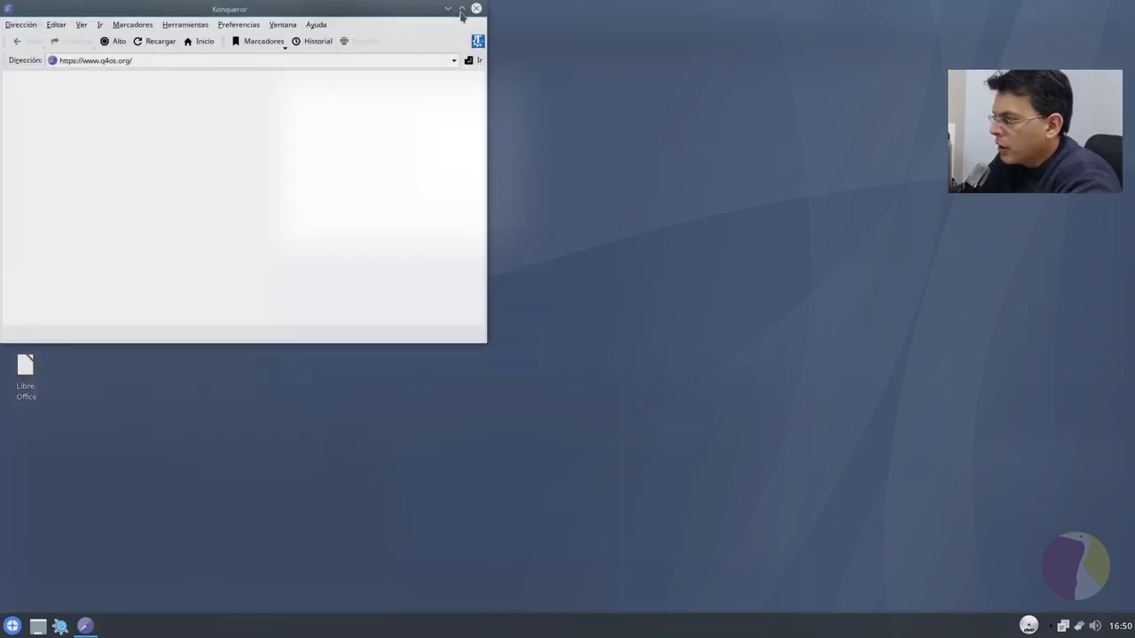
# - Maximize Konqueror and replace the q4os.org address with youtube.com
pyautogui.click(461, 10)
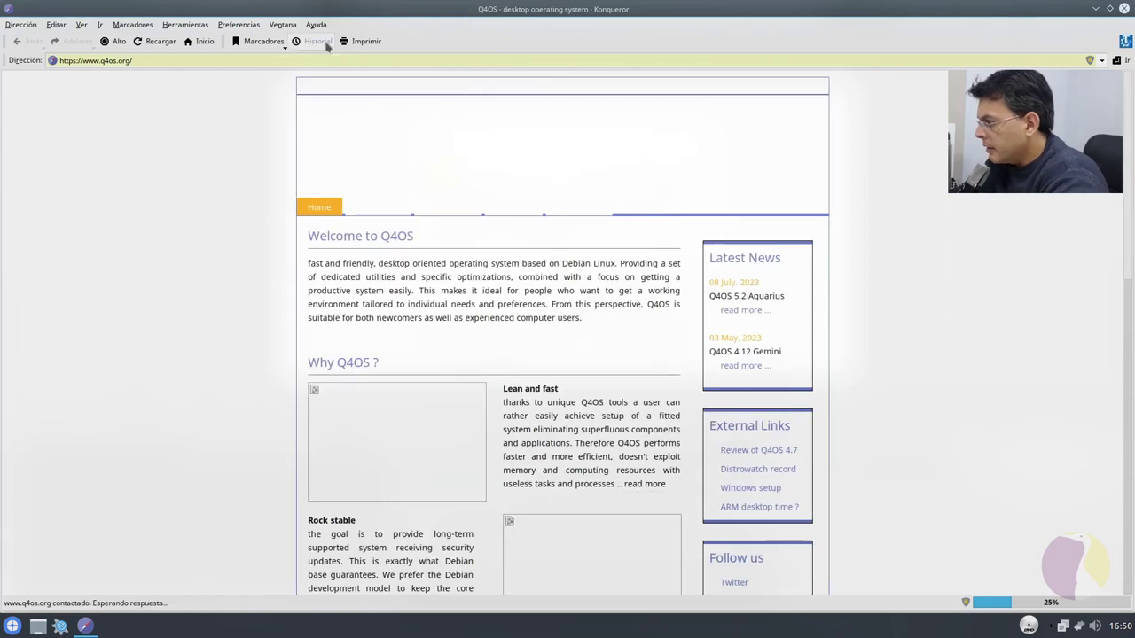
pyautogui.click(235, 59)
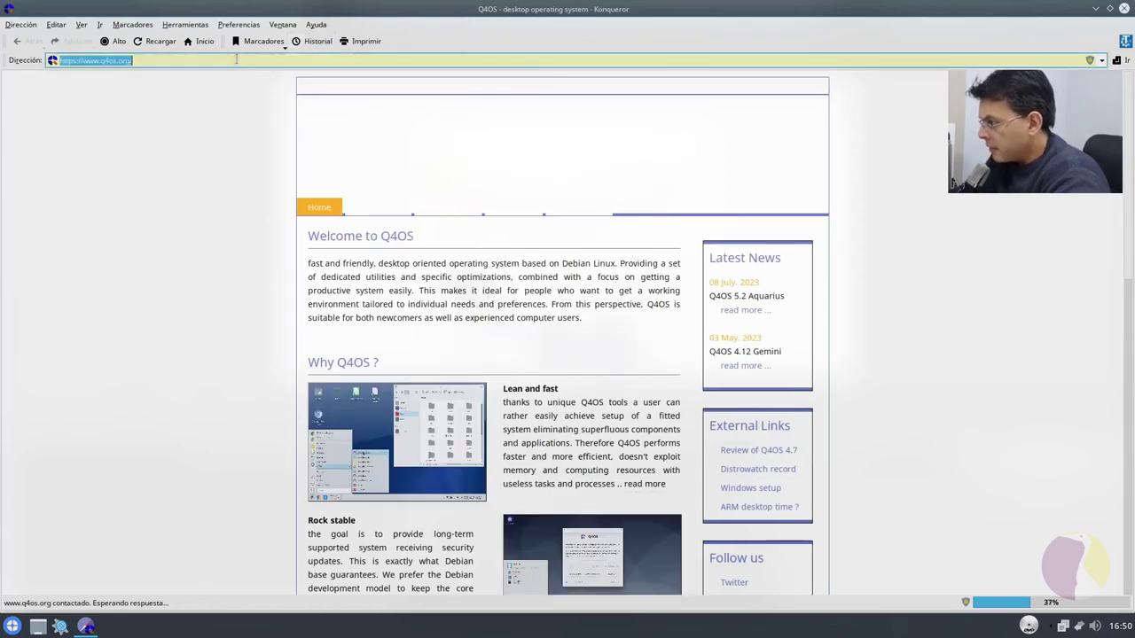
pyautogui.hotkey('ctrl', 'a')
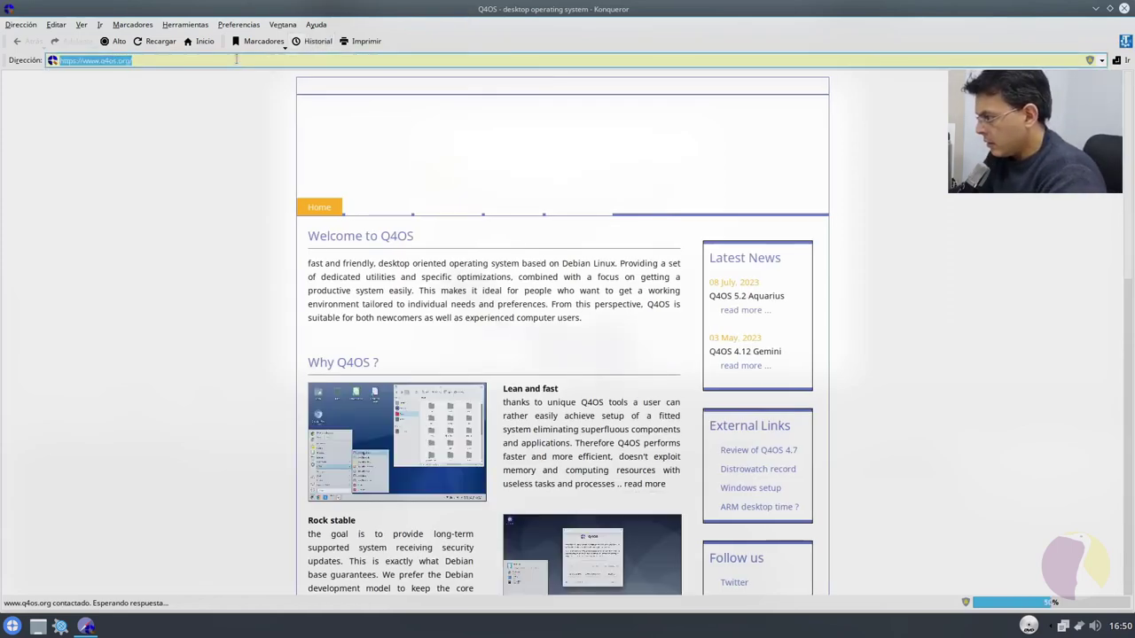
pyautogui.write('youtube.com')
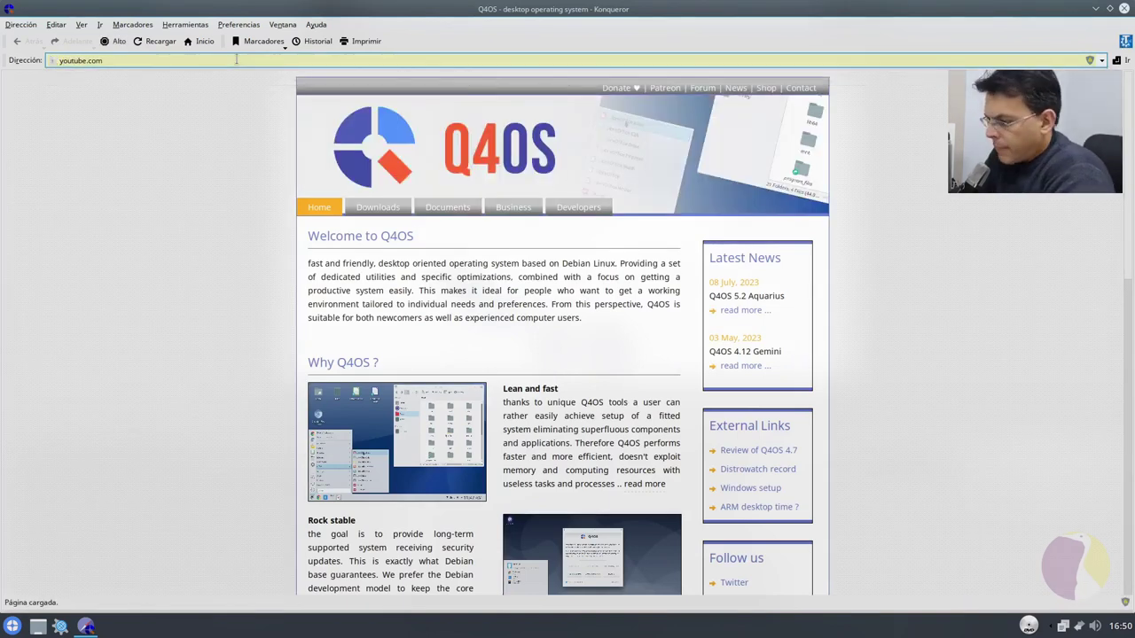
pyautogui.press('Return')
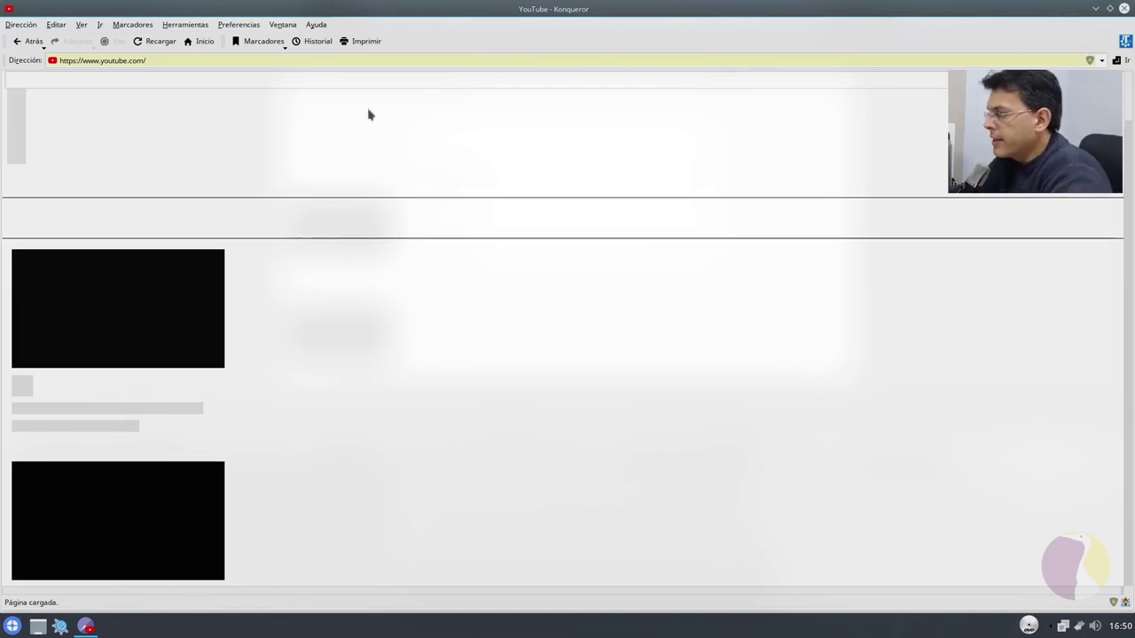
# - Load distrowatch.com in the address bar, then close the Konqueror window
pyautogui.click(332, 60)
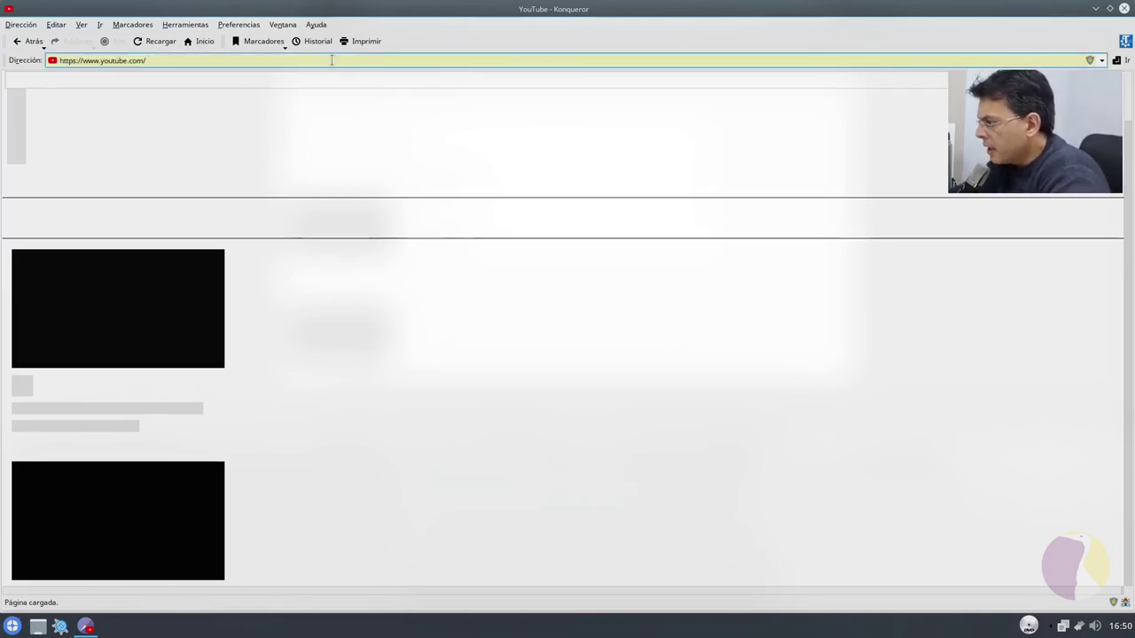
pyautogui.tripleClick(331, 60)
pyautogui.write('distro')
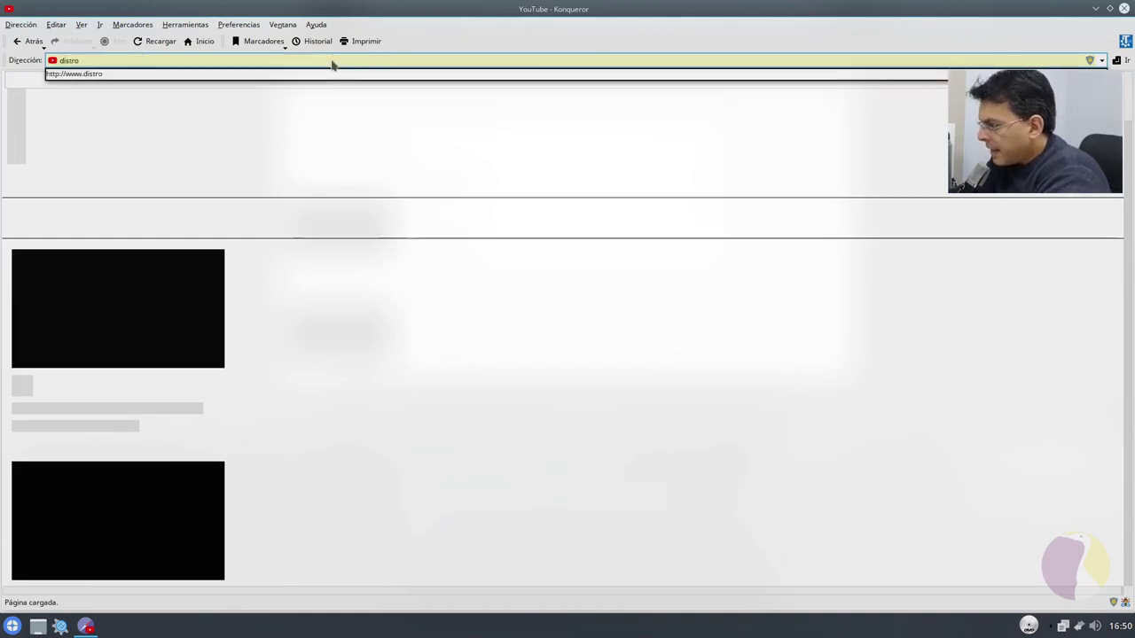
pyautogui.write('watch')
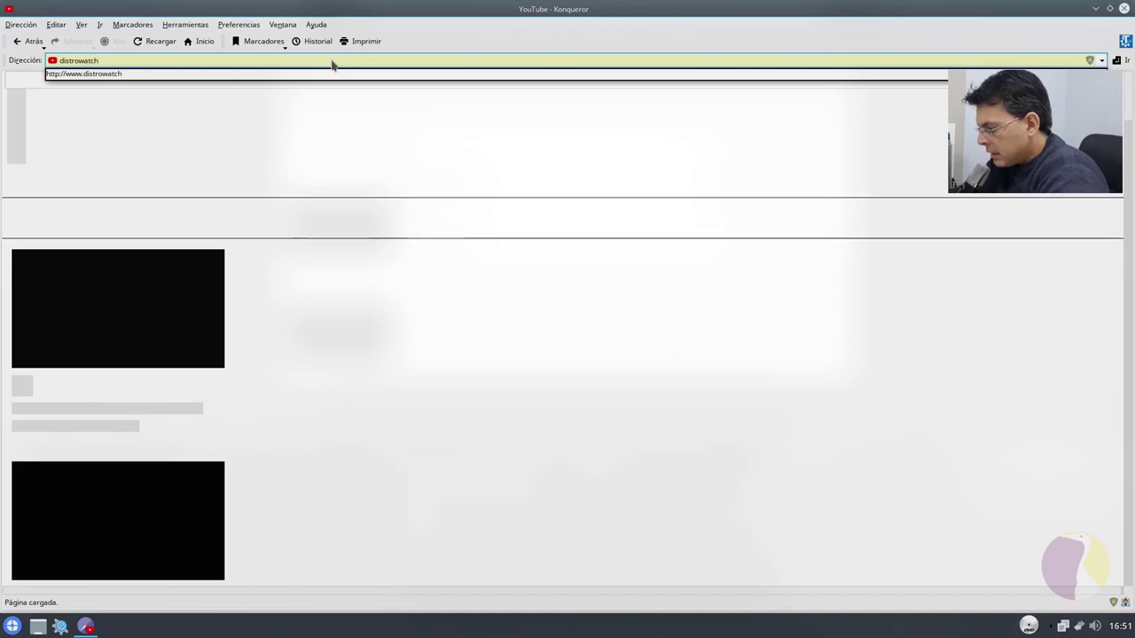
pyautogui.write('.com')
pyautogui.press('Return')
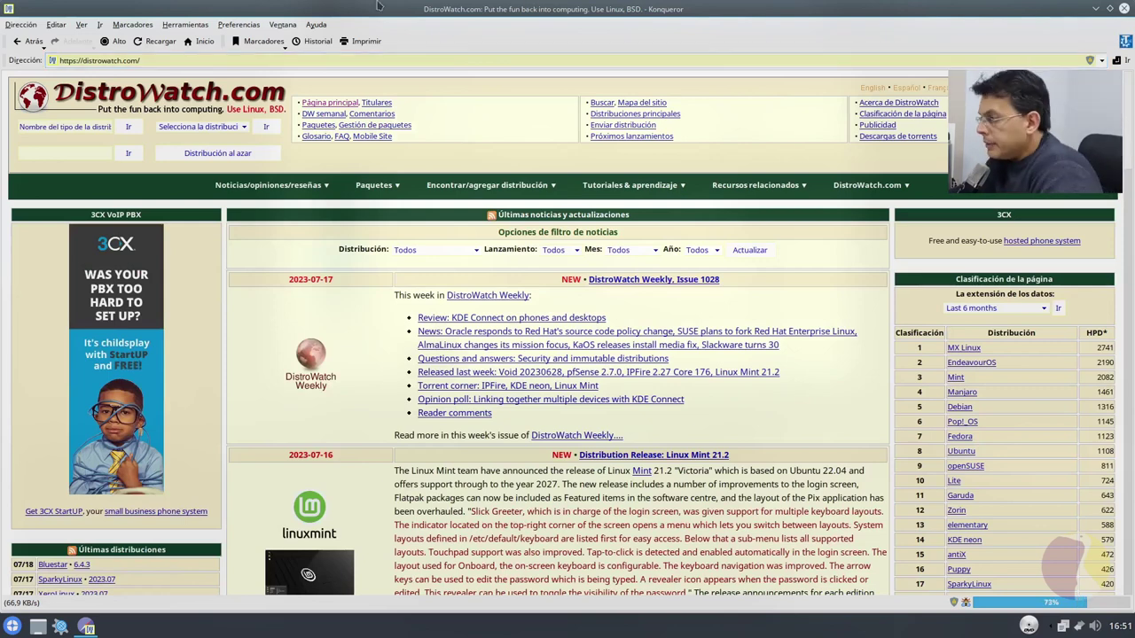
pyautogui.moveTo(1127, 10)
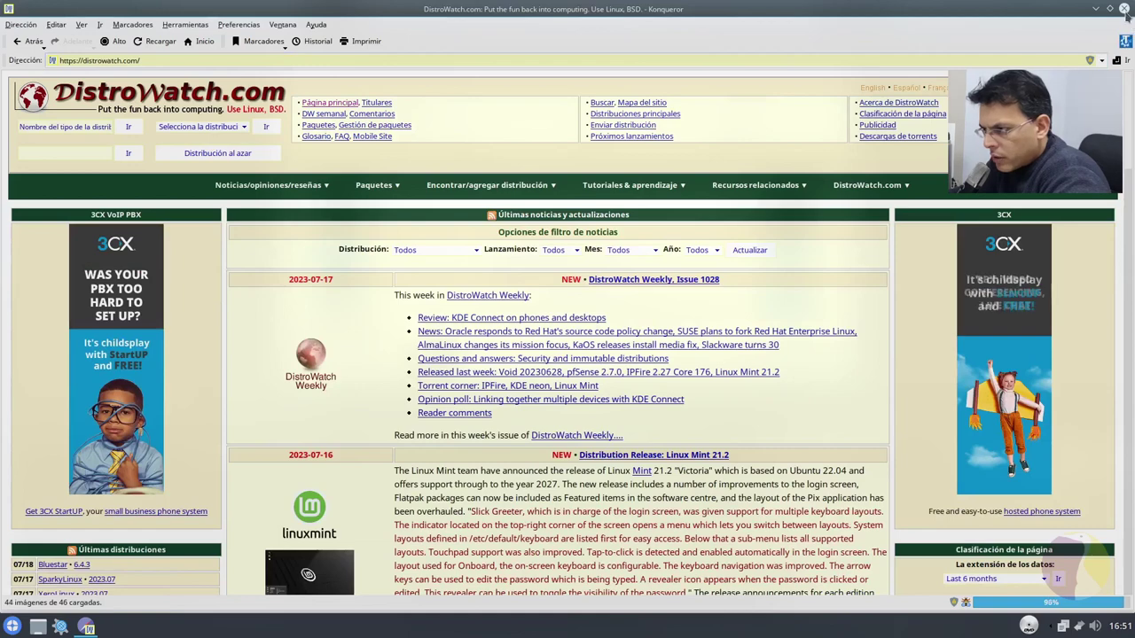
pyautogui.click(1123, 9)
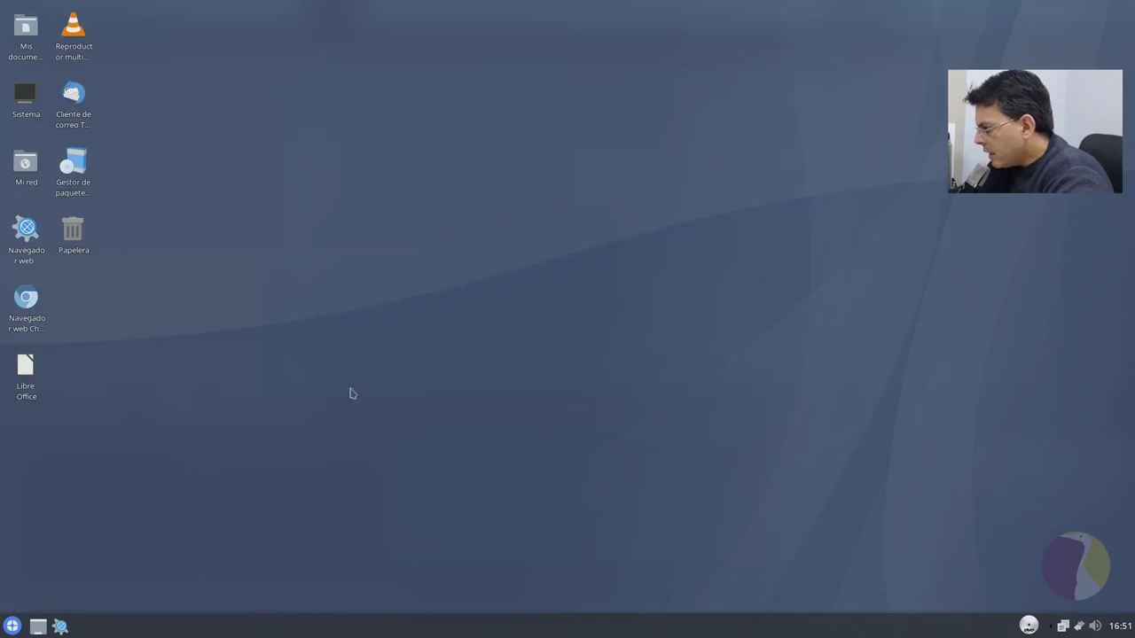
# - Open the start menu's categories and view the Internet applications list
pyautogui.press('super')
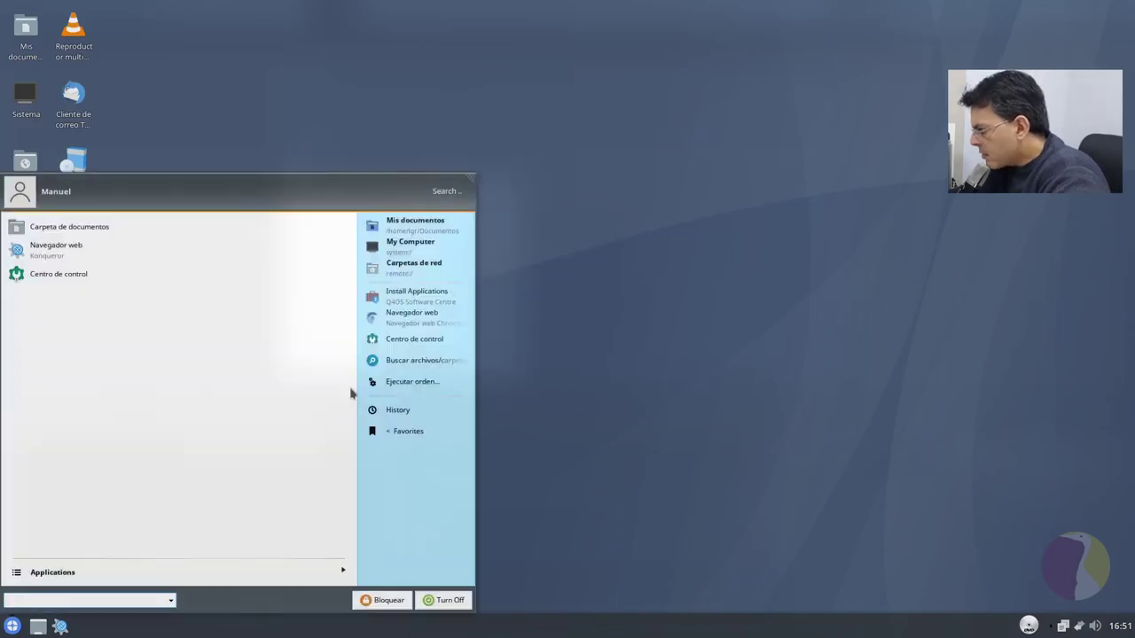
pyautogui.click(108, 573)
pyautogui.click(105, 289)
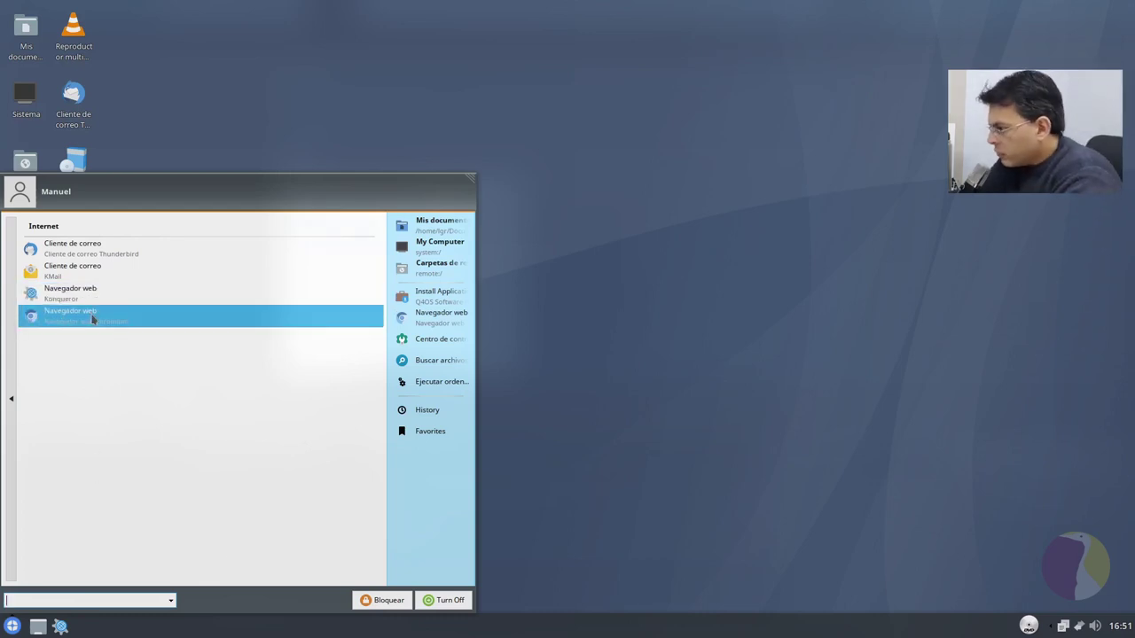
pyautogui.click(13, 380)
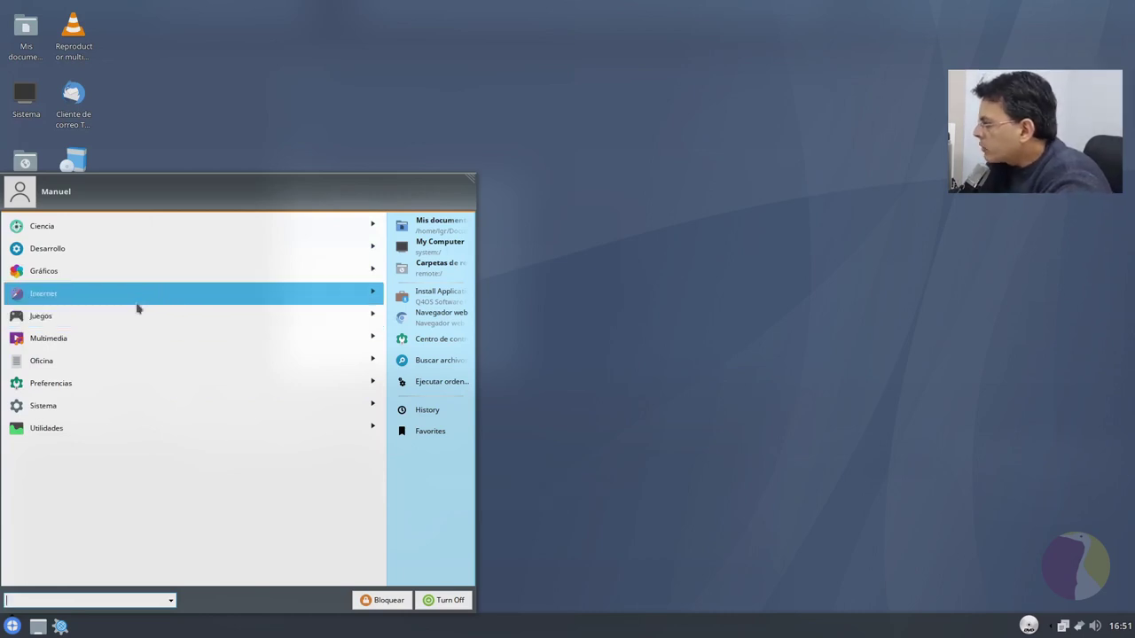
# - Browse the Juegos lists Arcade, Juegos de cartas and Lógica
pyautogui.click(136, 318)
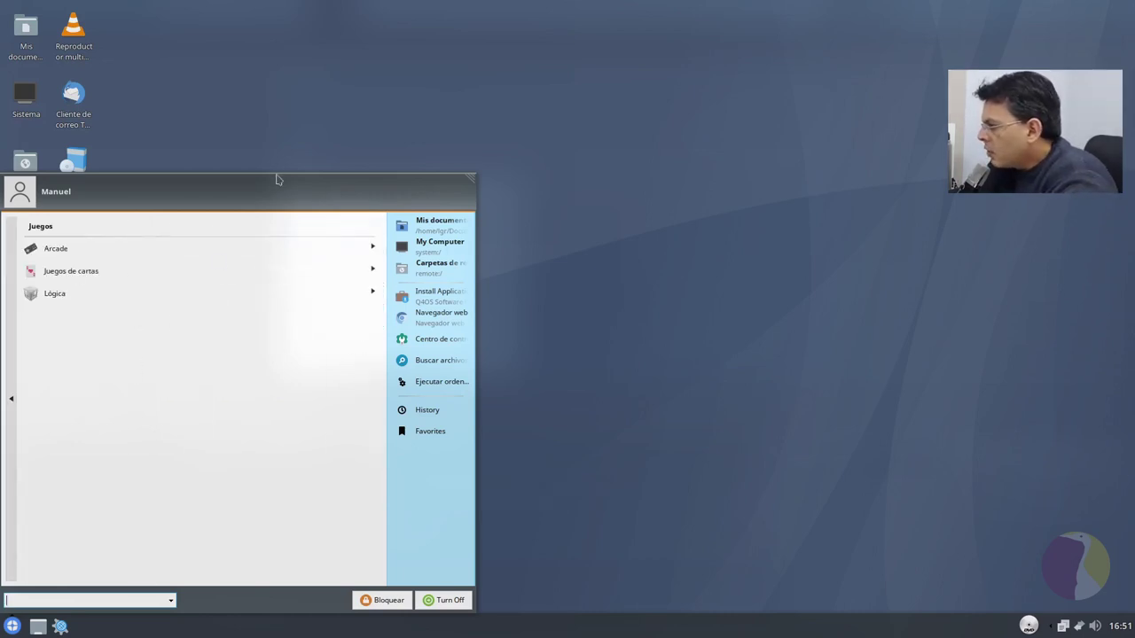
pyautogui.click(153, 249)
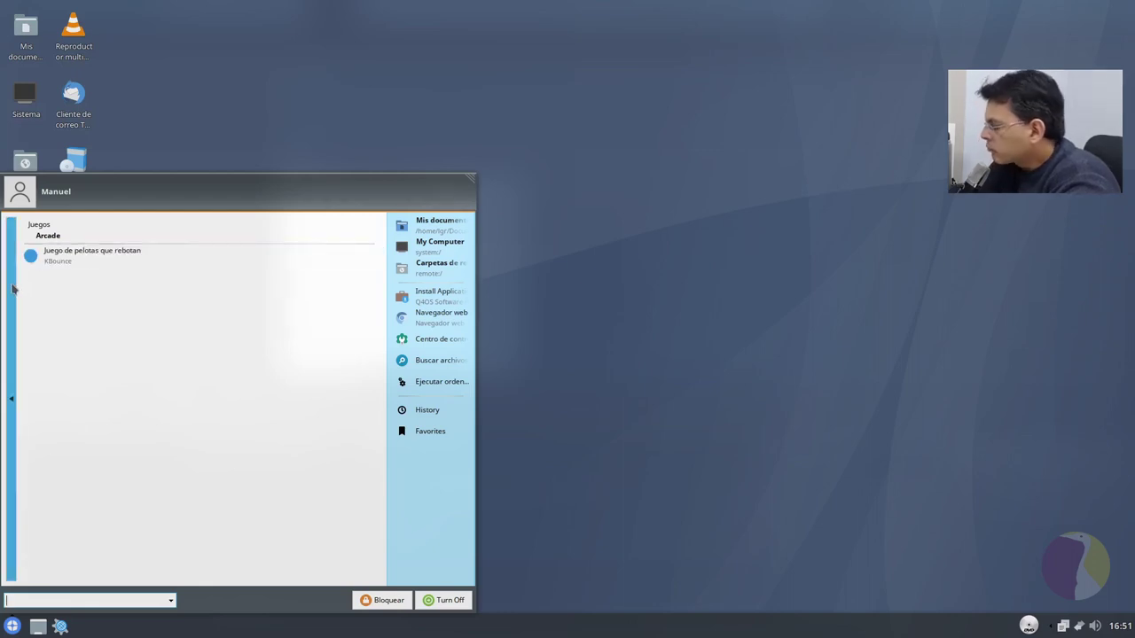
pyautogui.moveTo(13, 288)
pyautogui.click(106, 268)
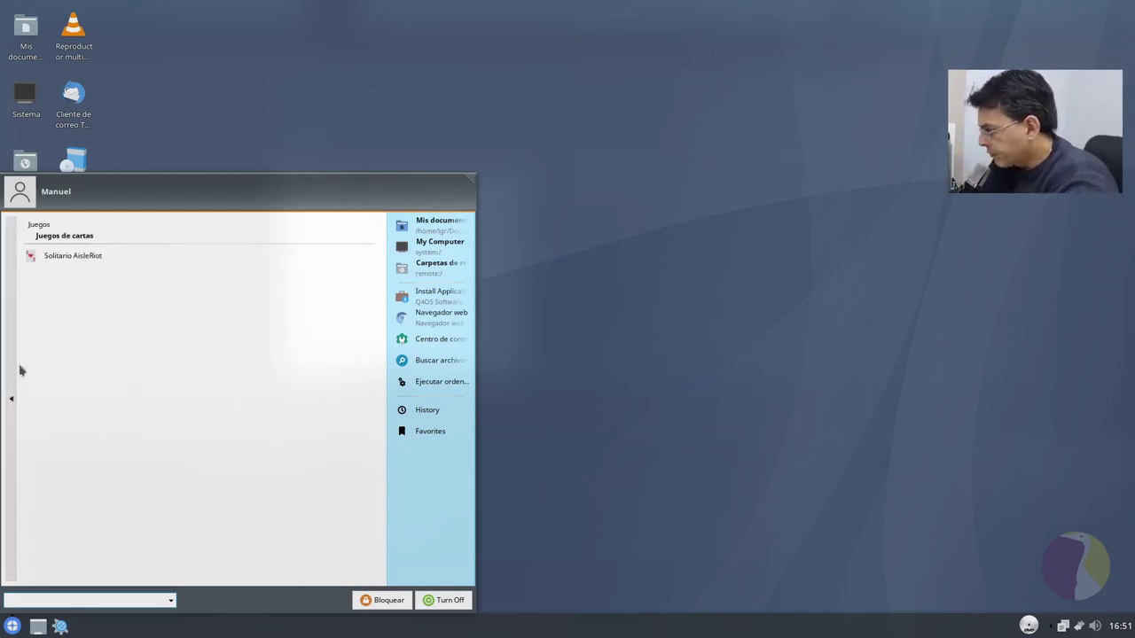
pyautogui.moveTo(9, 370)
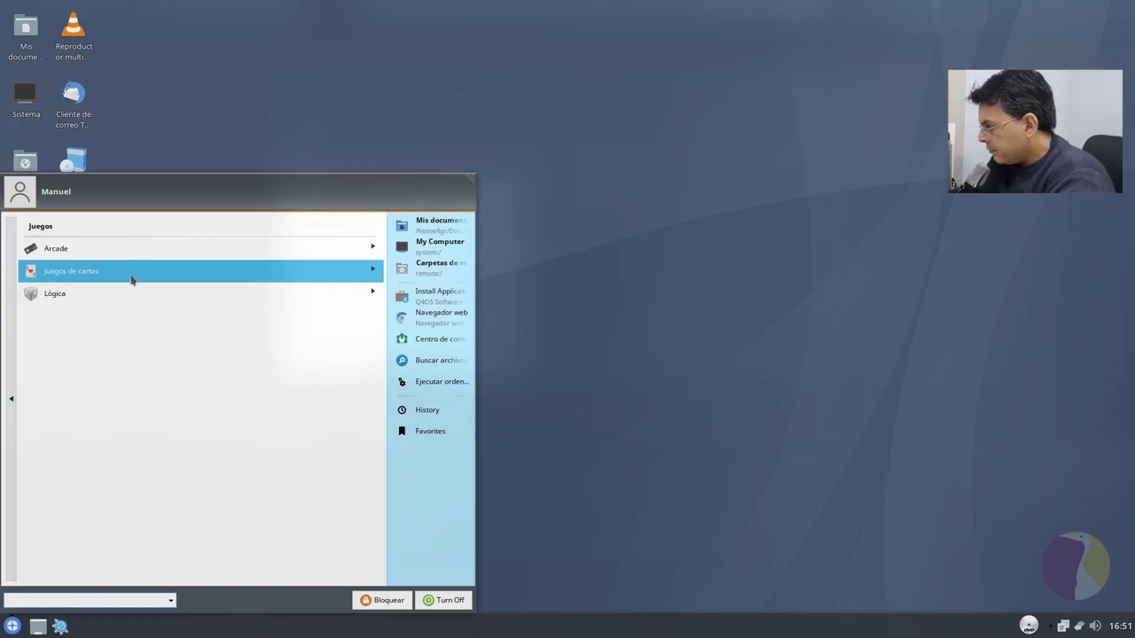
pyautogui.click(139, 293)
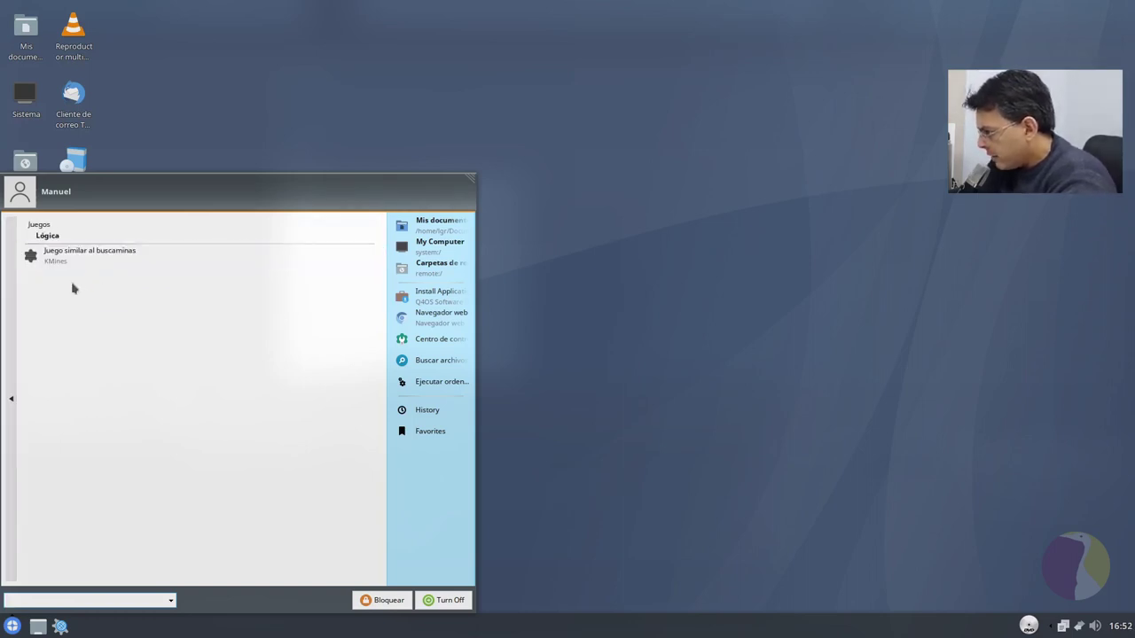
# - Return to the top-level categories and show the Multimedia applications
pyautogui.click(16, 390)
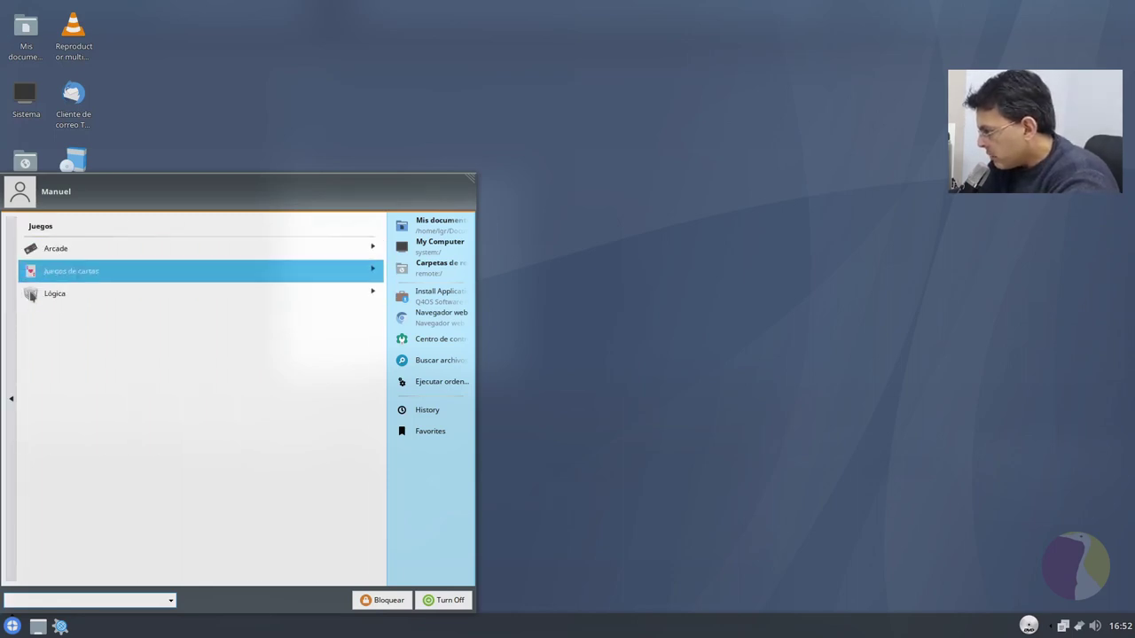
pyautogui.click(11, 303)
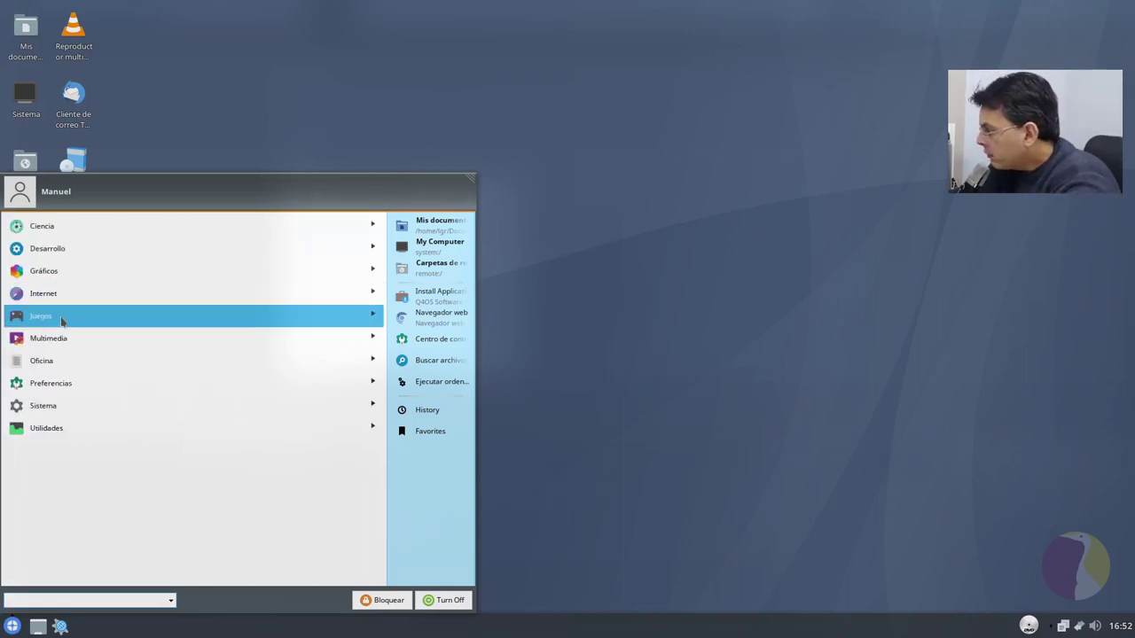
pyautogui.click(74, 349)
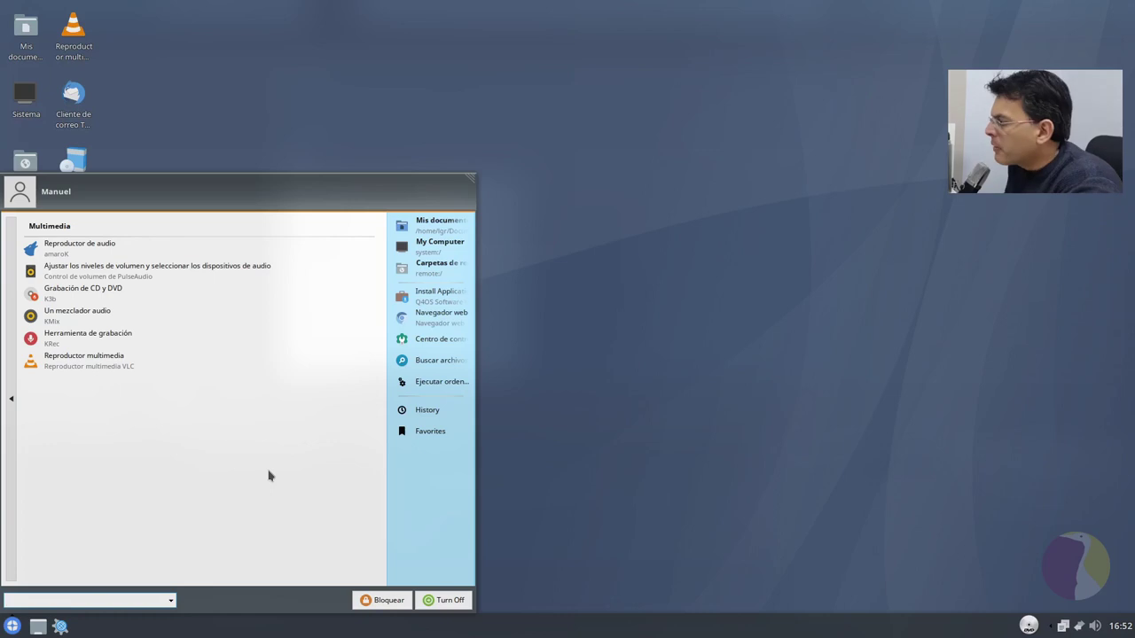
# - Launch amaroK, cancel its first-run wizard at the music-folder step, and reopen the menu categories
pyautogui.click(177, 237)
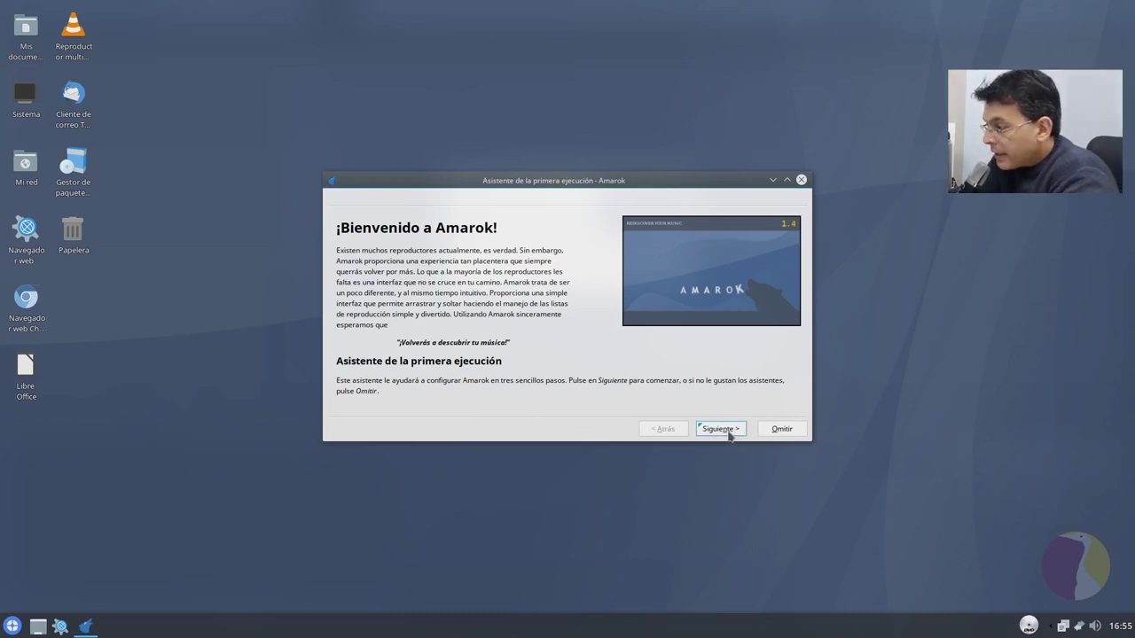
pyautogui.click(728, 432)
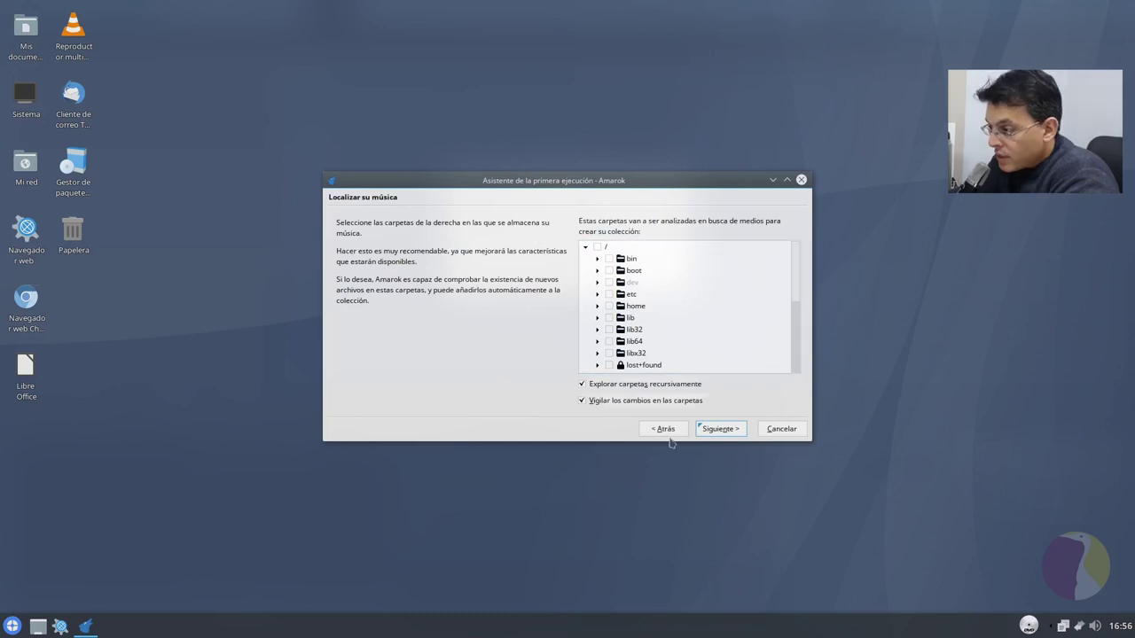
pyautogui.click(782, 429)
pyautogui.click(11, 626)
pyautogui.click(207, 570)
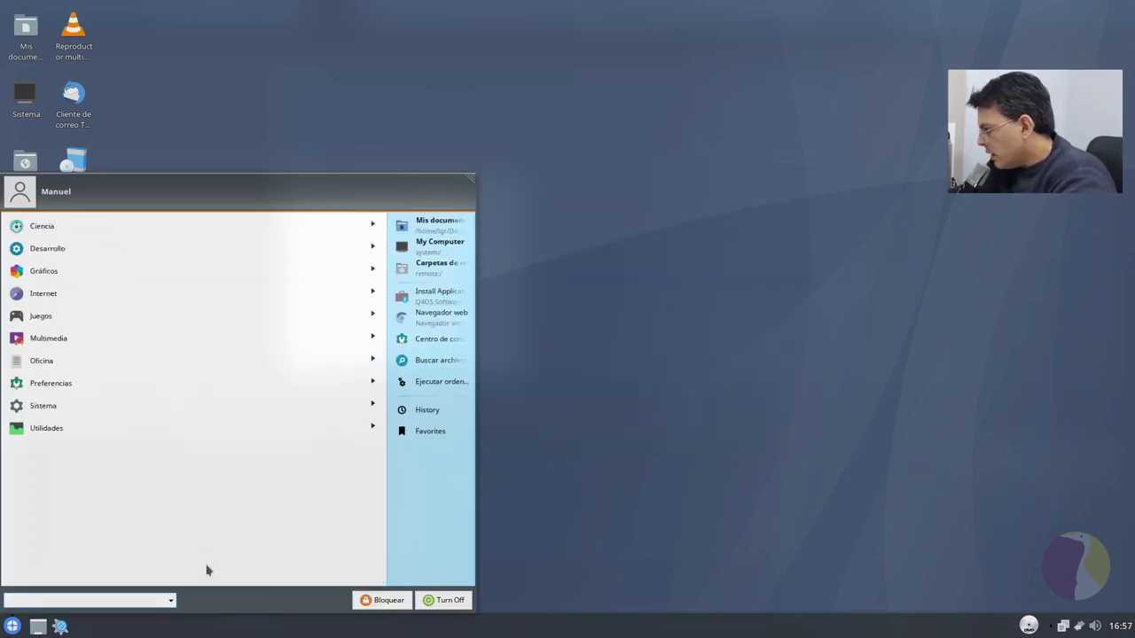
# - Glance at Multimedia, then launch Hoja de cálculo from Oficina for a blank Calc sheet
pyautogui.click(144, 344)
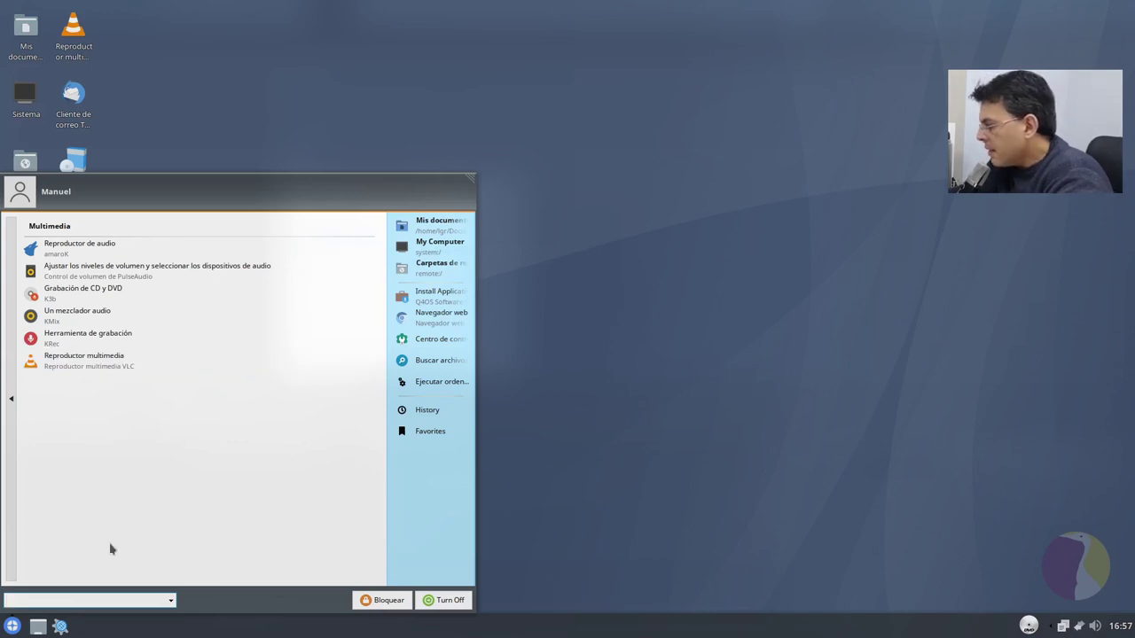
pyautogui.click(10, 417)
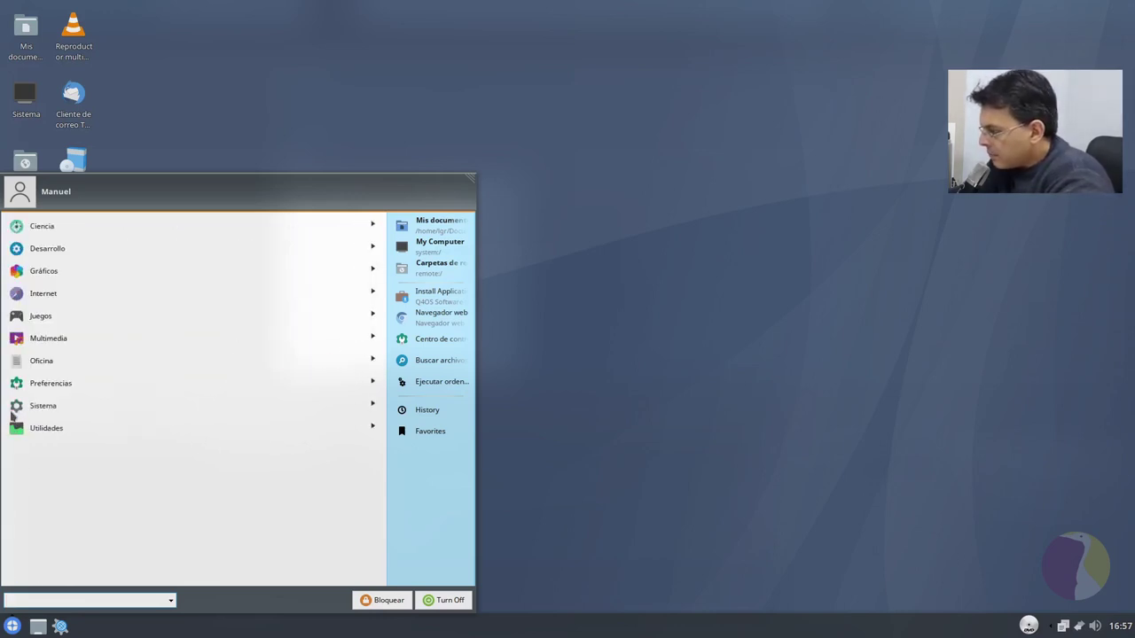
pyautogui.click(156, 370)
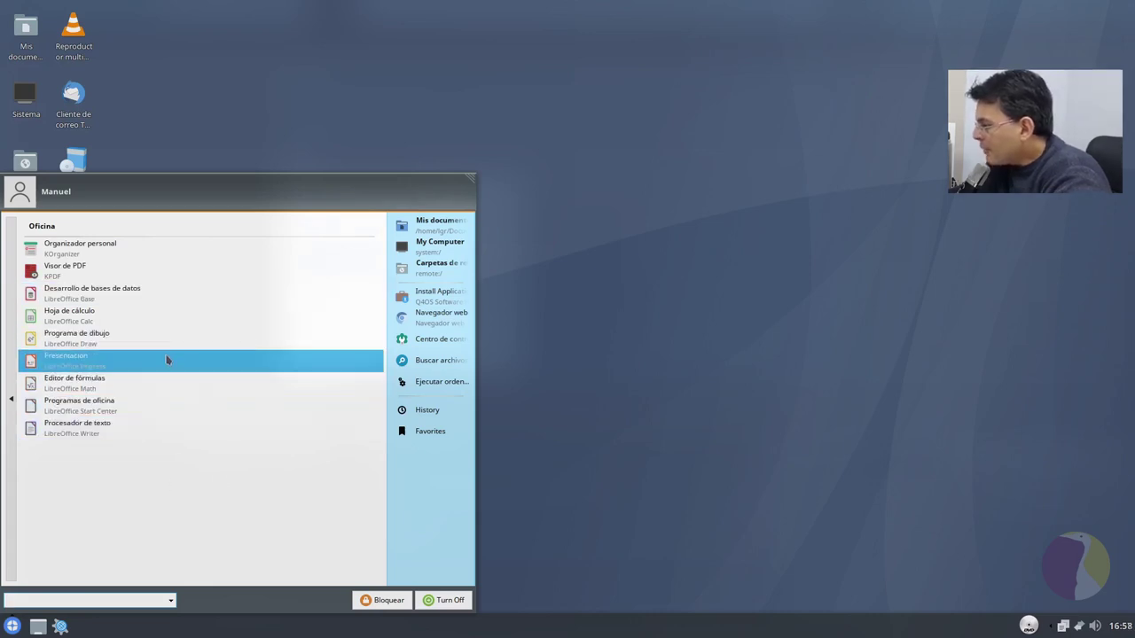
pyautogui.click(126, 321)
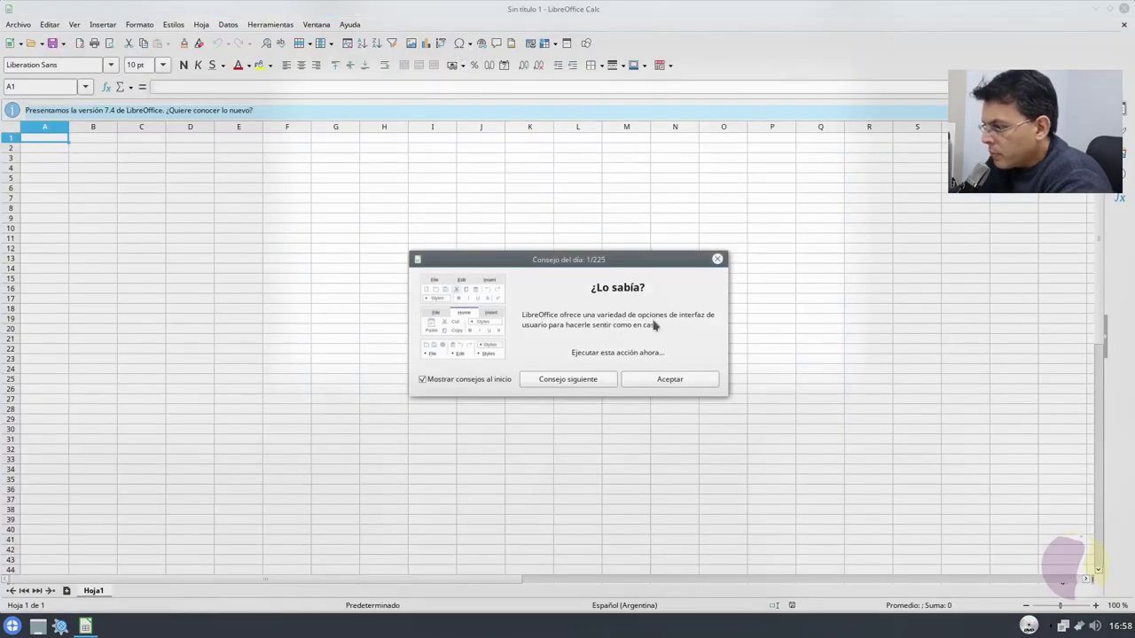
# - Dismiss the tip of the day and view About LibreOffice, version 7.4.5.1
pyautogui.click(670, 380)
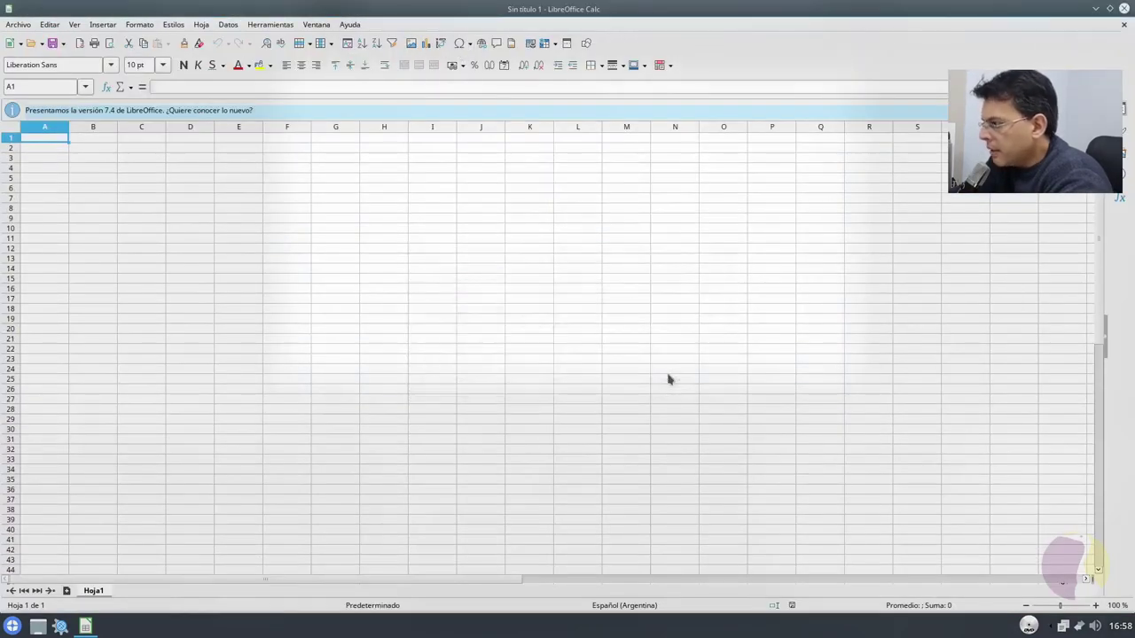
pyautogui.click(354, 24)
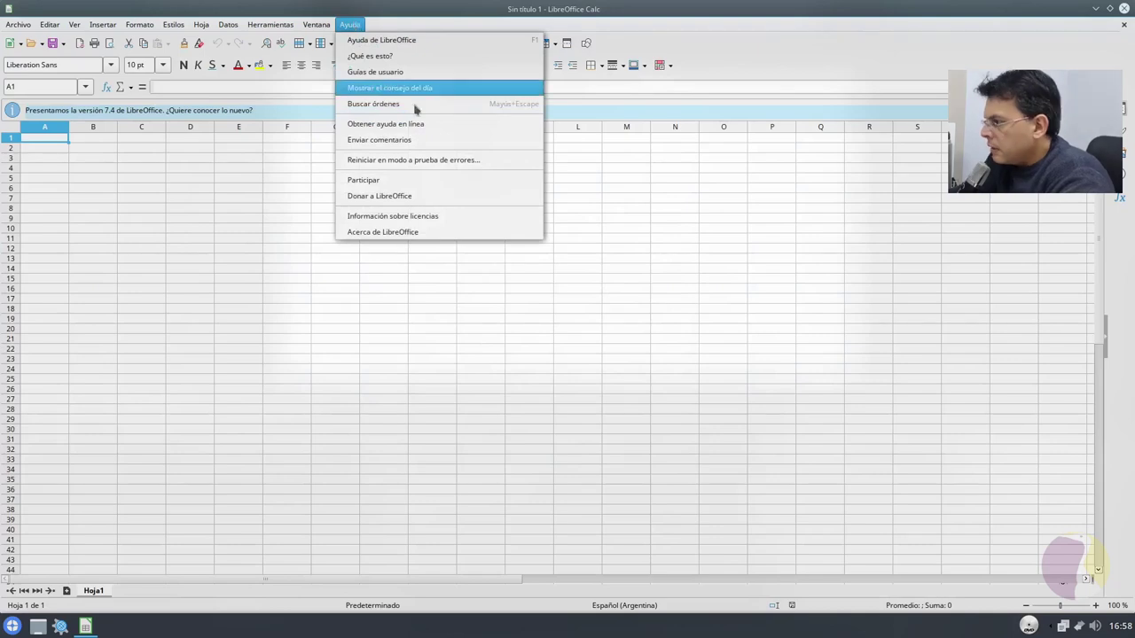
pyautogui.click(441, 234)
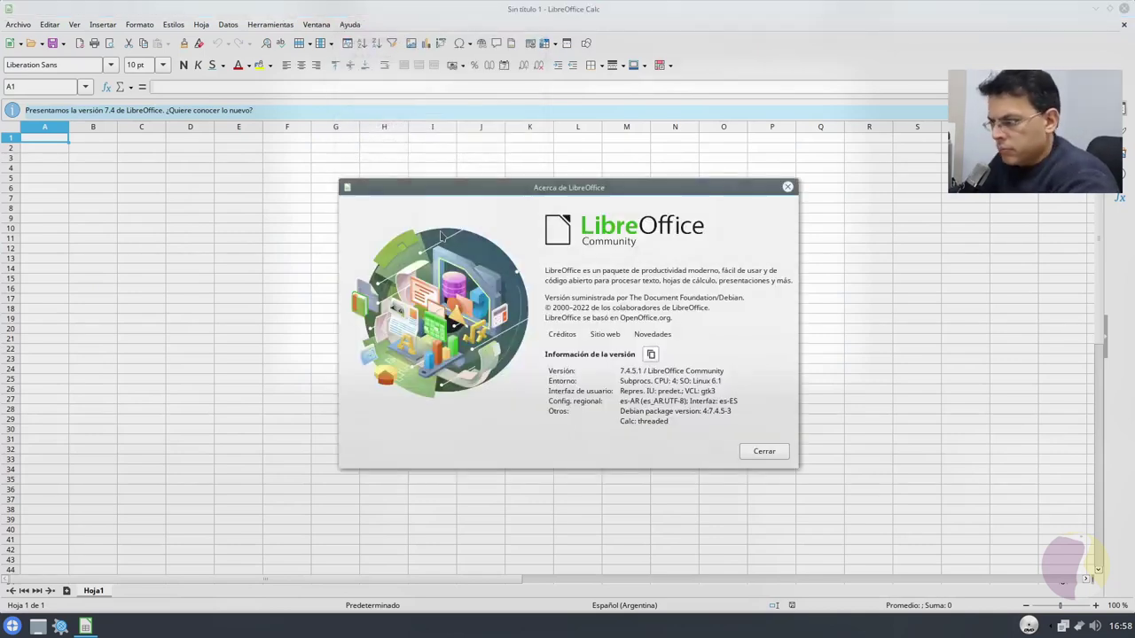
pyautogui.click(764, 453)
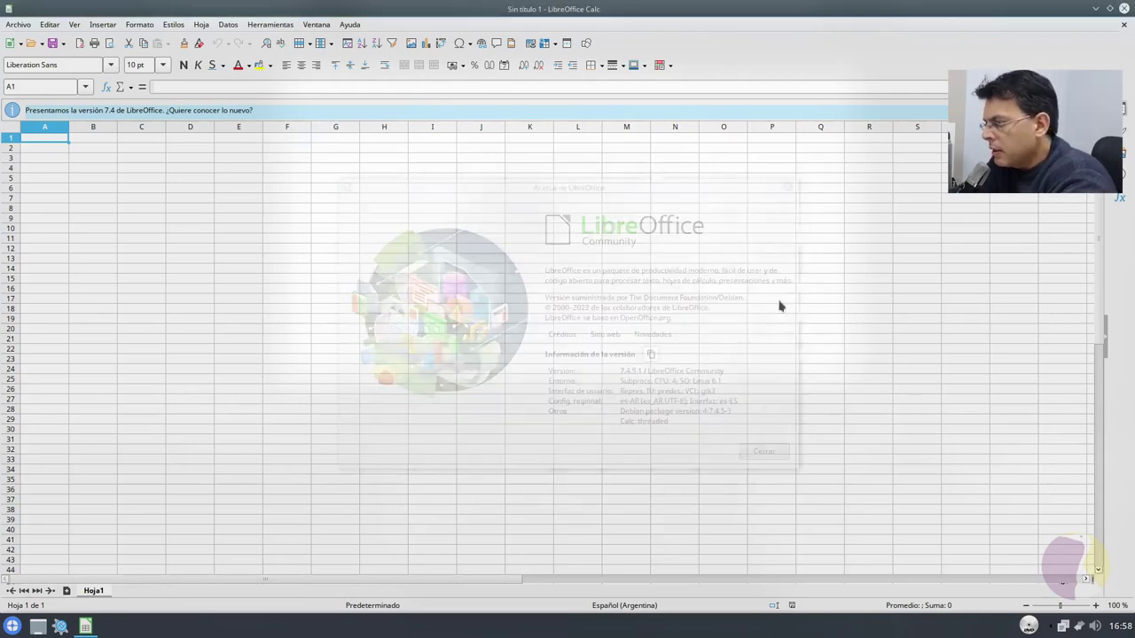
# - Select cells Q10, Q11 and M16, then close the Calc window
pyautogui.click(832, 232)
pyautogui.click(800, 242)
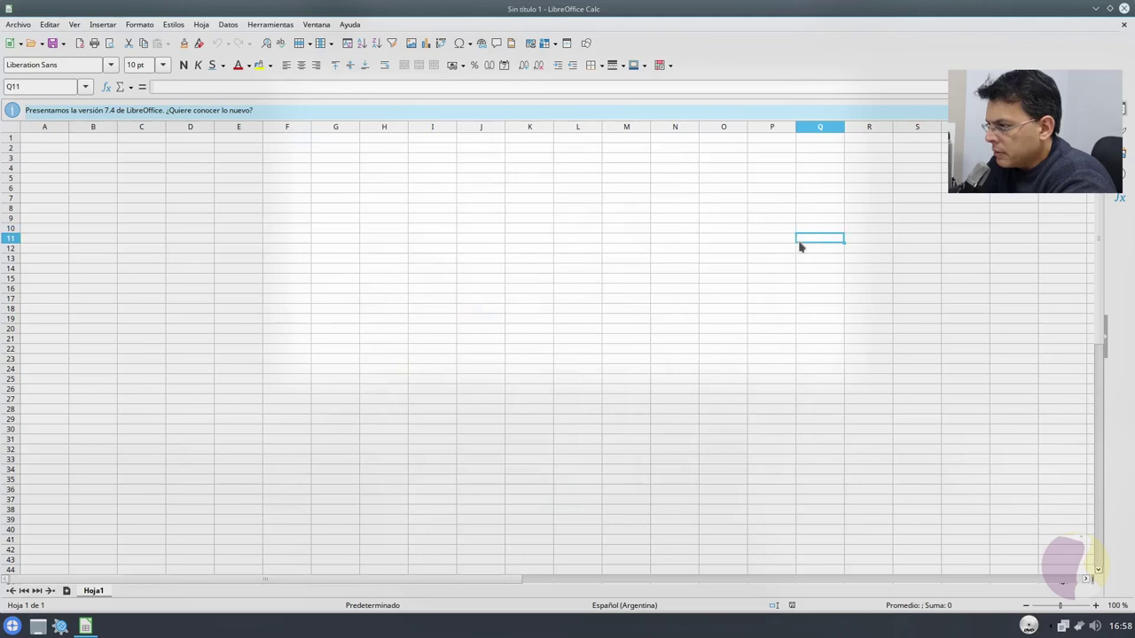
pyautogui.click(606, 289)
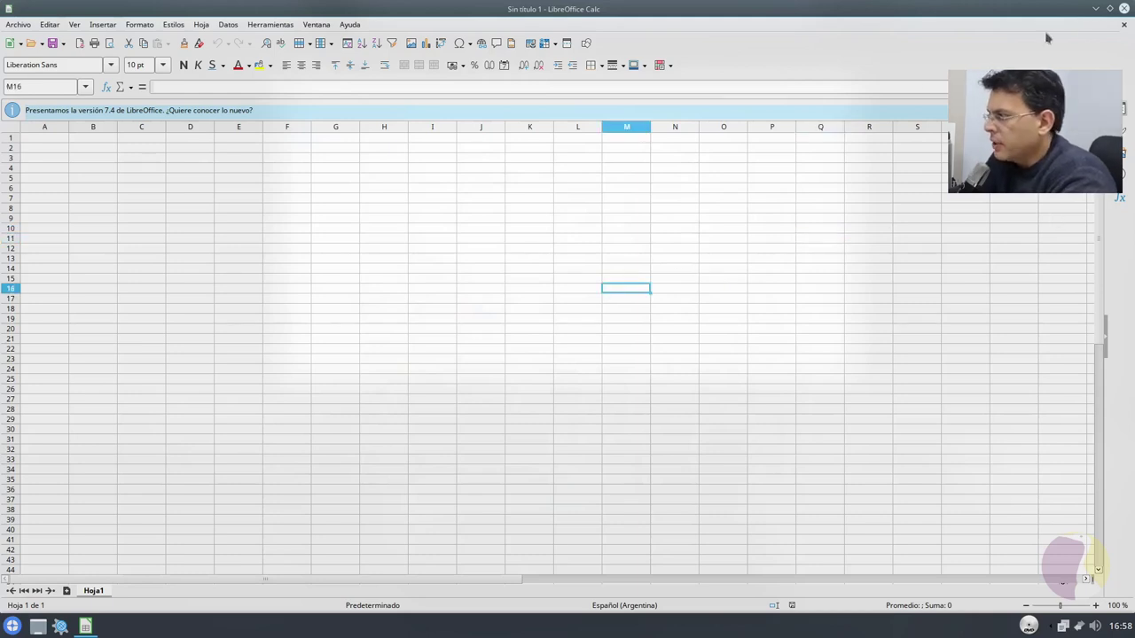
pyautogui.click(316, 25)
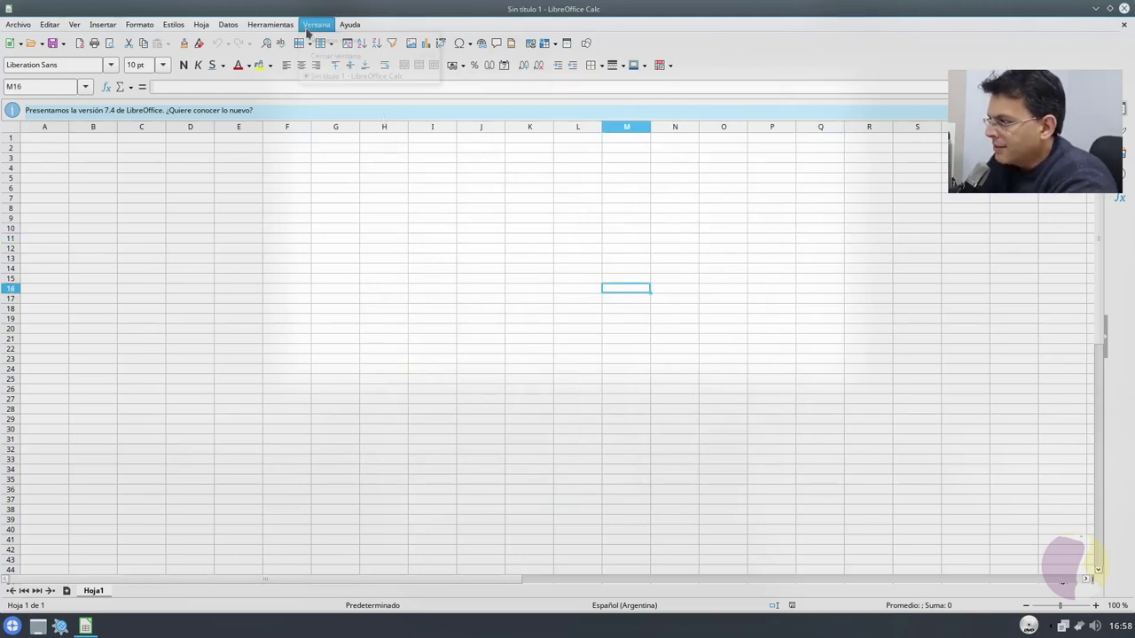
pyautogui.click(760, 180)
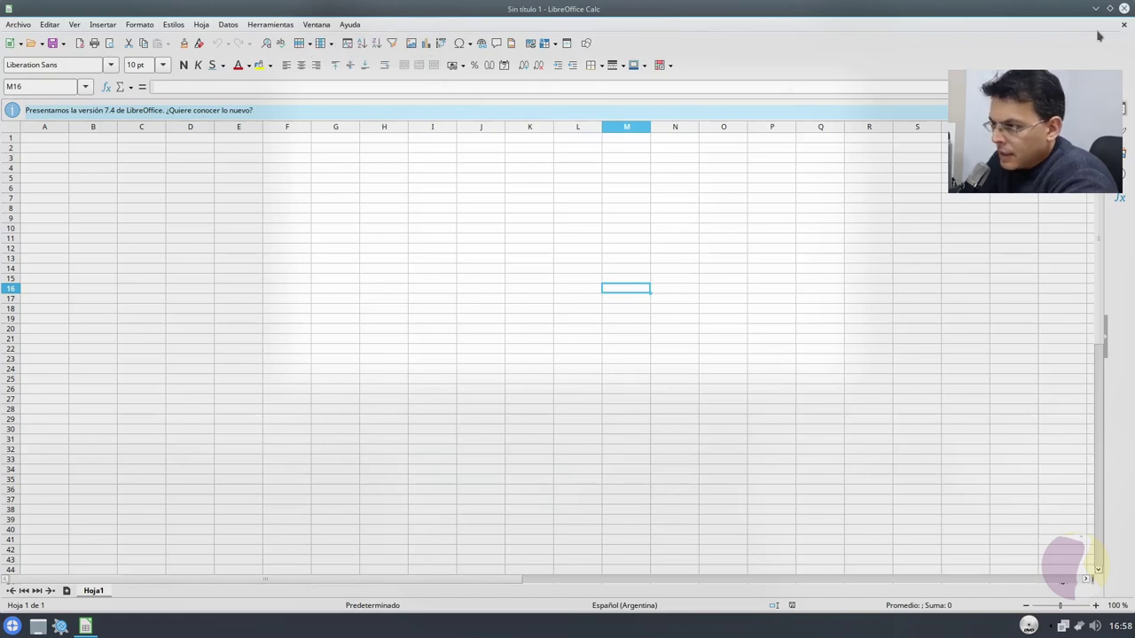
pyautogui.click(1124, 9)
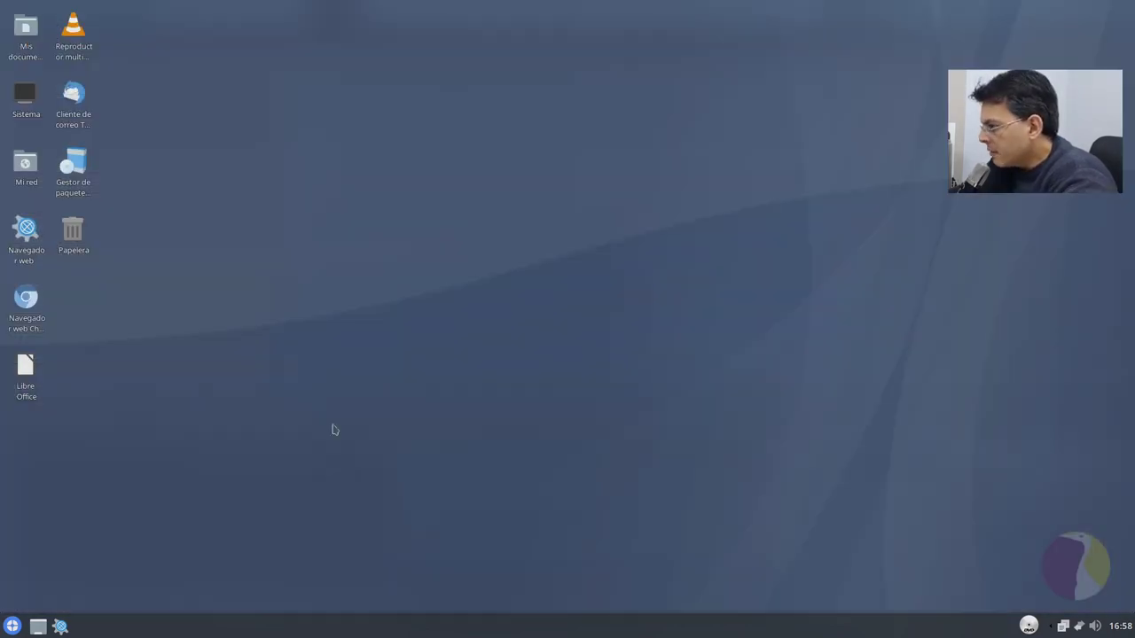
# - Launch Look Switcher from Preferencias and center its window on screen
pyautogui.press('super')
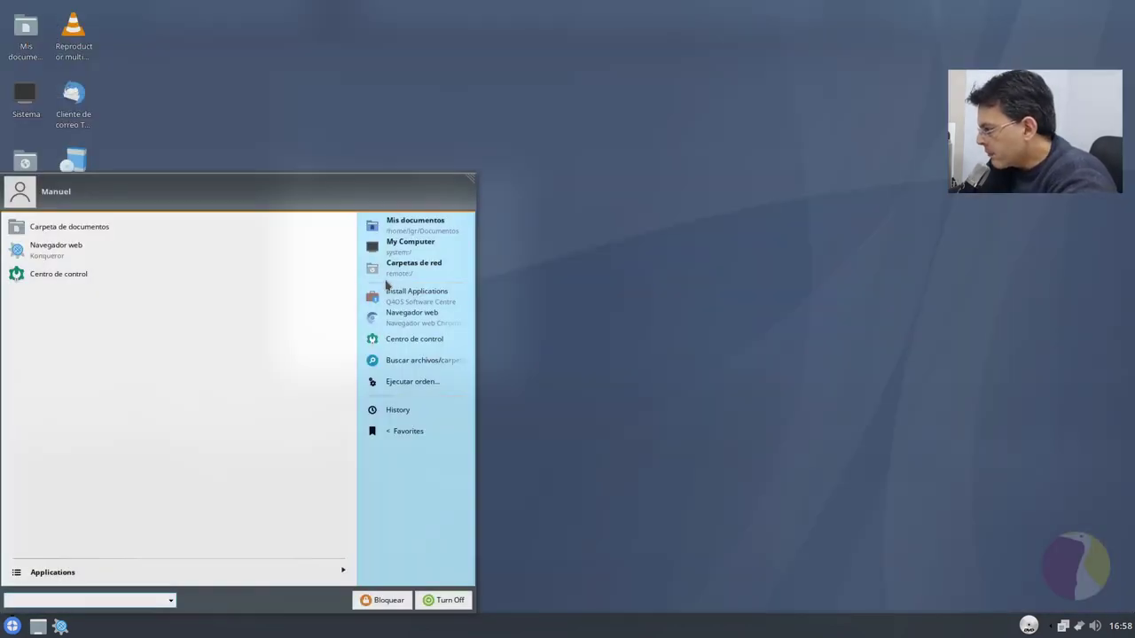
pyautogui.click(174, 568)
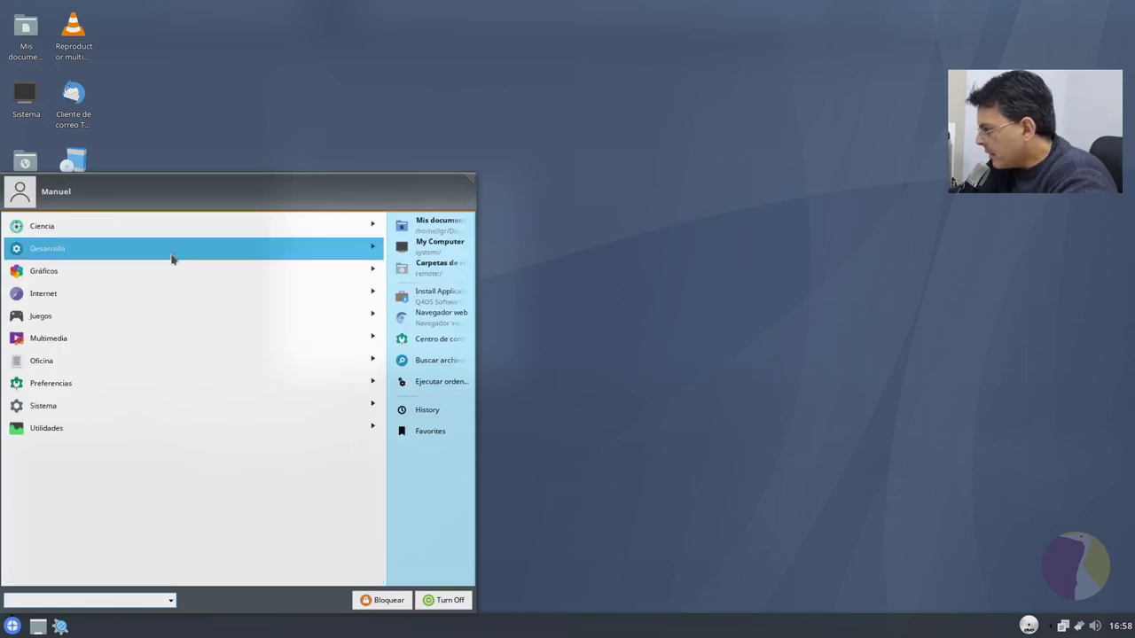
pyautogui.click(127, 390)
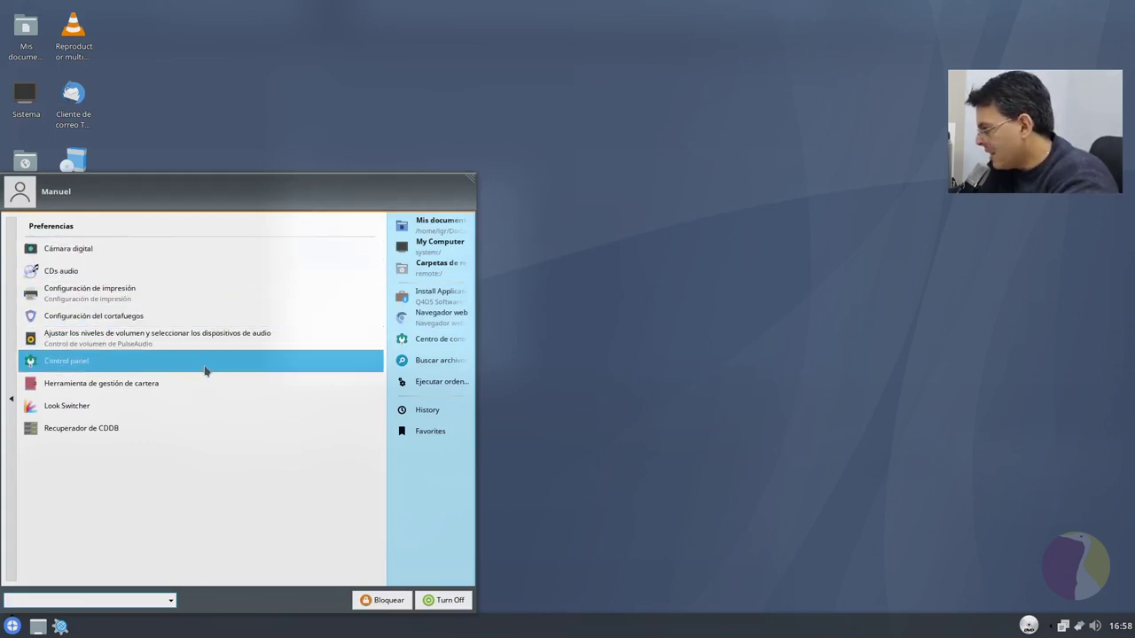
pyautogui.click(138, 407)
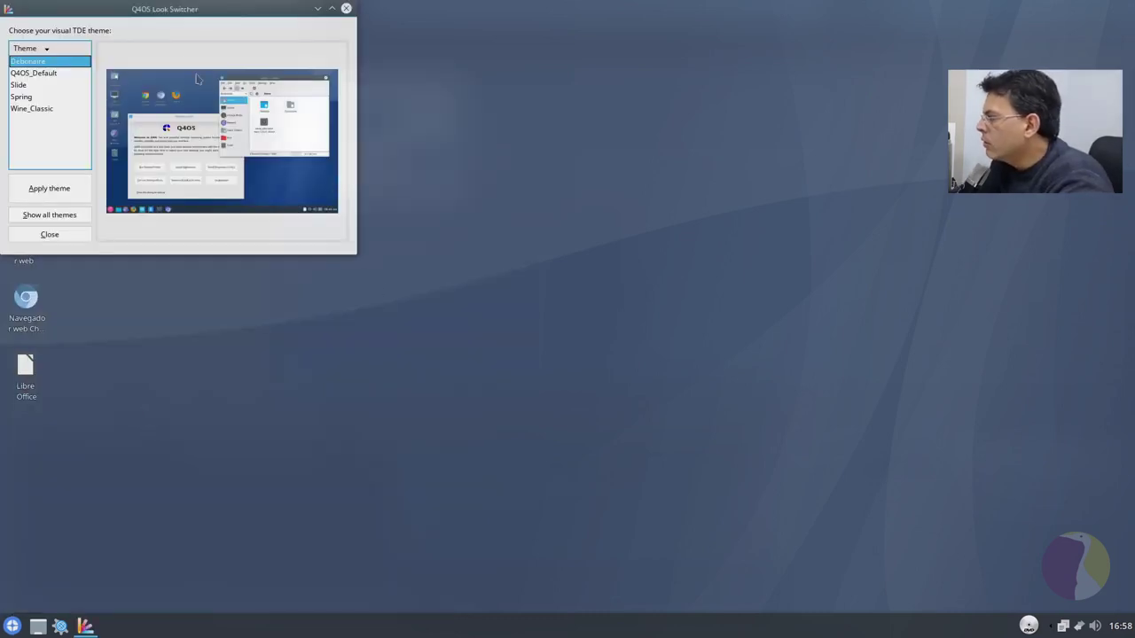
pyautogui.moveTo(155, 9); pyautogui.dragTo(575, 234)
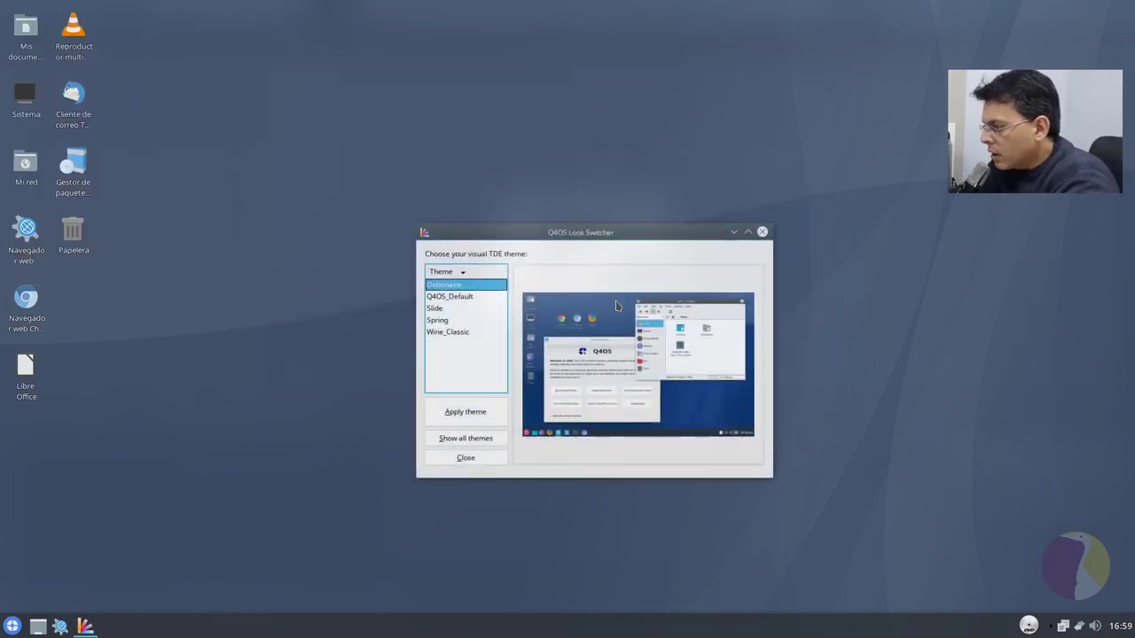
# - Apply the Q4OS_Default theme and log out immediately
pyautogui.click(470, 298)
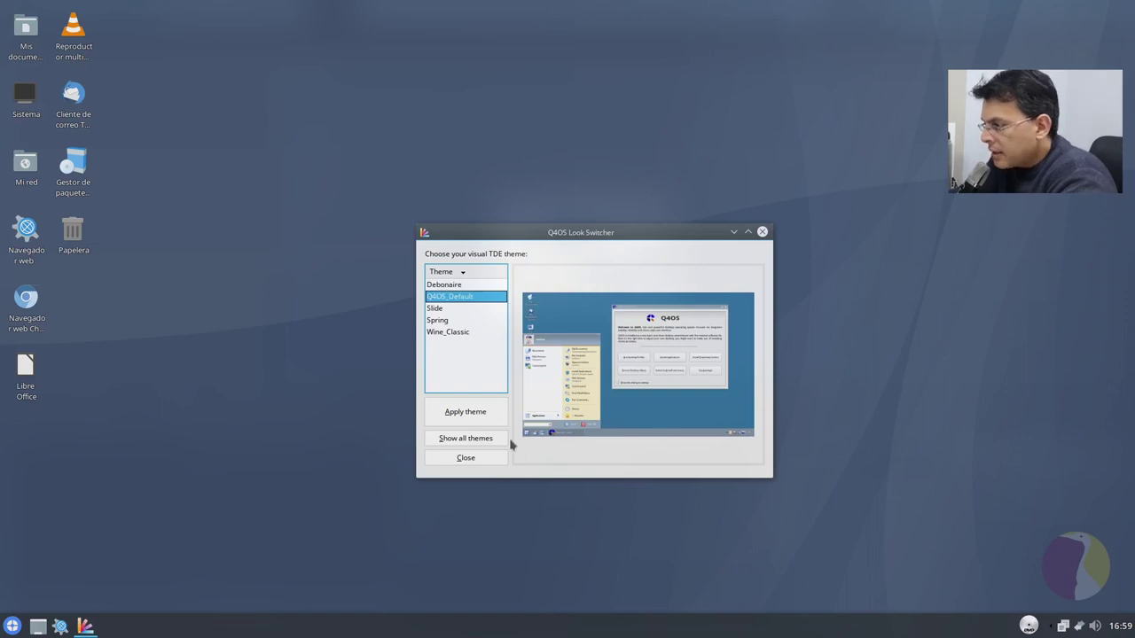
pyautogui.click(462, 421)
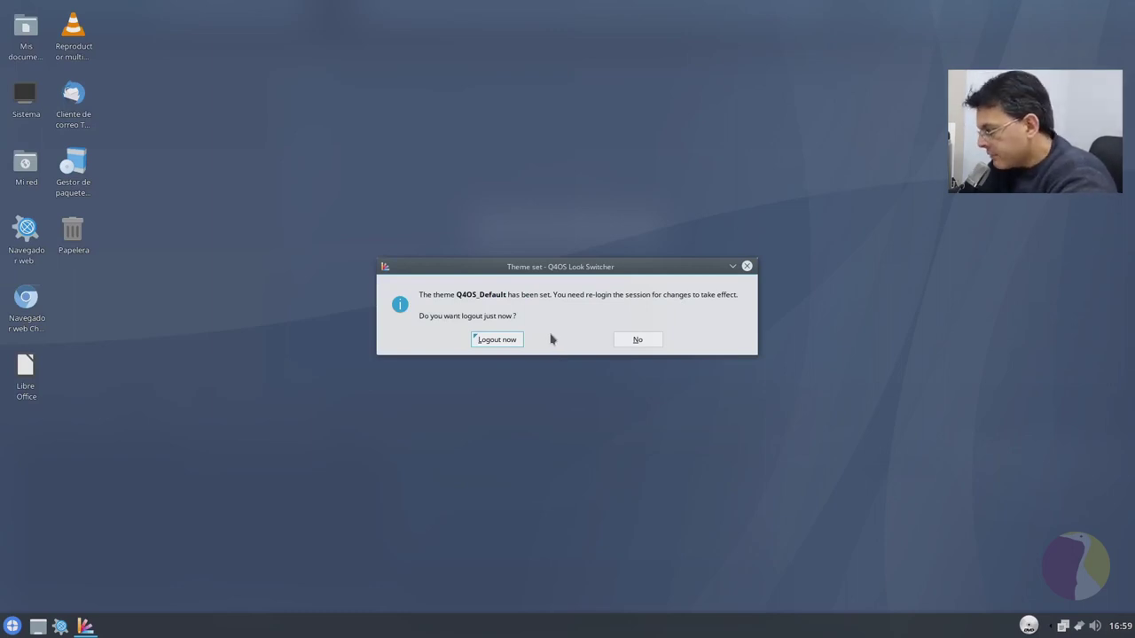
pyautogui.click(499, 340)
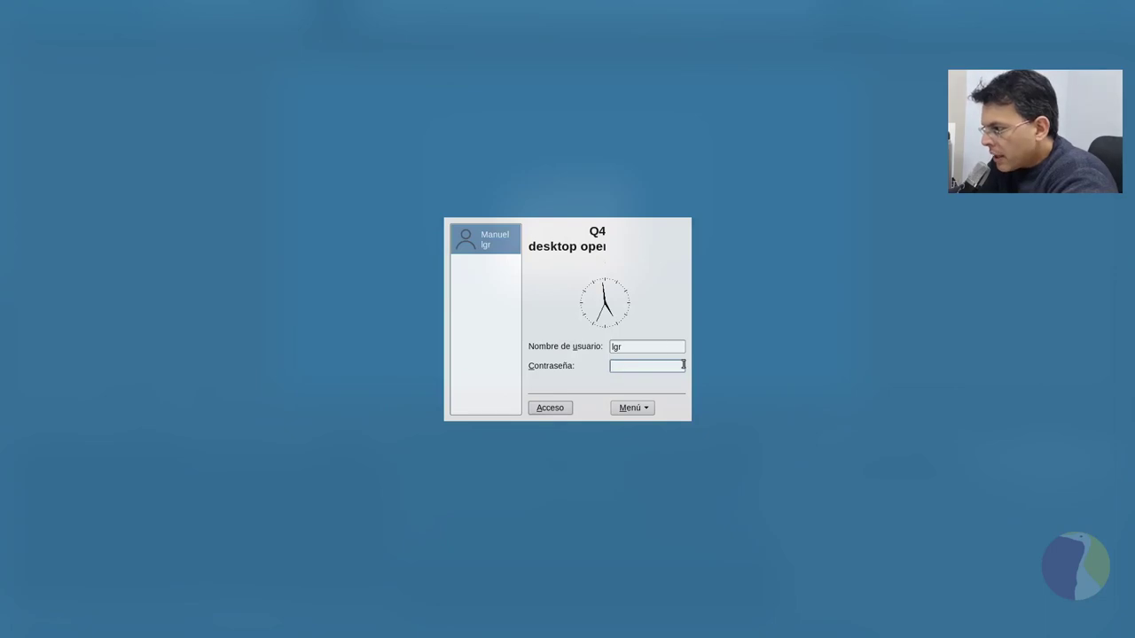
# - Submit the account password at the KDM login screen to start a new session
pyautogui.press('Return')
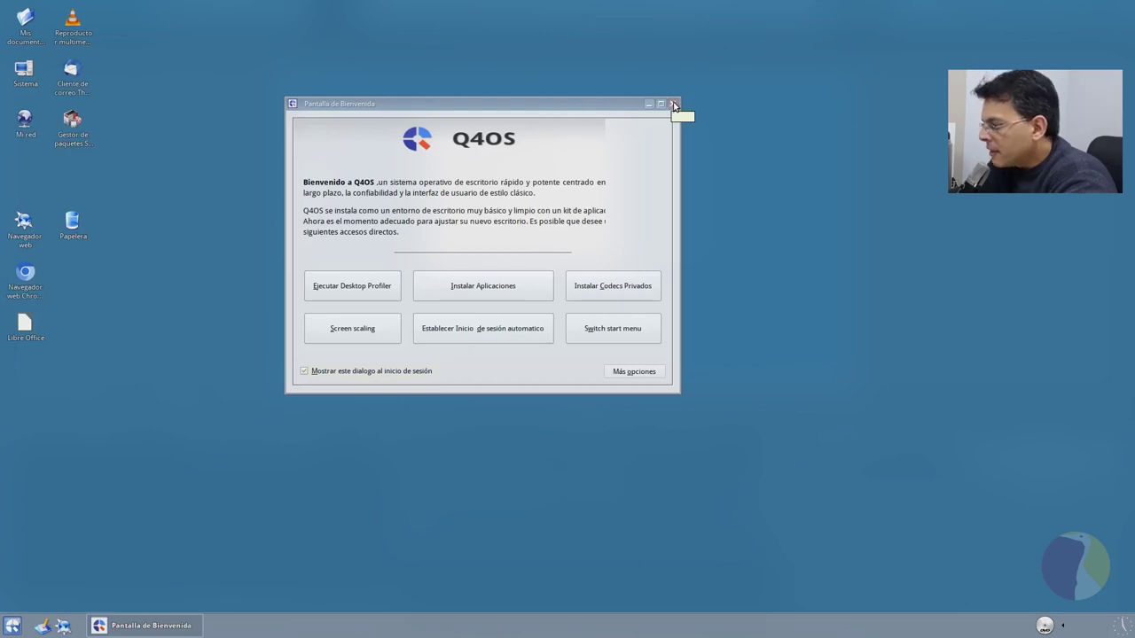
# - Close the welcome screen and open, then dismiss, the desktop context menu
pyautogui.click(673, 103)
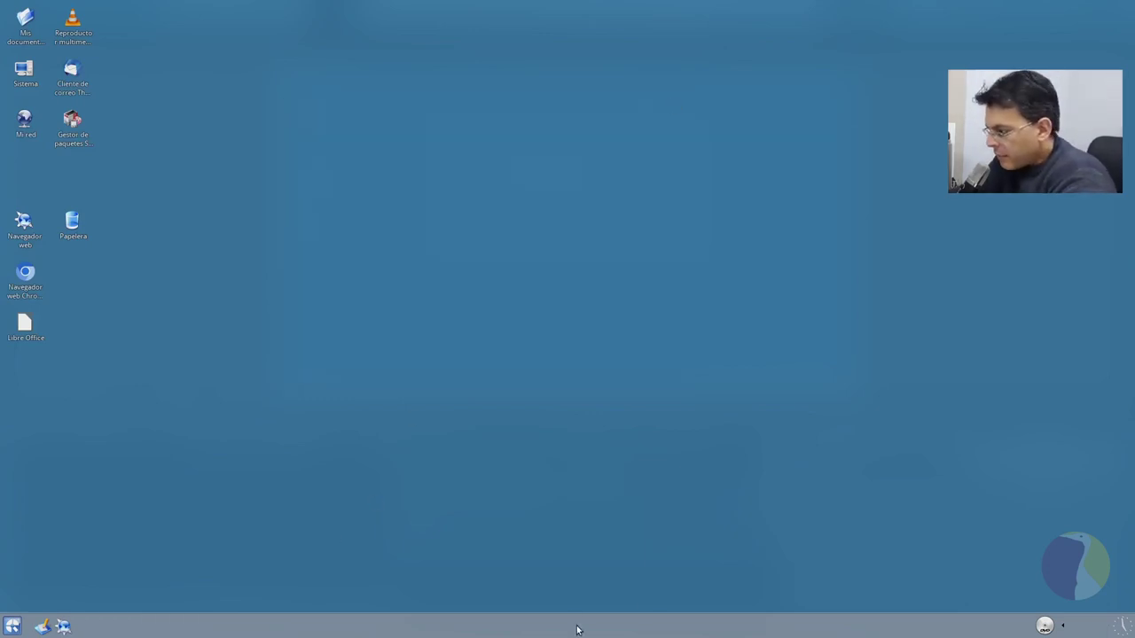
pyautogui.rightClick(515, 364)
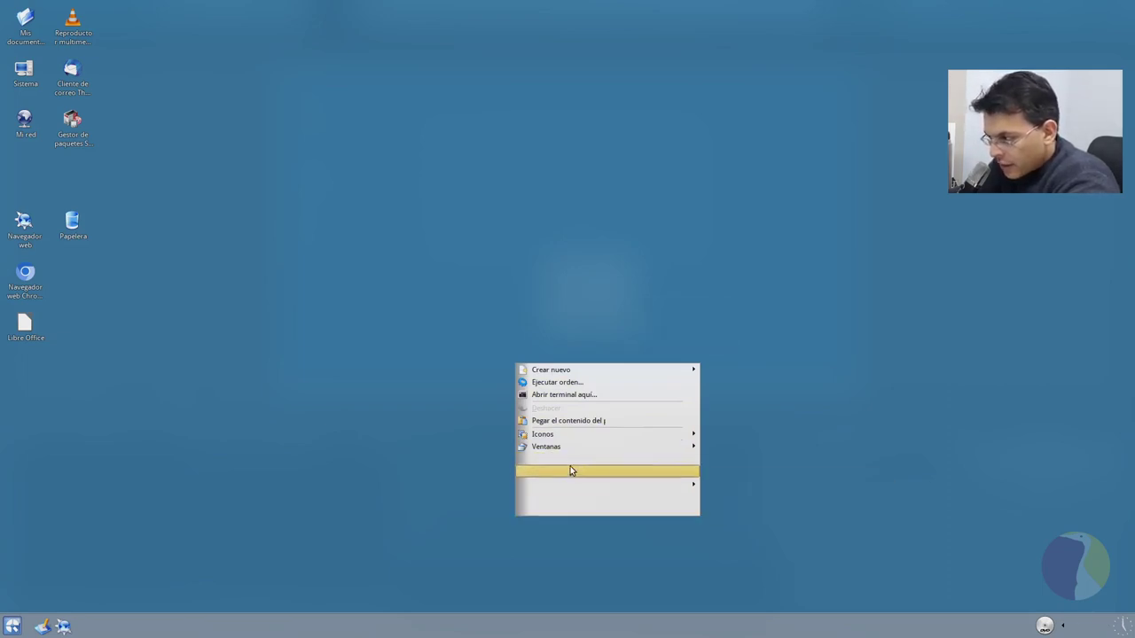
pyautogui.moveTo(584, 490)
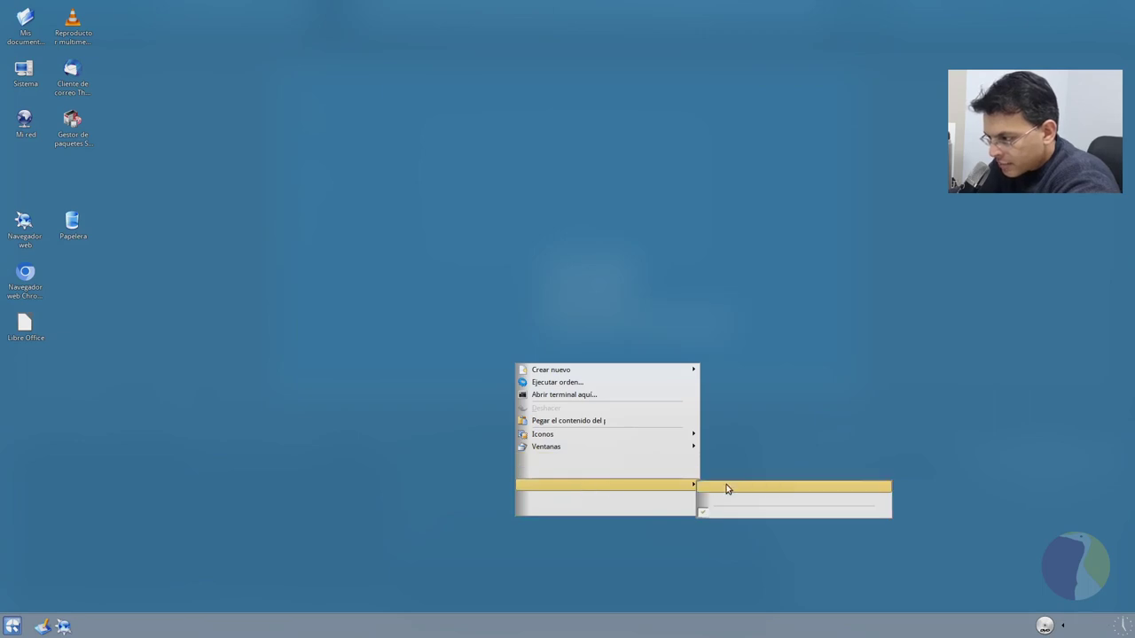
pyautogui.click(376, 586)
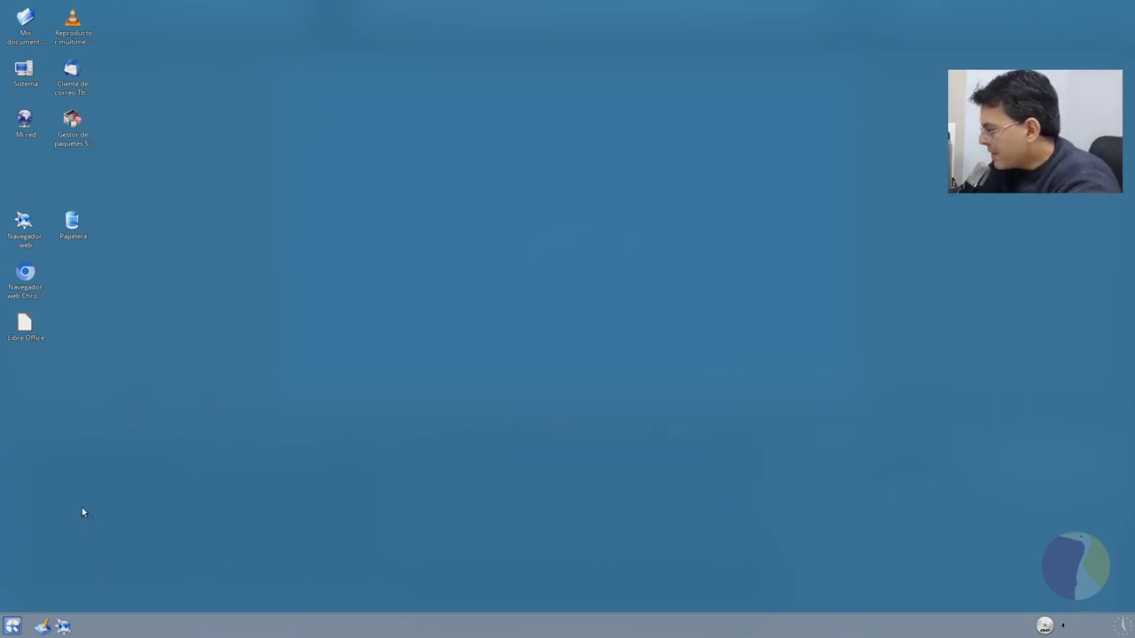
# - Toggle the taskbar clock's Julio 2023 calendar several times, ending with it closed
pyautogui.click(1122, 628)
pyautogui.click(1123, 628)
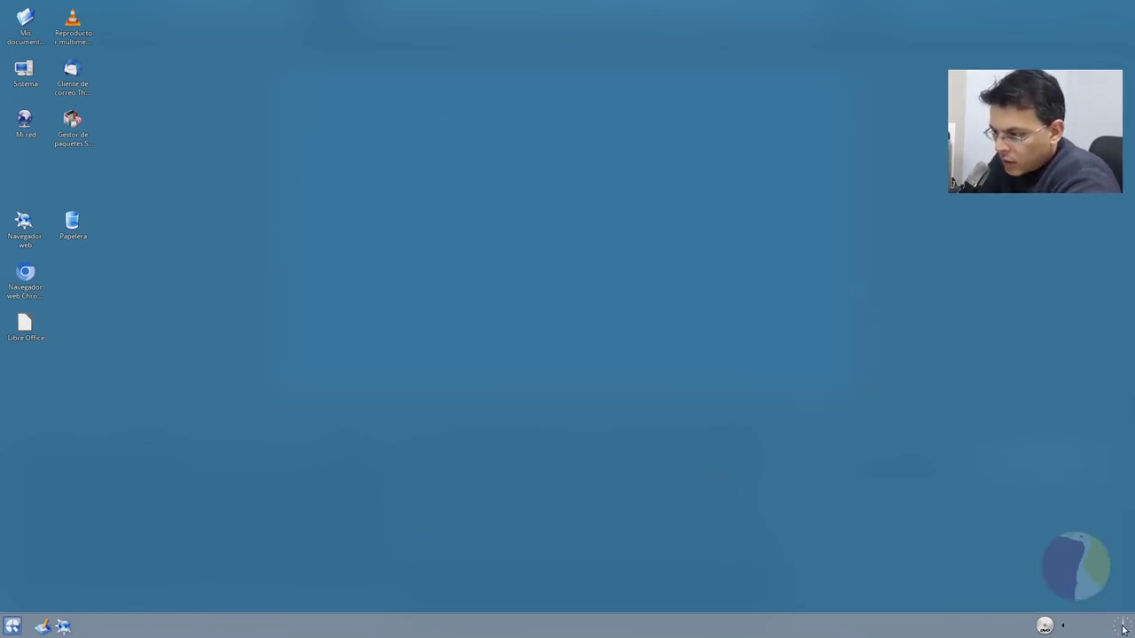
pyautogui.click(1122, 628)
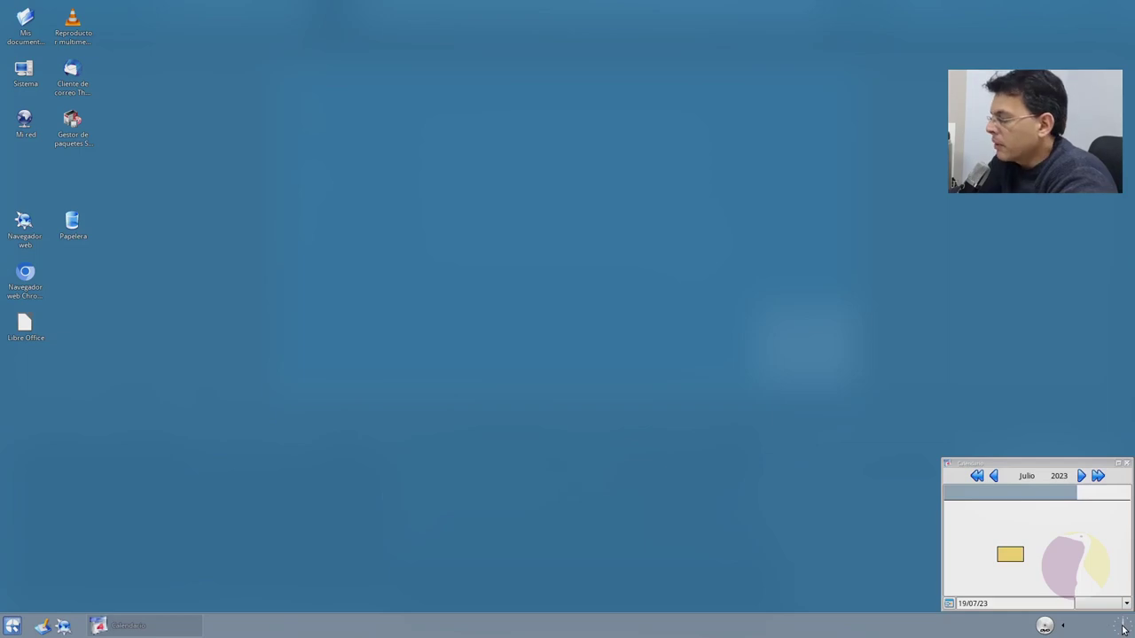
pyautogui.click(1123, 629)
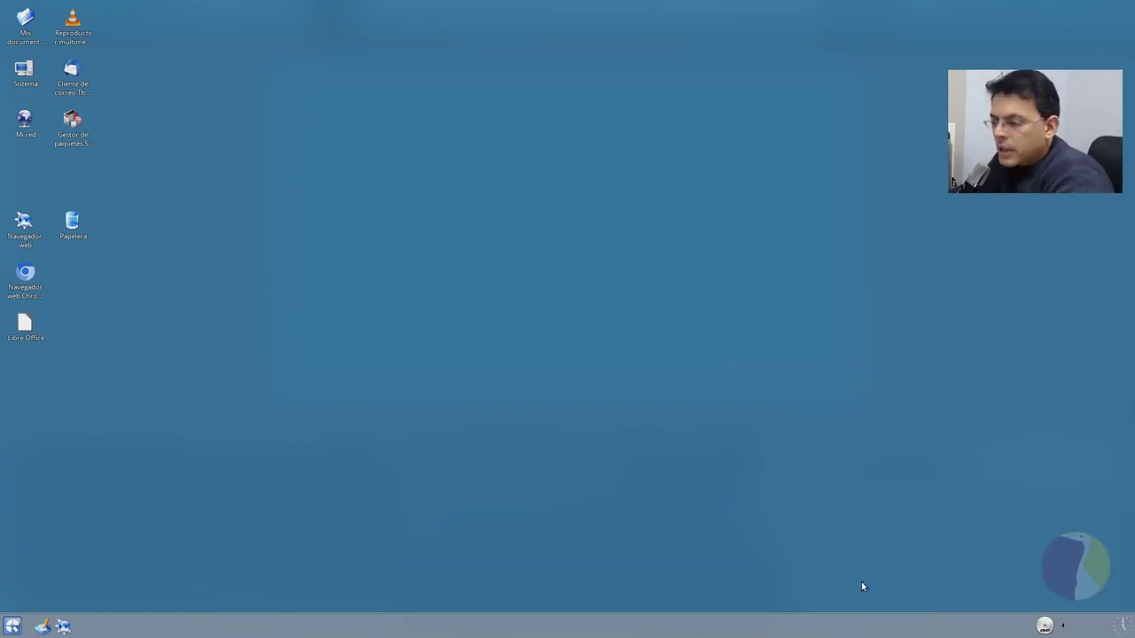
pyautogui.click(1122, 628)
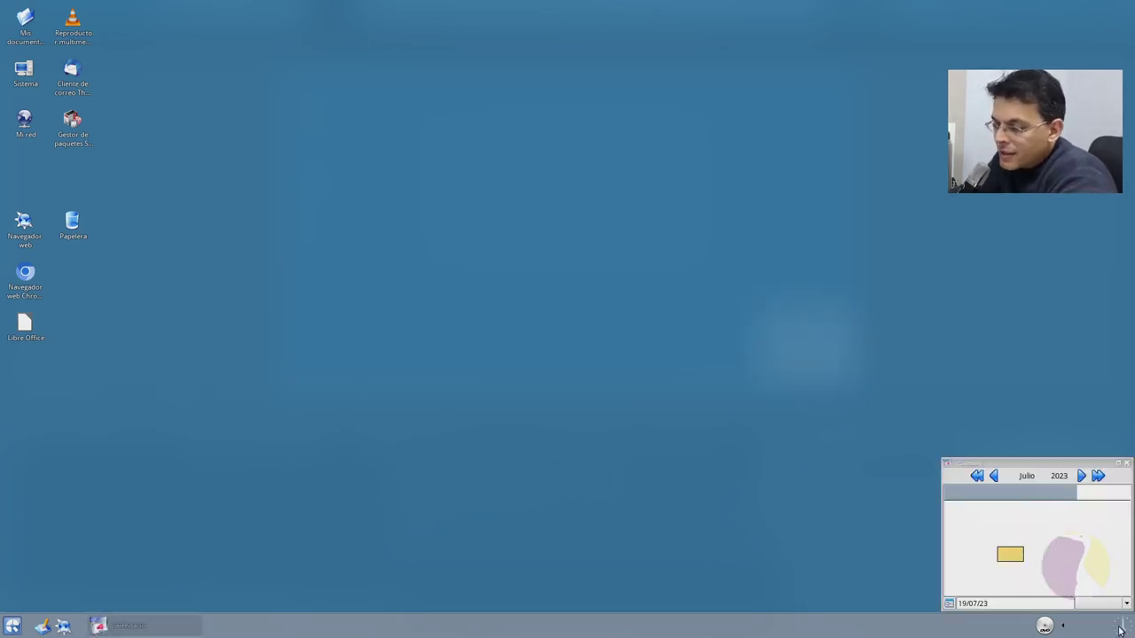
pyautogui.click(1121, 629)
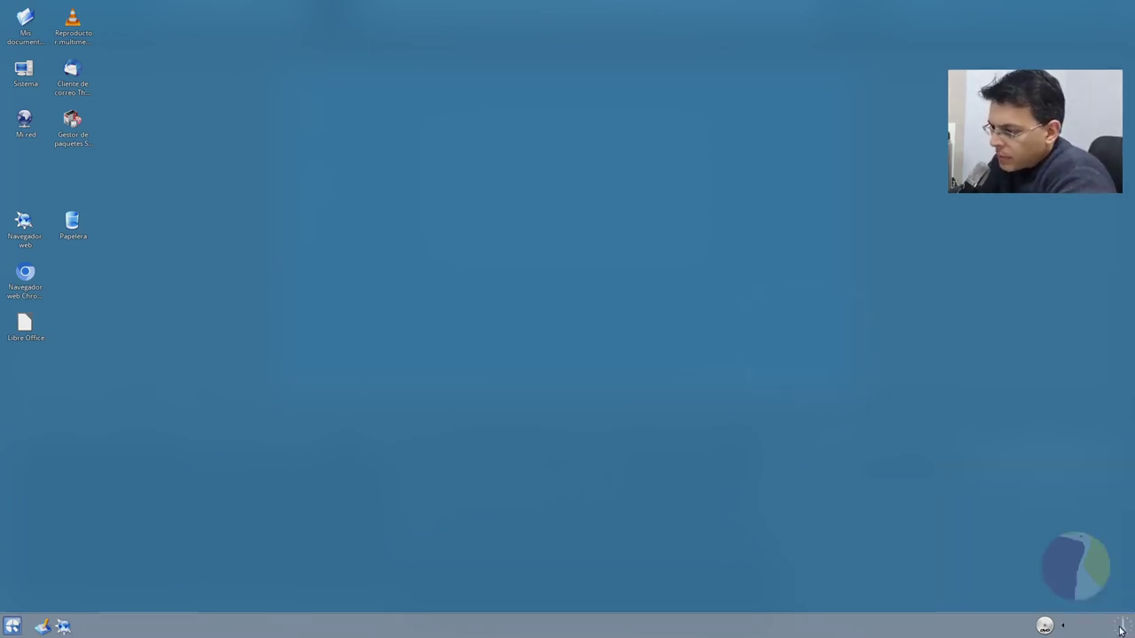
pyautogui.click(1120, 629)
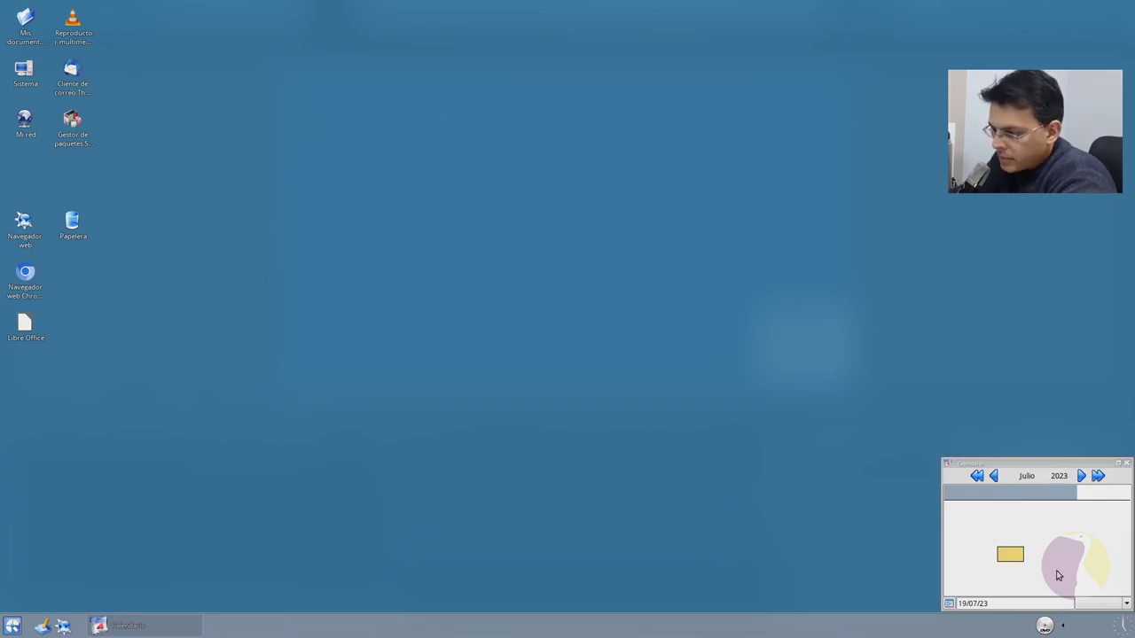
pyautogui.click(1122, 631)
pyautogui.click(1122, 631)
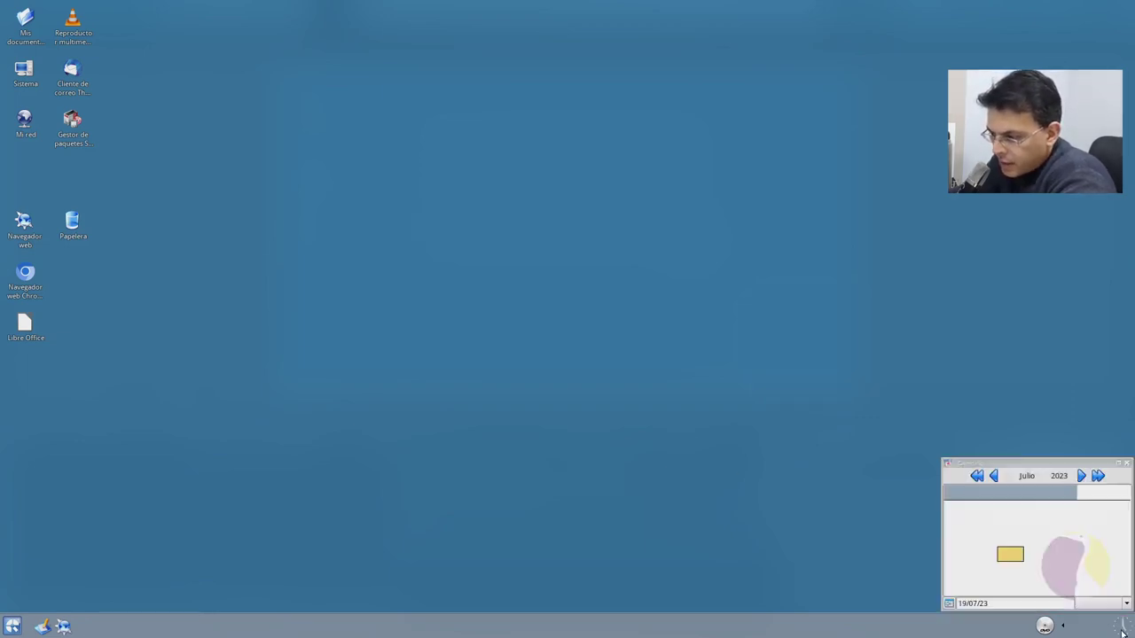
pyautogui.click(1122, 631)
pyautogui.click(1122, 631)
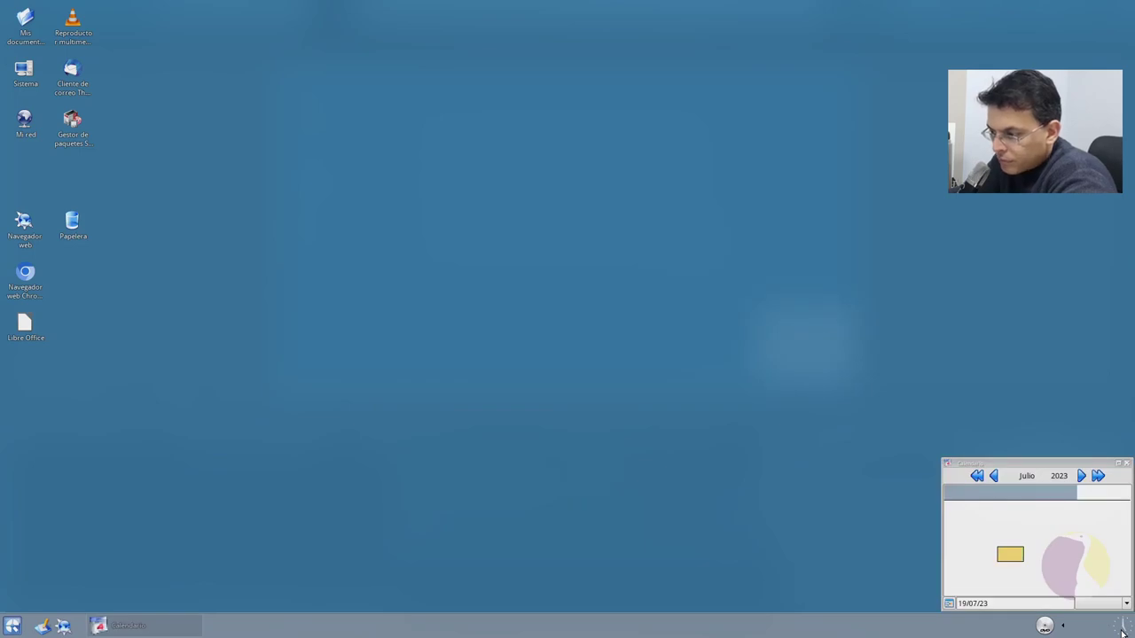
pyautogui.click(1122, 631)
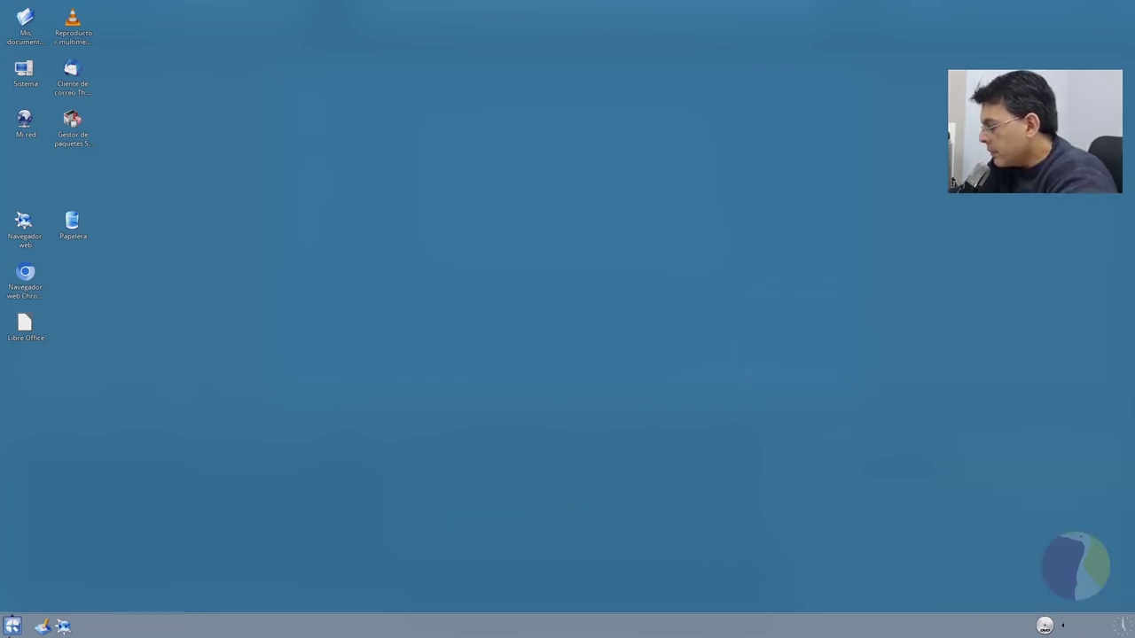
# - Search the start menu for 'look', launch Look Switcher and center it
pyautogui.click(13, 627)
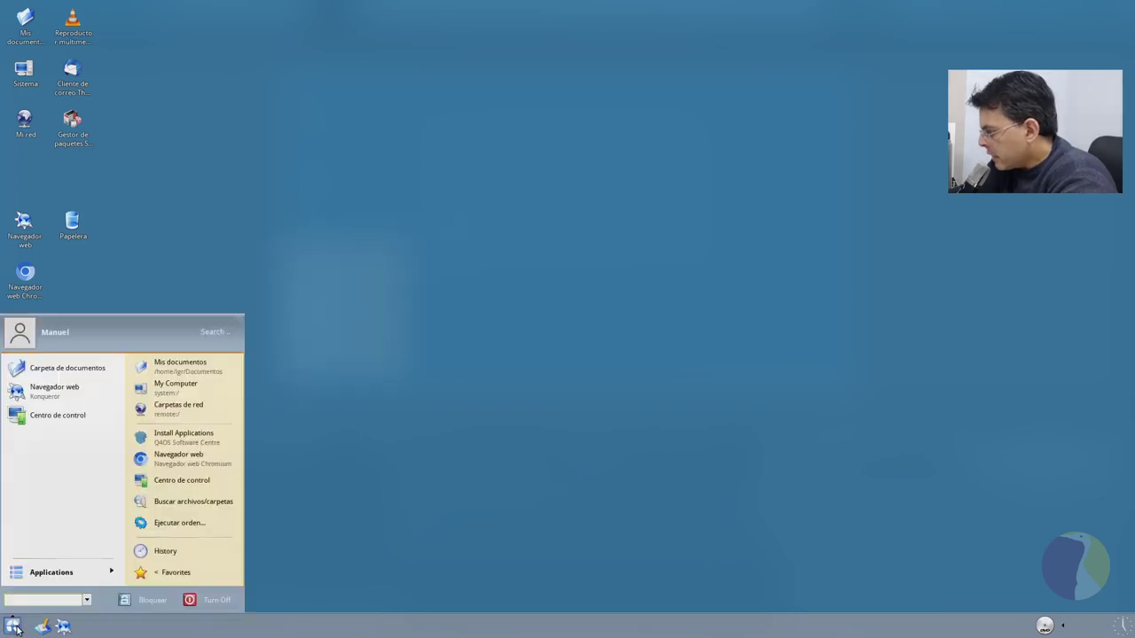
pyautogui.click(54, 573)
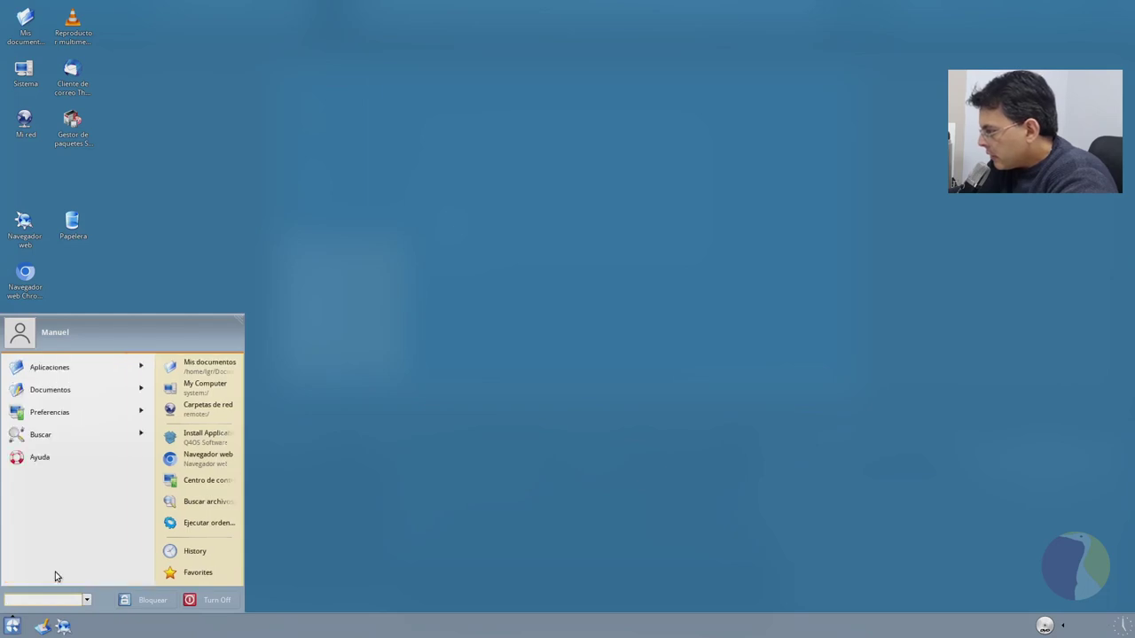
pyautogui.click(94, 418)
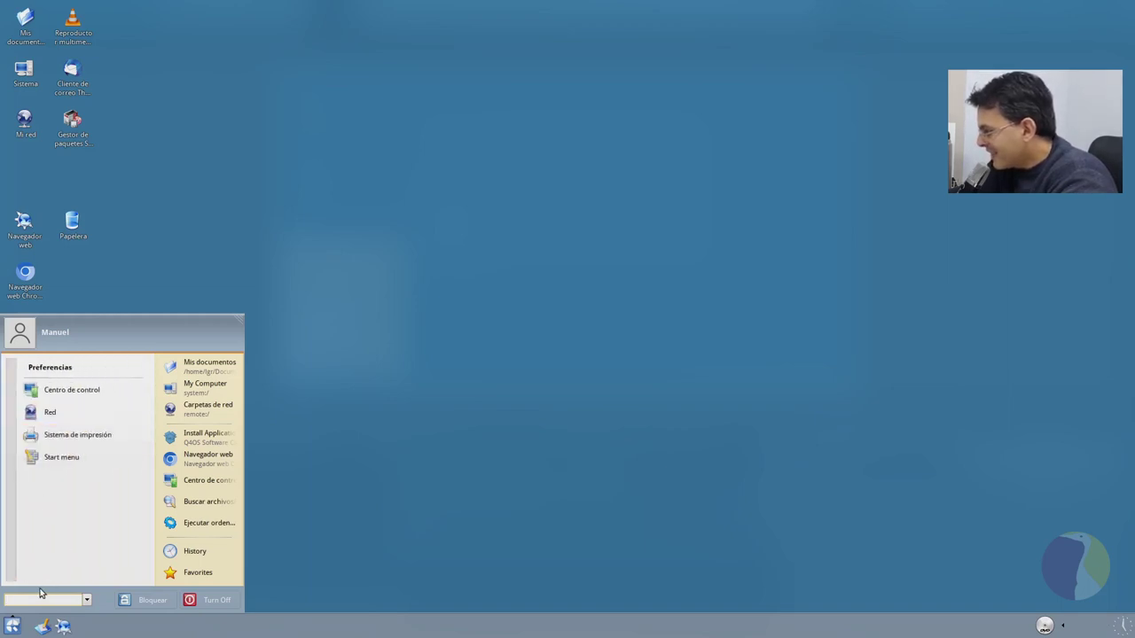
pyautogui.write('look')
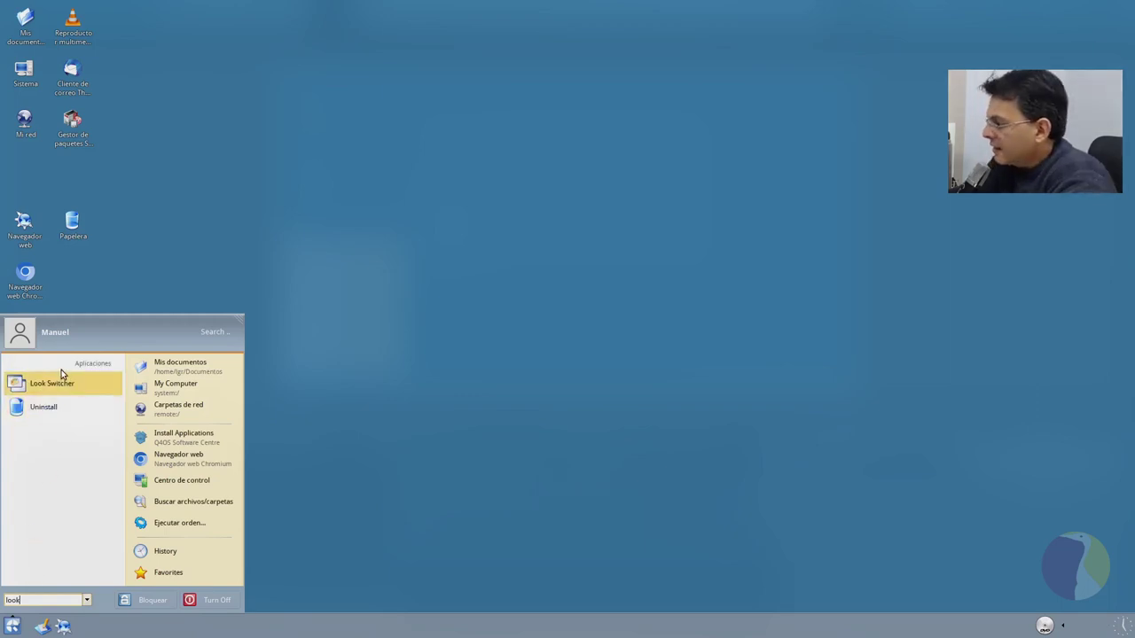
pyautogui.click(52, 384)
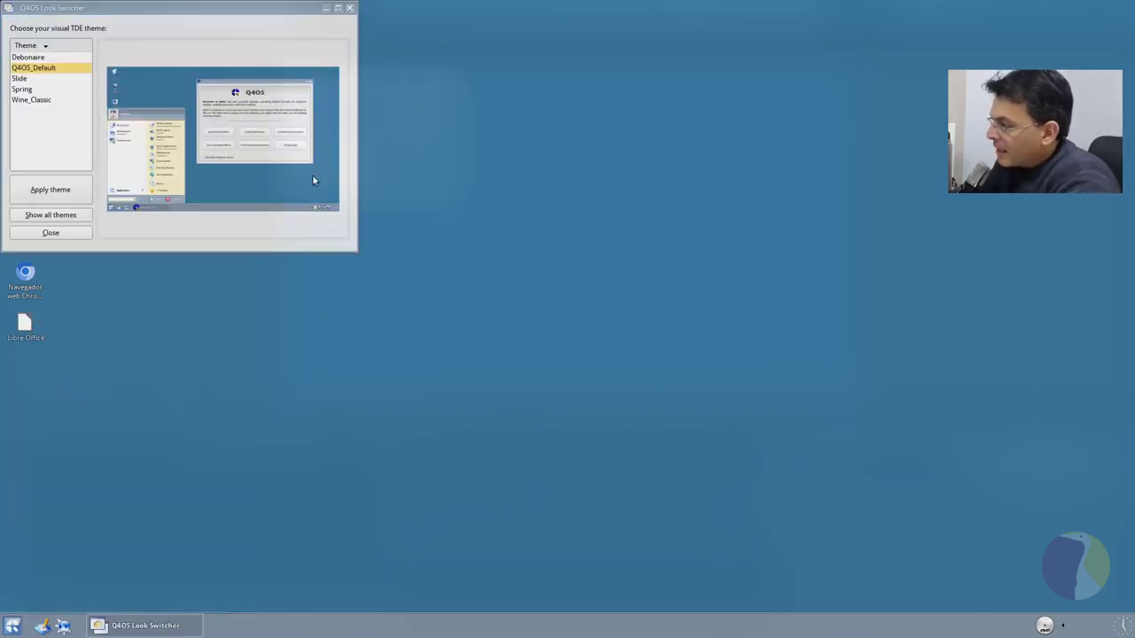
pyautogui.moveTo(222, 11); pyautogui.dragTo(620, 249)
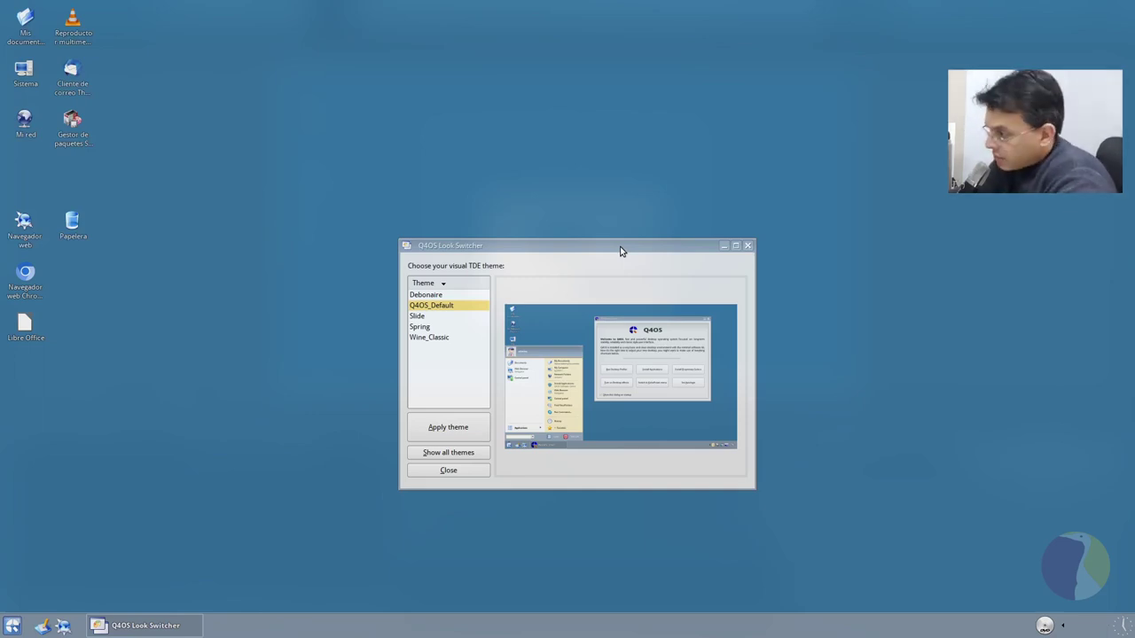
# - Preview Slide, Spring and Wine_Classic, then apply the Slide theme
pyautogui.click(448, 317)
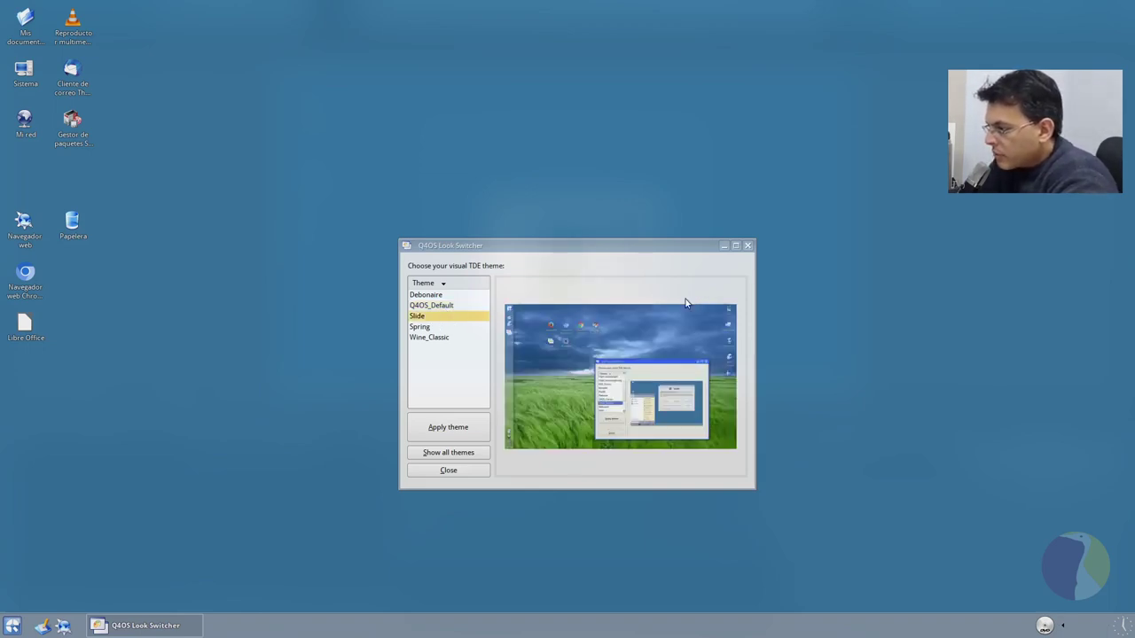
pyautogui.click(443, 328)
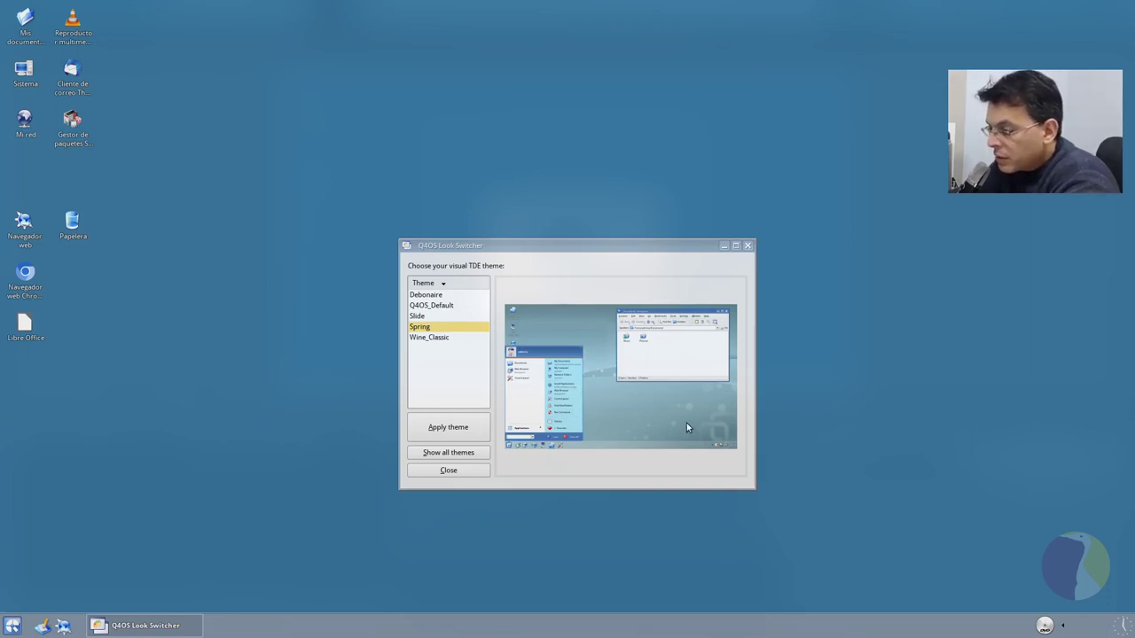
pyautogui.click(457, 341)
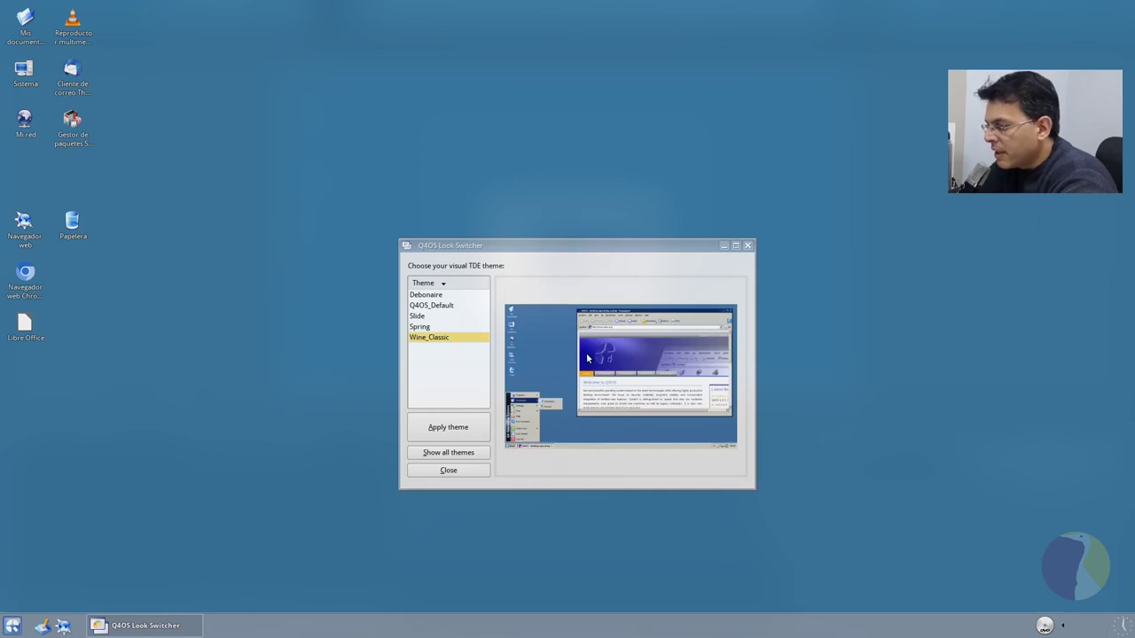
pyautogui.click(445, 317)
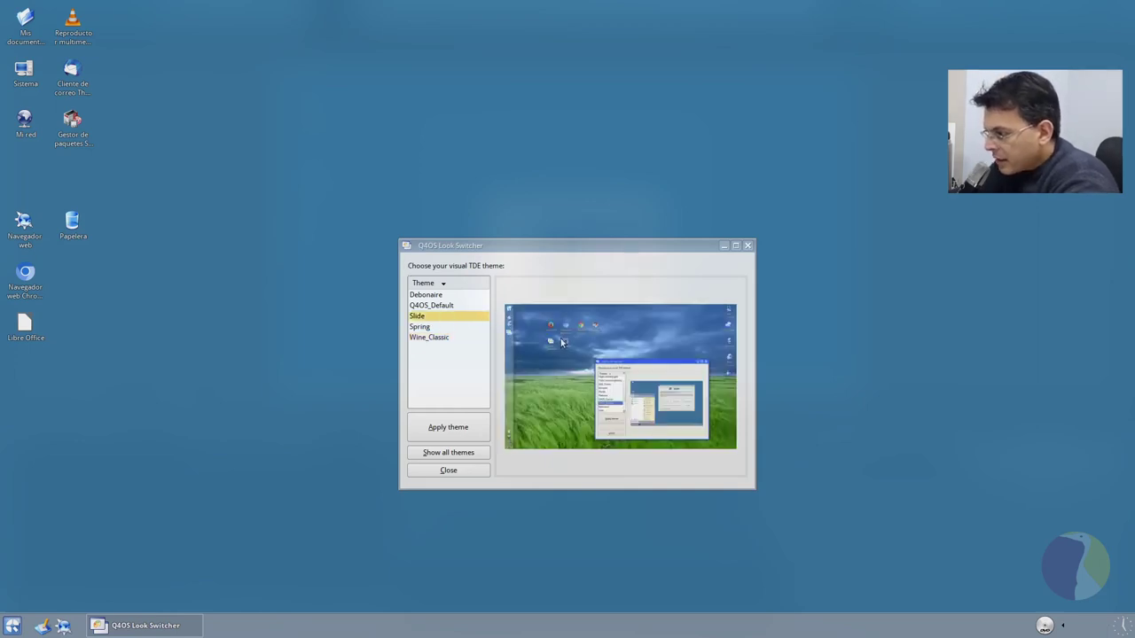
pyautogui.click(462, 431)
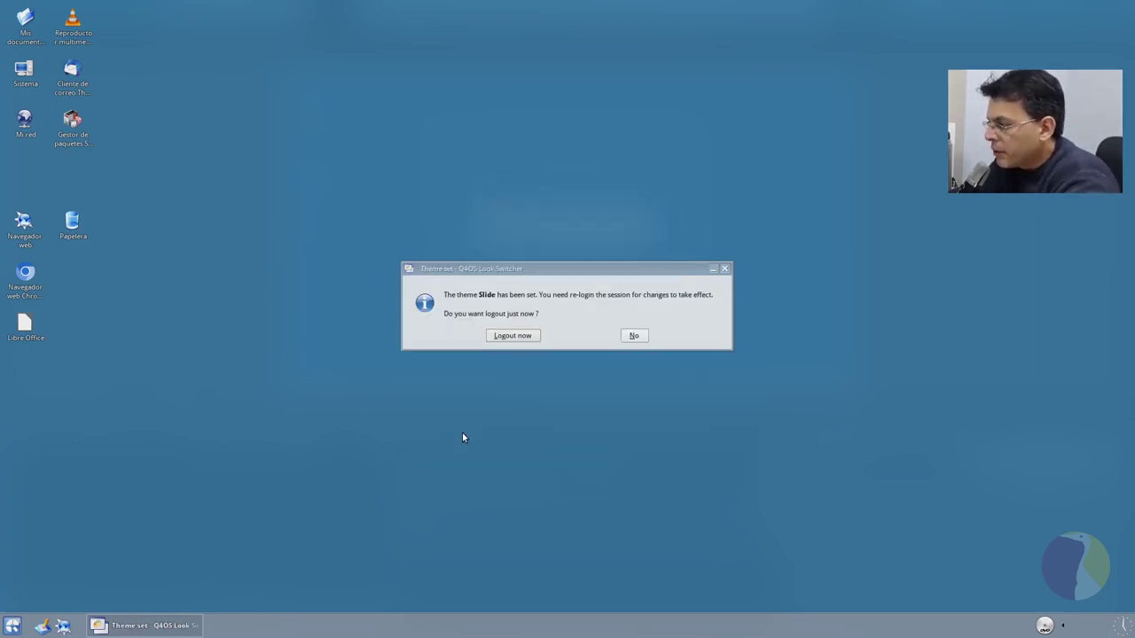
# - Log out, sign in at the tty1 console with user name and password, and run startx
pyautogui.click(512, 335)
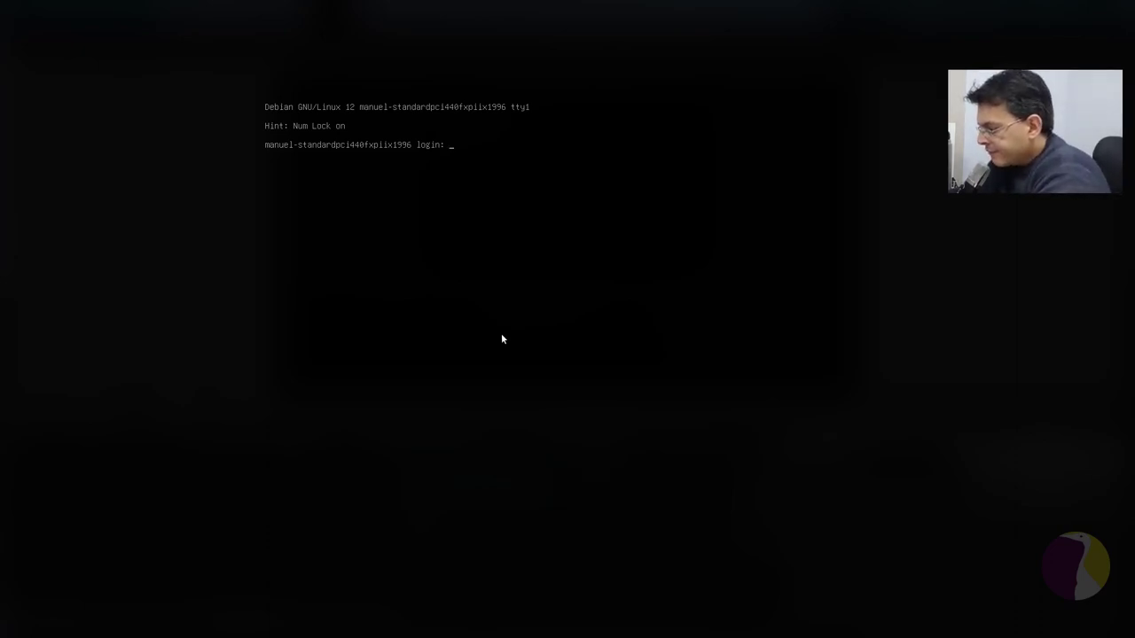
pyautogui.write('gr')
pyautogui.press('Return')
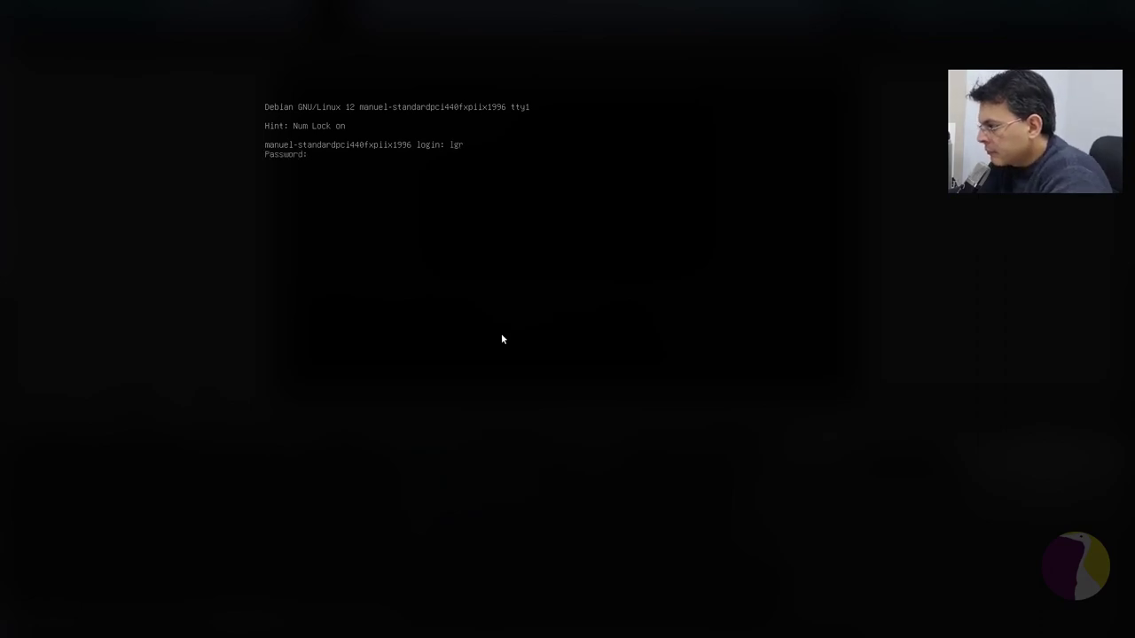
pyautogui.press('Return')
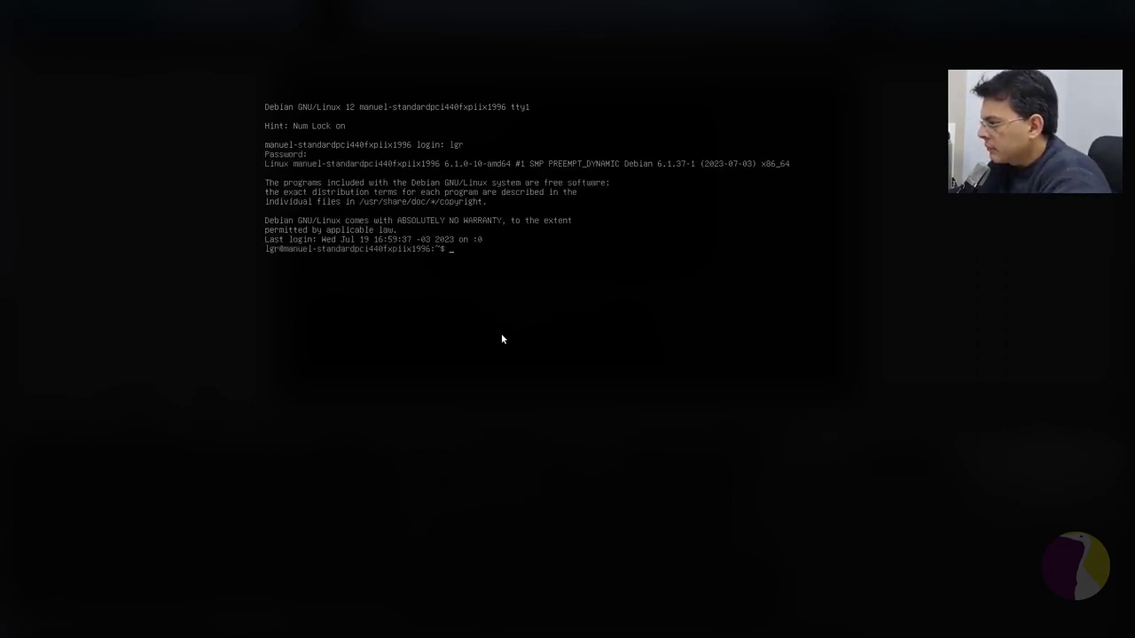
pyautogui.write('startx')
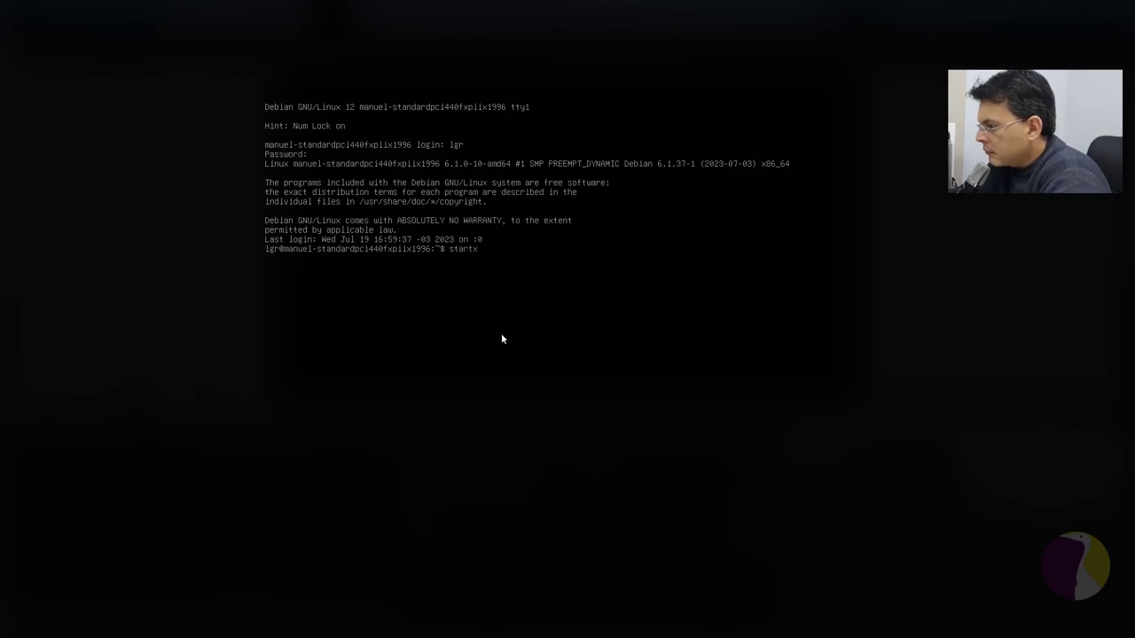
pyautogui.press('Return')
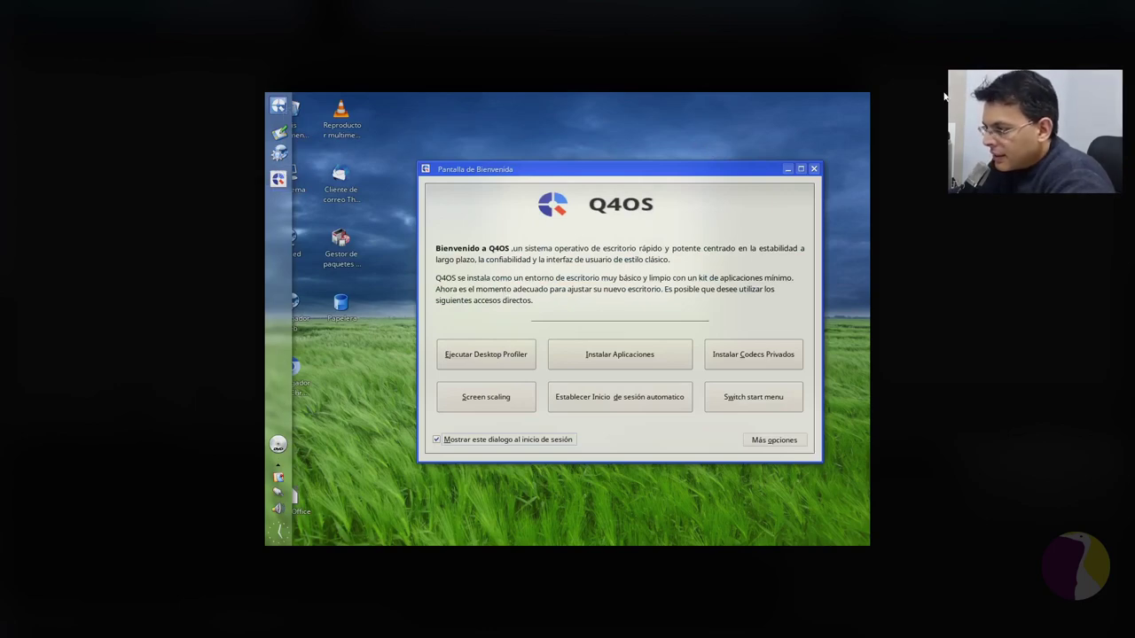
# - Close the welcome screen and Control Center peripherals window, trying the desktop menu and calendar
pyautogui.click(814, 169)
pyautogui.rightClick(580, 253)
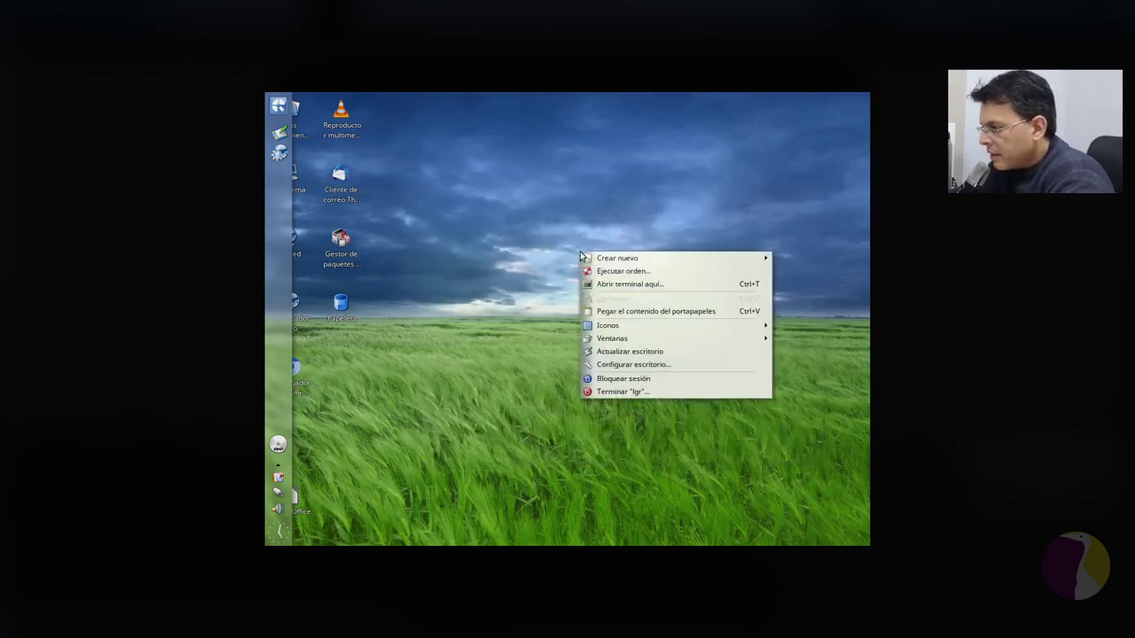
pyautogui.click(500, 257)
pyautogui.rightClick(500, 254)
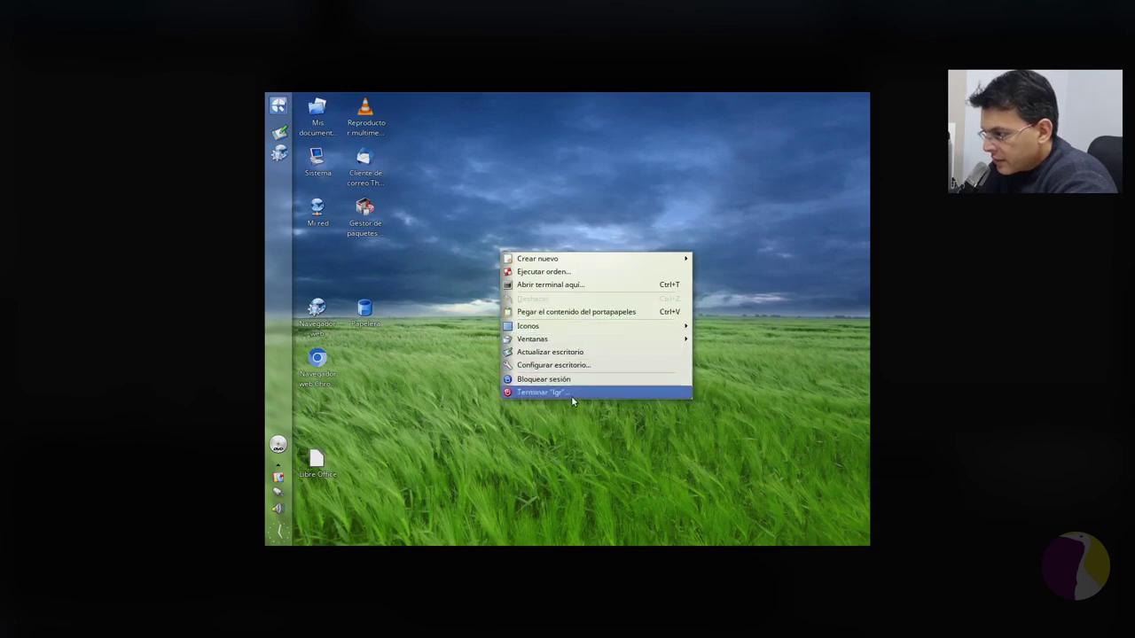
pyautogui.click(570, 220)
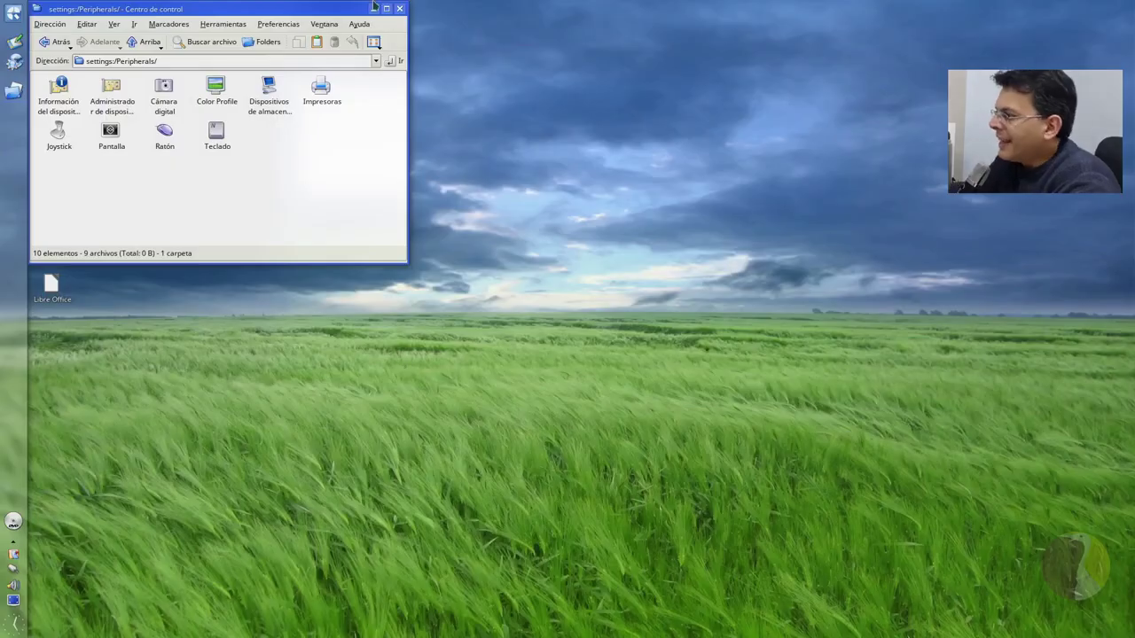
pyautogui.click(398, 9)
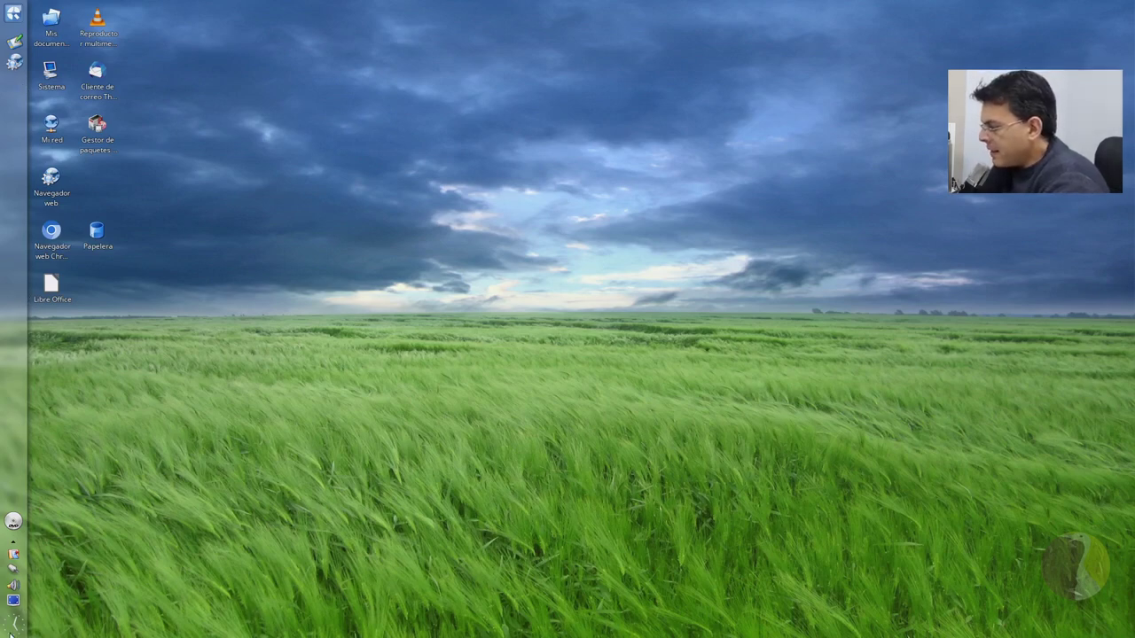
pyautogui.click(18, 623)
pyautogui.click(10, 633)
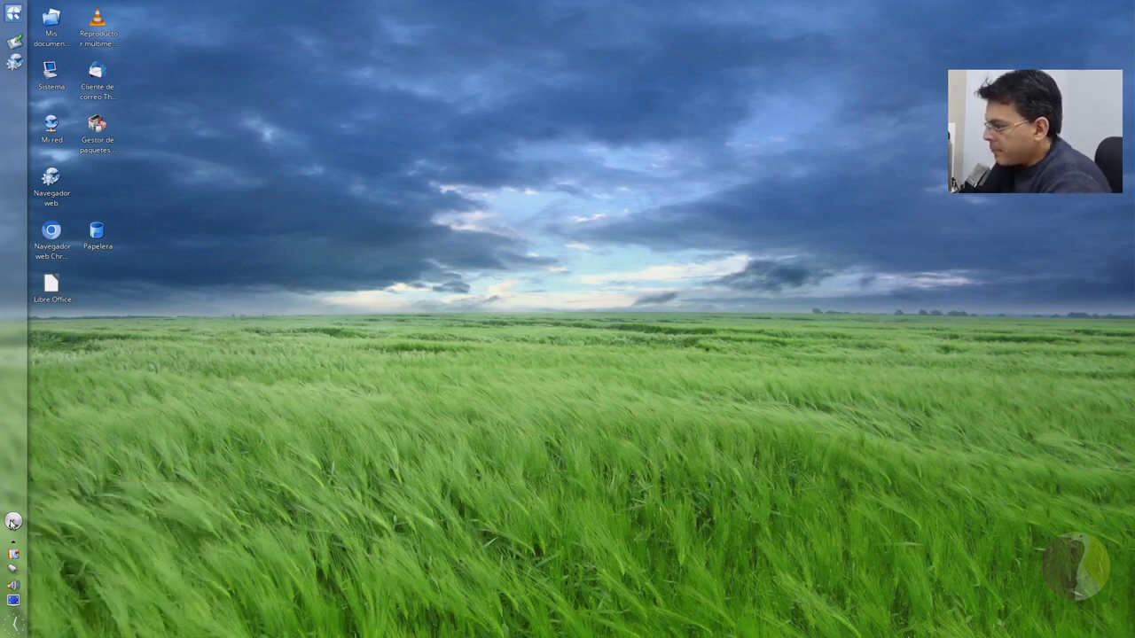
# - Enlarge the start menu, open and close Centro de control, then reopen the menu
pyautogui.click(14, 14)
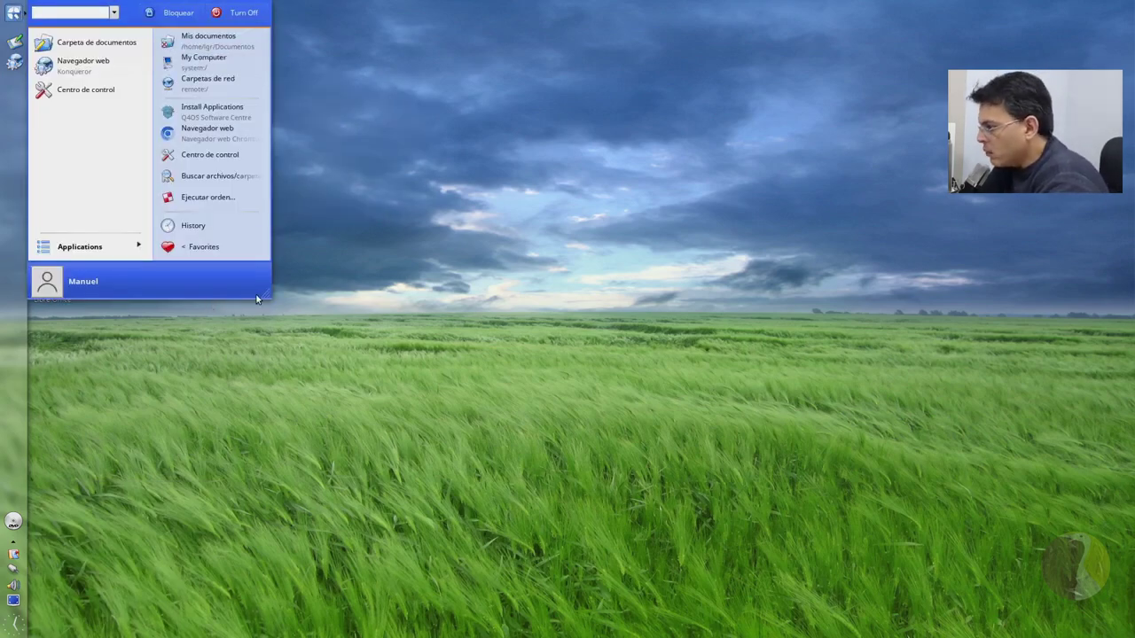
pyautogui.moveTo(272, 297); pyautogui.dragTo(519, 457)
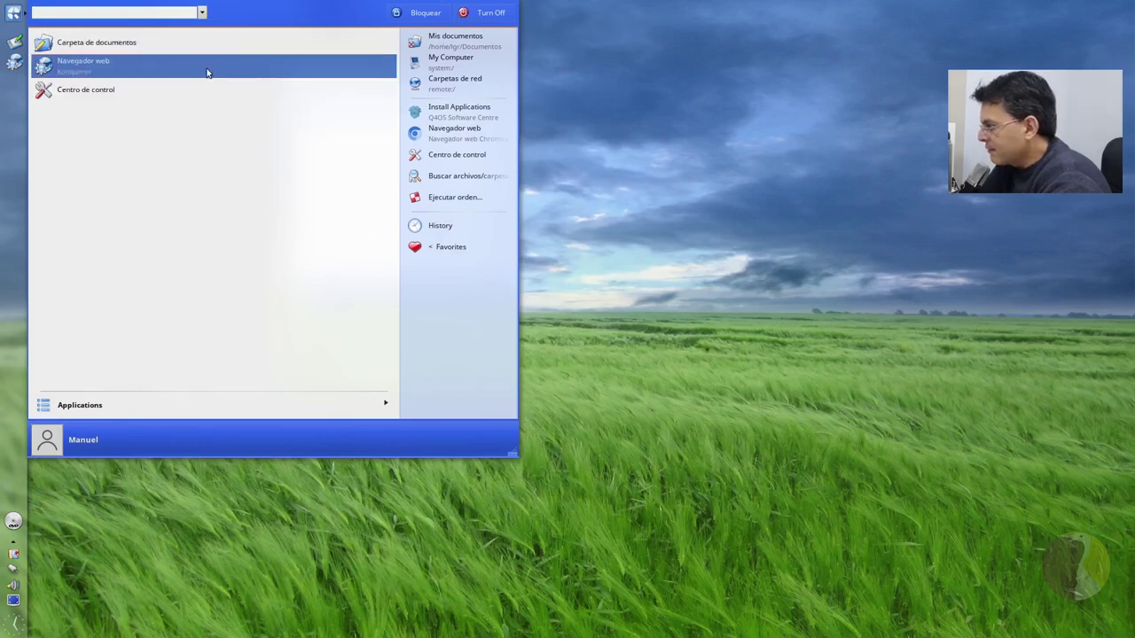
pyautogui.click(136, 94)
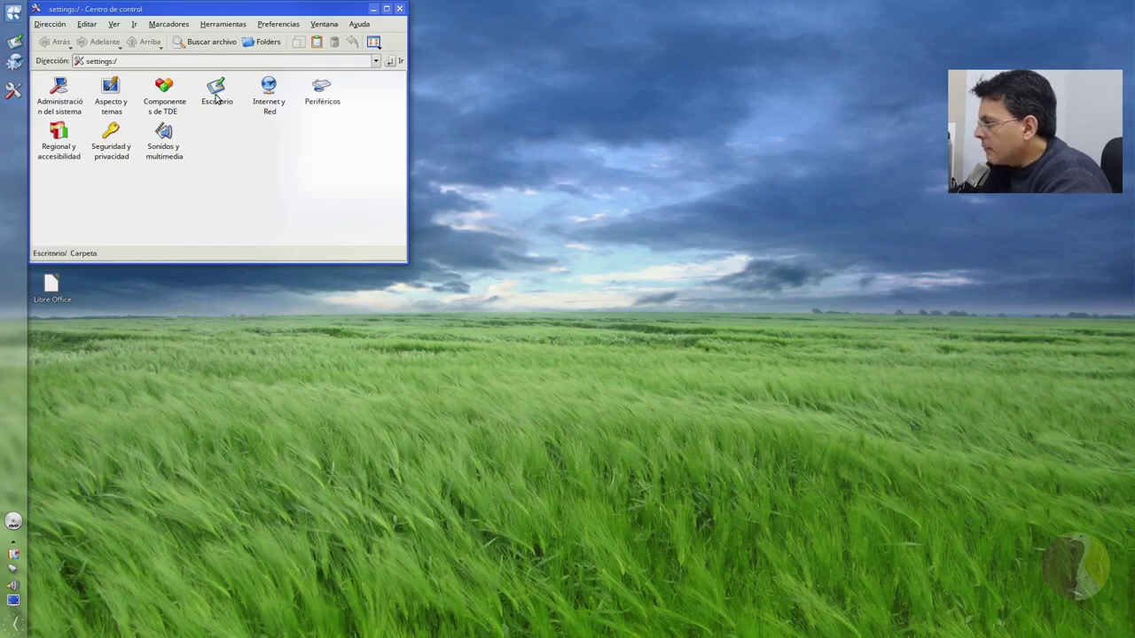
pyautogui.click(399, 8)
pyautogui.press('super')
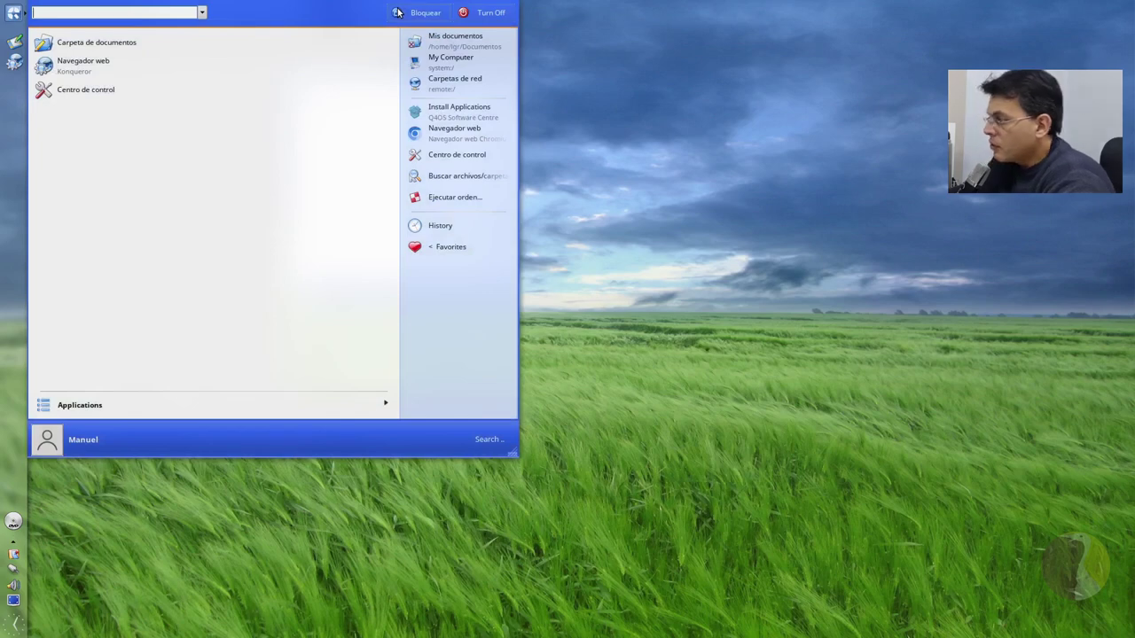
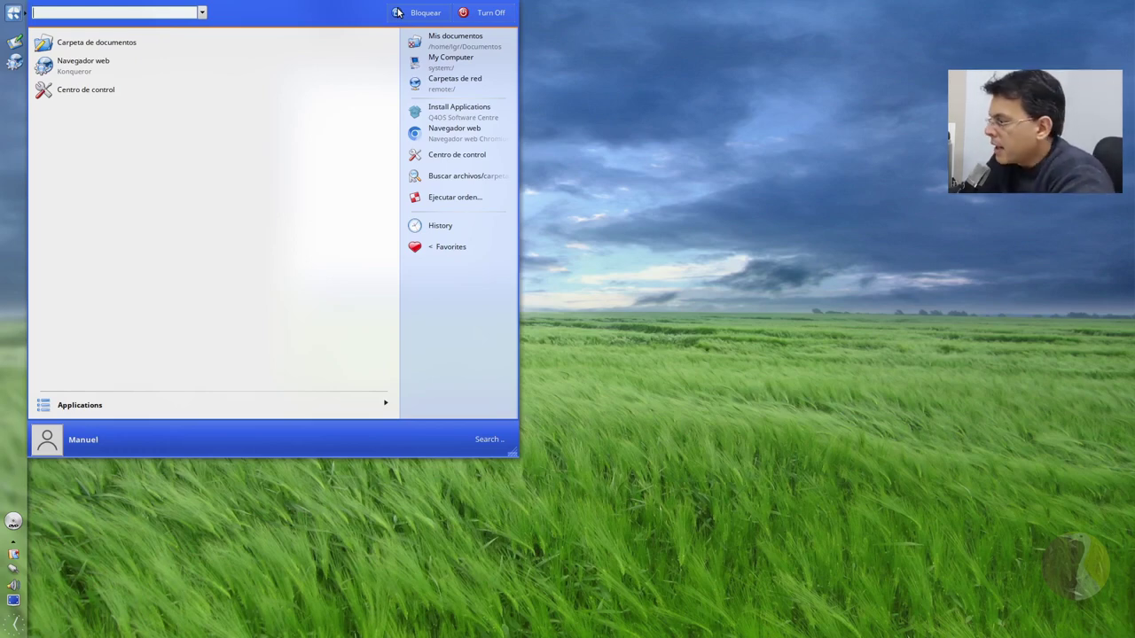
# - Launch Look Switcher by searching 'look' in the start menu, then centre its window
pyautogui.moveTo(278, 6)
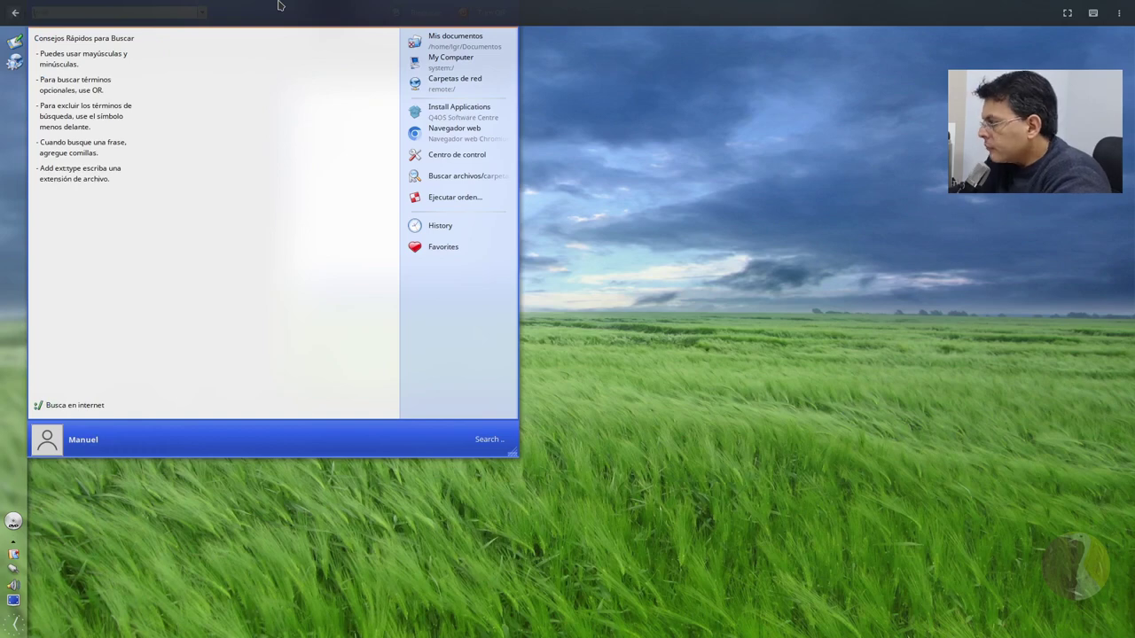
pyautogui.write('look')
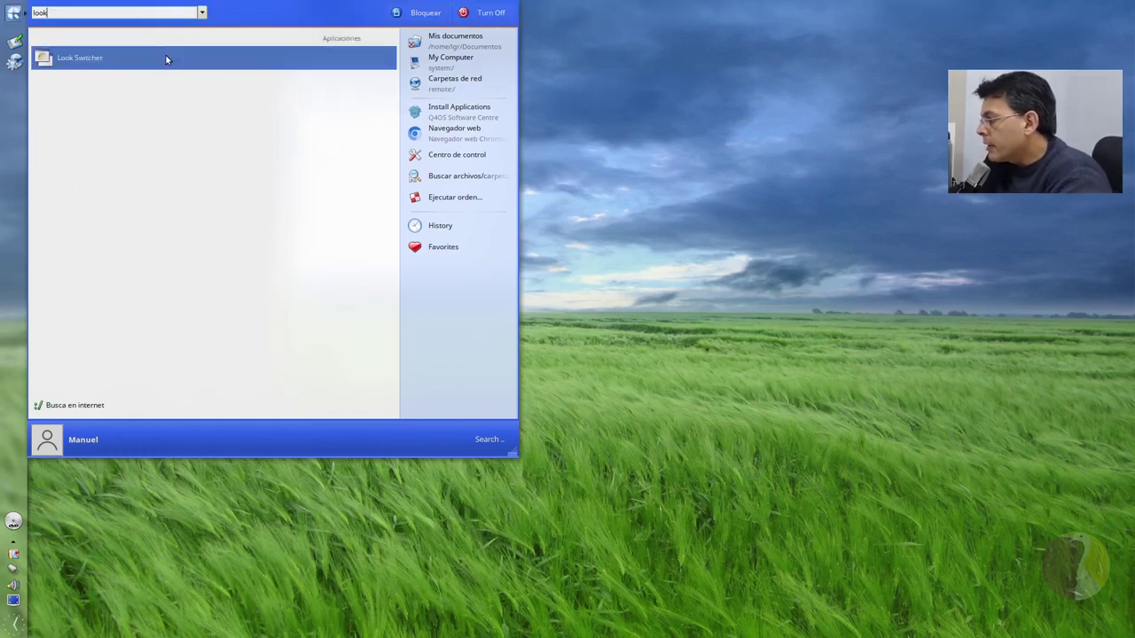
pyautogui.click(165, 58)
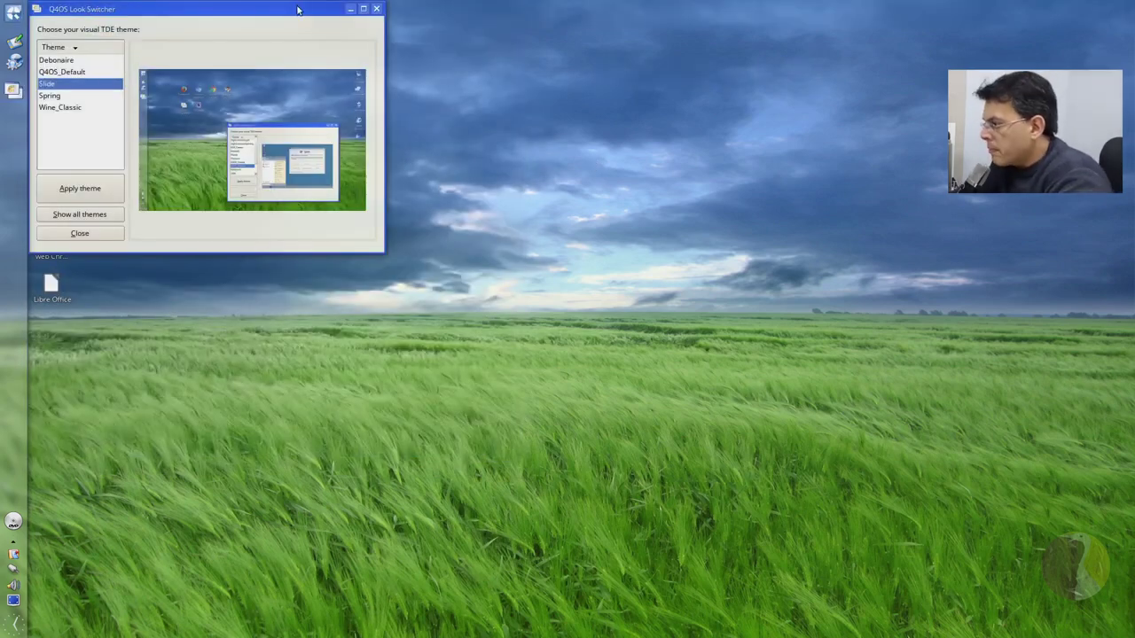
pyautogui.moveTo(297, 9); pyautogui.dragTo(663, 220)
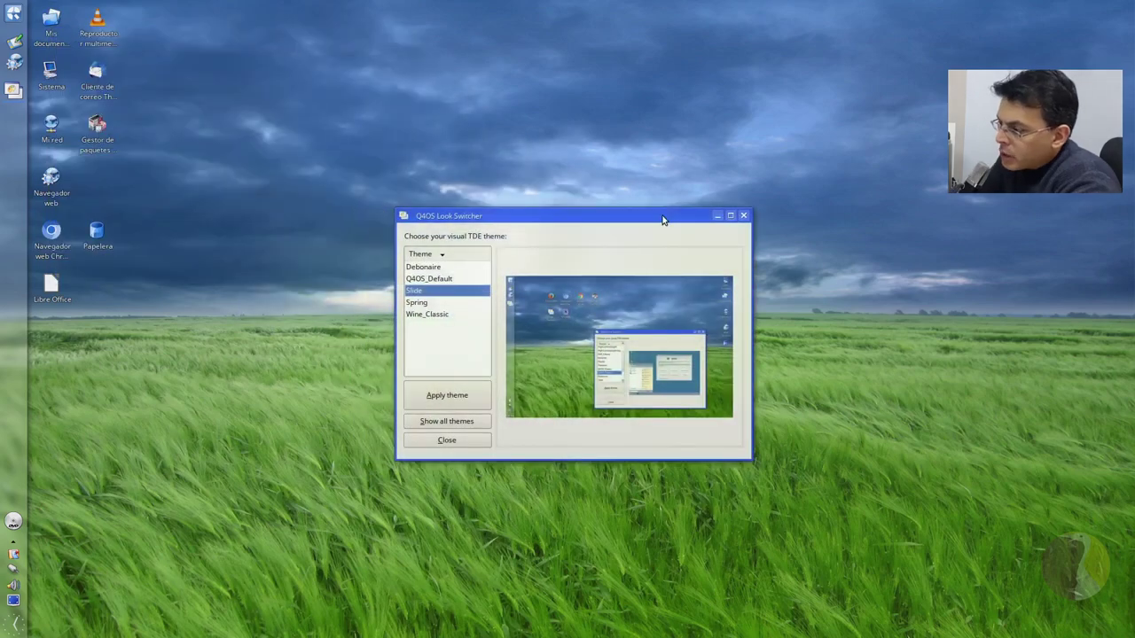
# - Apply the Spring theme and log out immediately so it takes effect
pyautogui.click(456, 302)
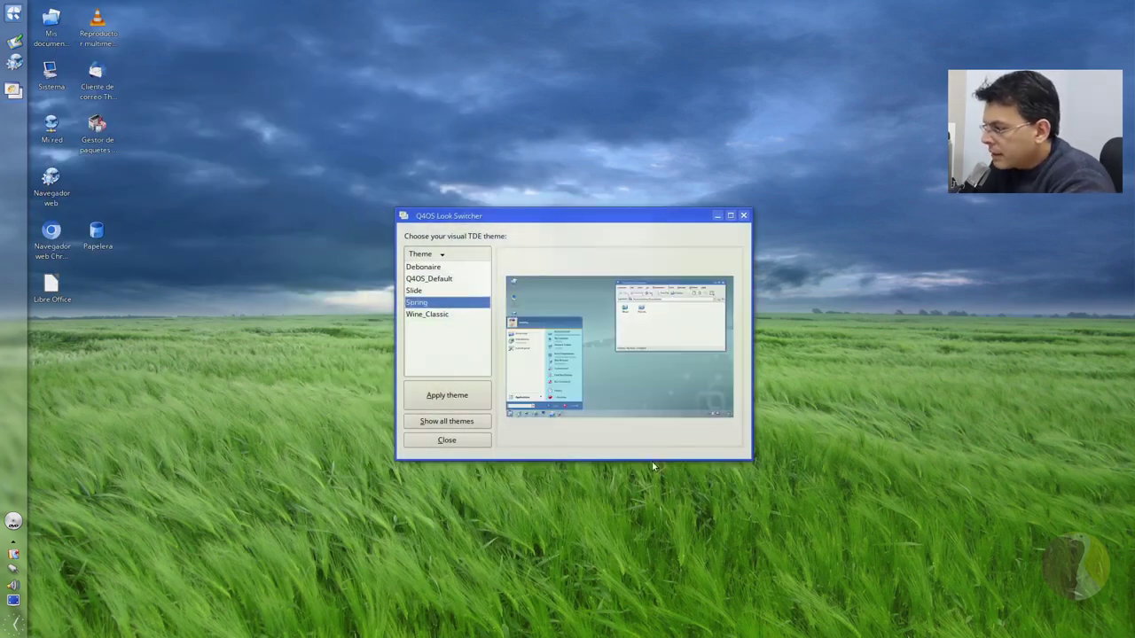
pyautogui.click(452, 395)
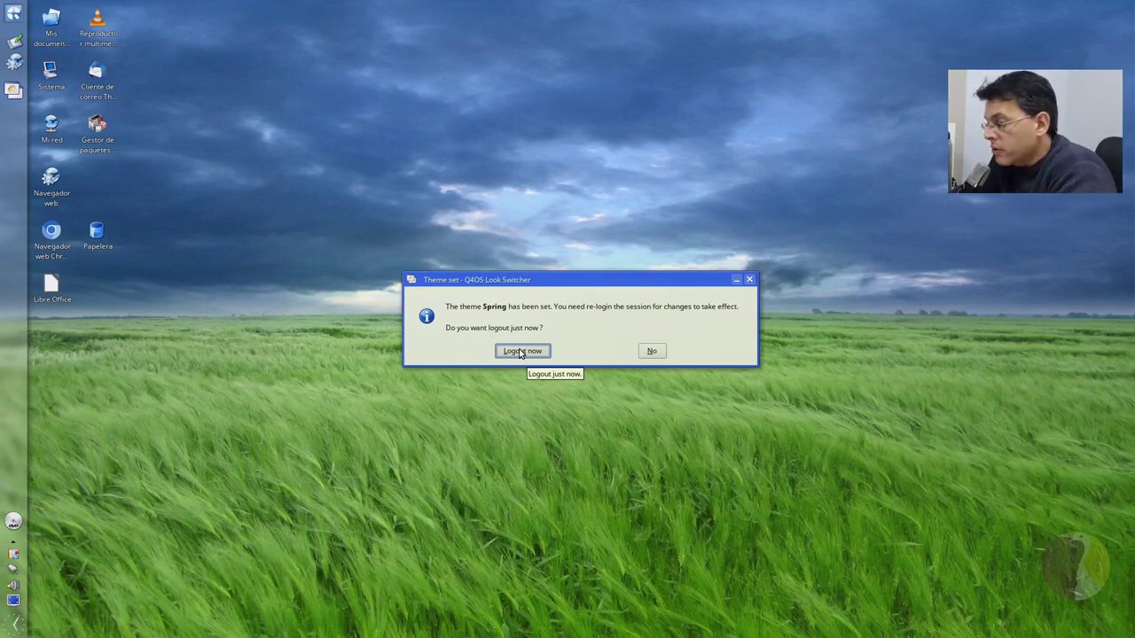
pyautogui.click(521, 353)
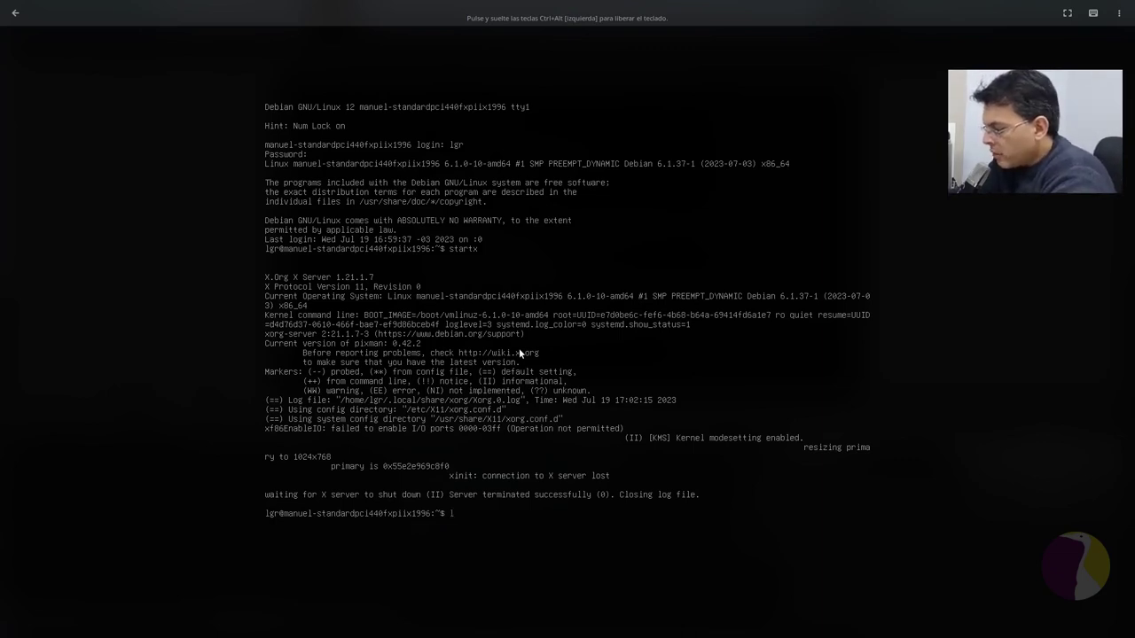
# - At the console prompt, enter 12, then run startx to relaunch the Trinity desktop
pyautogui.press('Return')
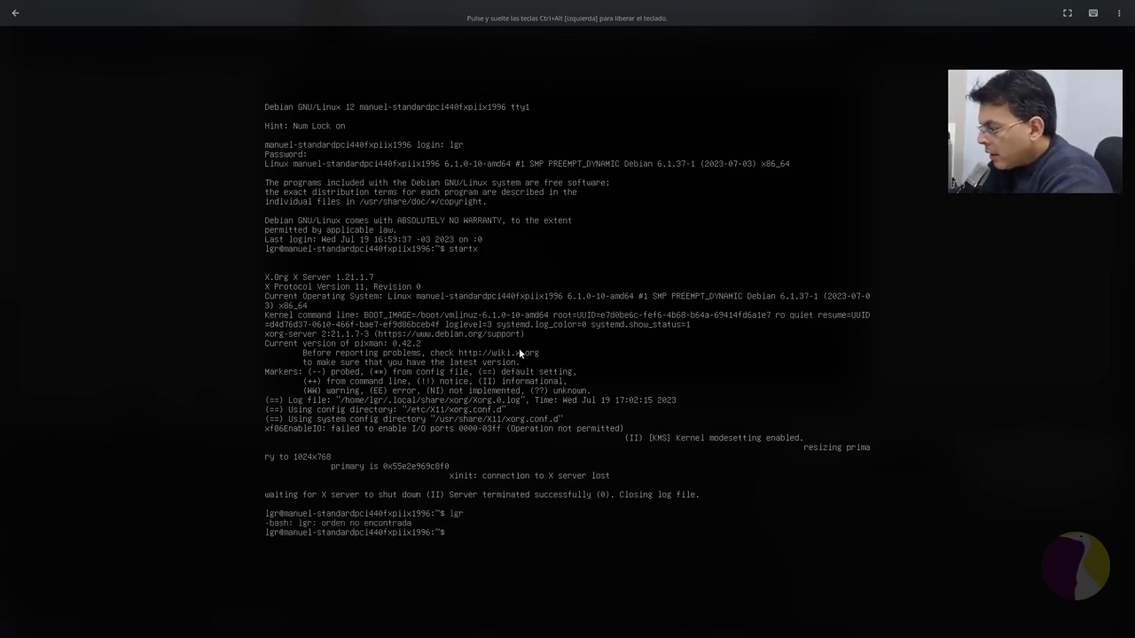
pyautogui.write('12')
pyautogui.press('Return')
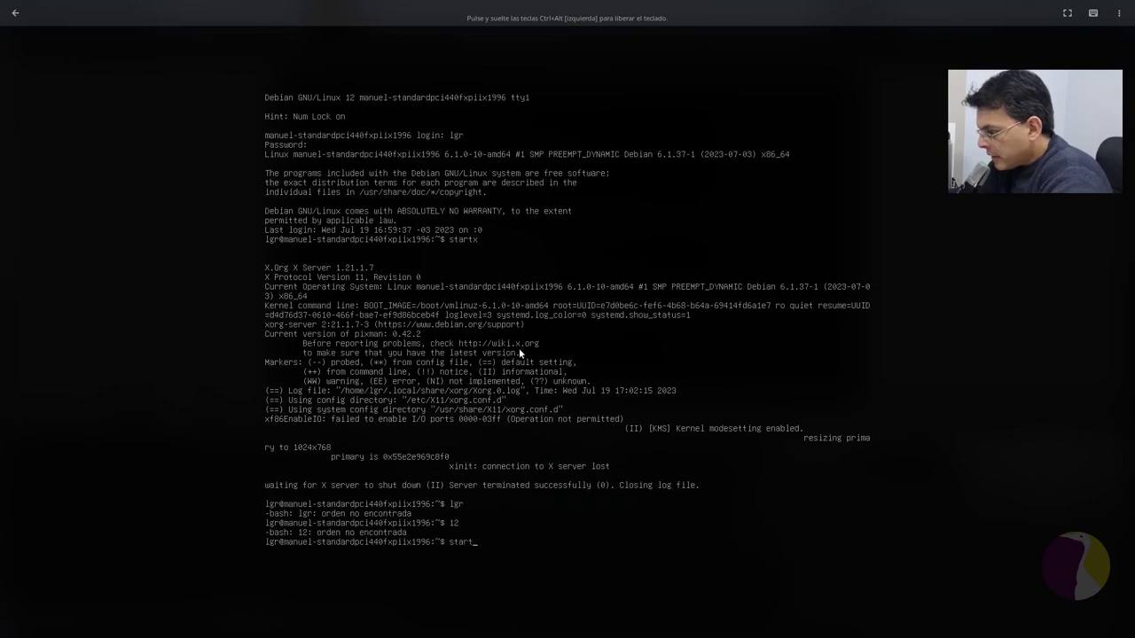
pyautogui.write('start')
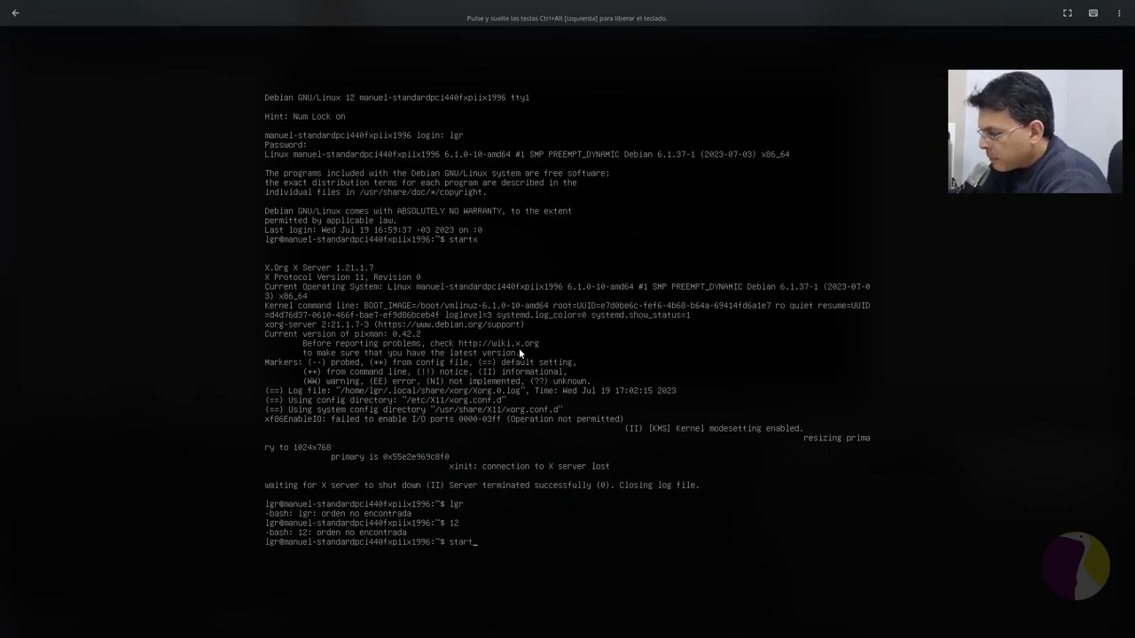
pyautogui.write('x')
pyautogui.press('Return')
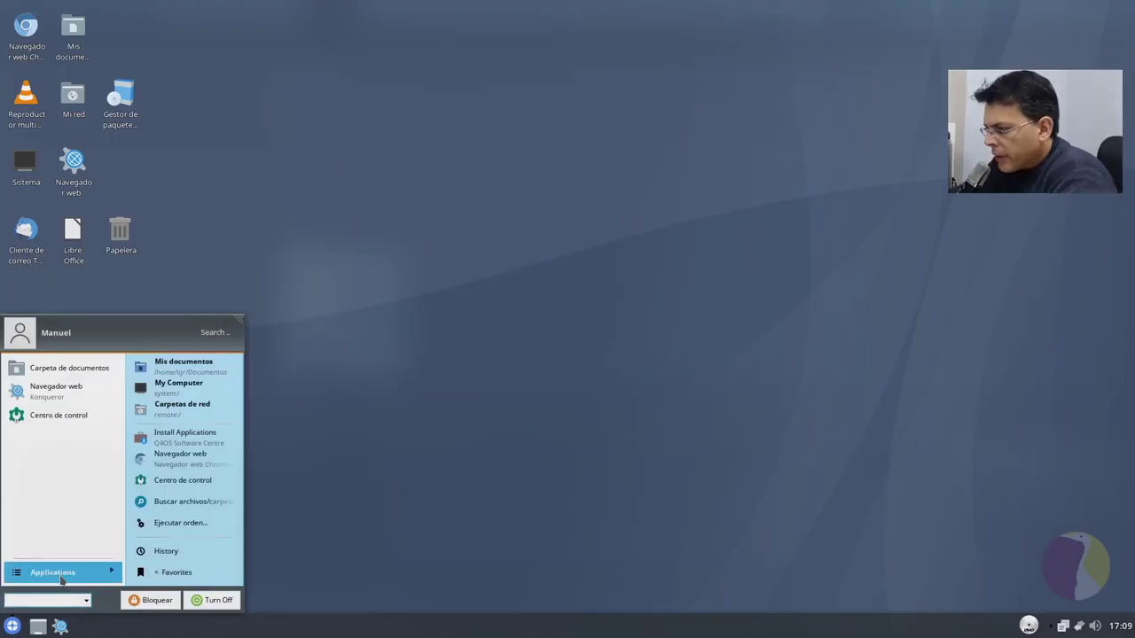
# - Launch Gestor de ficheros (Dolphin) from the Applications > Sistema menu
pyautogui.click(44, 576)
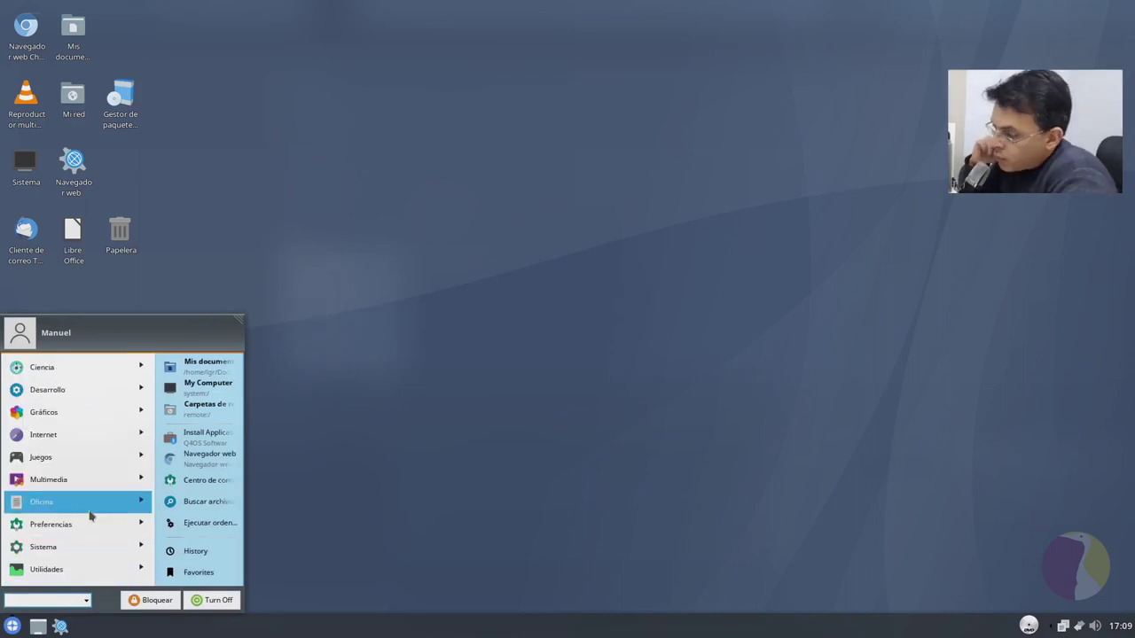
pyautogui.click(80, 555)
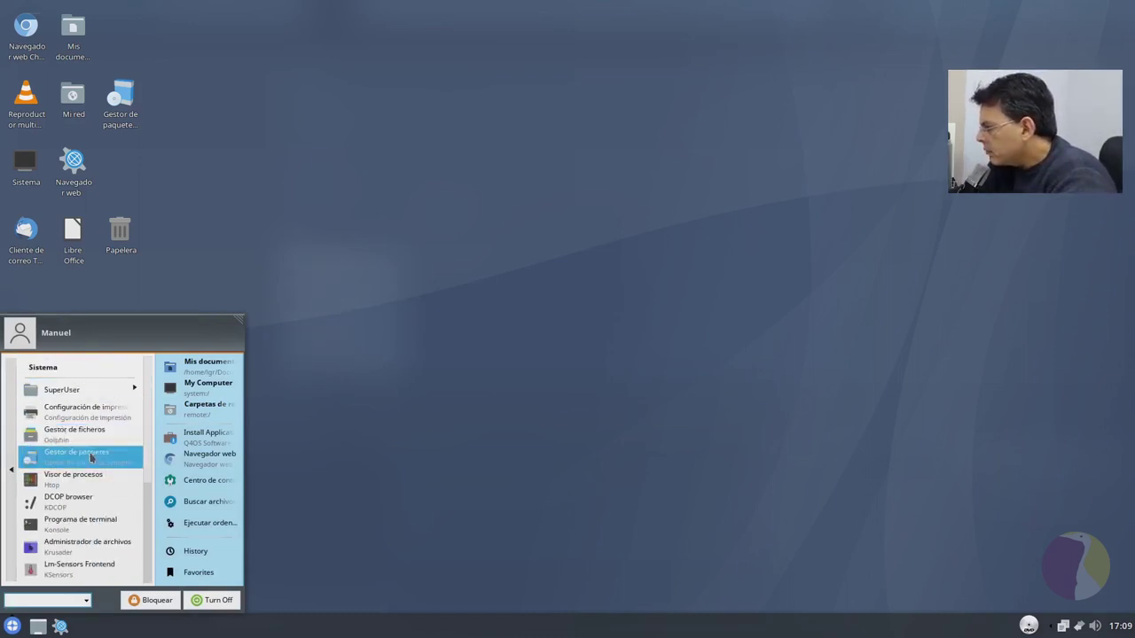
pyautogui.scroll(-3, 91, 458)
pyautogui.scroll(3, 90, 452)
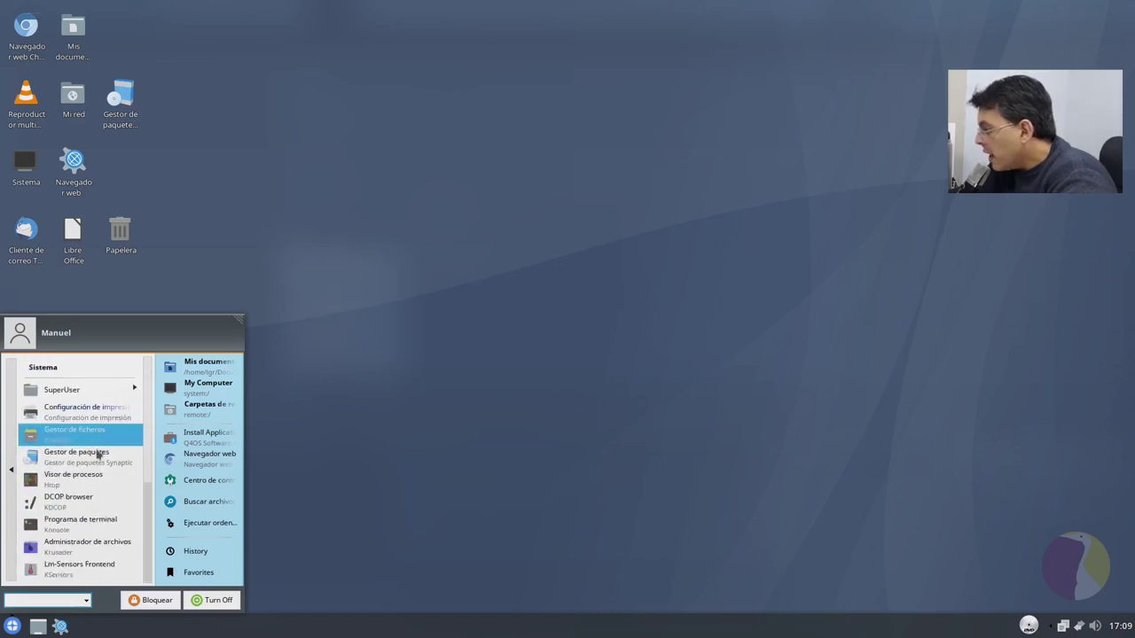
pyautogui.click(101, 434)
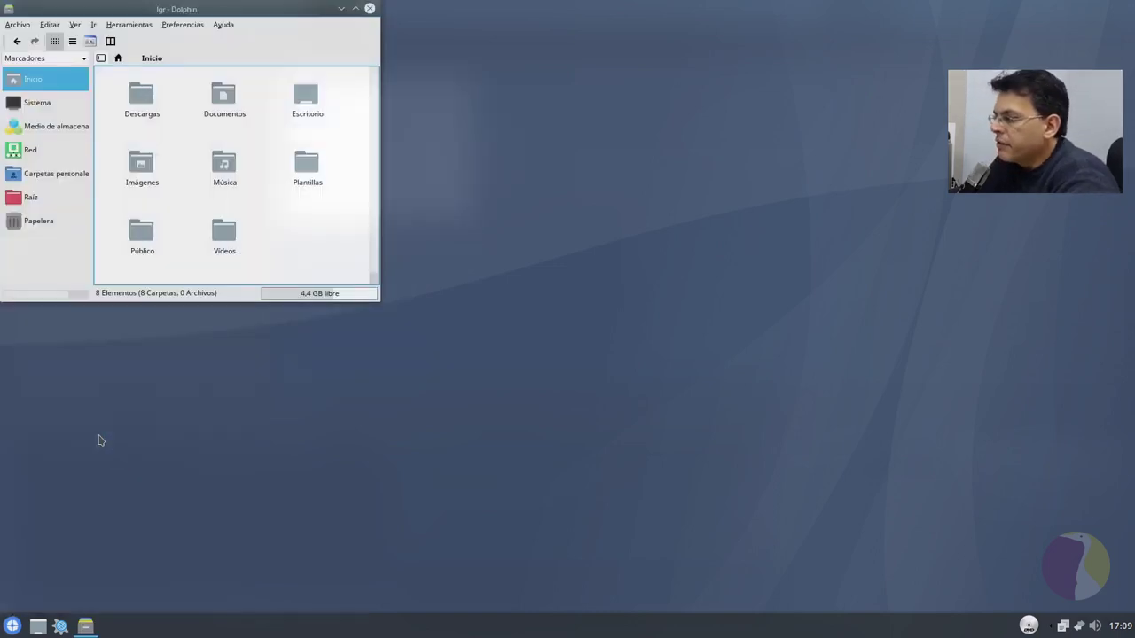
# - Maximize Dolphin, widen its sidebar, and show Ayuda > Acerca de Dolphin
pyautogui.click(356, 10)
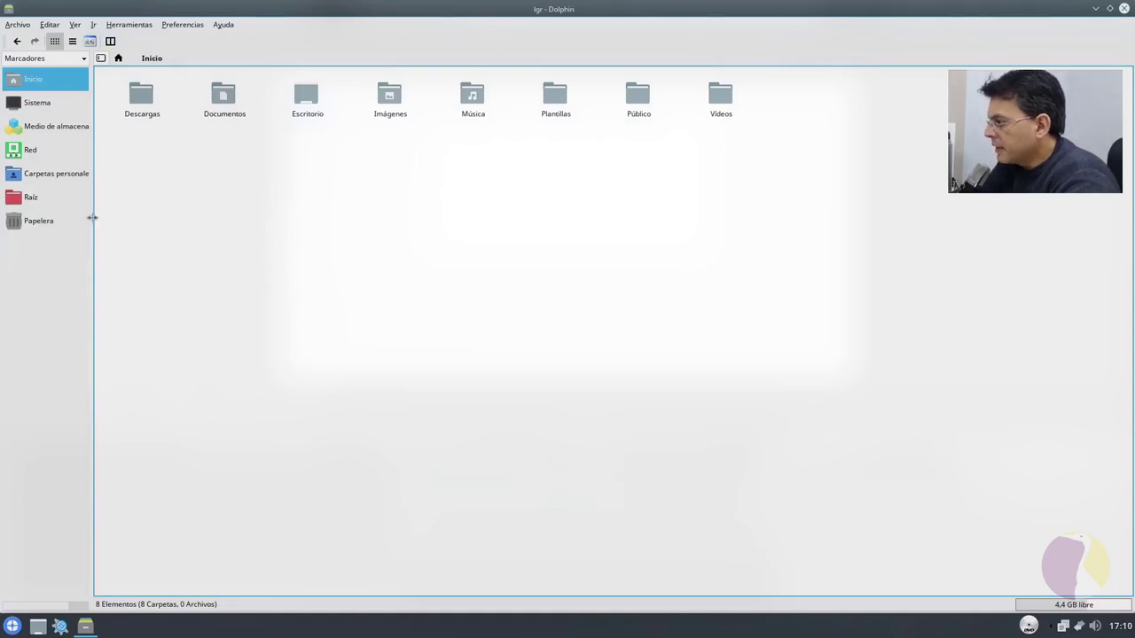
pyautogui.moveTo(90, 217); pyautogui.dragTo(136, 218)
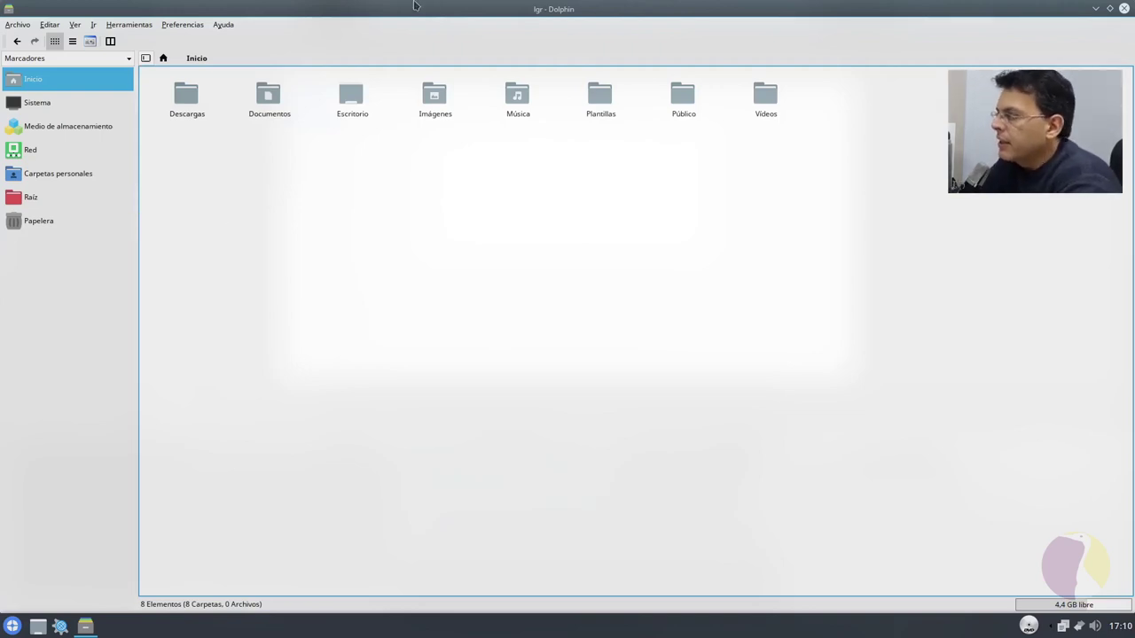
pyautogui.click(223, 24)
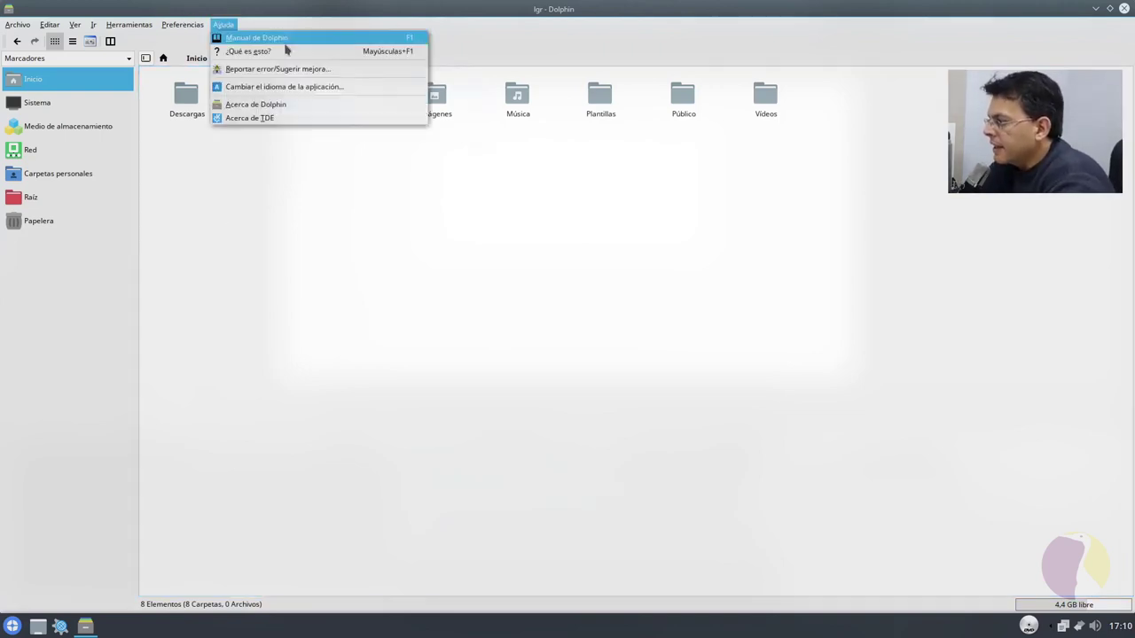
pyautogui.click(285, 110)
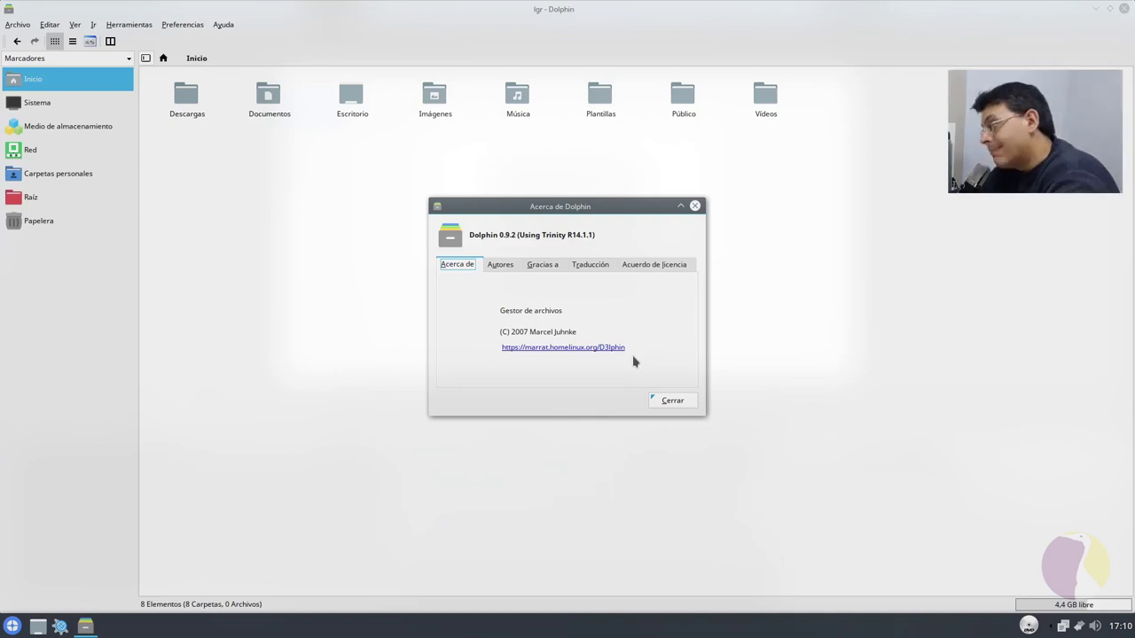
# - Close the About box showing version 0.9.2, then close Dolphin
pyautogui.click(725, 318)
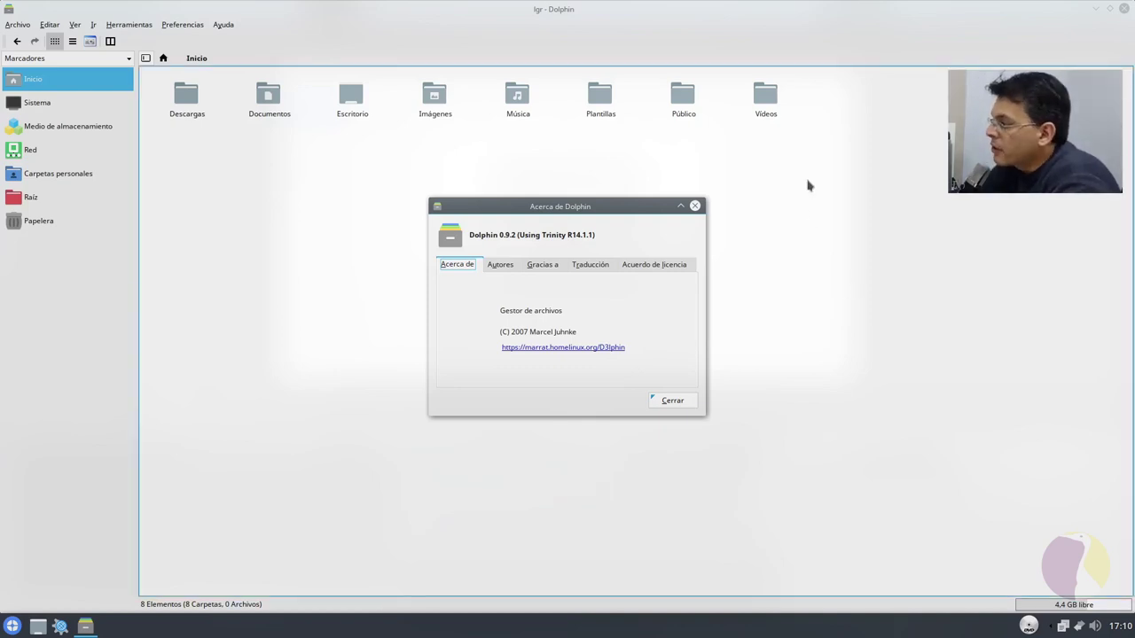
pyautogui.click(695, 207)
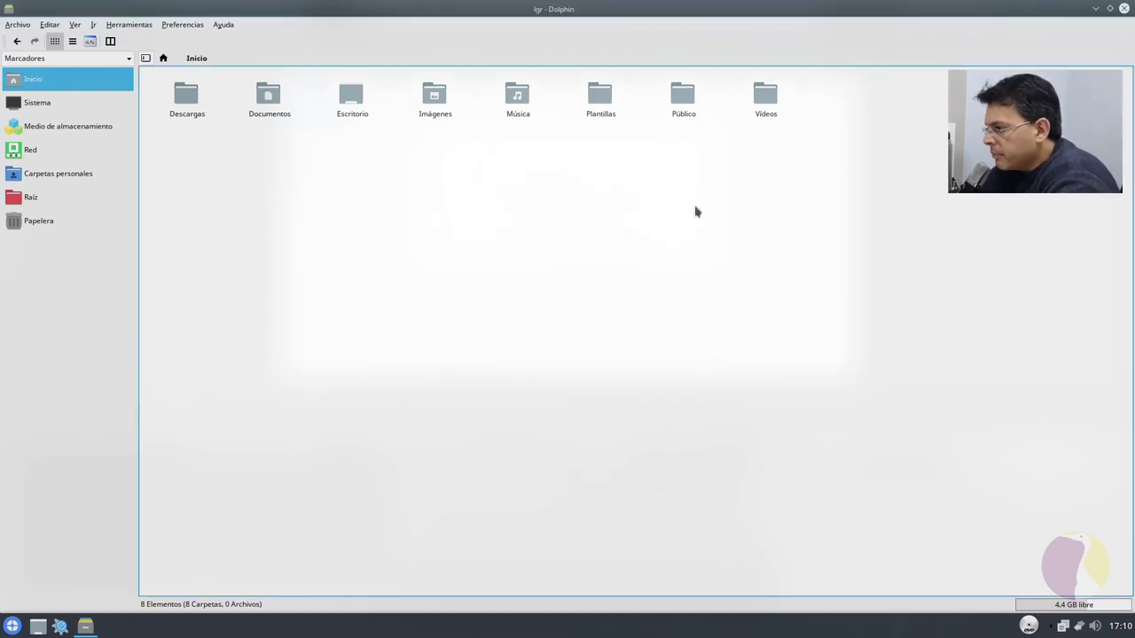
pyautogui.click(1124, 8)
# - Browse the Sistema category in the launcher, then return to the top-level category list
pyautogui.press('super')
pyautogui.press('super')
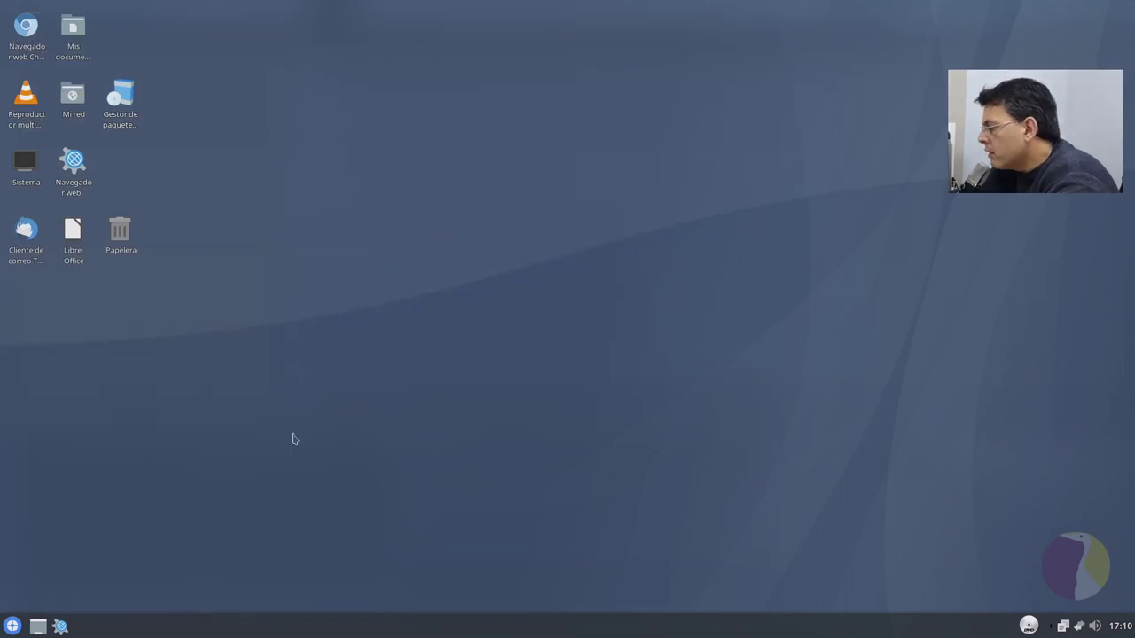
pyautogui.press('super')
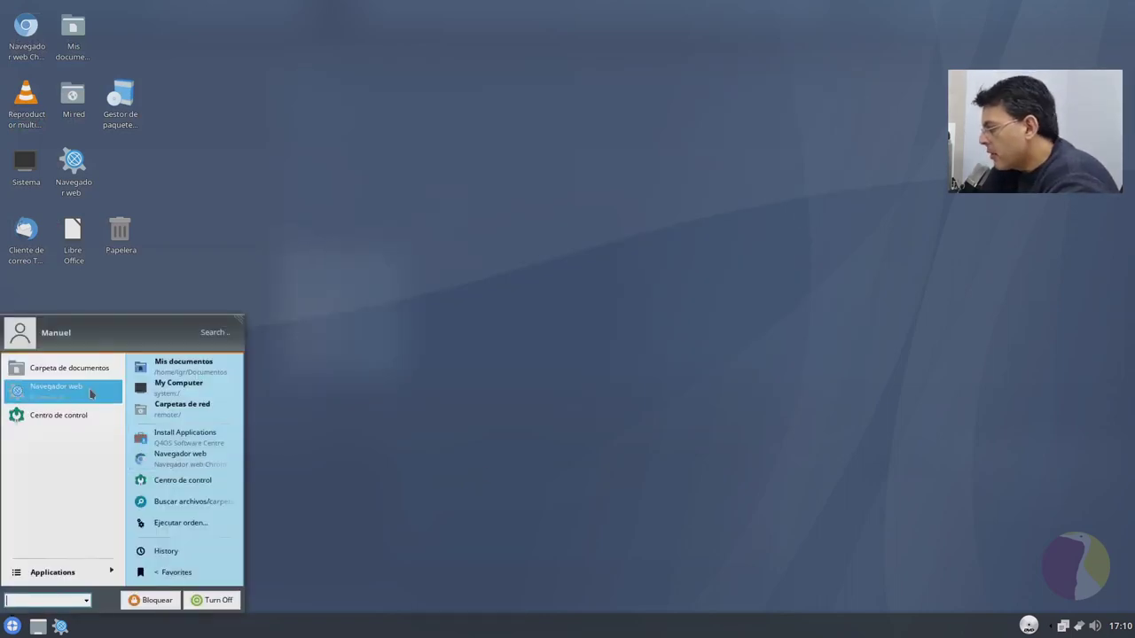
pyautogui.click(100, 570)
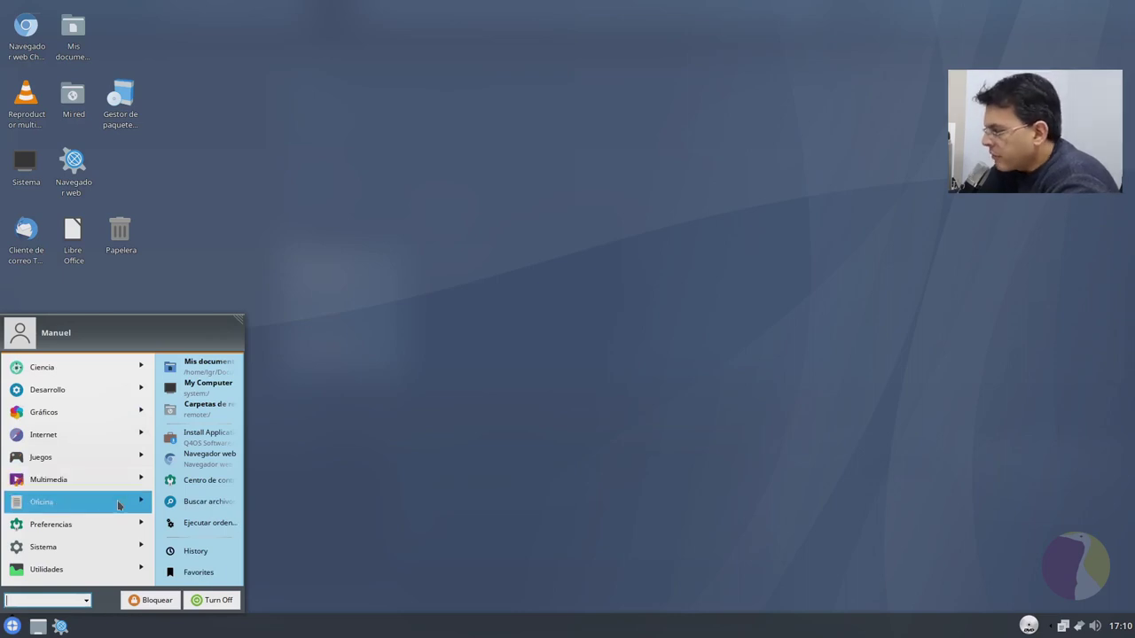
pyautogui.click(105, 552)
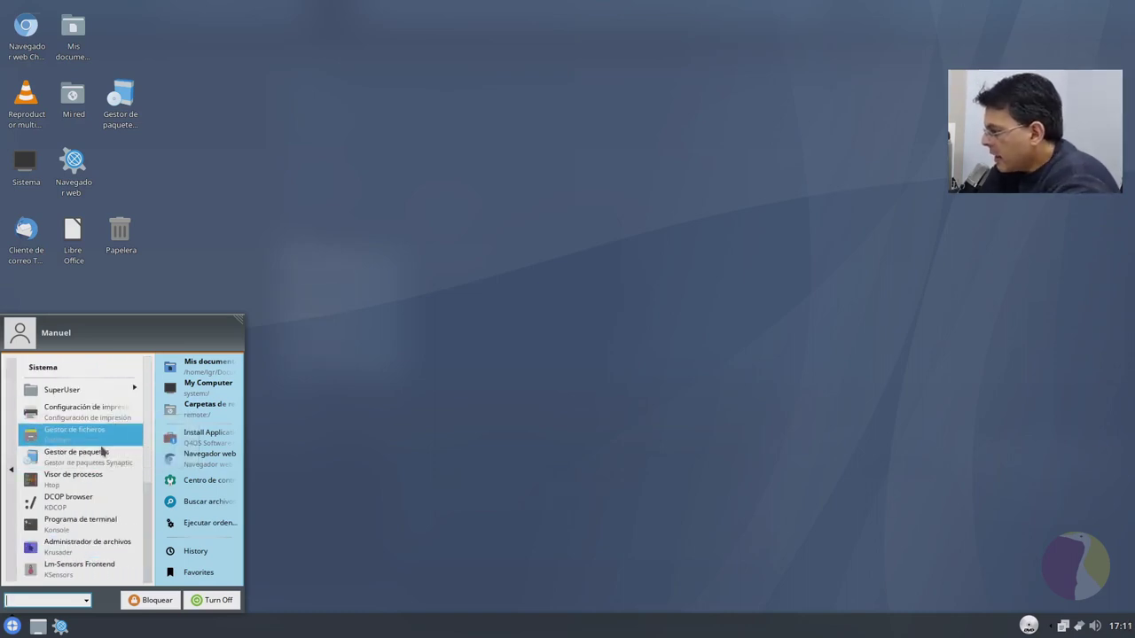
pyautogui.scroll(-1, 102, 452)
pyautogui.scroll(-1, 102, 452)
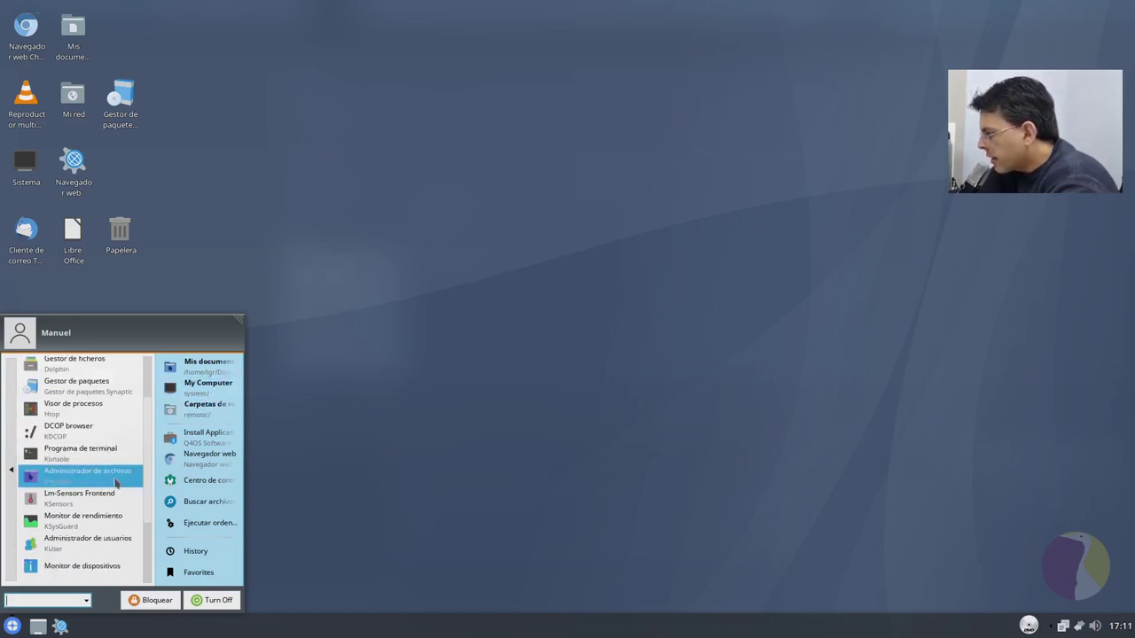
pyautogui.click(12, 428)
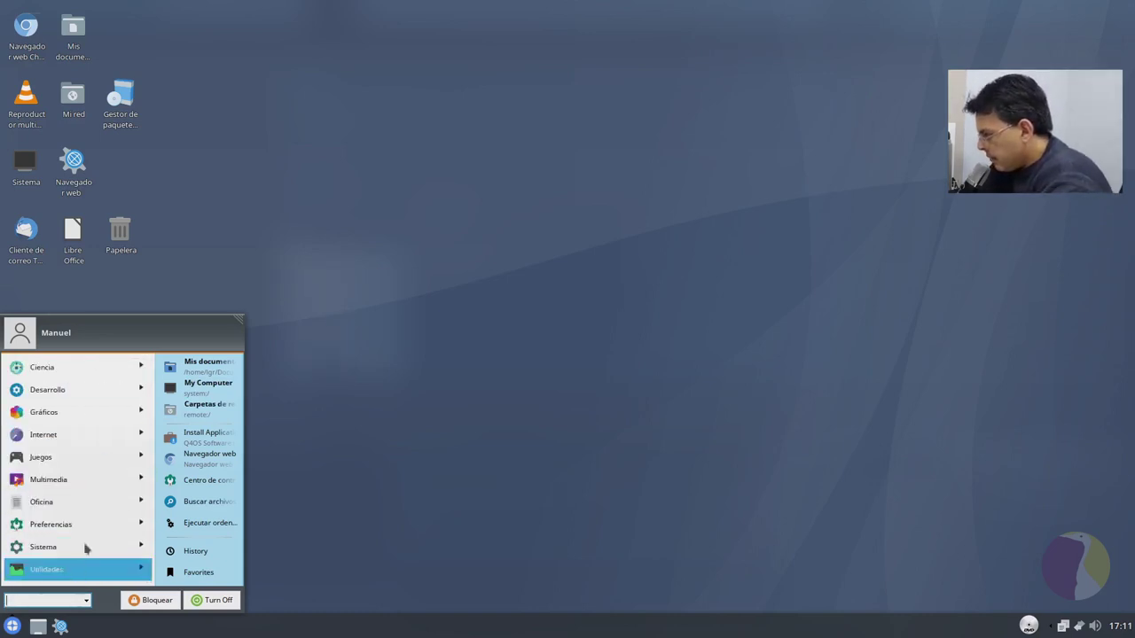
# - Launch Q4OS Imager from the Utilidades category, then close its window
pyautogui.click(81, 568)
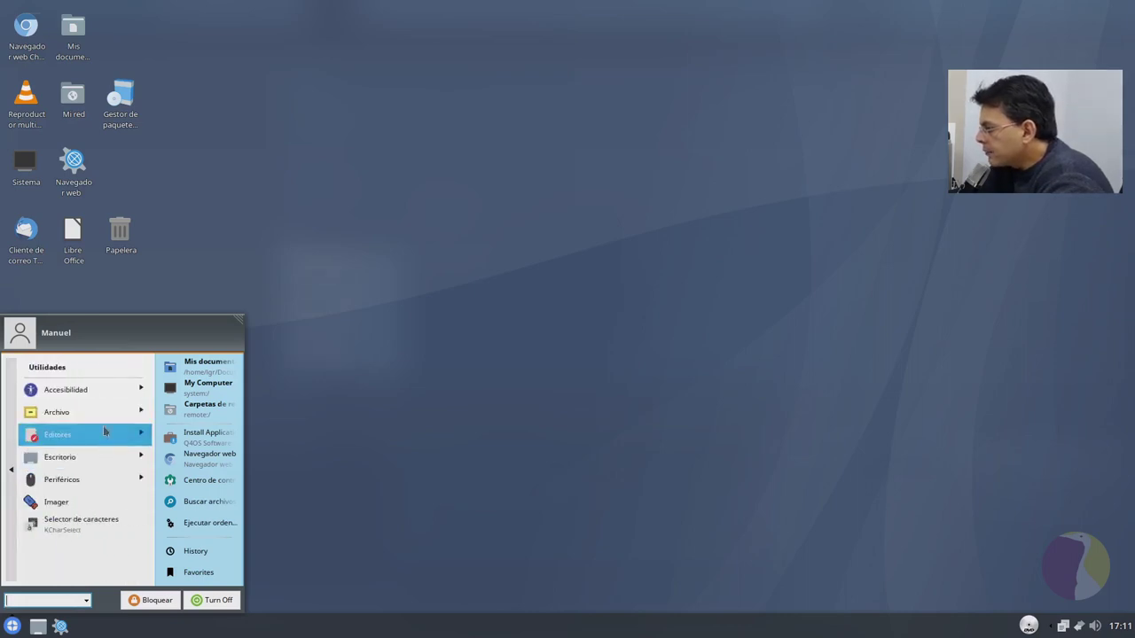
pyautogui.click(80, 506)
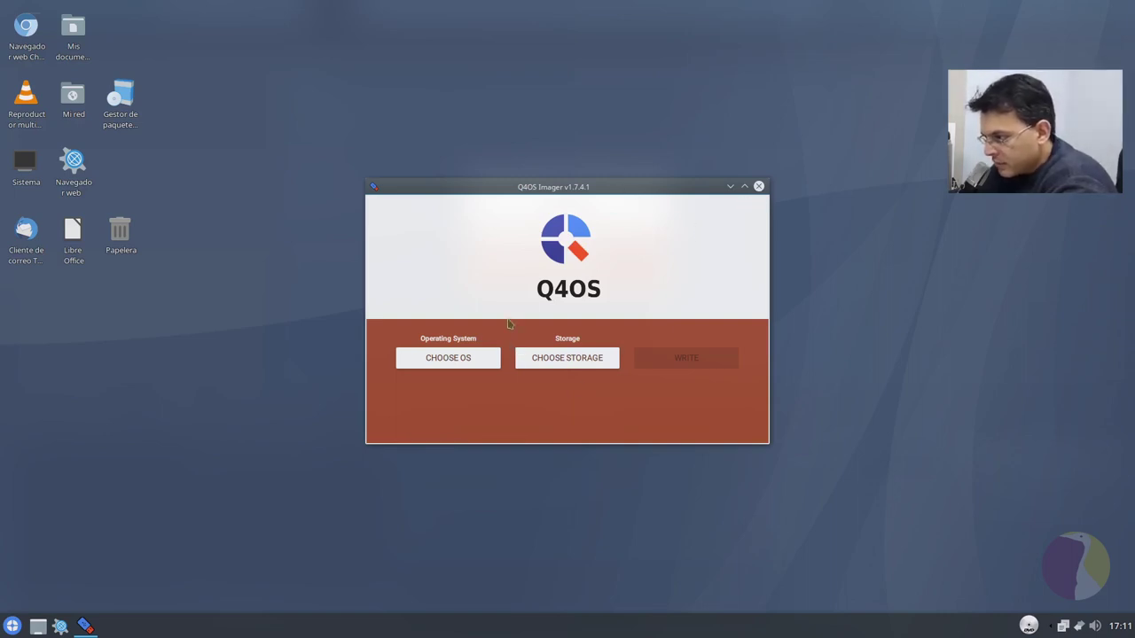
pyautogui.click(759, 187)
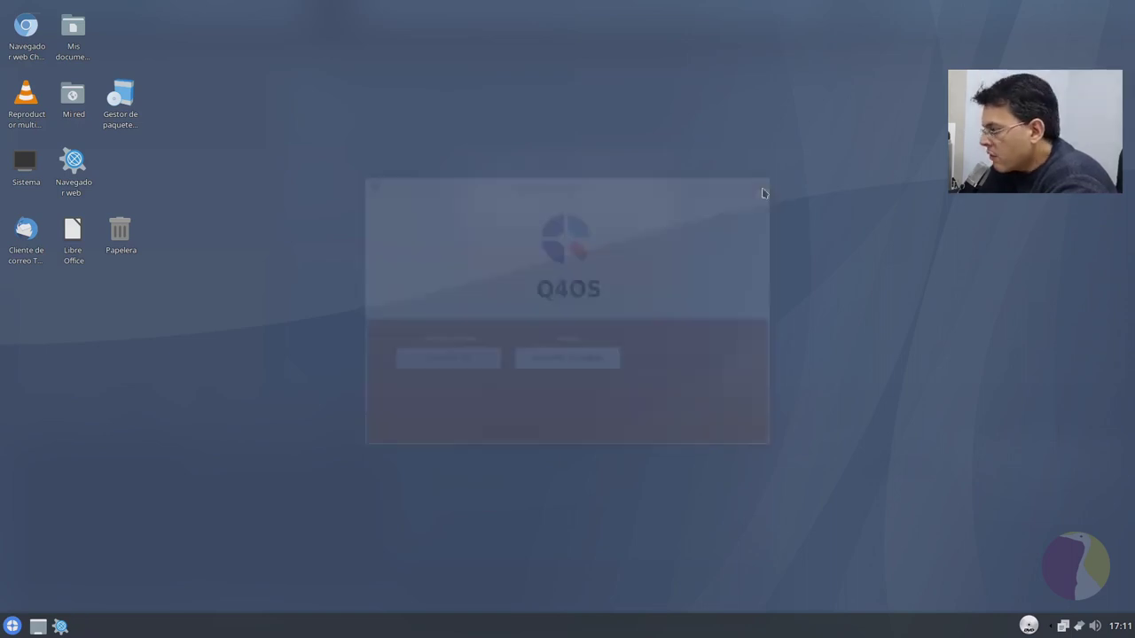
pyautogui.press('super')
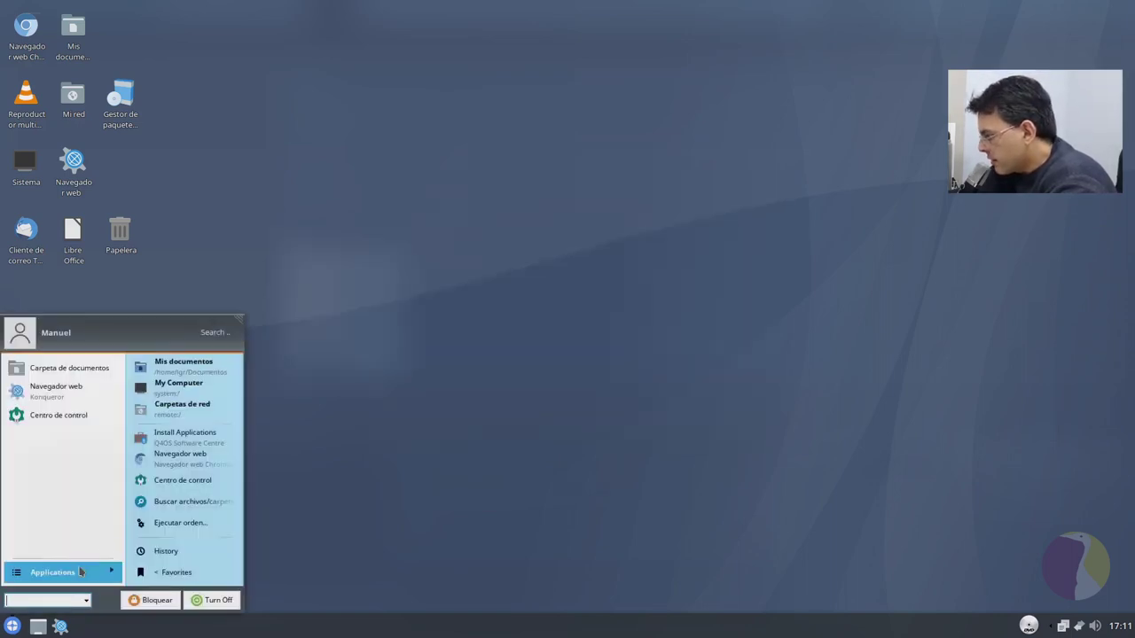
pyautogui.click(81, 571)
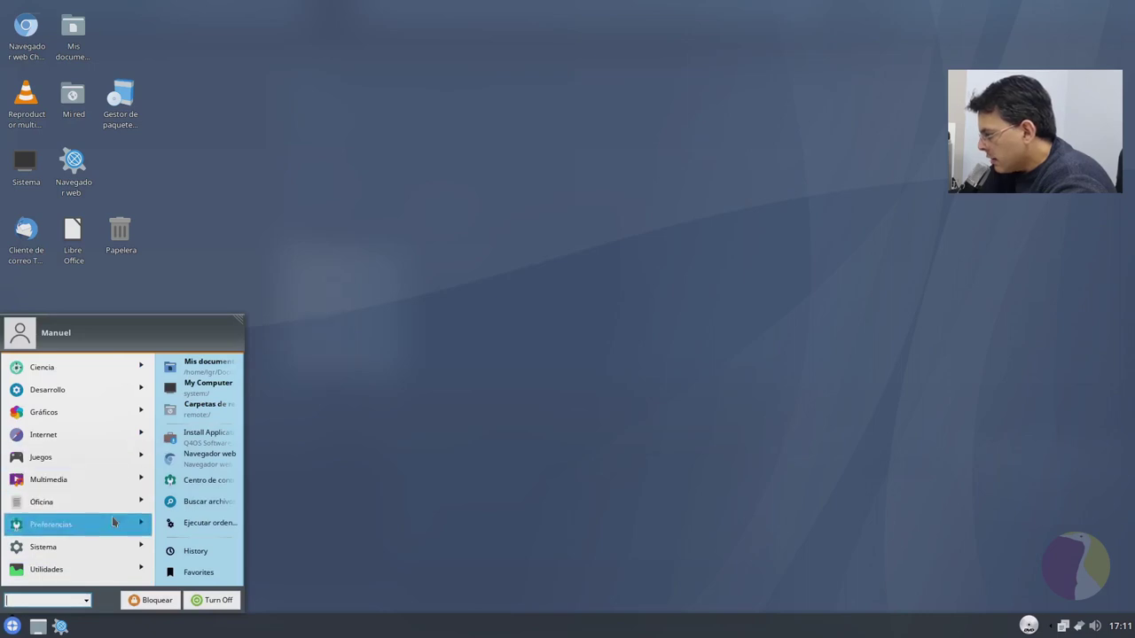
pyautogui.click(109, 568)
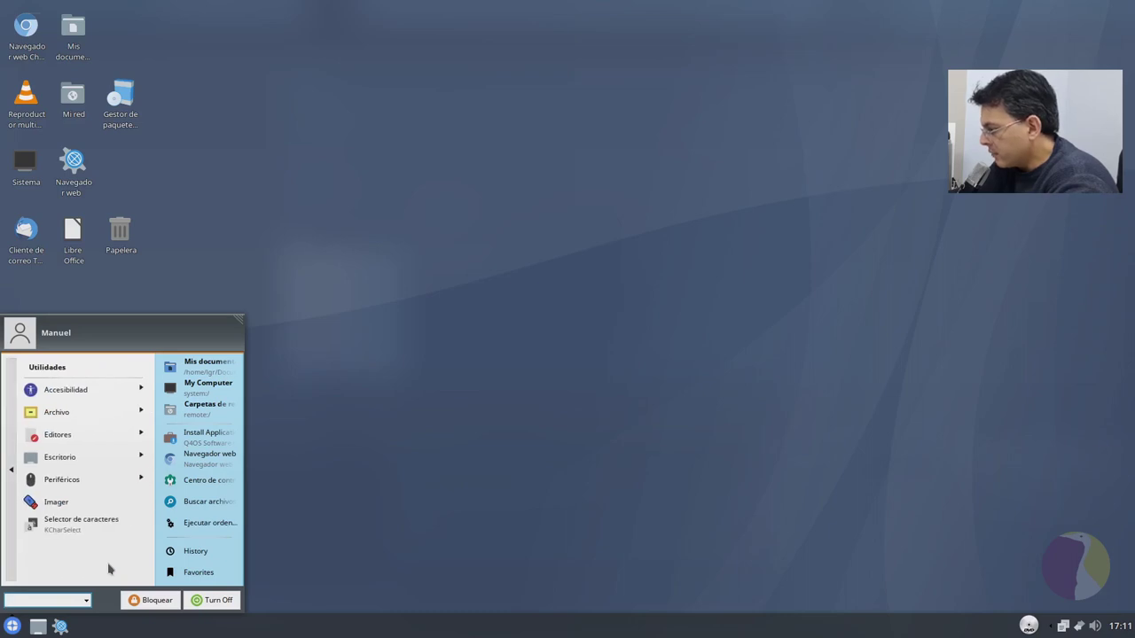
pyautogui.click(94, 481)
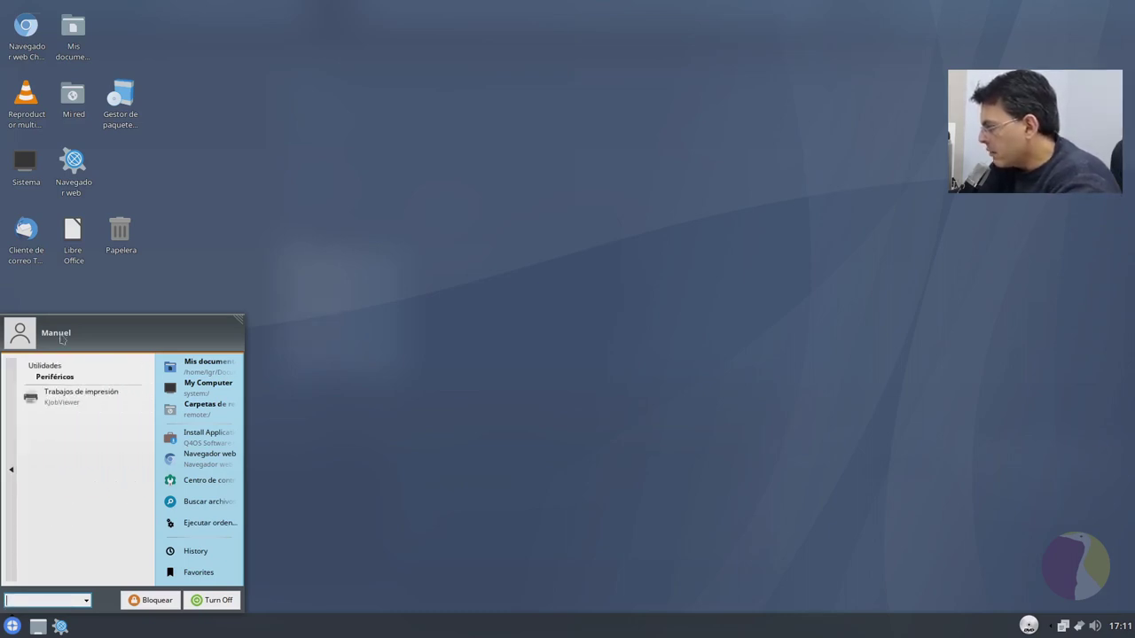
pyautogui.click(12, 406)
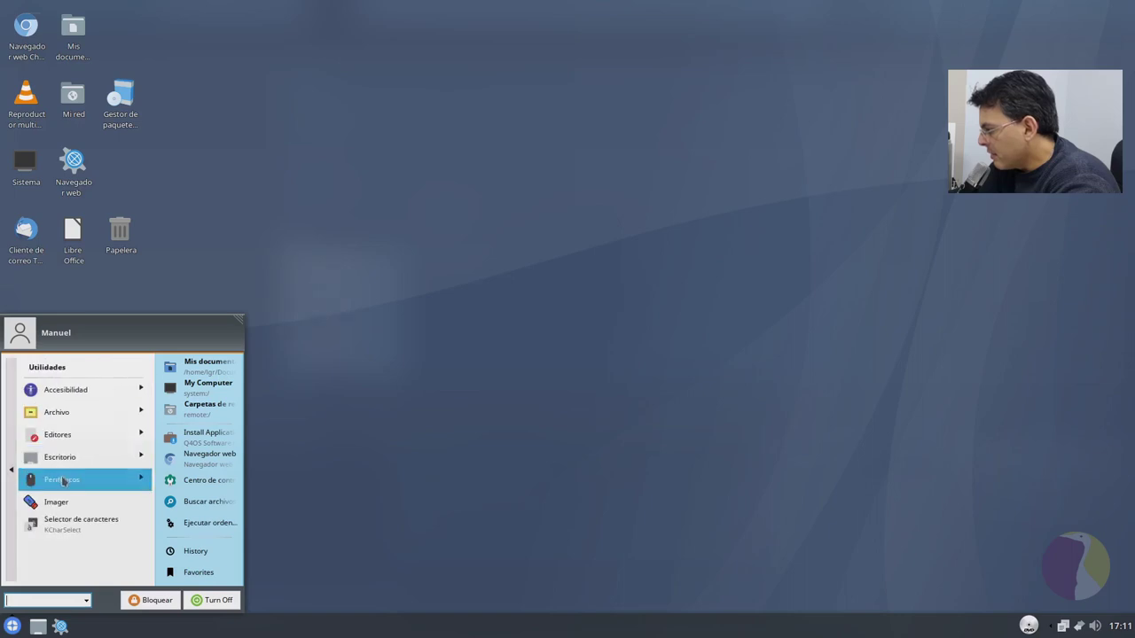
pyautogui.click(78, 417)
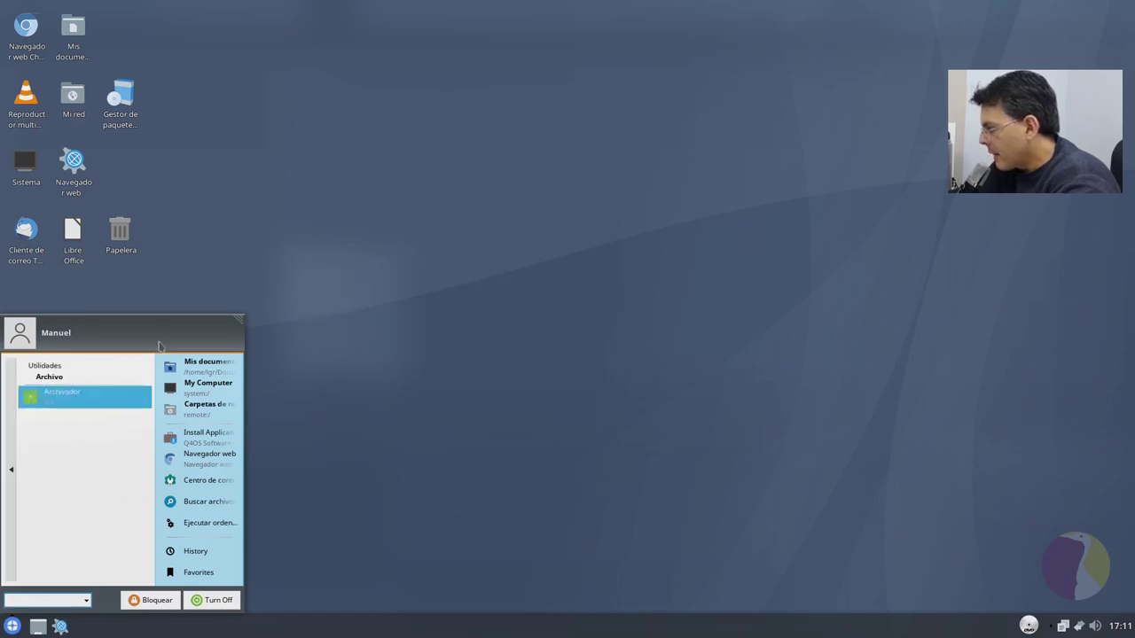
pyautogui.click(14, 464)
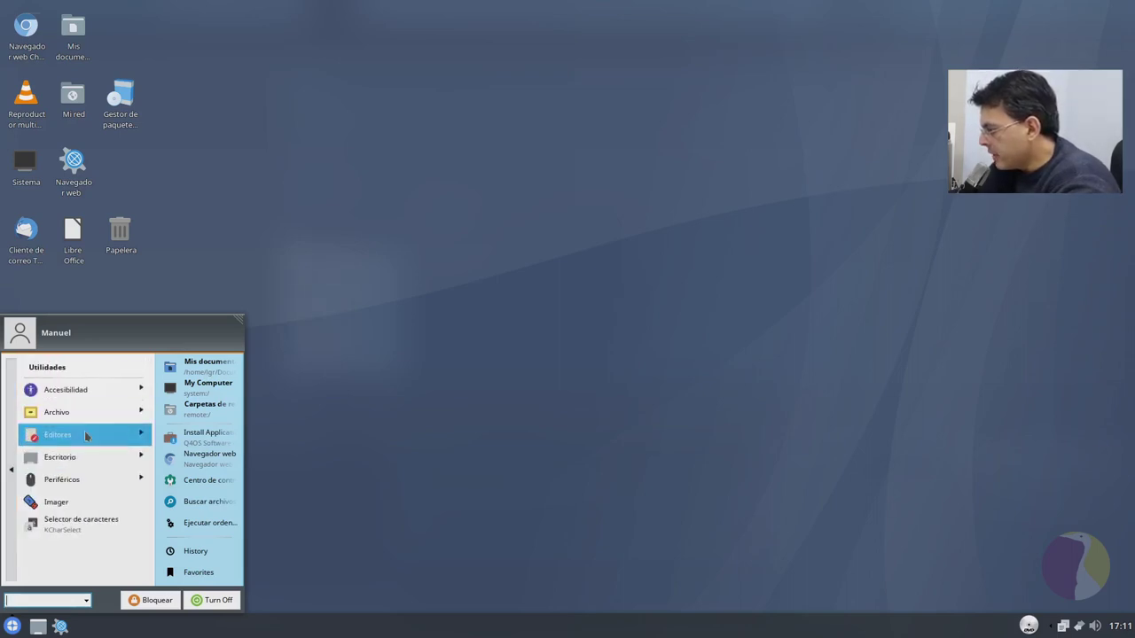
pyautogui.click(85, 431)
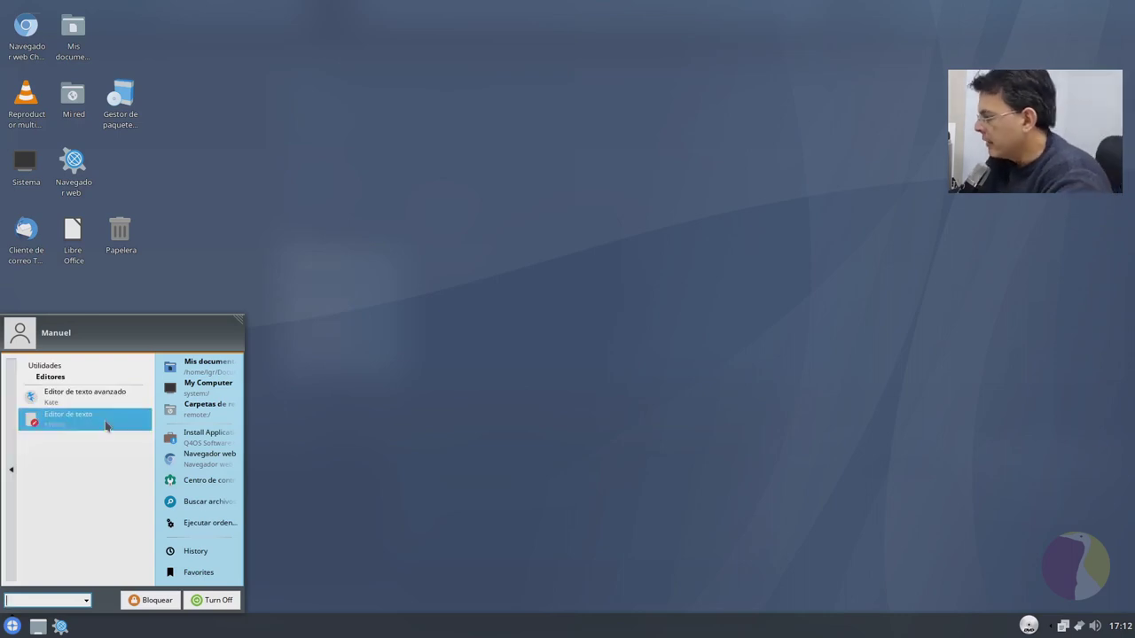
pyautogui.click(111, 392)
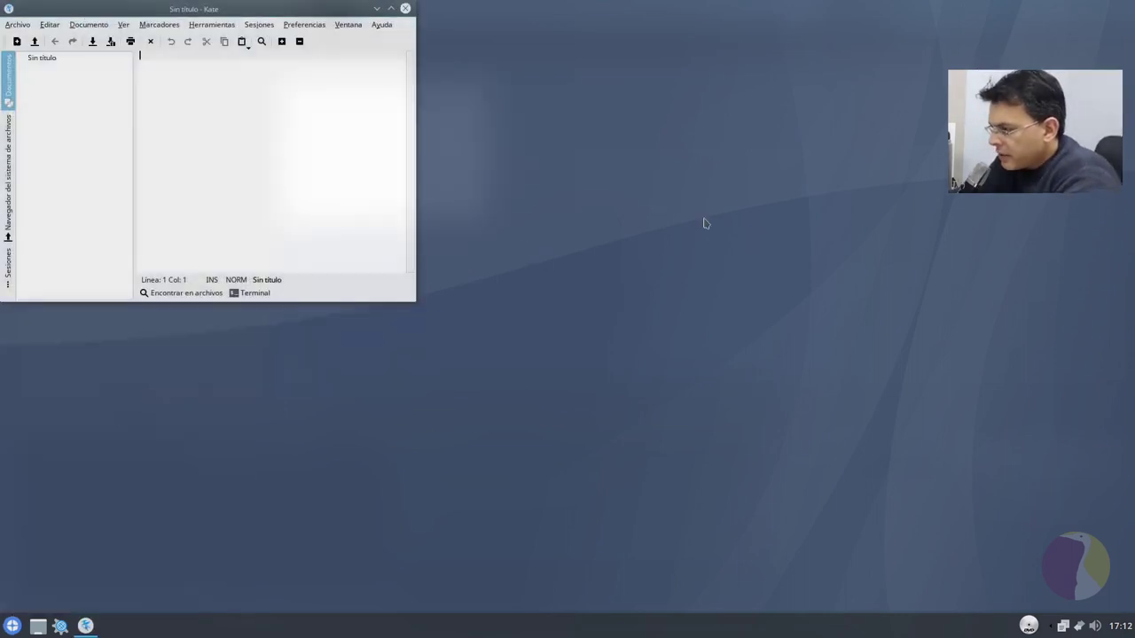
pyautogui.click(381, 24)
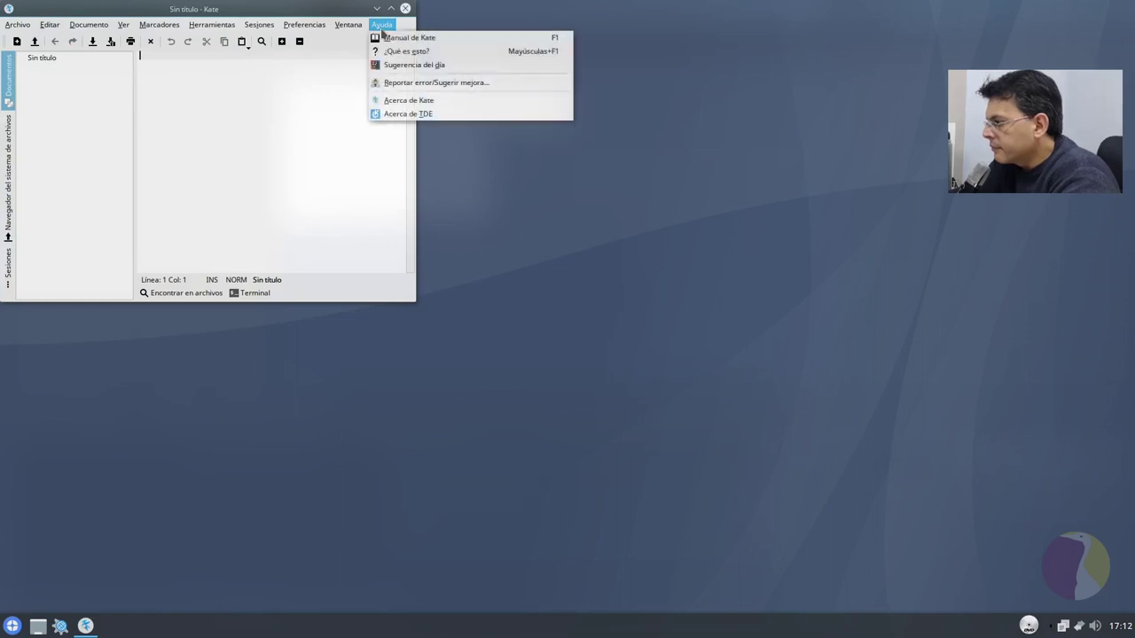
pyautogui.click(415, 104)
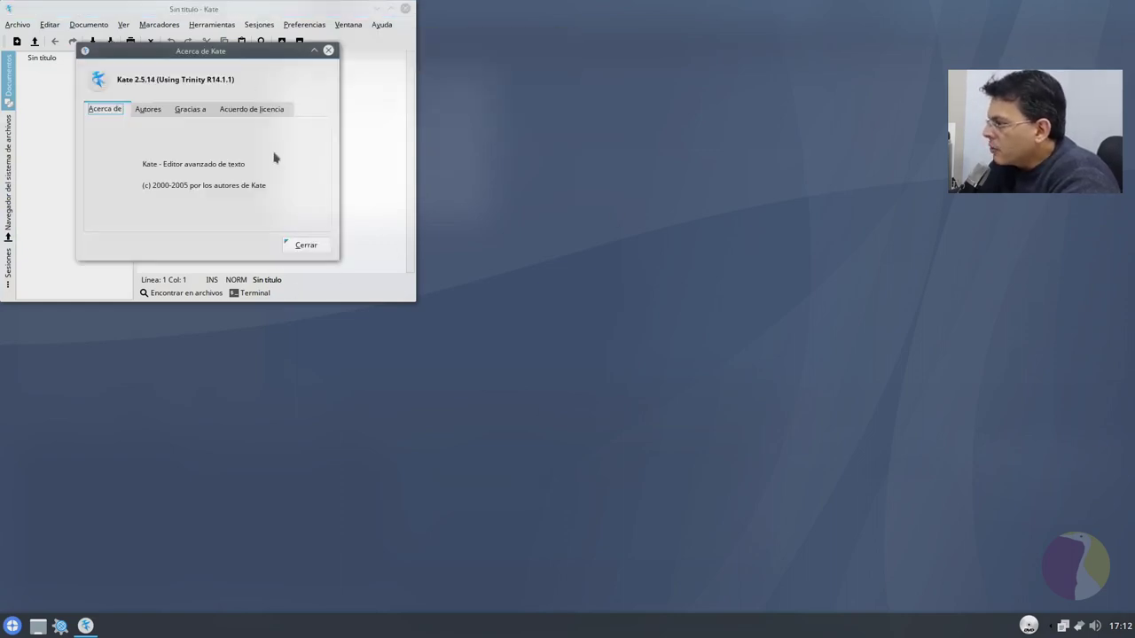
pyautogui.click(307, 247)
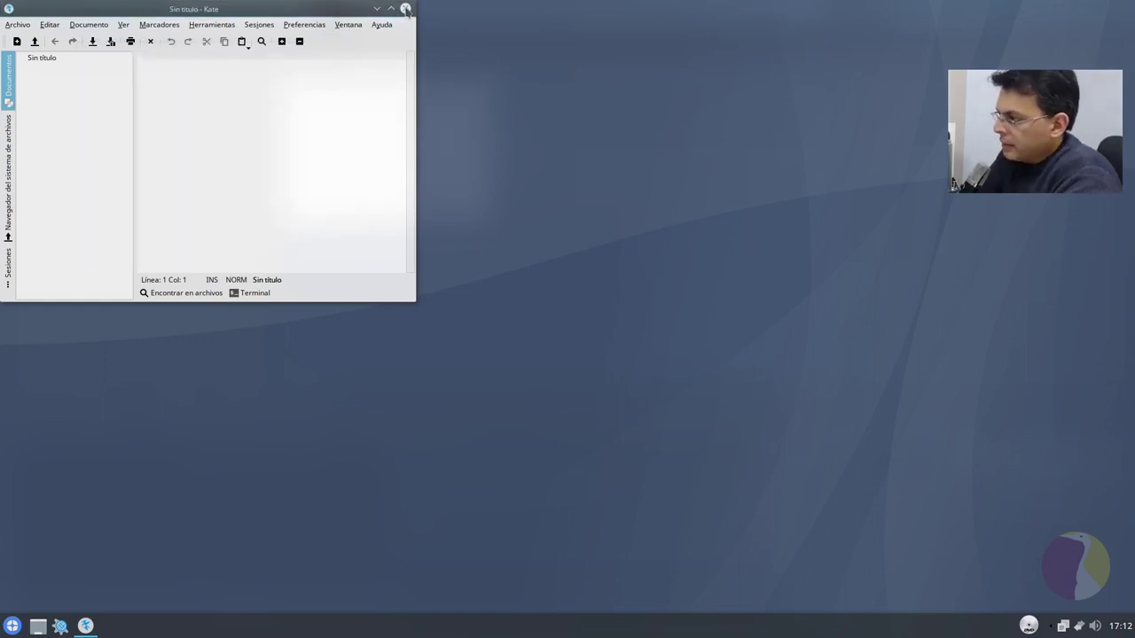
pyautogui.click(405, 9)
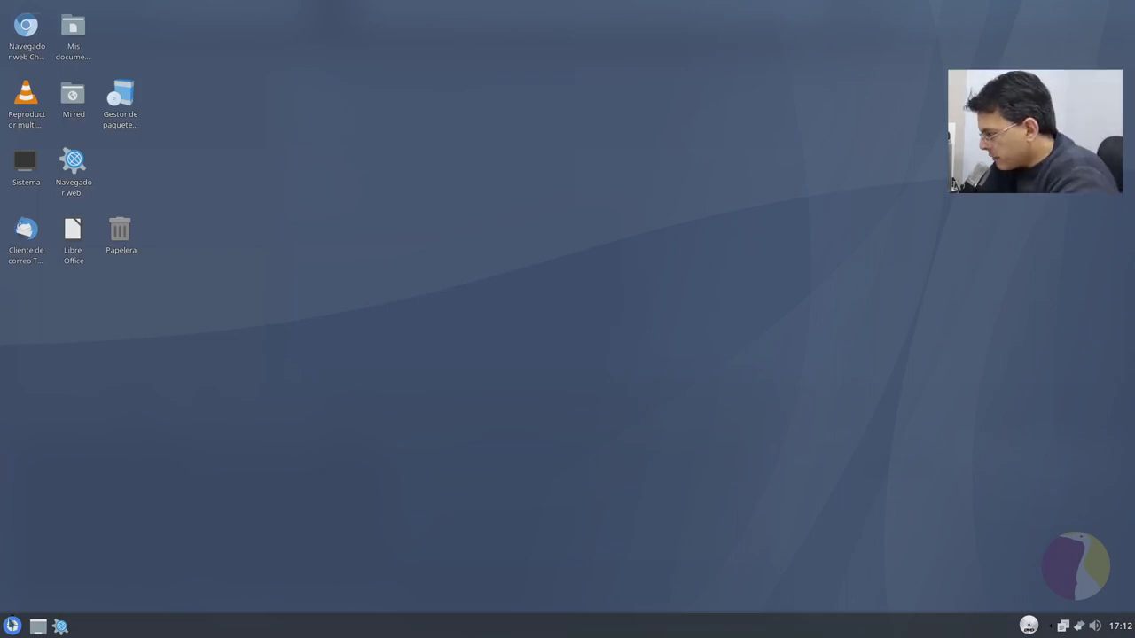
pyautogui.click(13, 627)
pyautogui.click(14, 627)
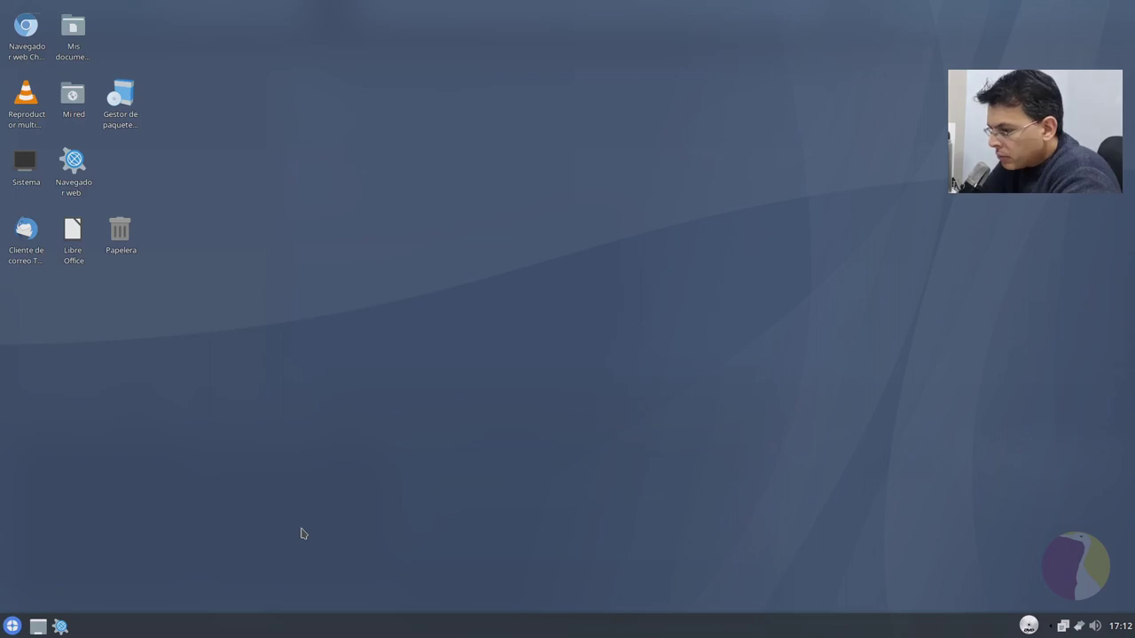
pyautogui.press('super')
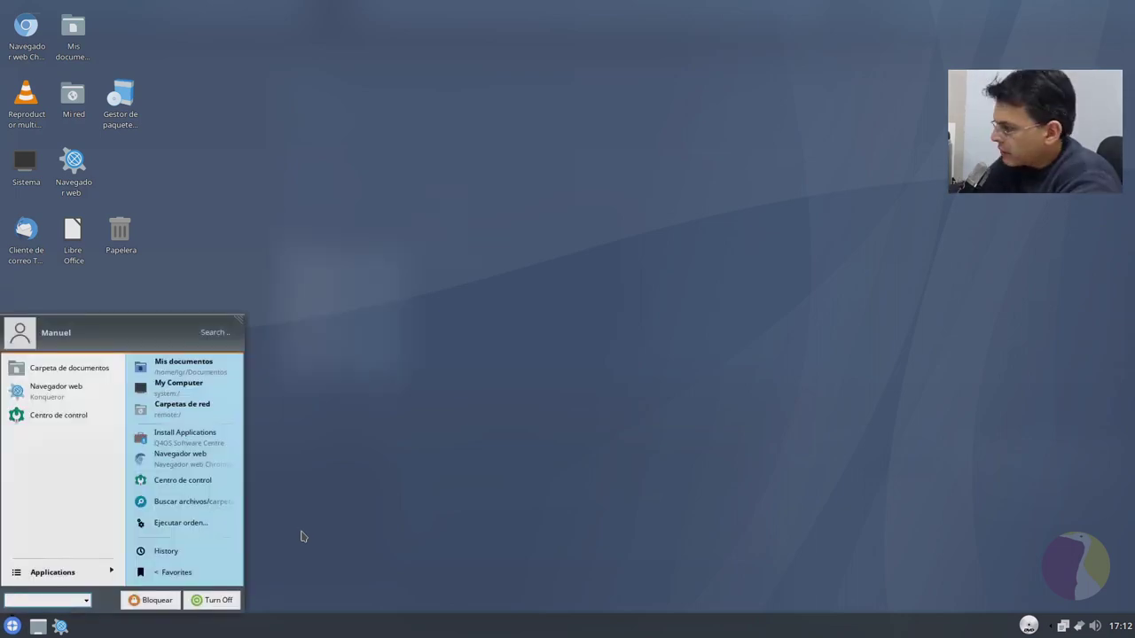
pyautogui.press('super')
pyautogui.press('super')
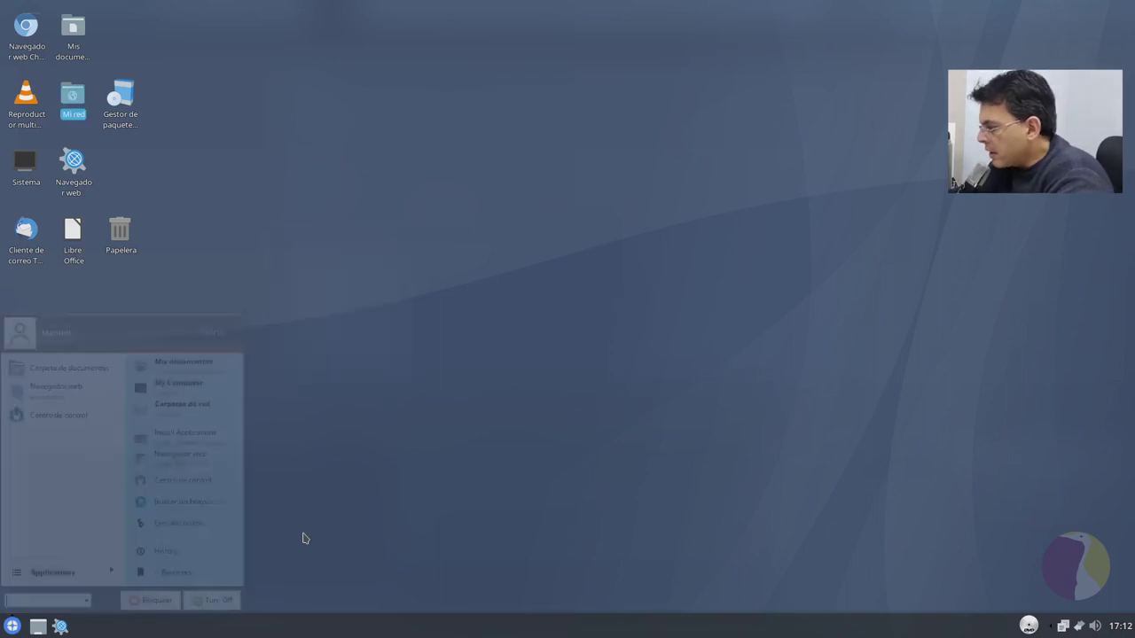
pyautogui.click(264, 560)
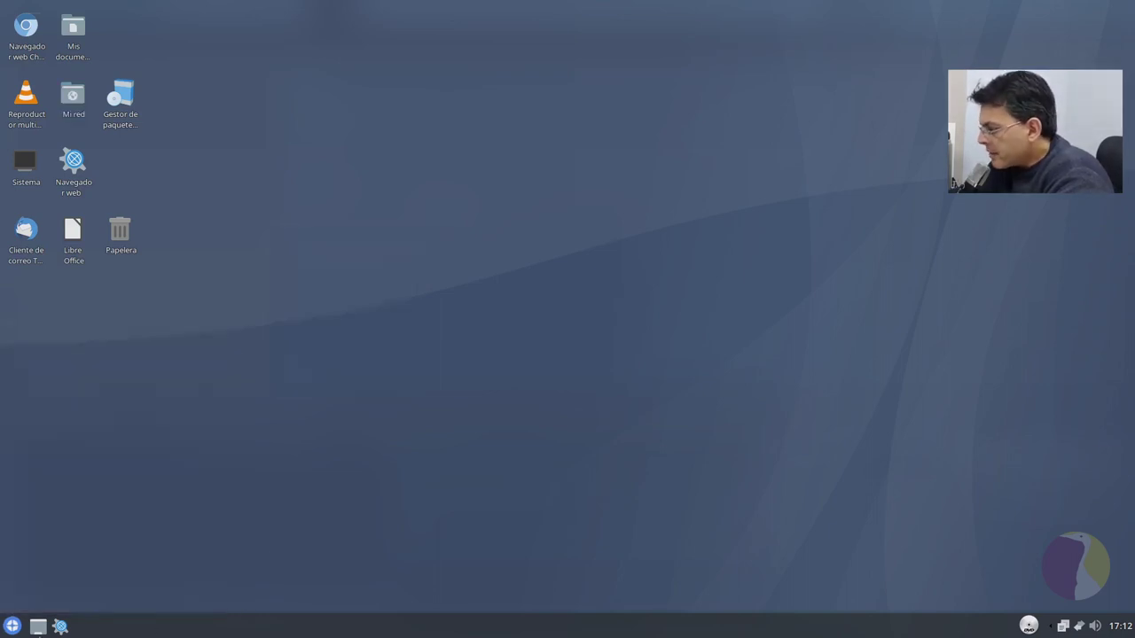
pyautogui.click(11, 627)
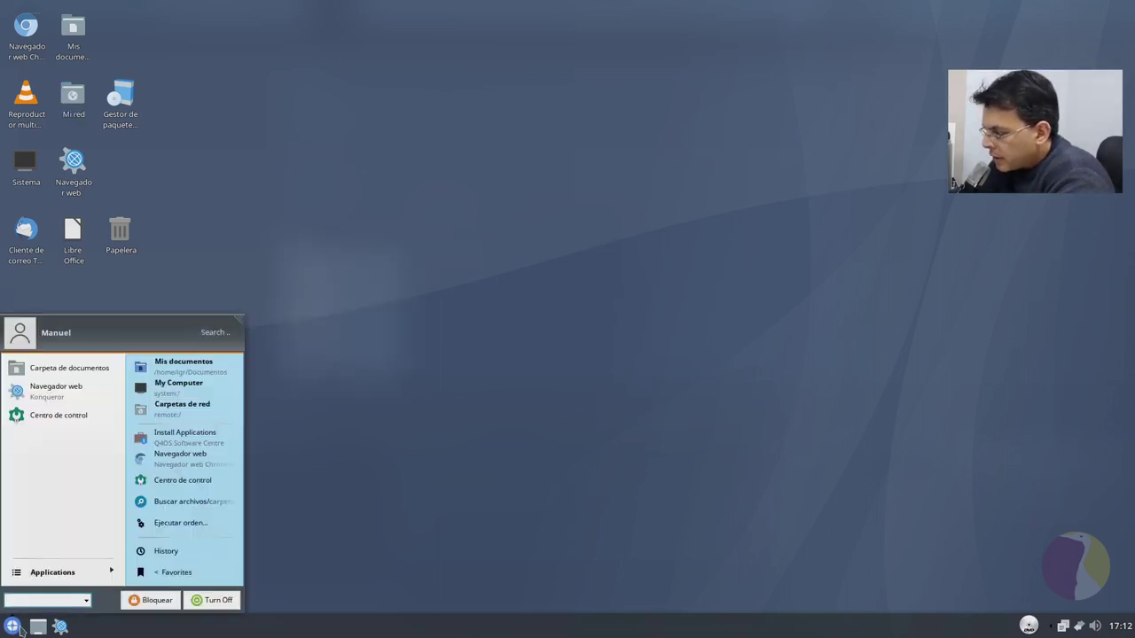
pyautogui.click(12, 627)
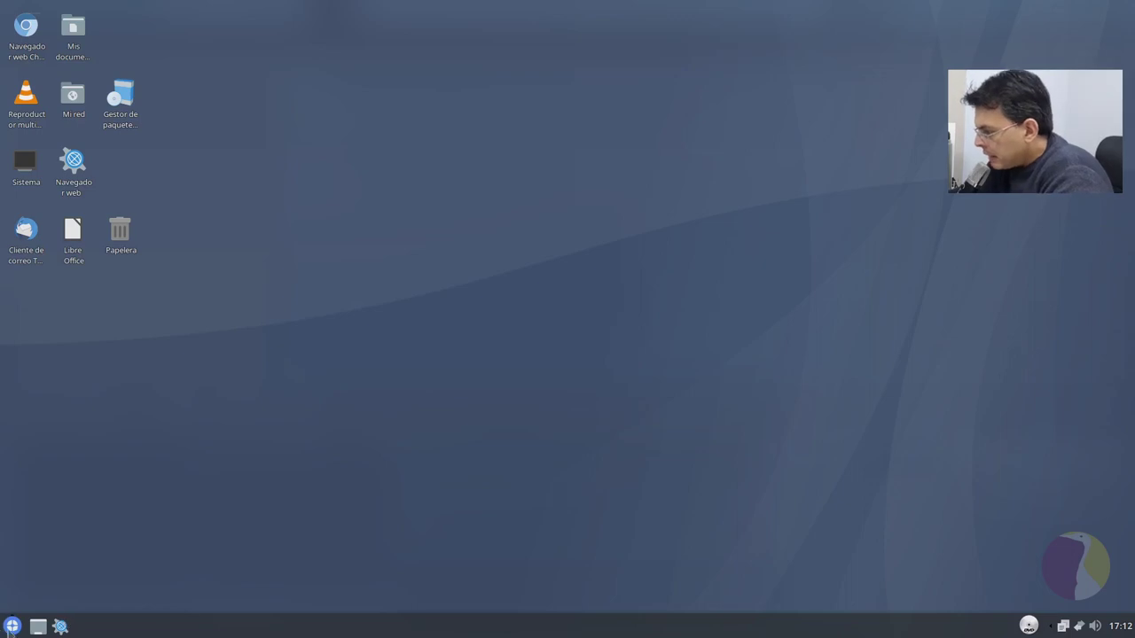
# - Apply the Aire wallpaper from the desktop's configuration settings
pyautogui.rightClick(576, 201)
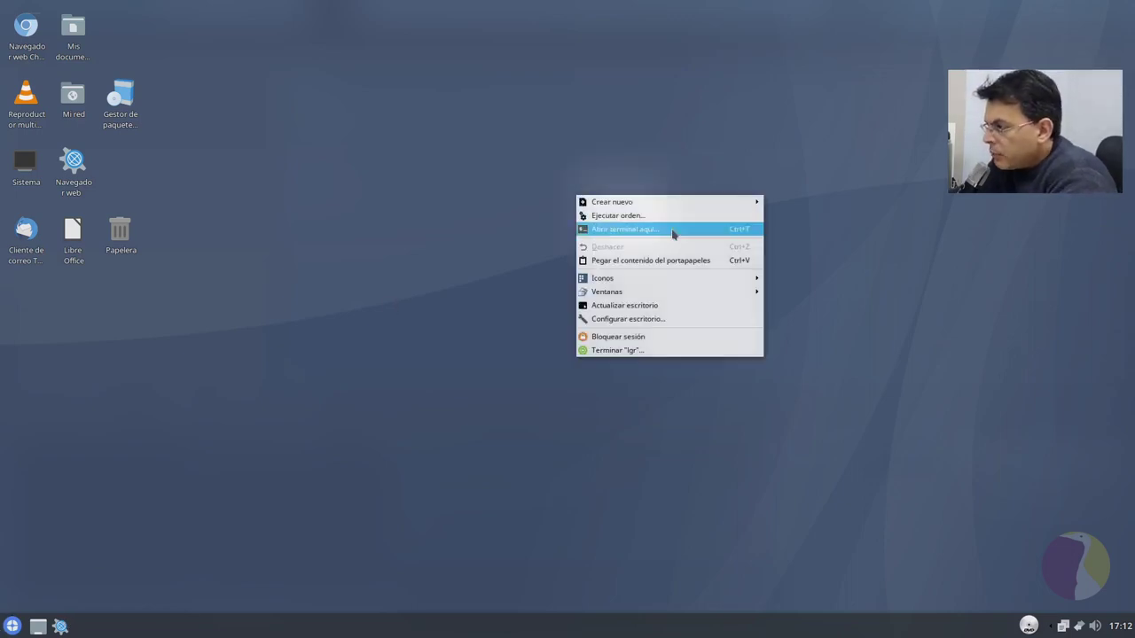
pyautogui.click(628, 320)
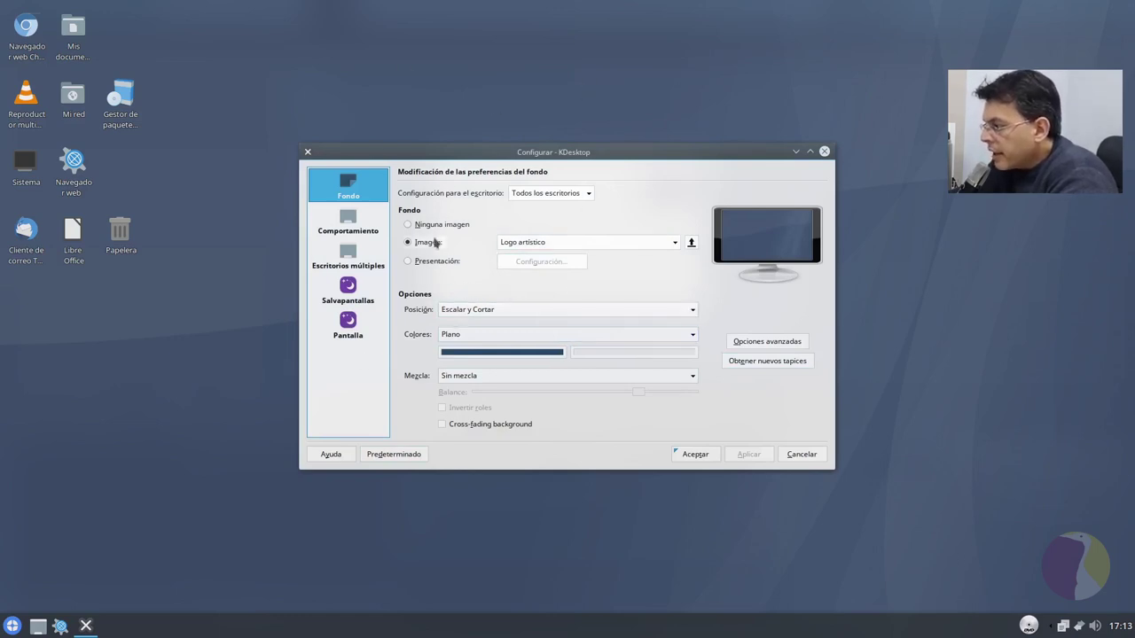
pyautogui.click(671, 243)
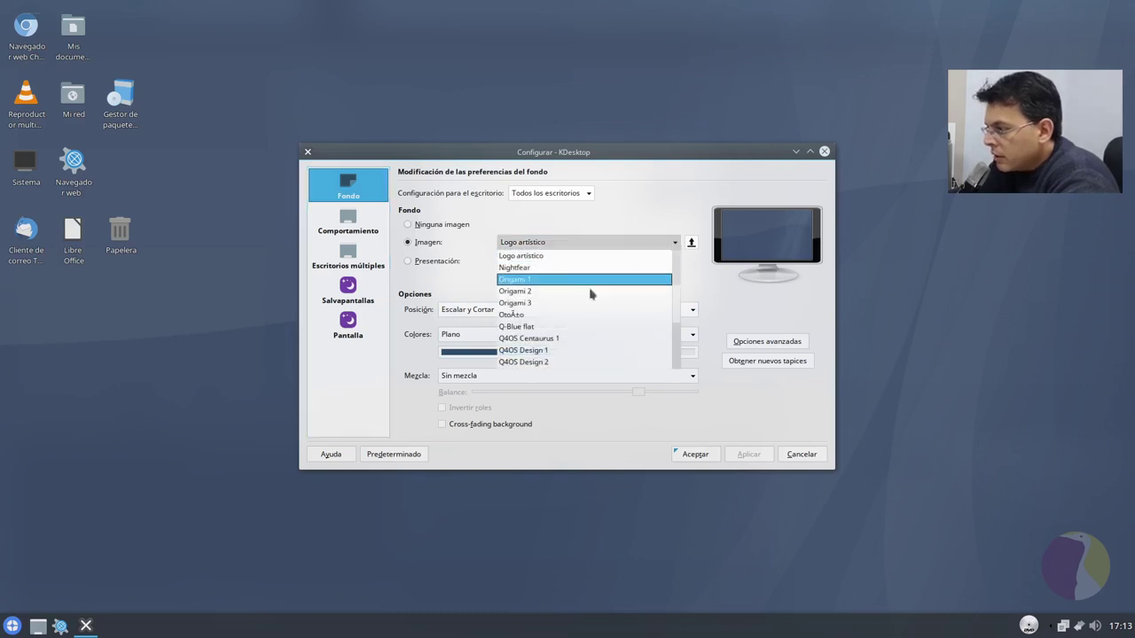
pyautogui.scroll(3, 582, 297)
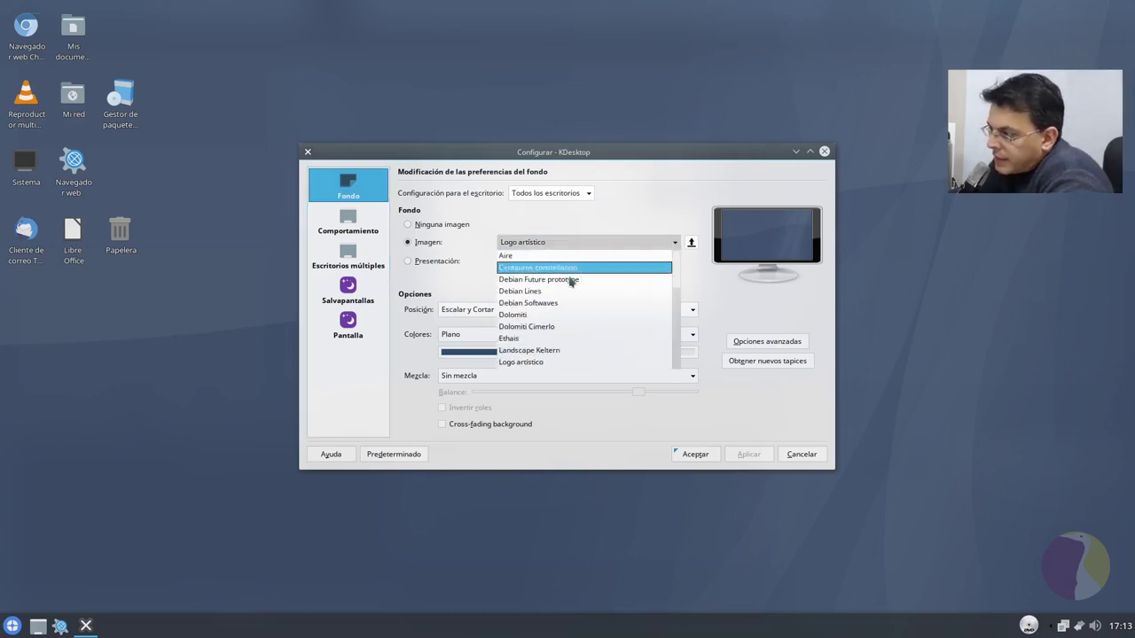
pyautogui.click(544, 257)
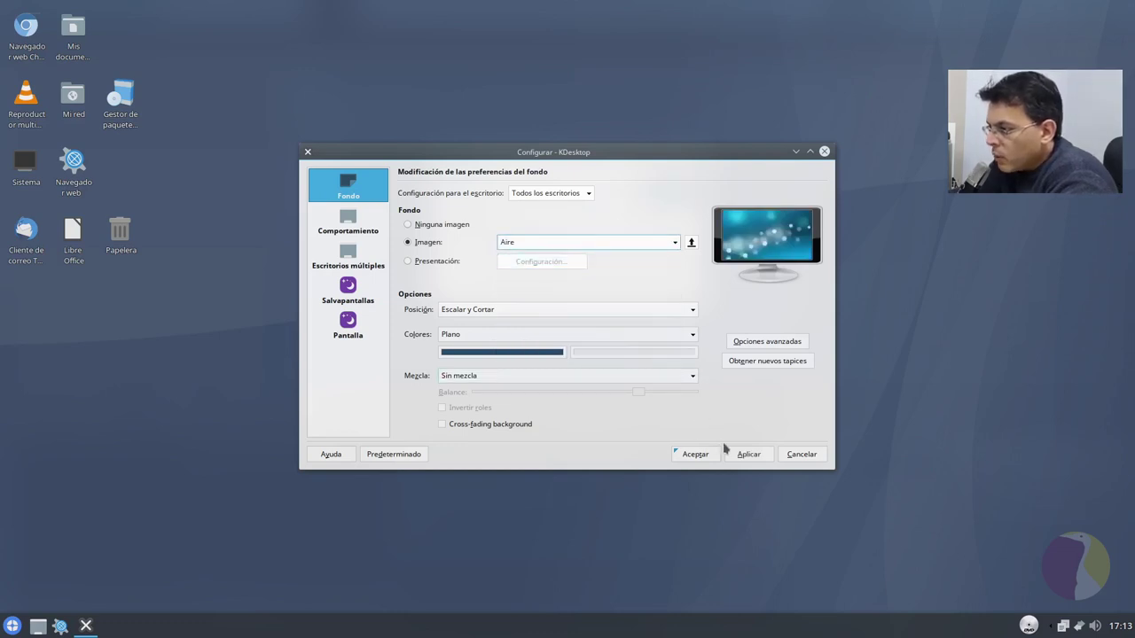
pyautogui.click(738, 454)
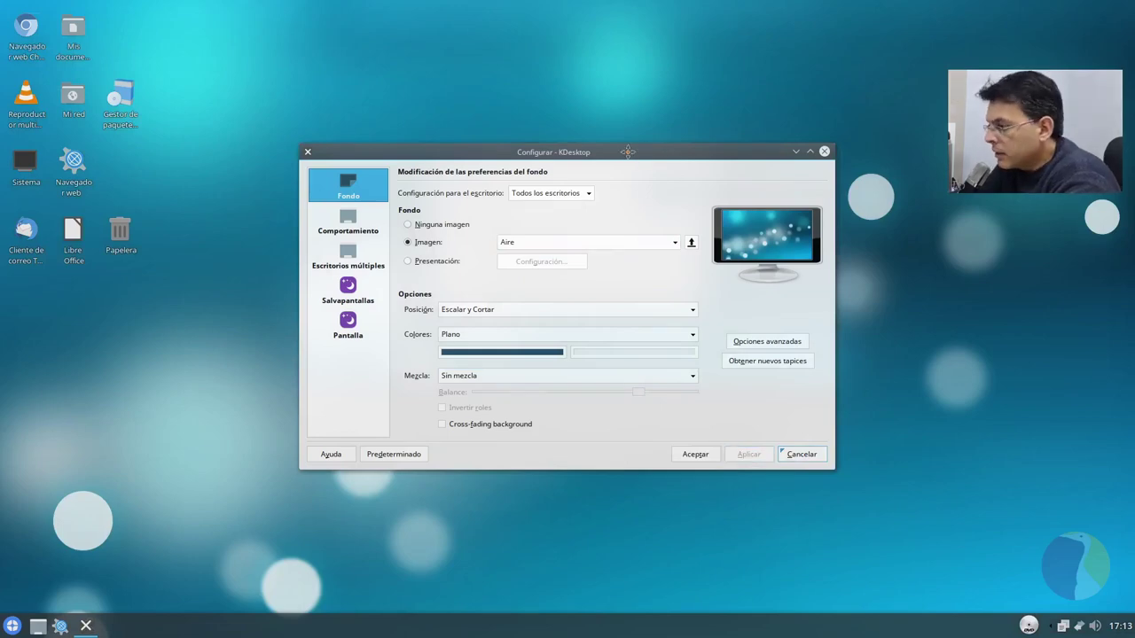
# - Preview Centaurus and Debian Future, then apply the Debian Lines wallpaper
pyautogui.moveTo(628, 151); pyautogui.dragTo(661, 143)
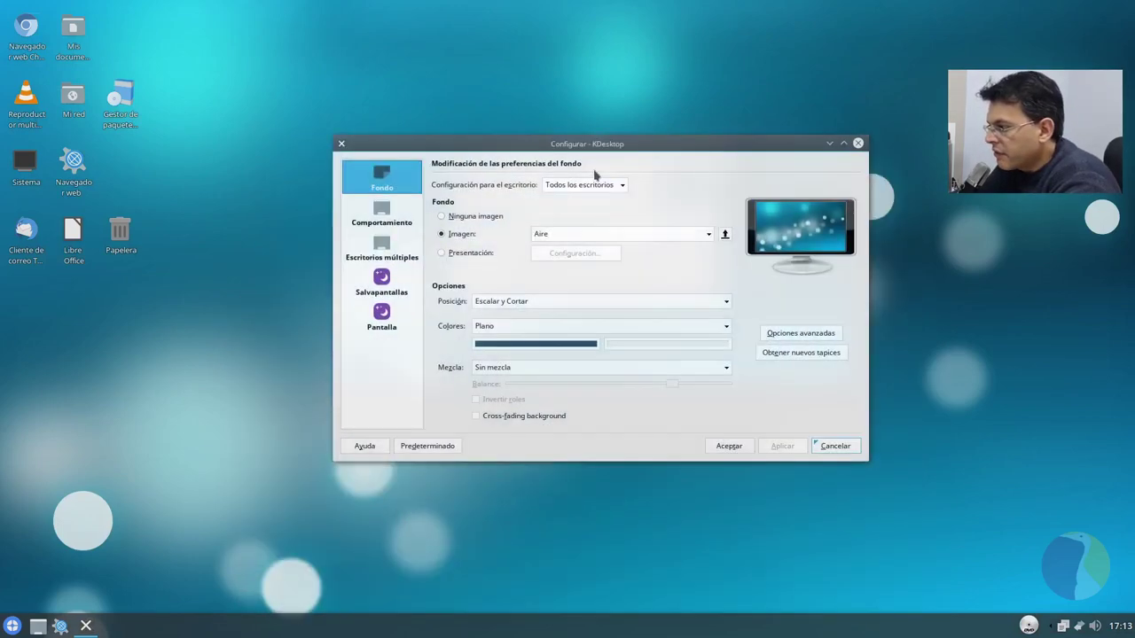
pyautogui.click(548, 234)
pyautogui.click(561, 259)
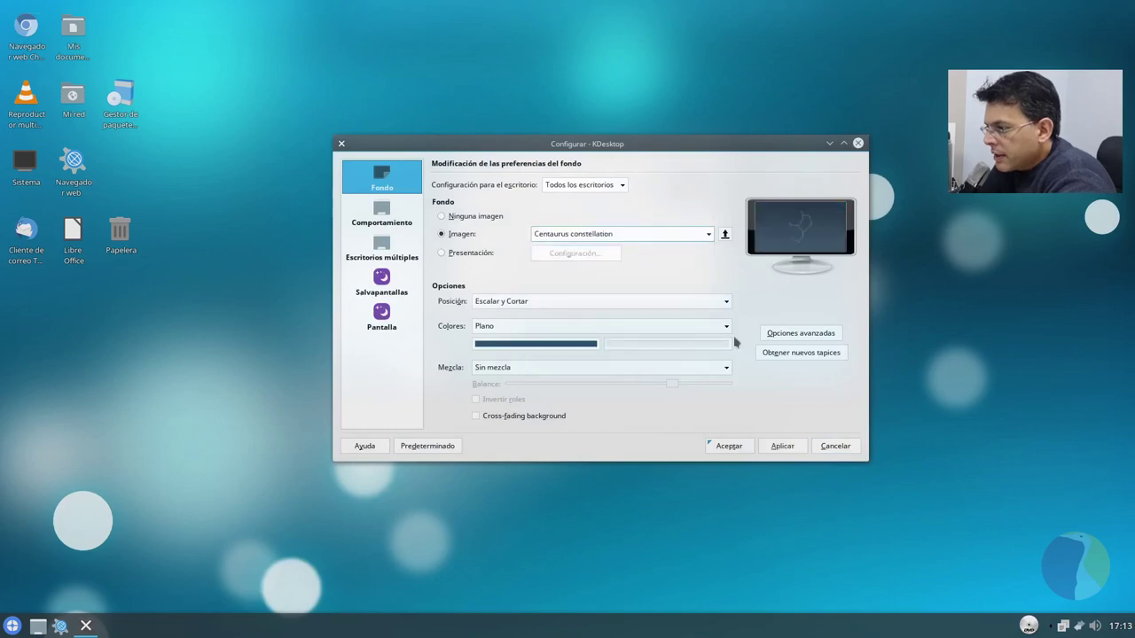
pyautogui.click(652, 238)
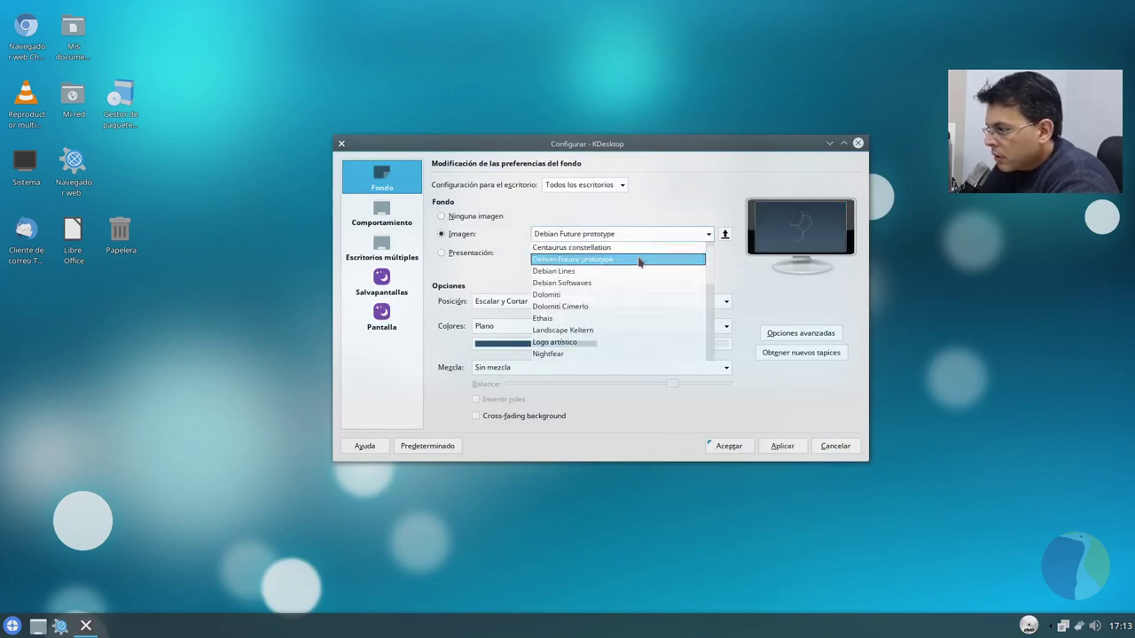
pyautogui.click(638, 258)
pyautogui.click(625, 237)
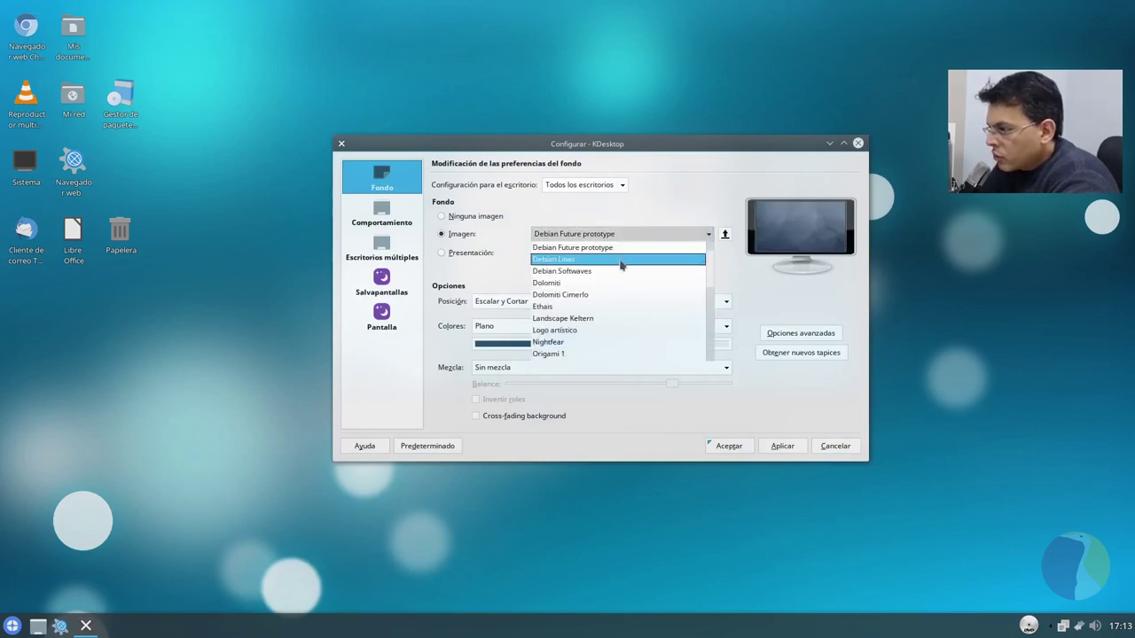
pyautogui.click(623, 258)
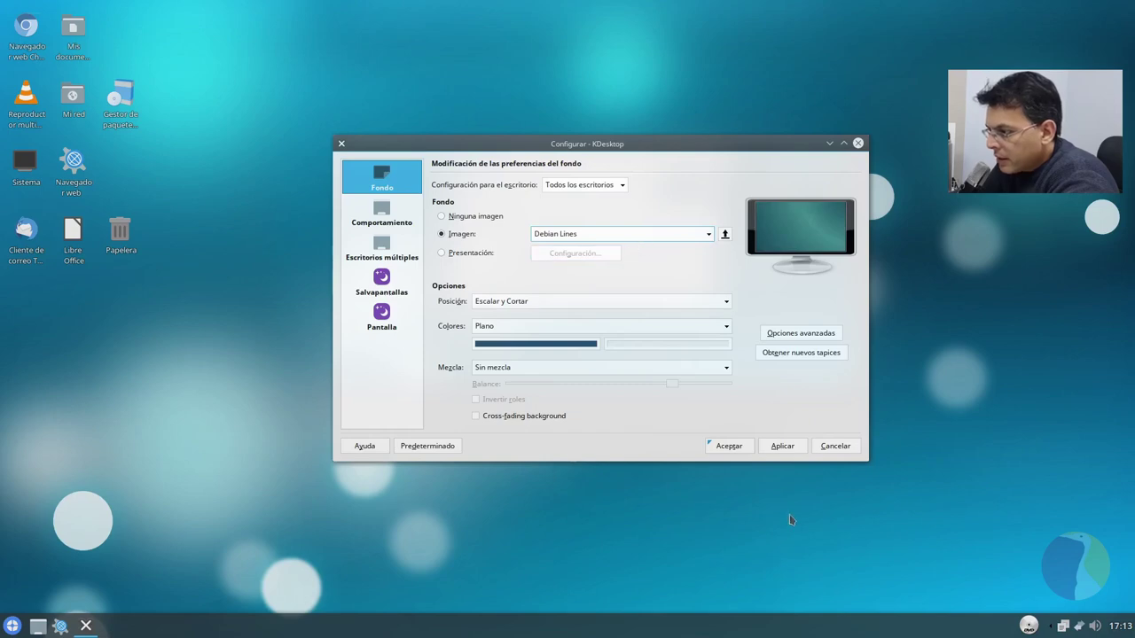
pyautogui.click(780, 446)
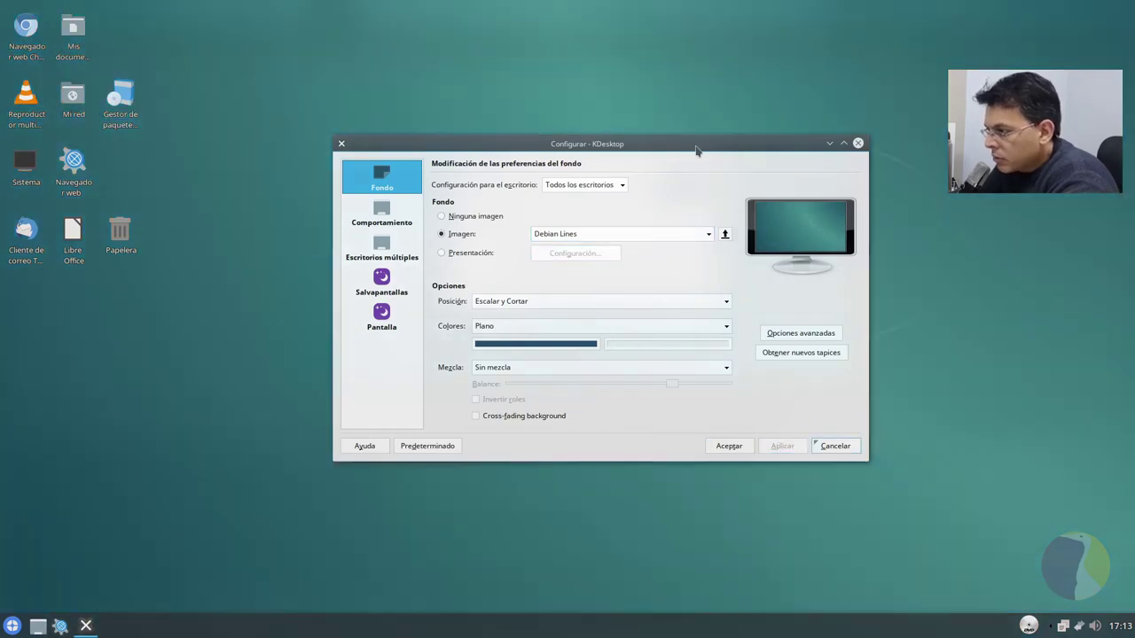
# - Move the settings window down and pick Dolomiti as the next wallpaper
pyautogui.moveTo(690, 143); pyautogui.dragTo(610, 196)
pyautogui.click(611, 287)
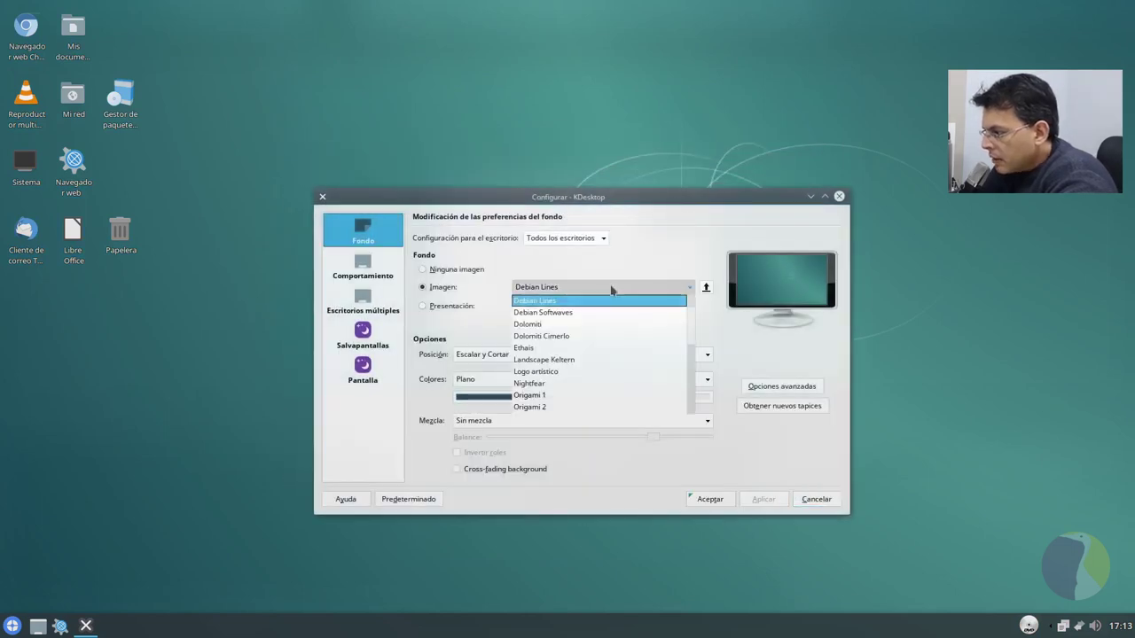
pyautogui.click(602, 324)
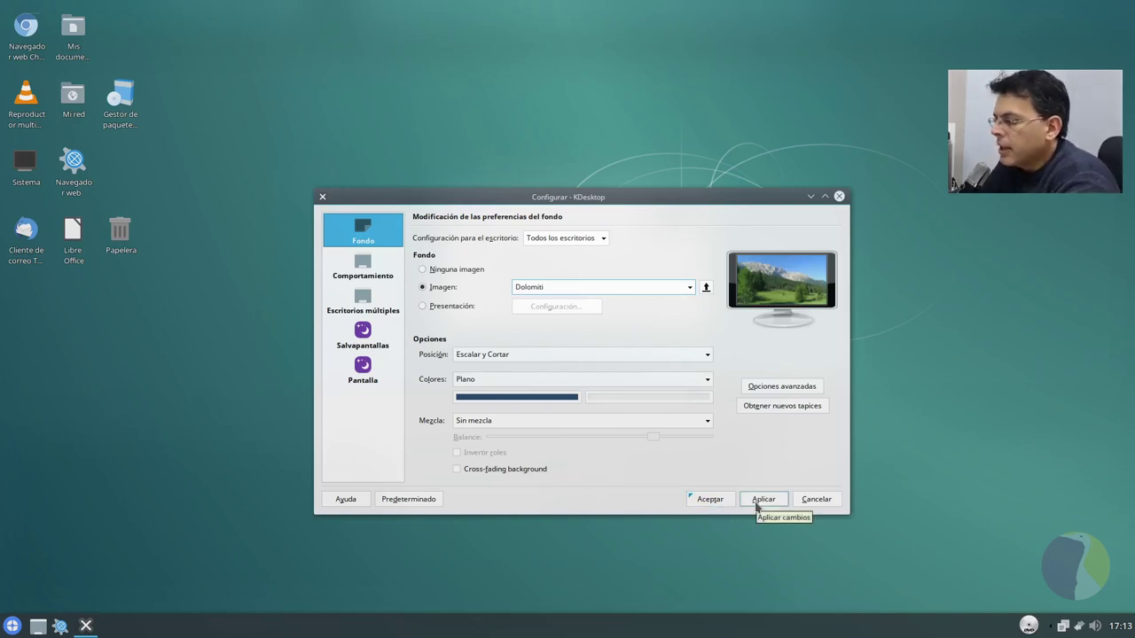
# - Apply the Dolomiti wallpaper, then apply Dolomiti Cimerlo
pyautogui.click(758, 501)
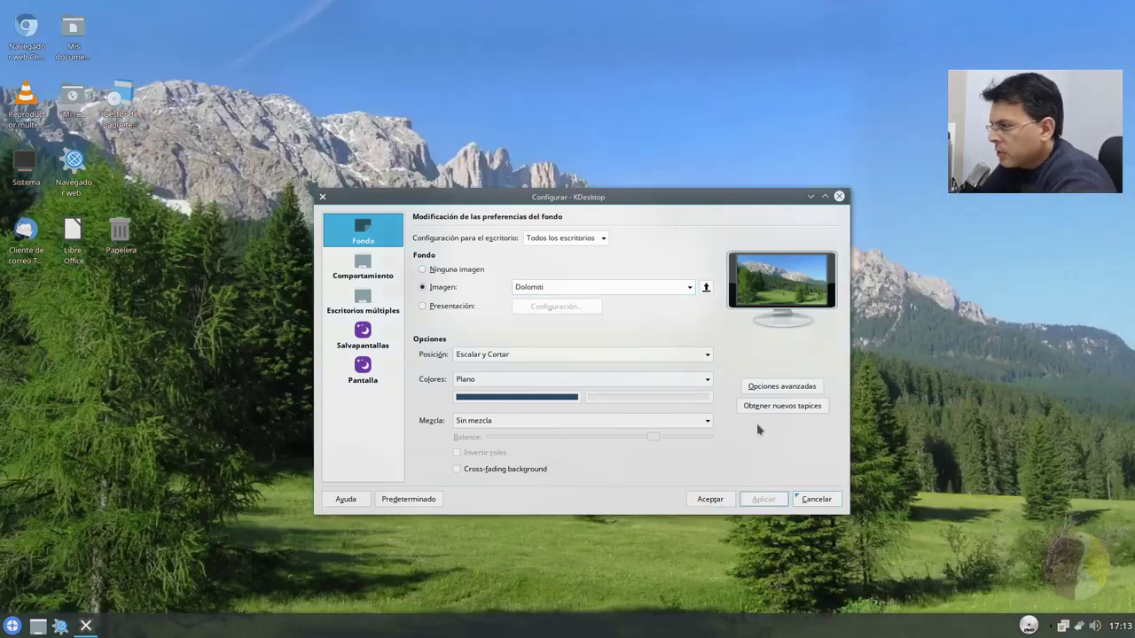
pyautogui.moveTo(717, 197); pyautogui.dragTo(736, 210)
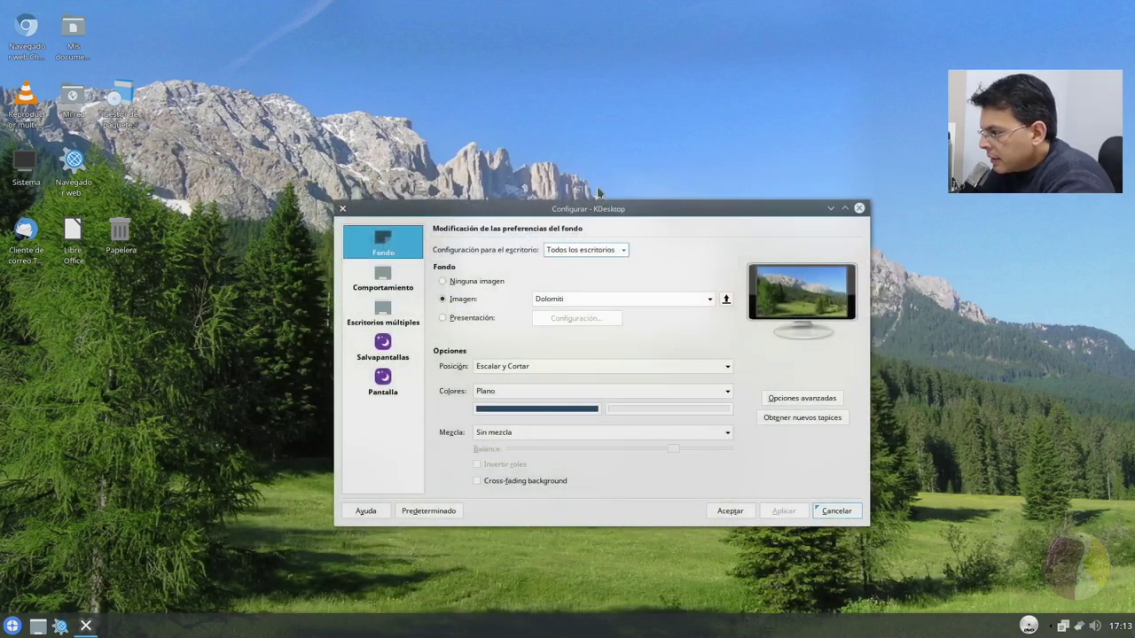
pyautogui.click(588, 298)
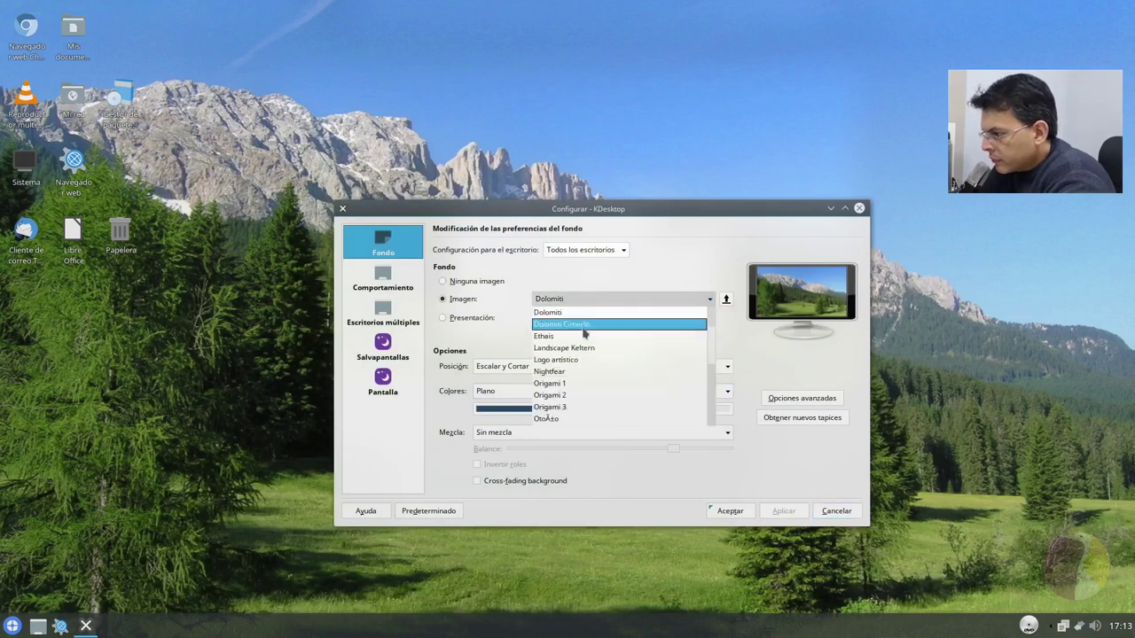
pyautogui.click(583, 324)
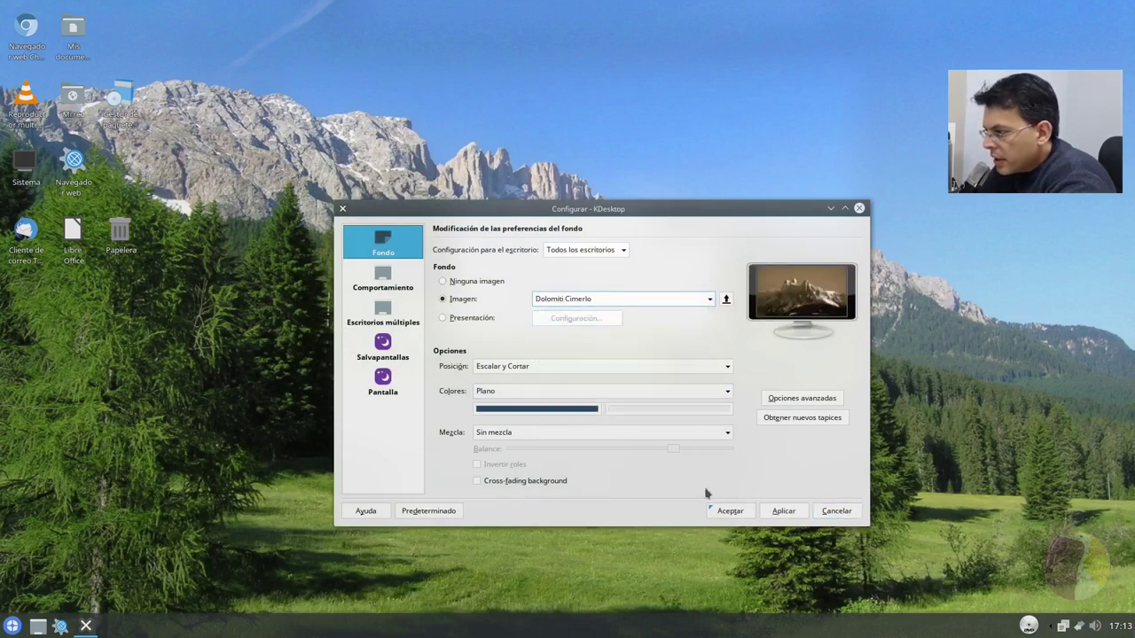
pyautogui.click(778, 510)
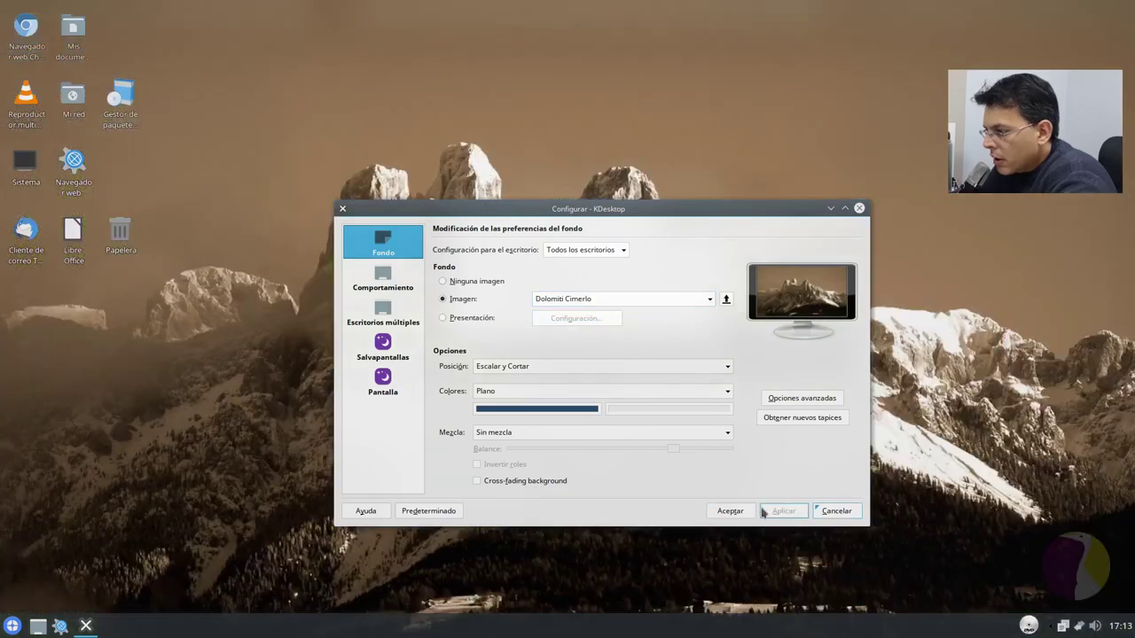
# - Choose the Ethais wallpaper and confirm with Aceptar, closing the settings
pyautogui.moveTo(687, 219); pyautogui.dragTo(733, 160)
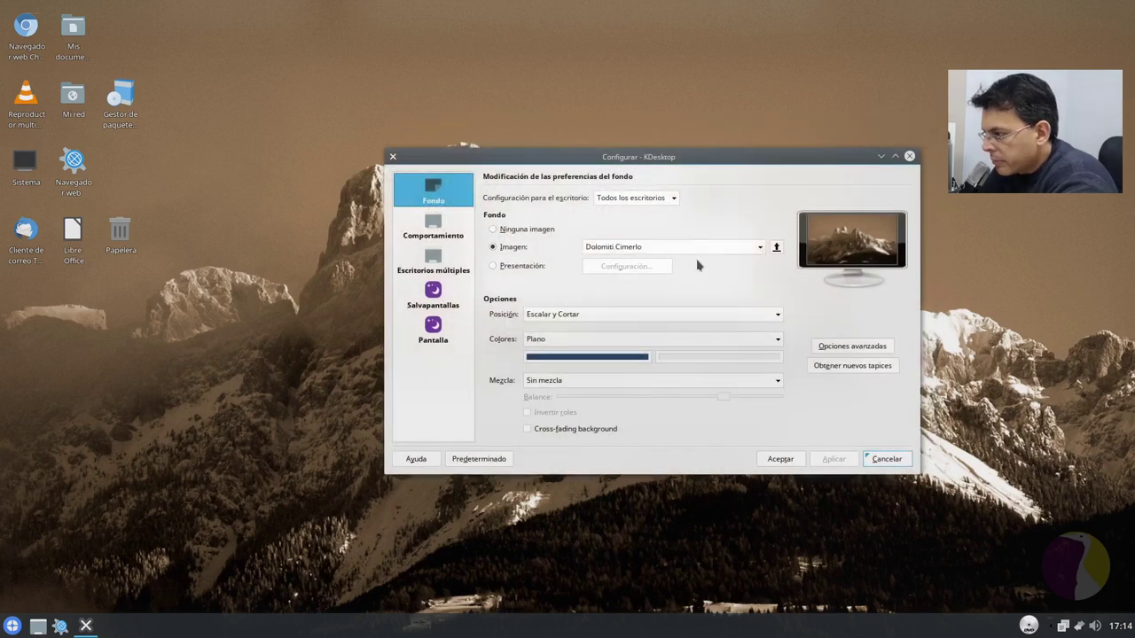
pyautogui.click(688, 252)
pyautogui.click(653, 273)
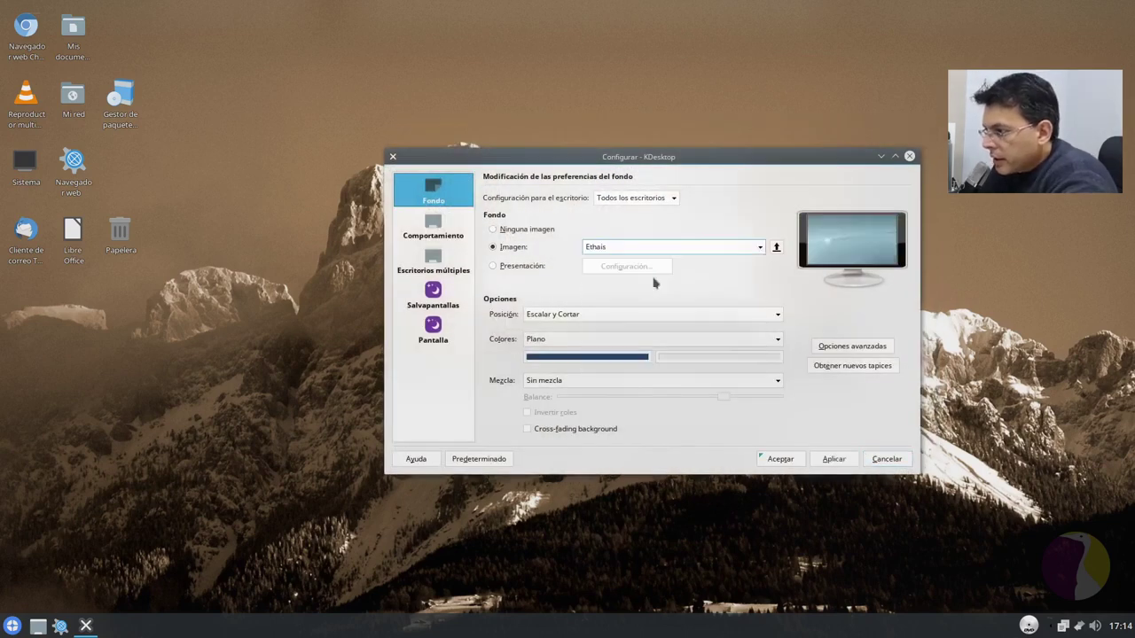
pyautogui.click(799, 459)
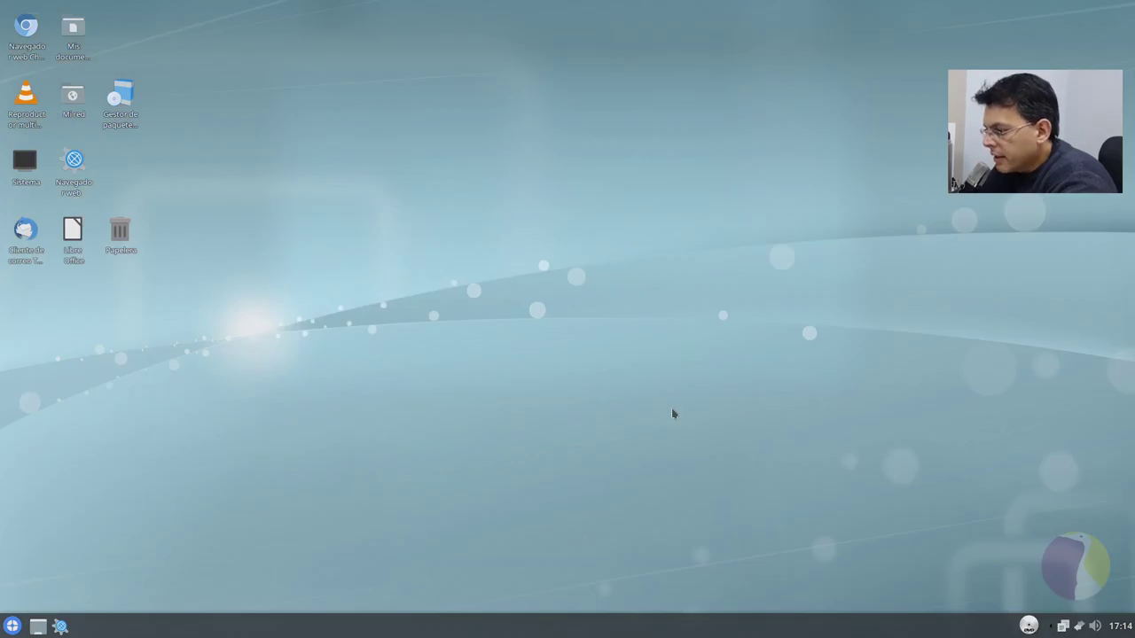
# - Reopen desktop settings via Configurar escritorio and apply Landscape Keltern
pyautogui.rightClick(456, 415)
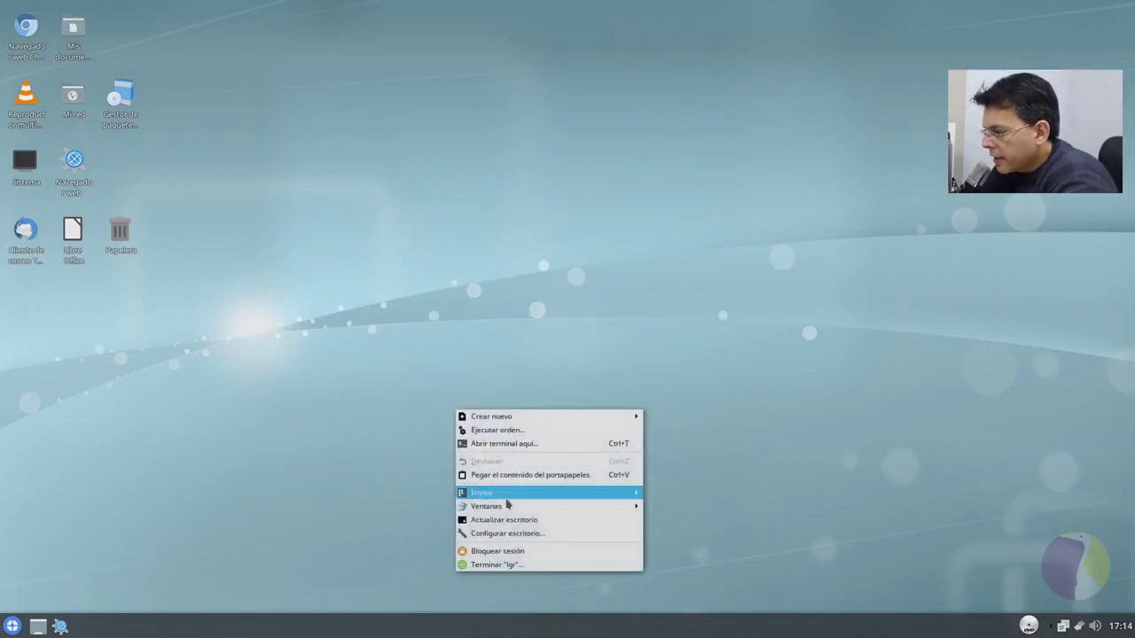
pyautogui.click(515, 531)
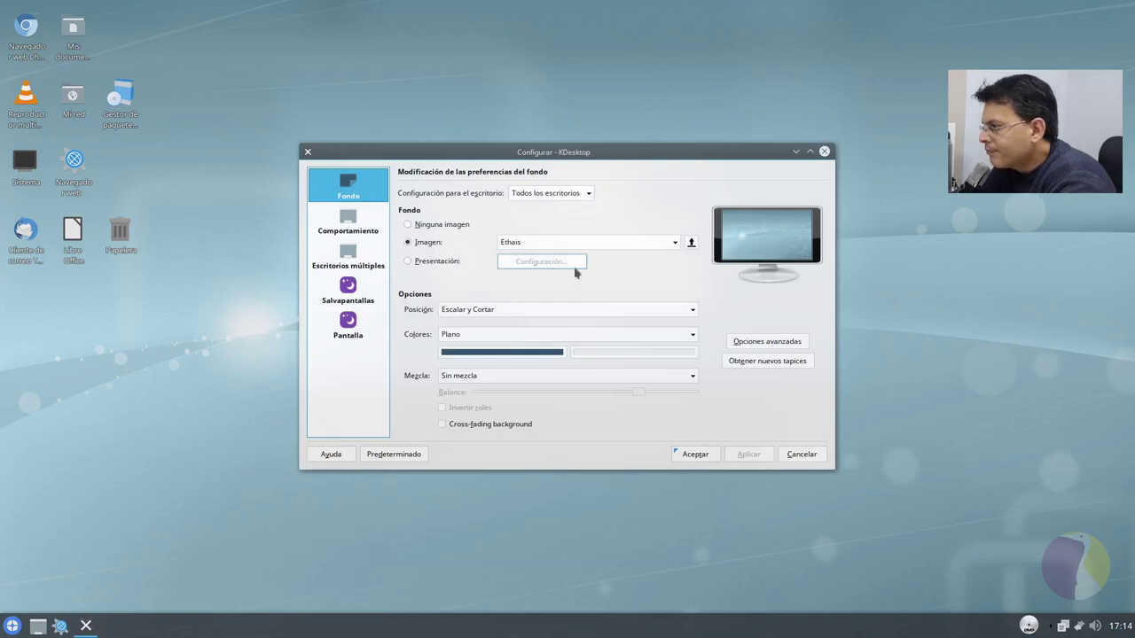
pyautogui.click(562, 242)
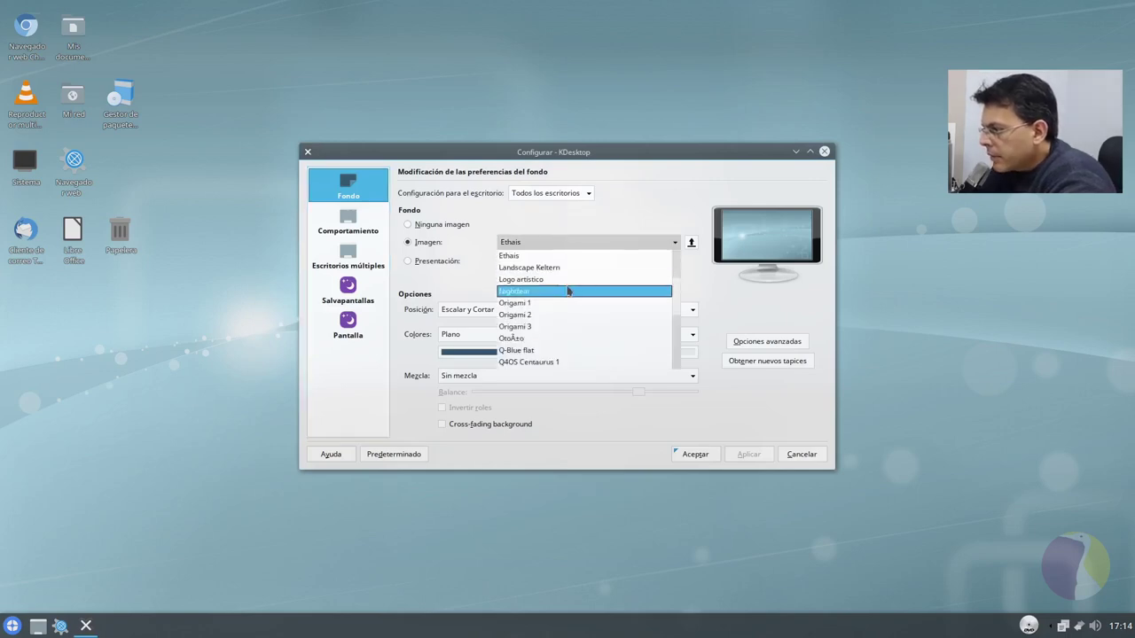
pyautogui.click(561, 269)
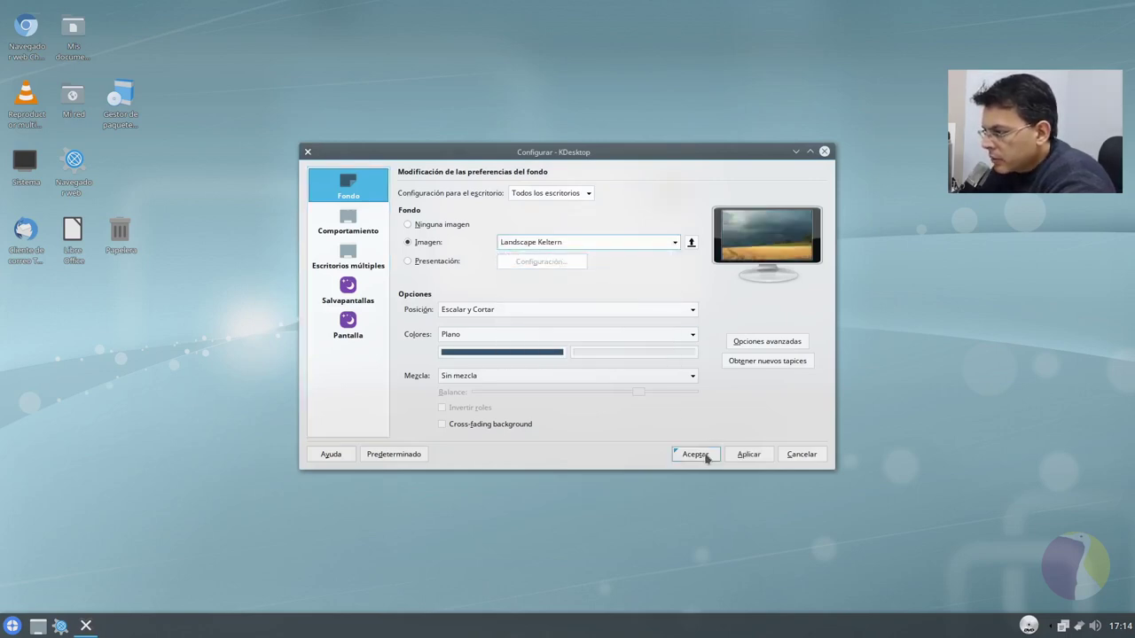
pyautogui.click(744, 455)
# - Select and apply the Nightfear wallpaper, moving the settings window aside
pyautogui.moveTo(700, 152); pyautogui.dragTo(780, 185)
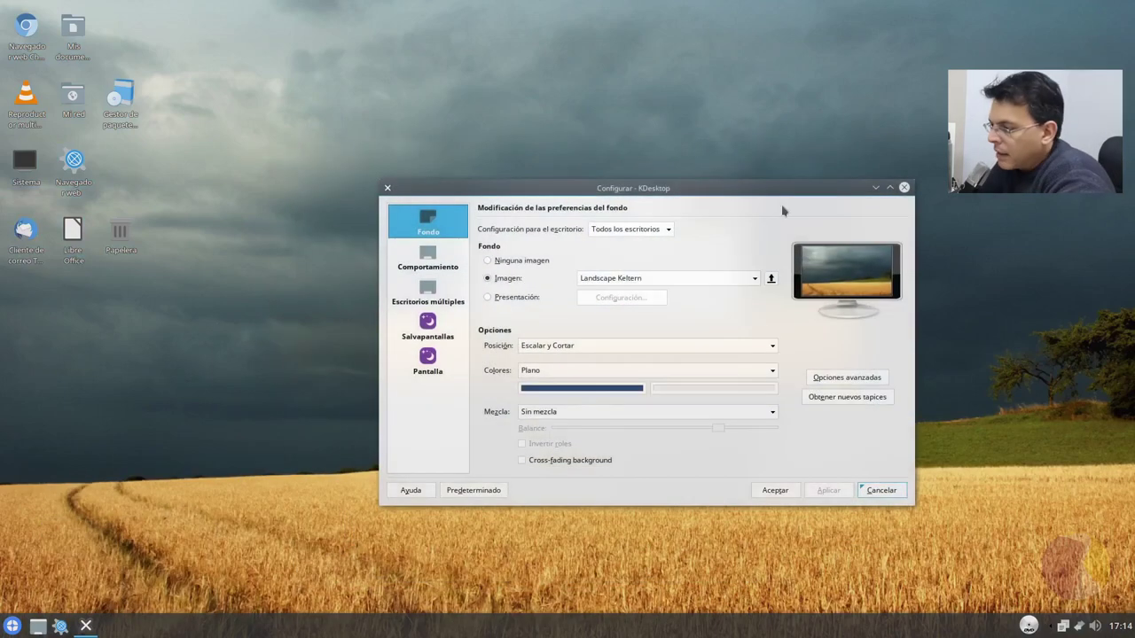
pyautogui.click(656, 280)
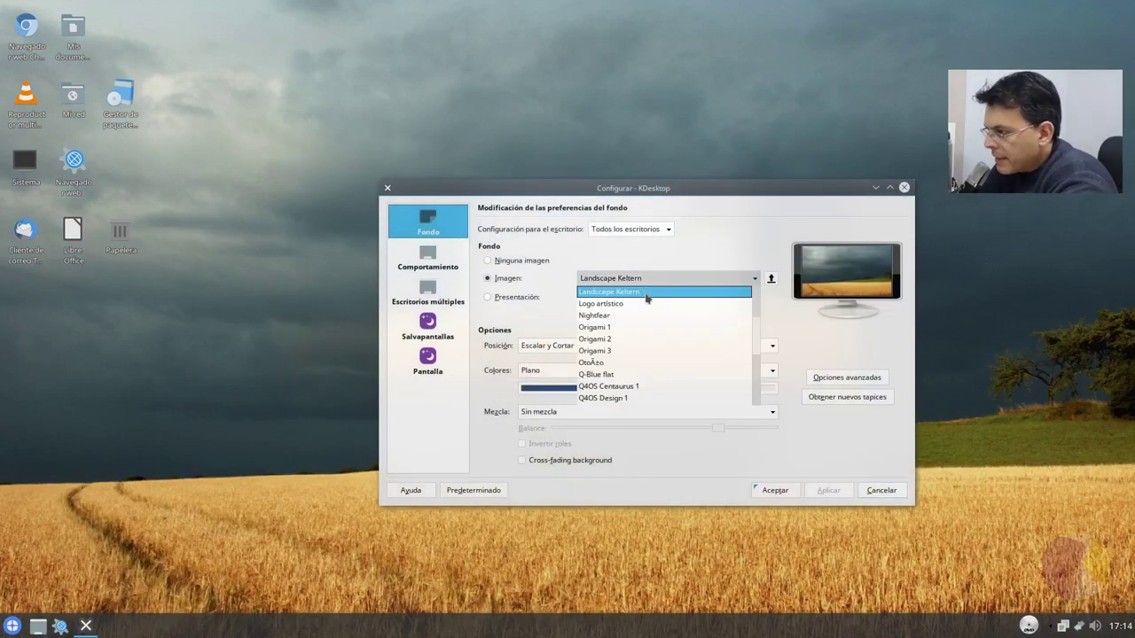
pyautogui.click(646, 314)
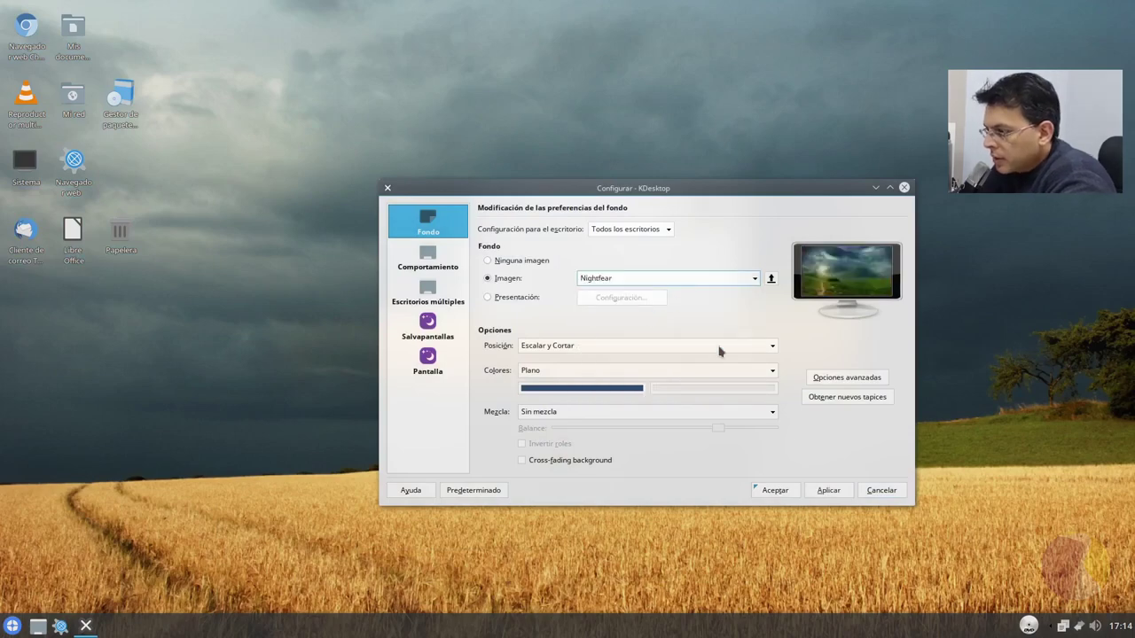
pyautogui.click(828, 490)
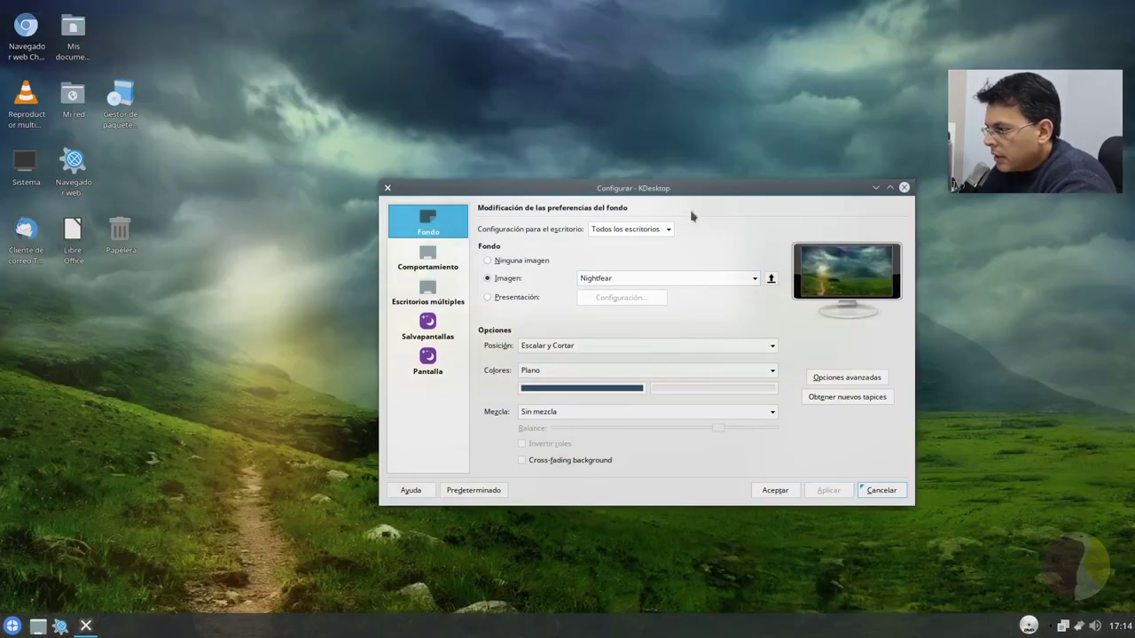
pyautogui.moveTo(701, 188)
pyautogui.mouseDown()
pyautogui.moveTo(586, 323)
pyautogui.moveTo(511, 459)
pyautogui.moveTo(712, 346)
pyautogui.moveTo(863, 45)
pyautogui.moveTo(843, 225)
pyautogui.moveTo(701, 186)
pyautogui.mouseUp()
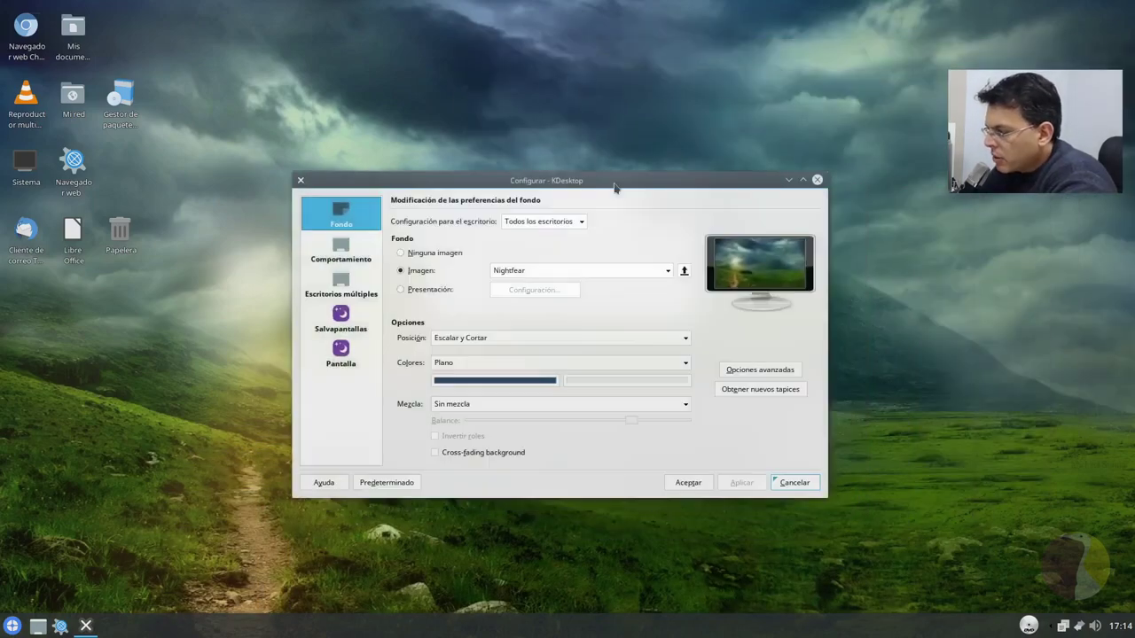
# - Close the desktop settings window, toggle the K menu repeatedly, then bring up the desktop context menu
pyautogui.press('super')
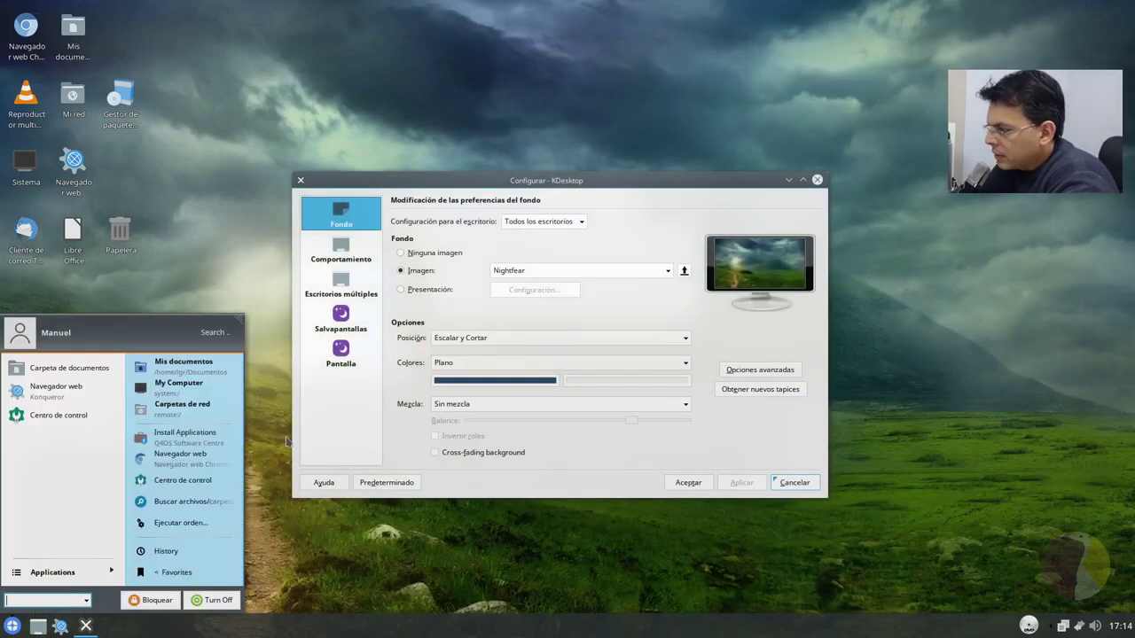
pyautogui.press('Escape')
pyautogui.press('Escape')
pyautogui.press('super')
pyautogui.press('Escape')
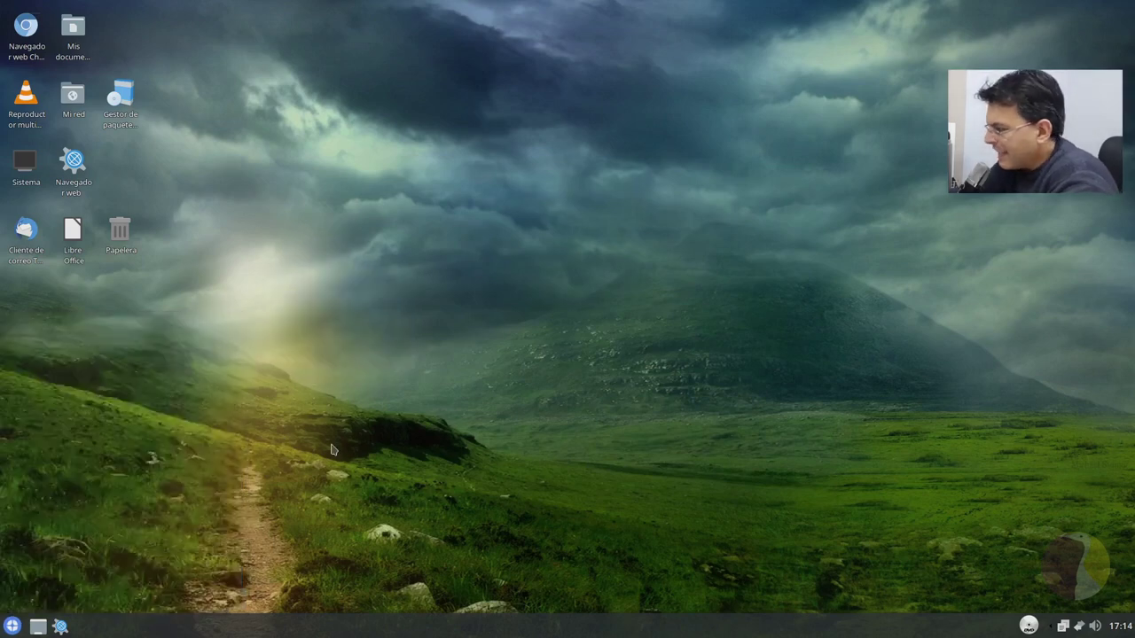
pyautogui.press('super')
pyautogui.press('Escape')
pyautogui.press('super')
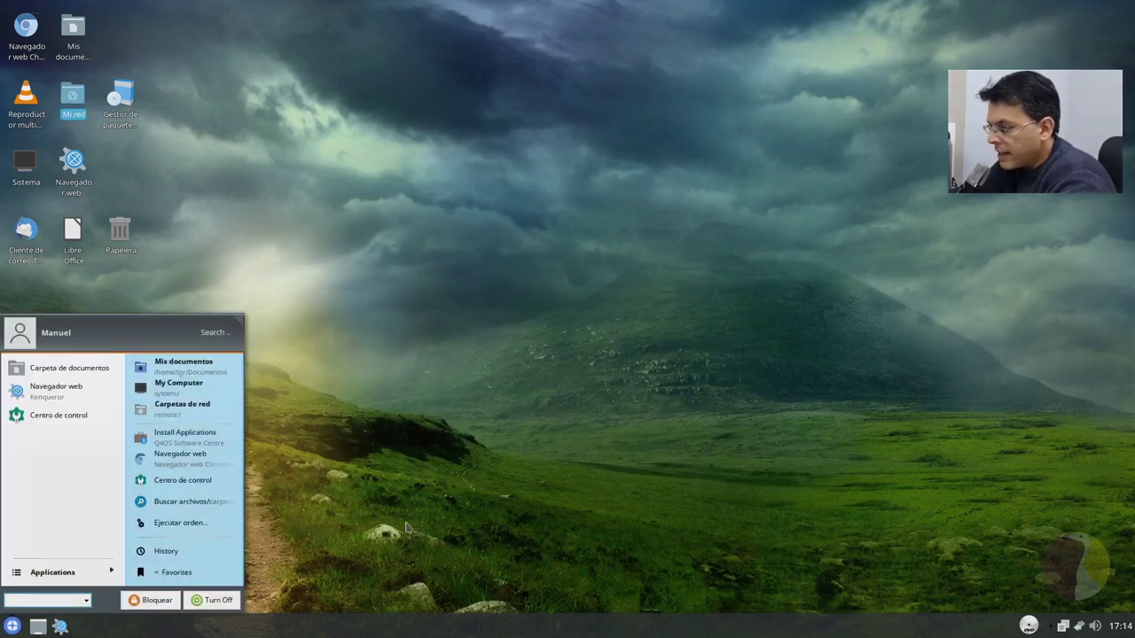
pyautogui.press('Escape')
pyautogui.press('super')
pyautogui.press('Escape')
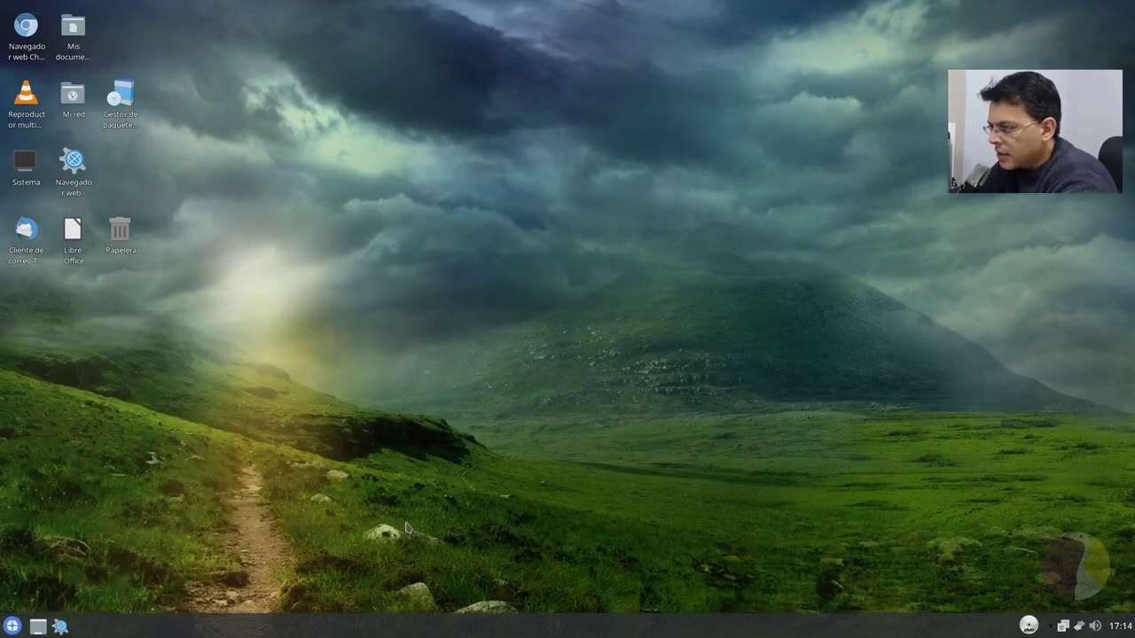
pyautogui.press('super')
pyautogui.press('Escape')
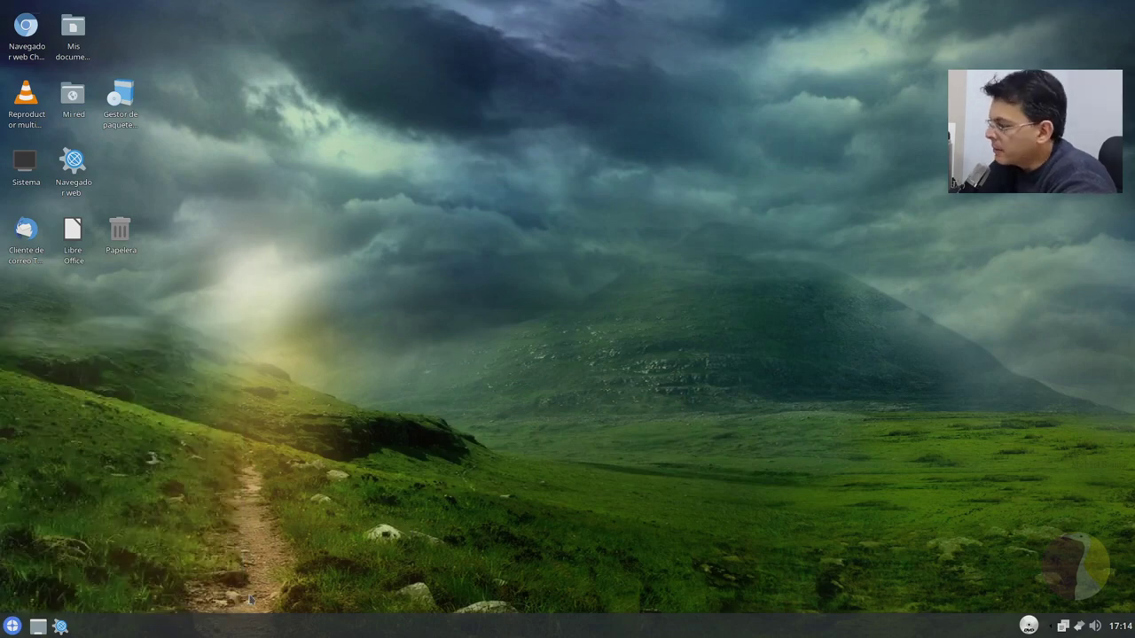
pyautogui.press('super')
pyautogui.press('Escape')
pyautogui.press('super')
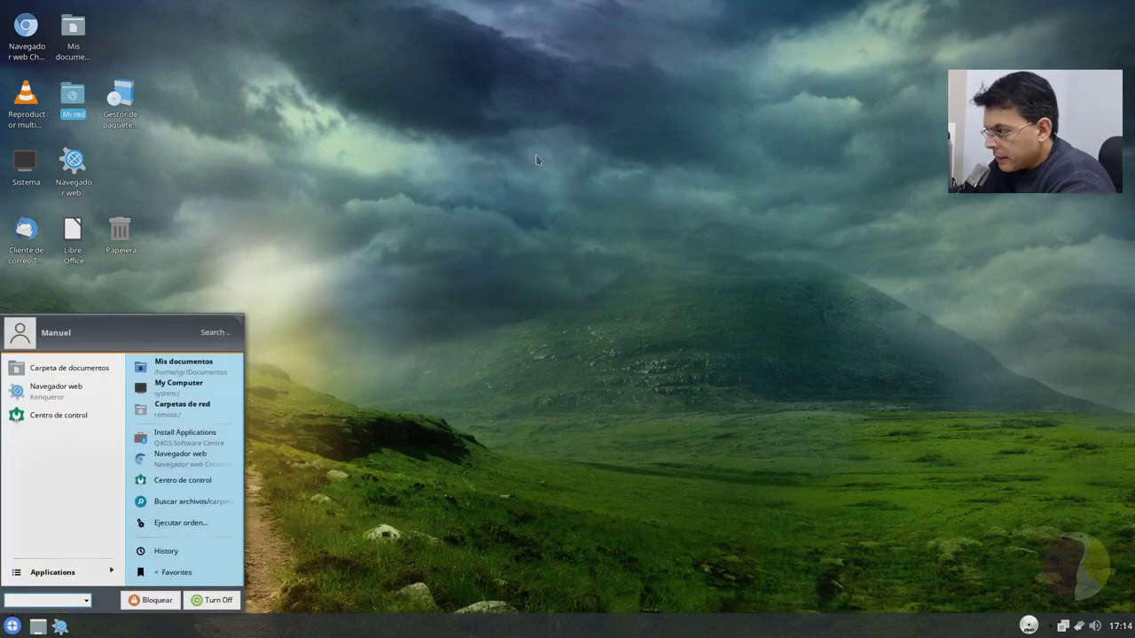
pyautogui.rightClick(535, 154)
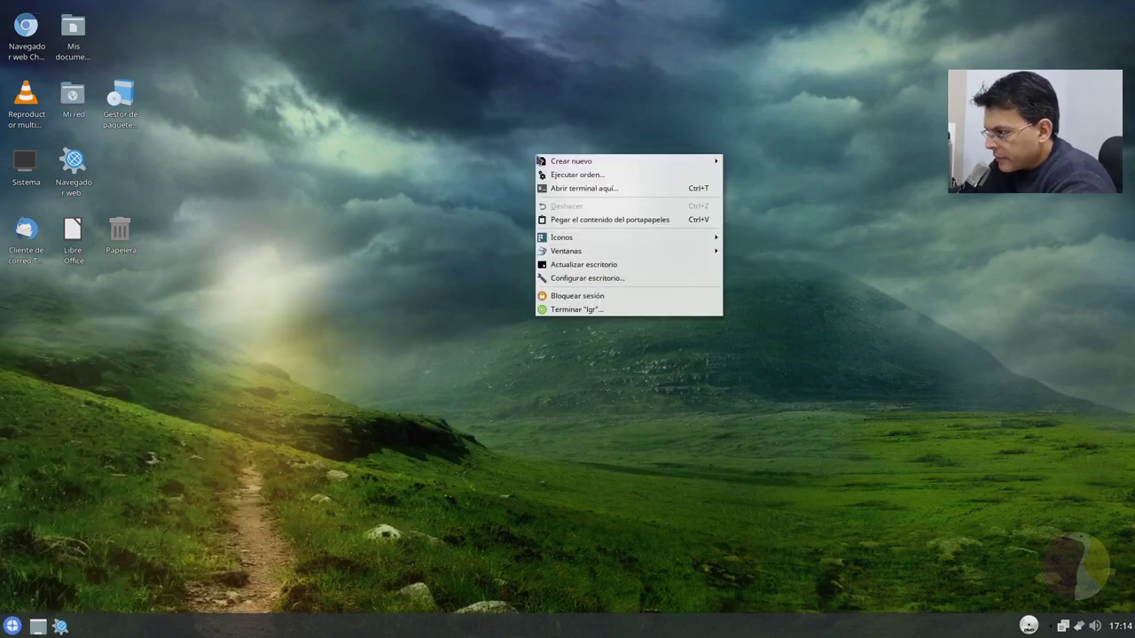
# - In the background settings, preview Origami 1, 2, 3 and the autumn leaves wallpapers
pyautogui.click(592, 280)
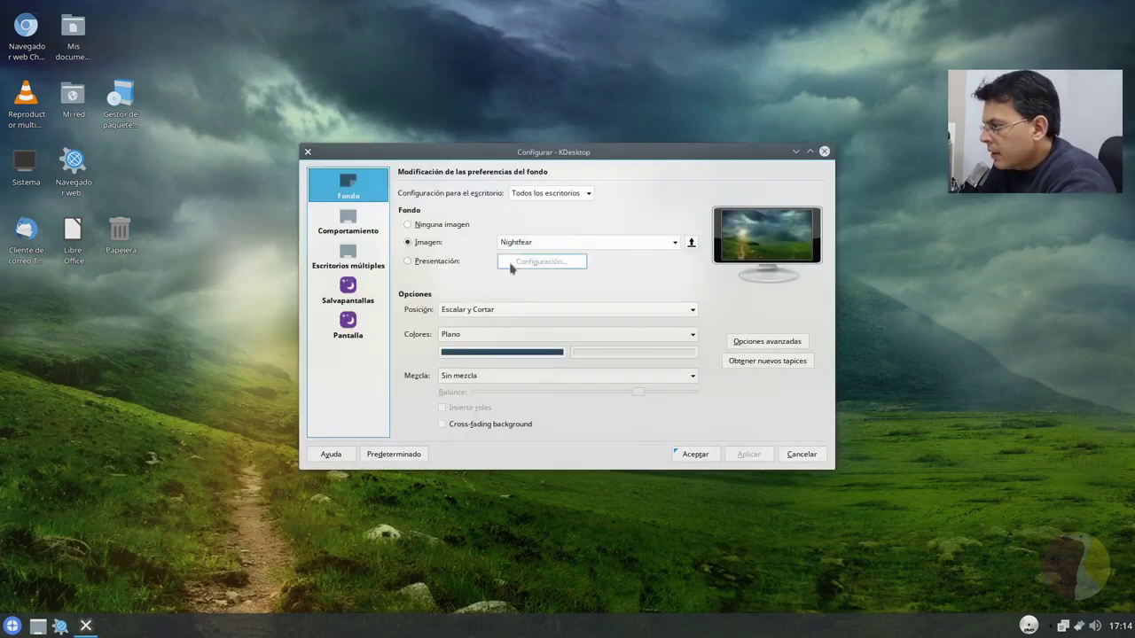
pyautogui.click(582, 242)
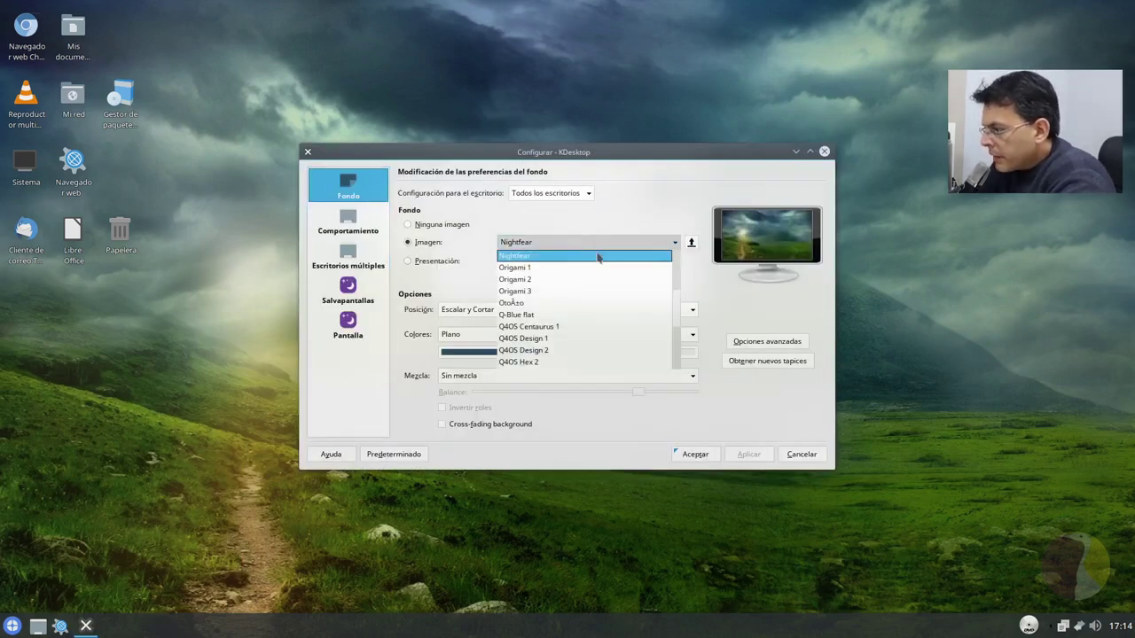
pyautogui.click(600, 267)
pyautogui.click(618, 245)
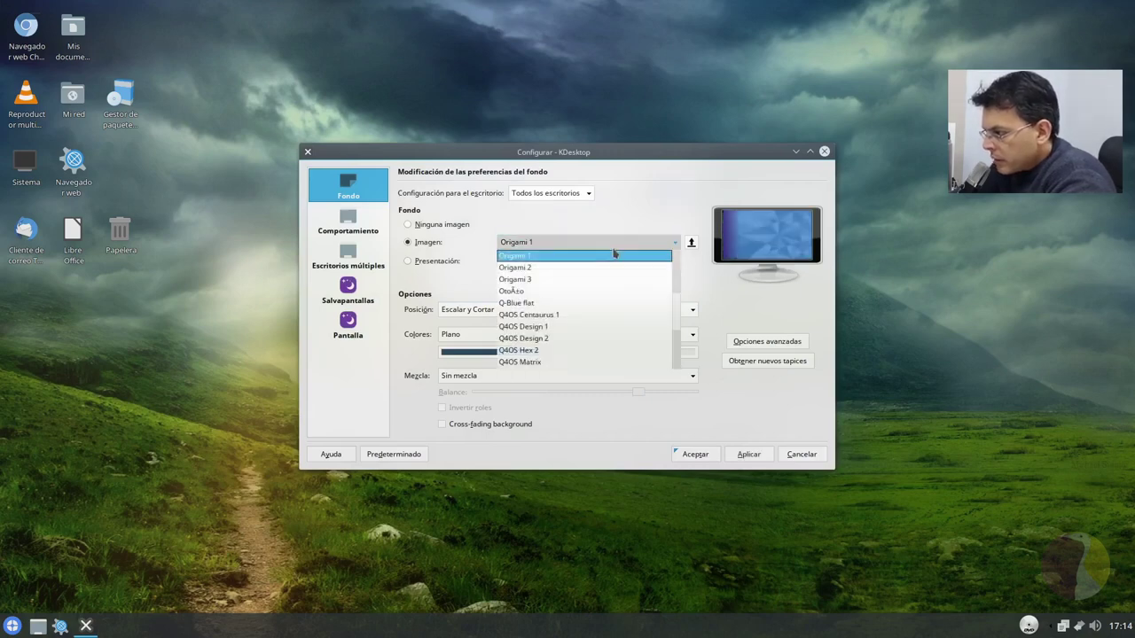
pyautogui.click(615, 268)
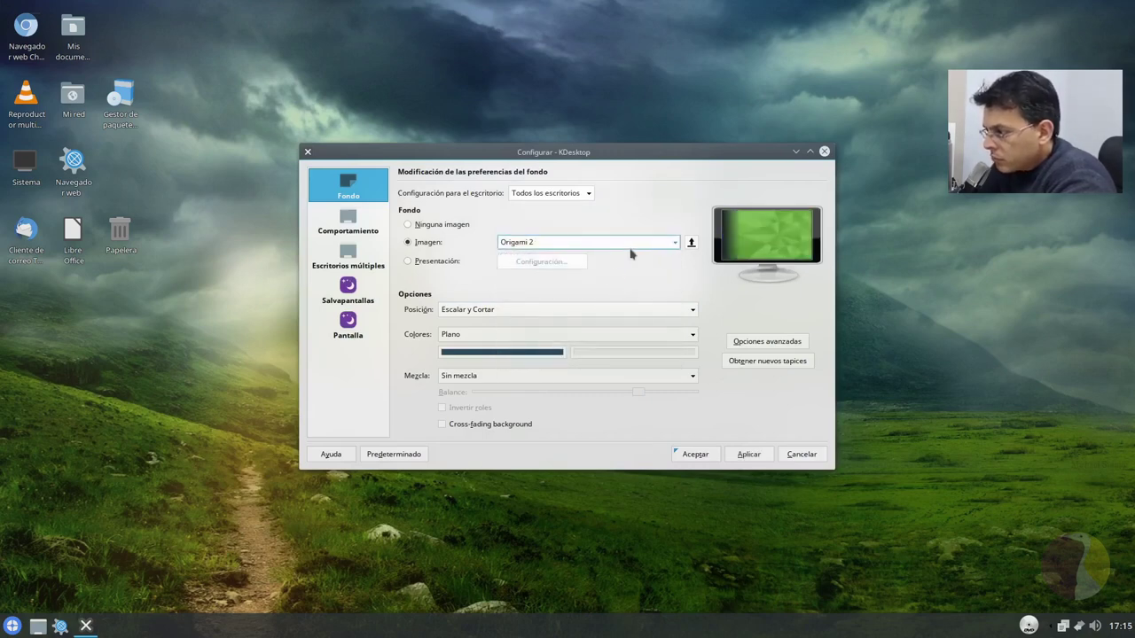
pyautogui.click(618, 245)
pyautogui.click(610, 267)
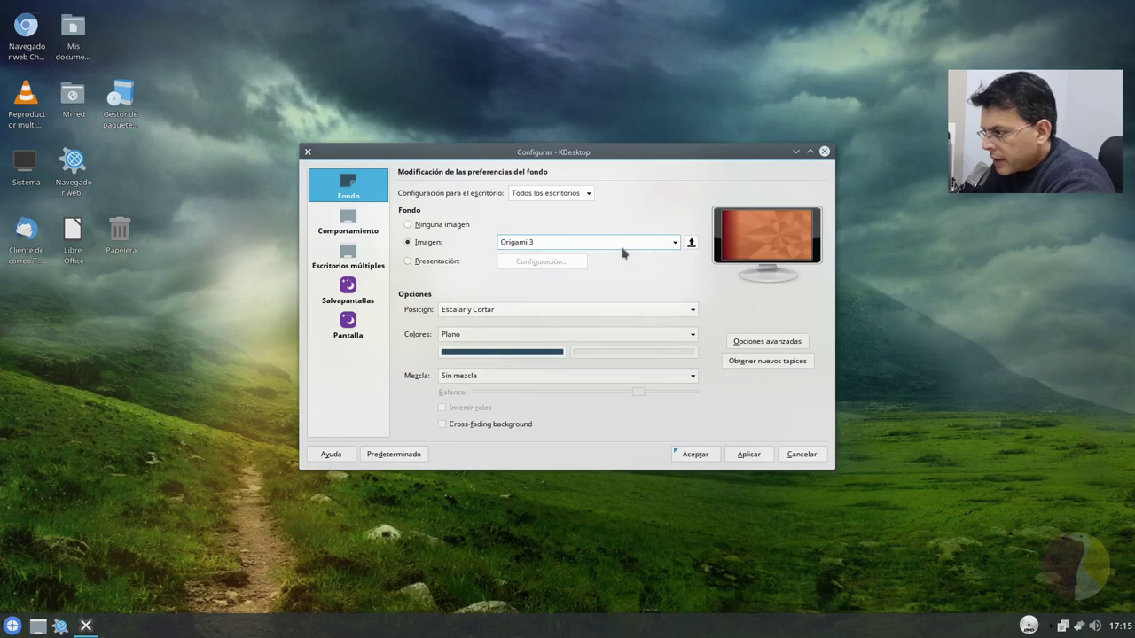
pyautogui.click(618, 245)
pyautogui.click(615, 265)
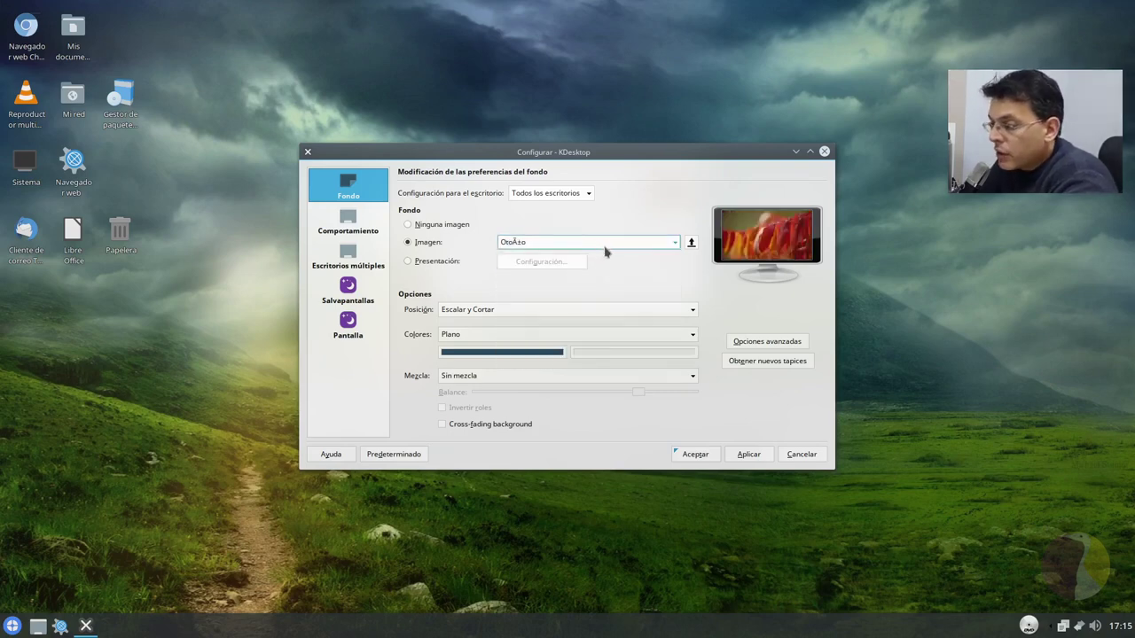
# - Preview the Q-Blue flat, Q4OS Centaurus 1 and Q4OS Design 1 wallpapers
pyautogui.click(606, 252)
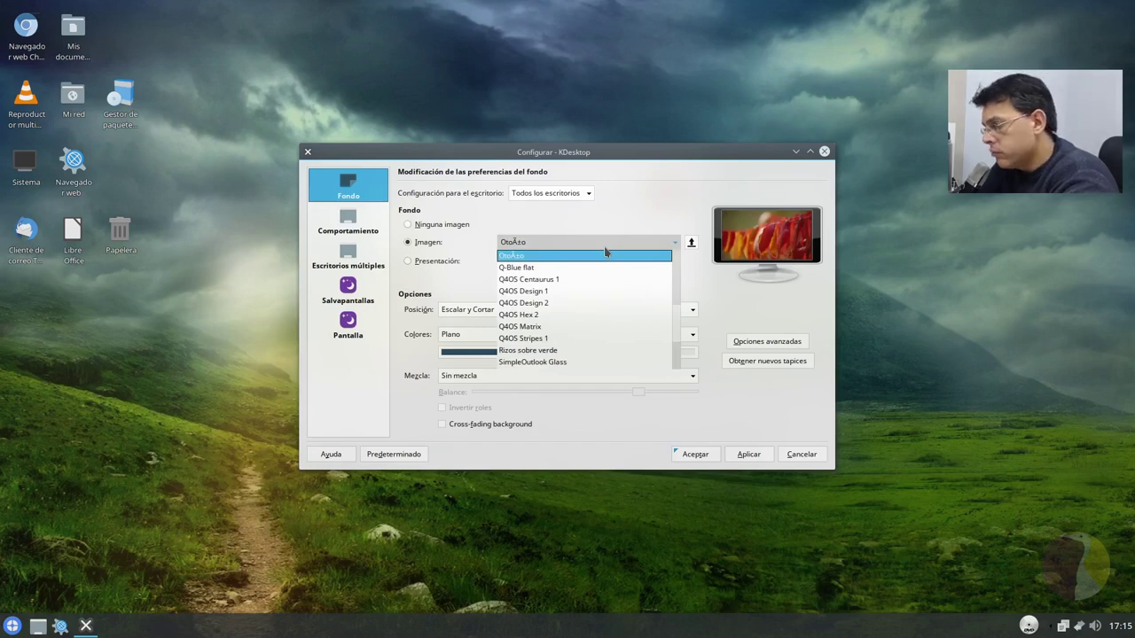
pyautogui.click(604, 266)
pyautogui.click(608, 244)
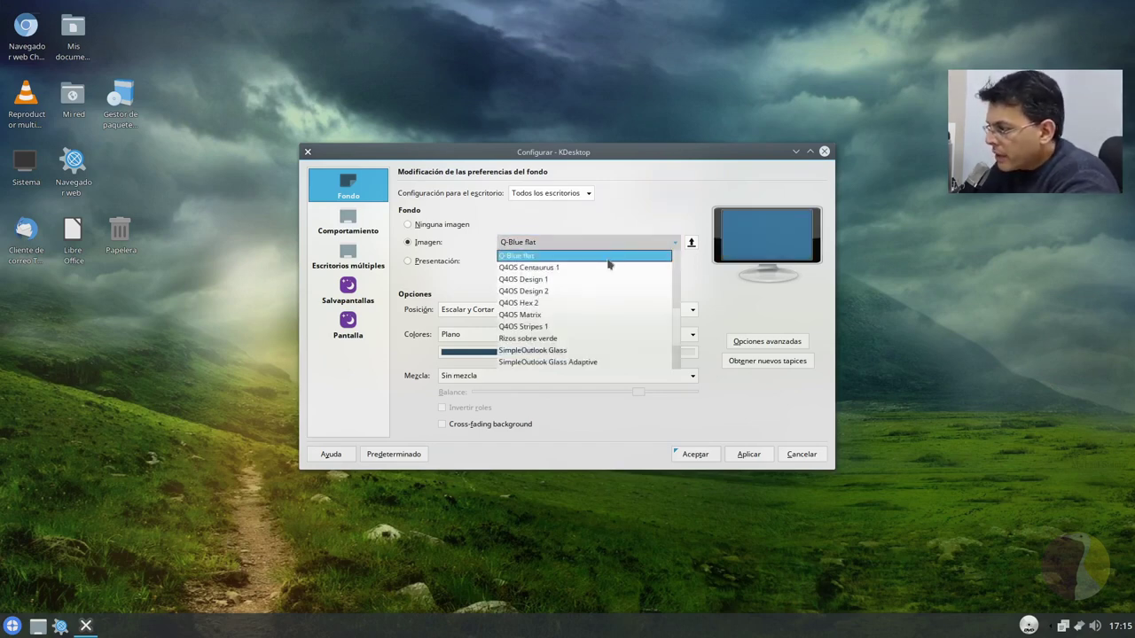
pyautogui.click(609, 266)
pyautogui.click(609, 245)
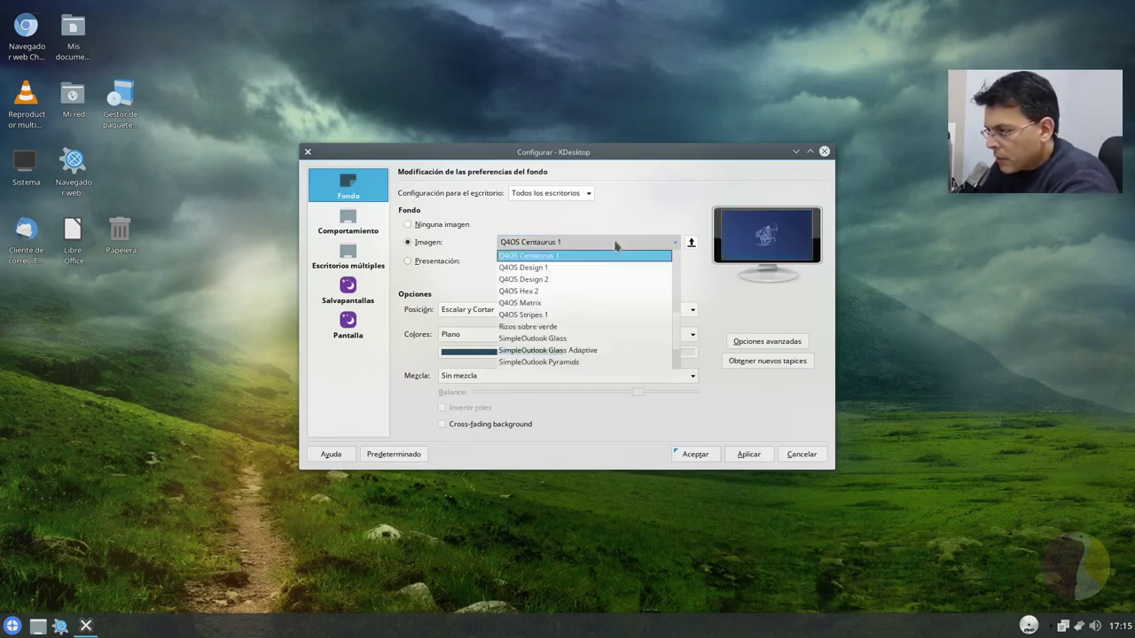
pyautogui.click(609, 276)
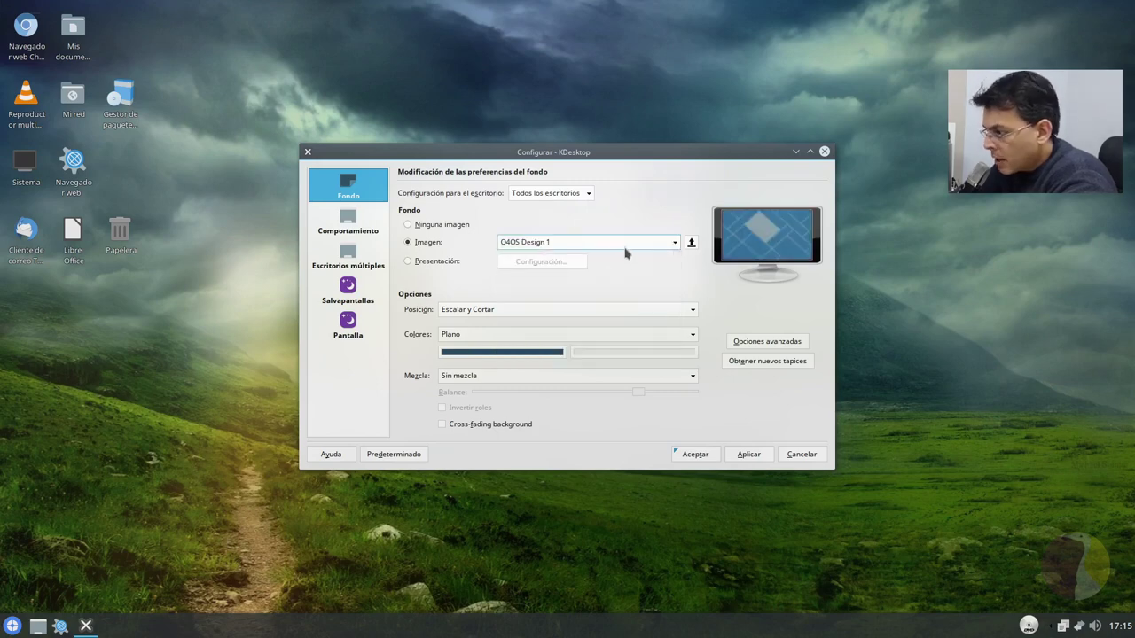
# - Preview Rizos sobre verde, SimpleOutlook Sunset and Storm Blue, then apply The Bay
pyautogui.click(624, 248)
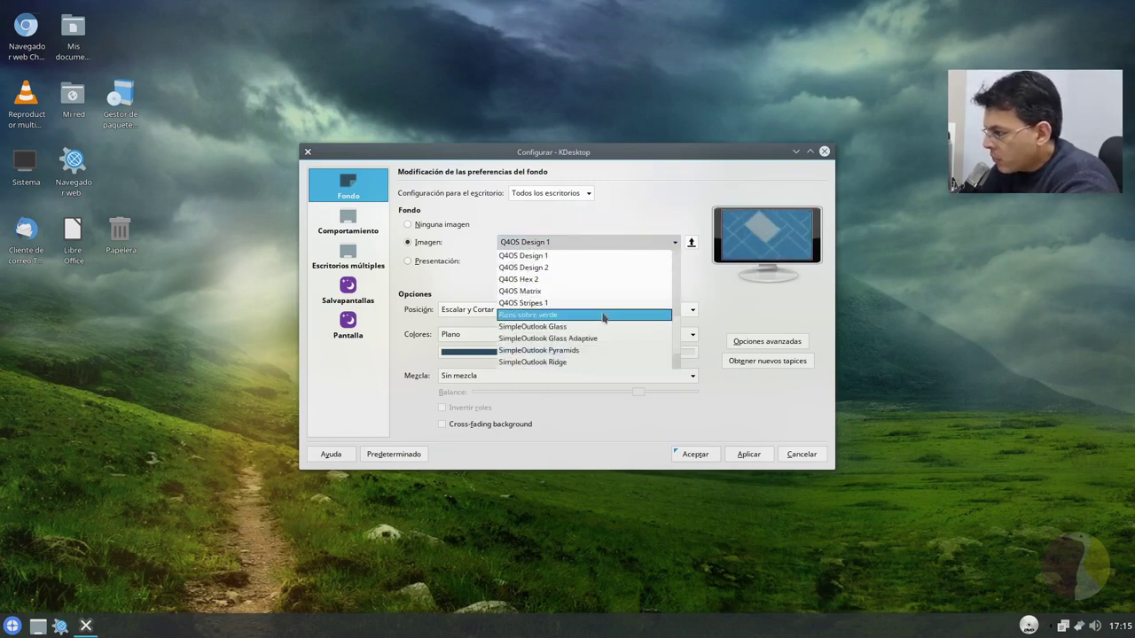
pyautogui.click(603, 315)
pyautogui.click(600, 247)
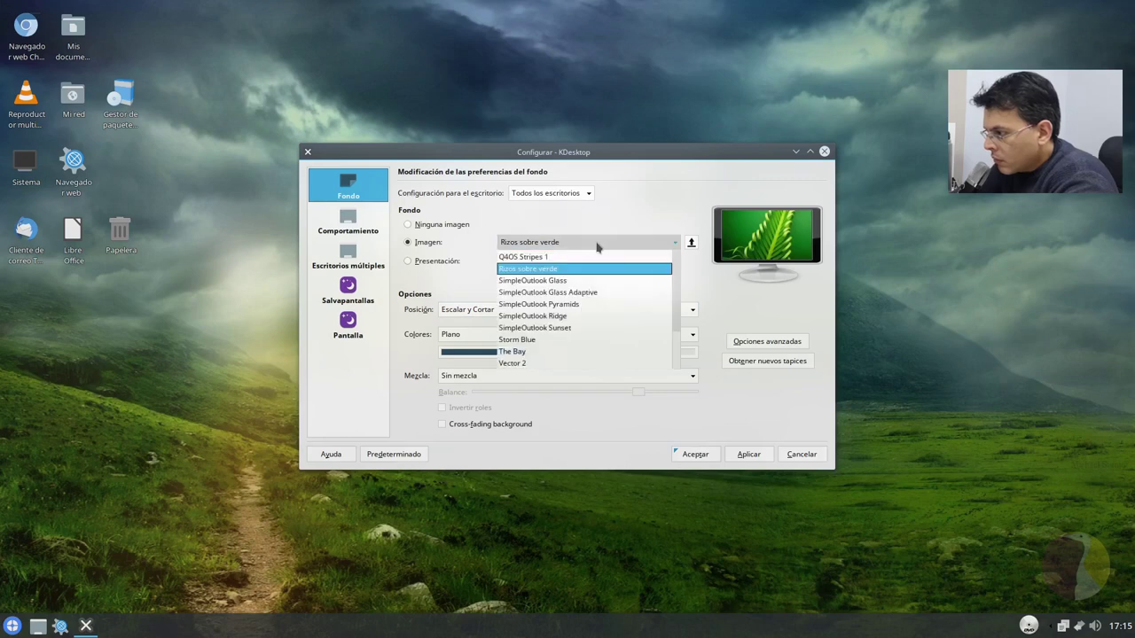
pyautogui.click(581, 328)
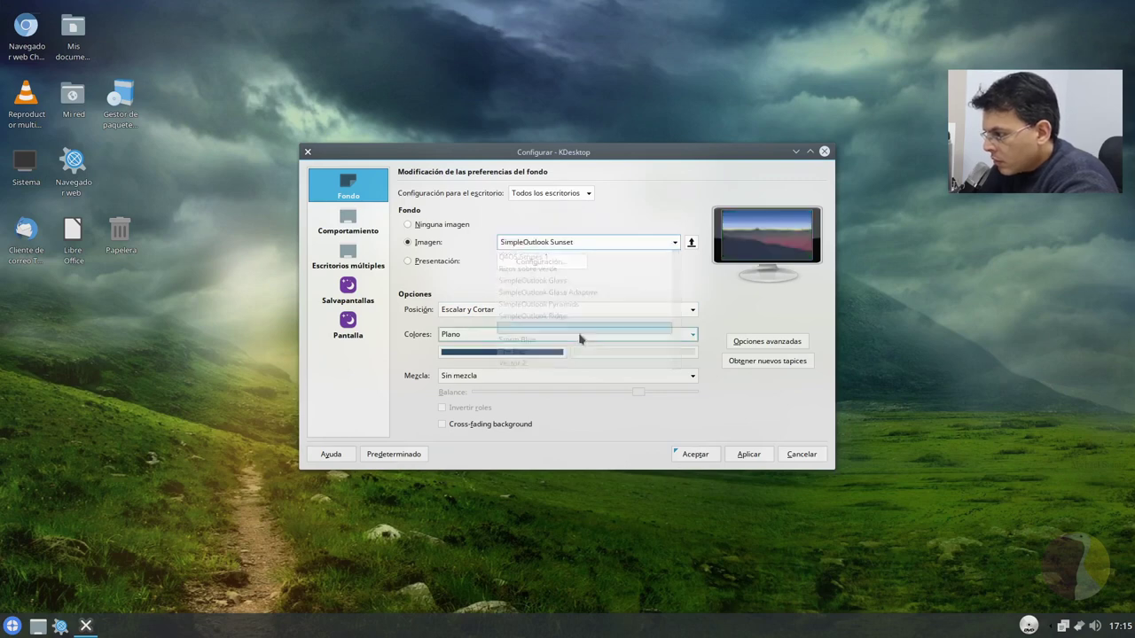
pyautogui.click(600, 246)
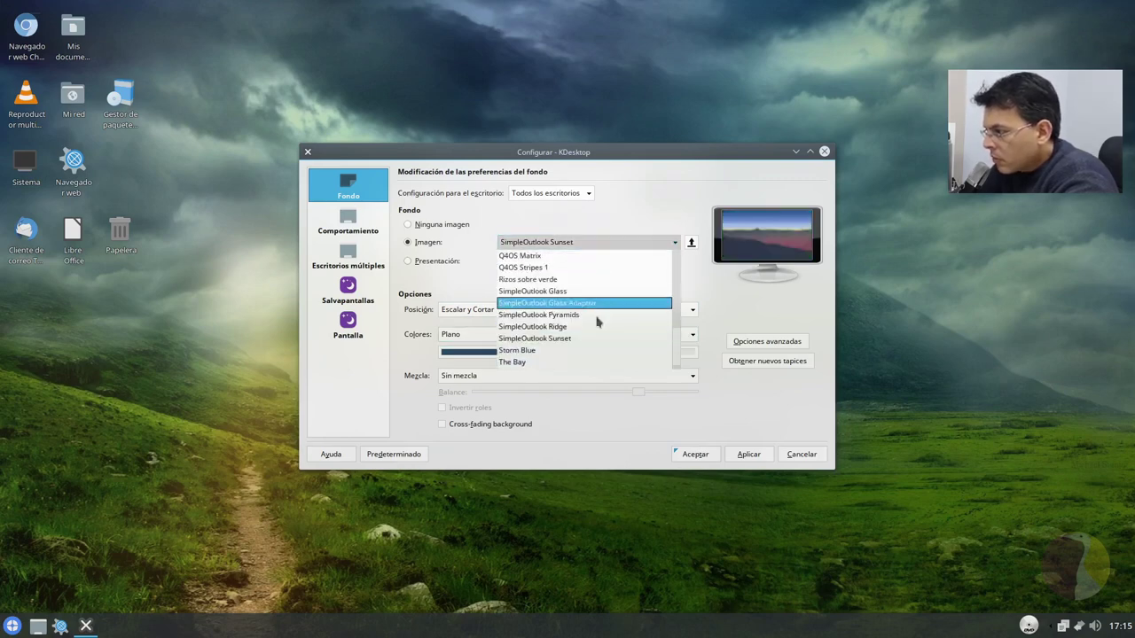
pyautogui.click(584, 358)
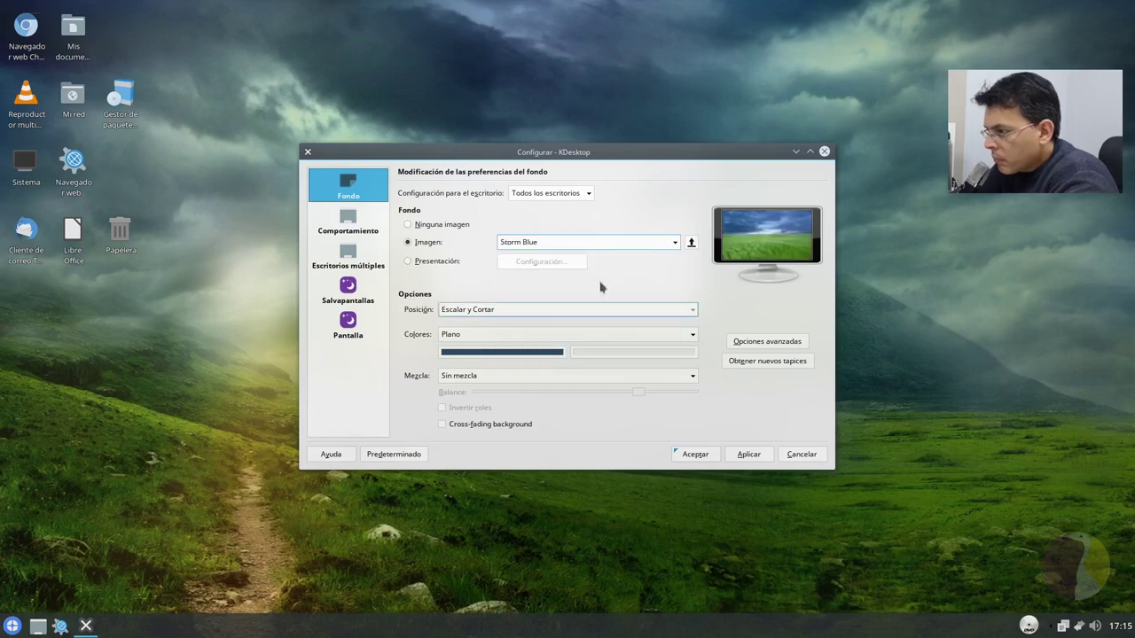
pyautogui.click(624, 244)
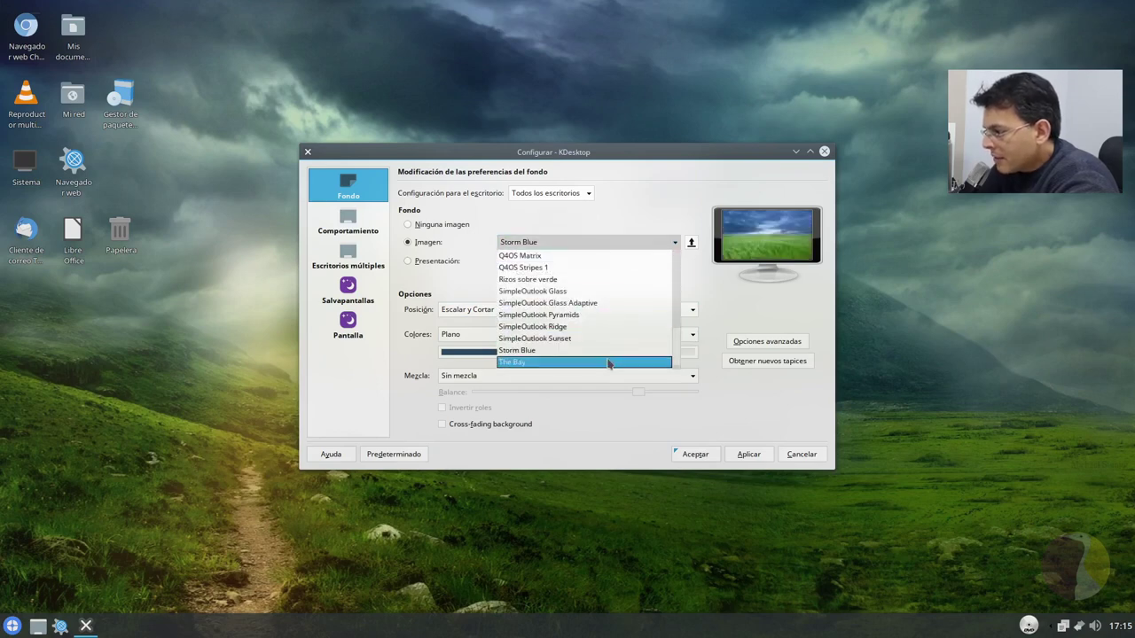
pyautogui.click(604, 362)
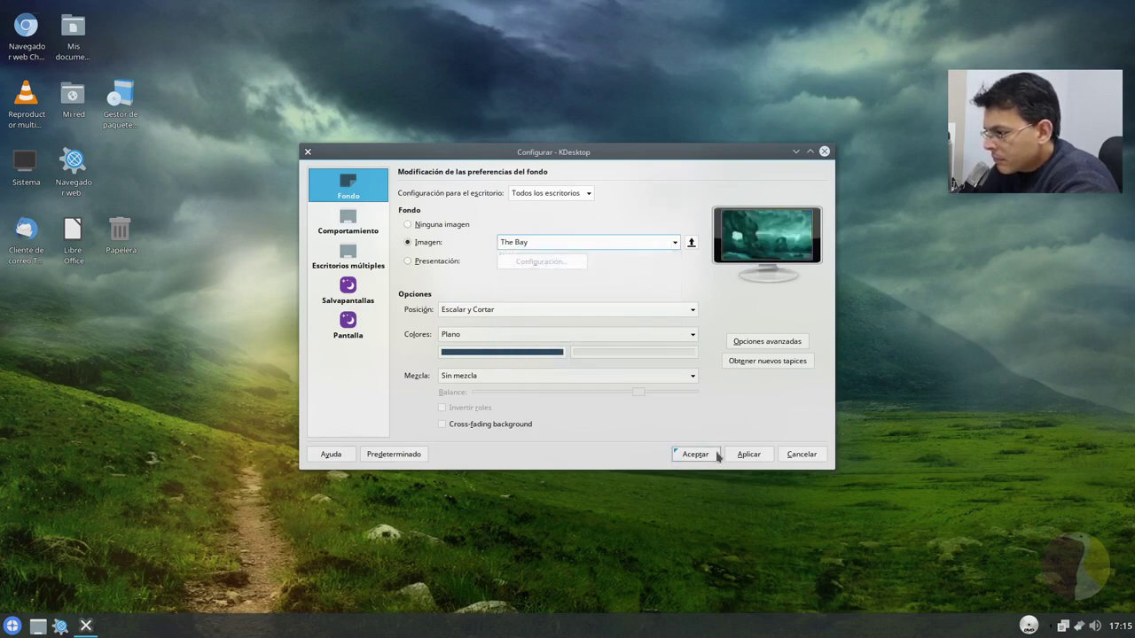
pyautogui.click(749, 453)
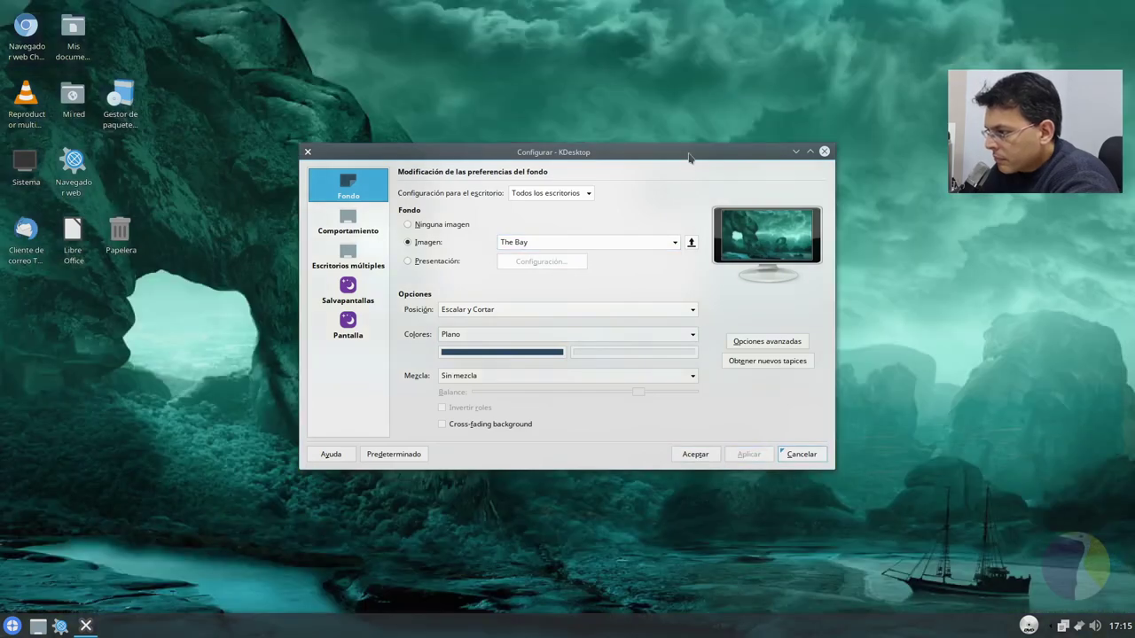
# - Review the Comportamiento page, then the Escritorios múltiples page showing one virtual desktop
pyautogui.moveTo(689, 158); pyautogui.dragTo(723, 118)
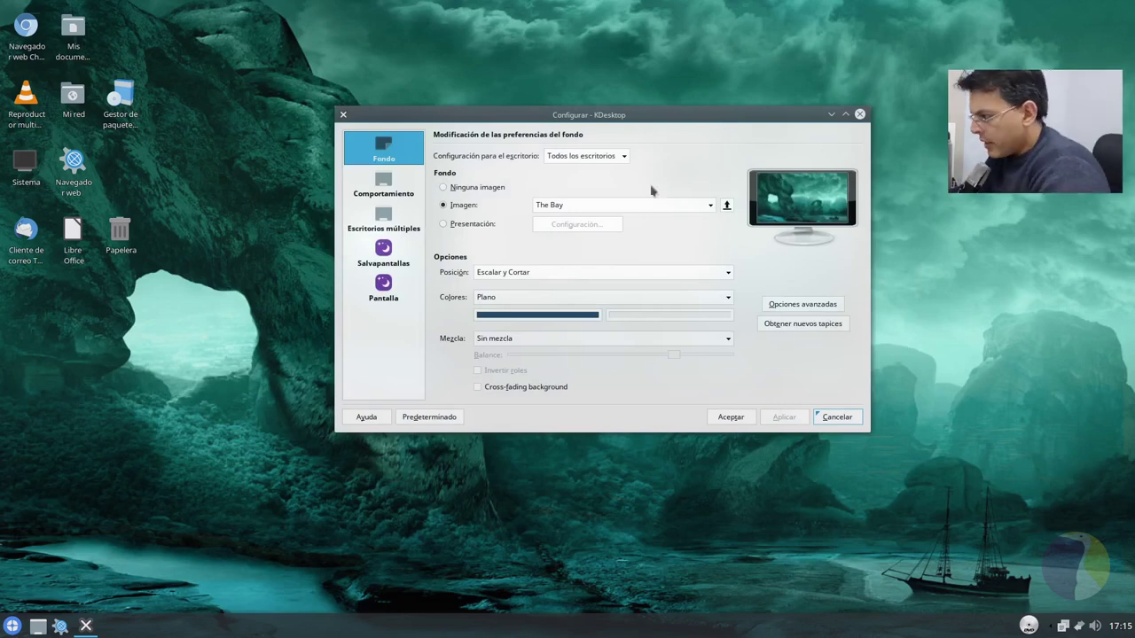
pyautogui.click(388, 188)
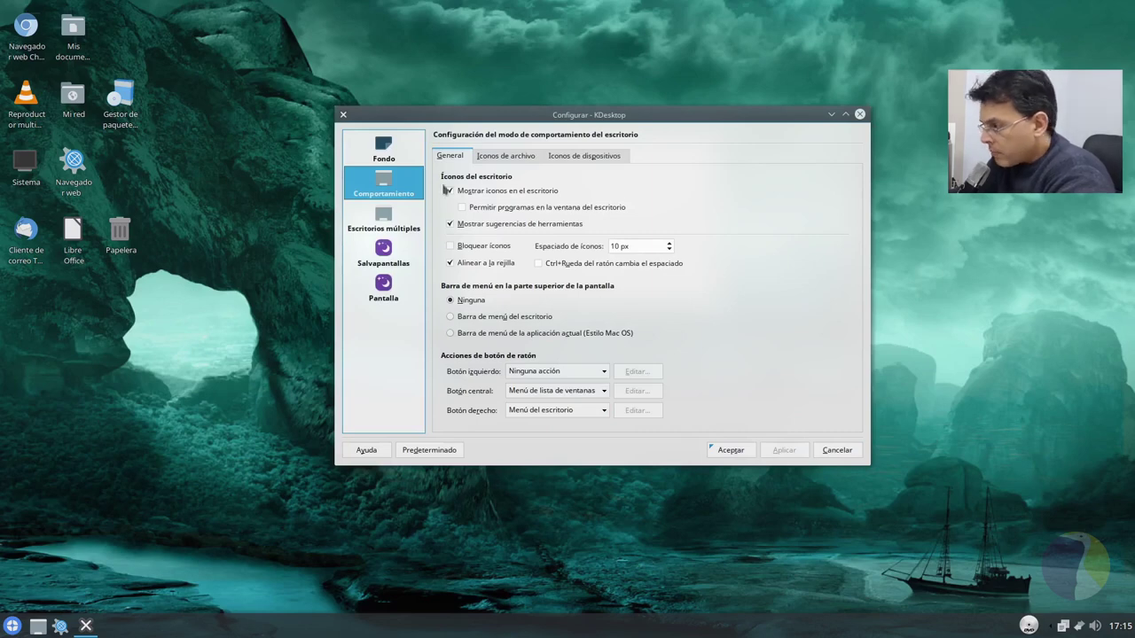
pyautogui.click(393, 231)
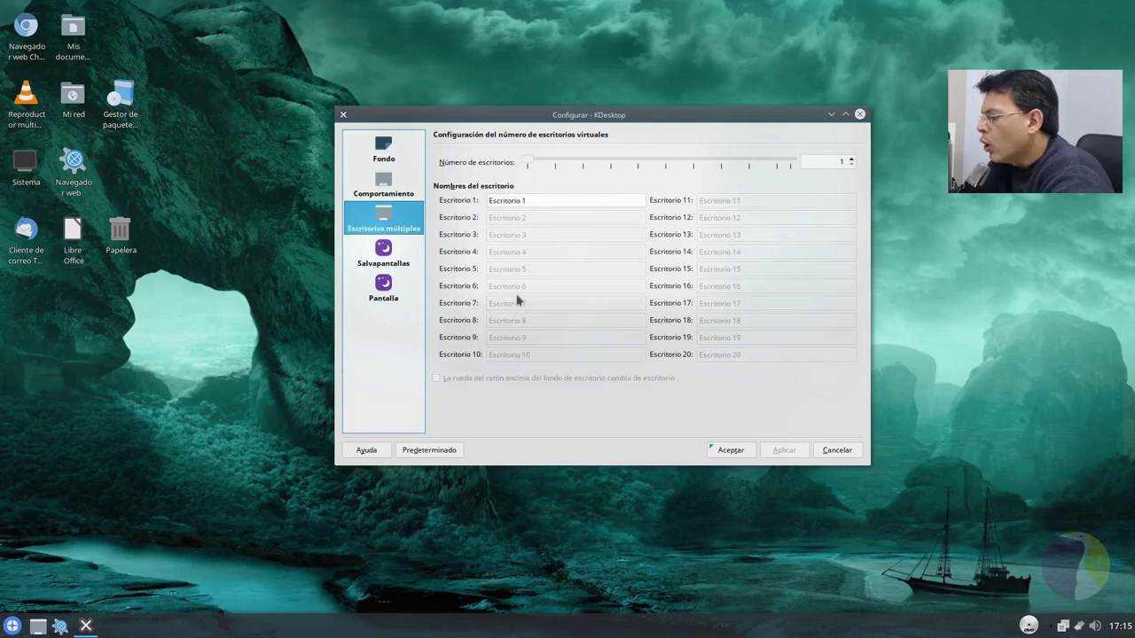
# - Preview the Lorenz attractor and Pancarta screensavers on the Salvapantallas page
pyautogui.click(379, 262)
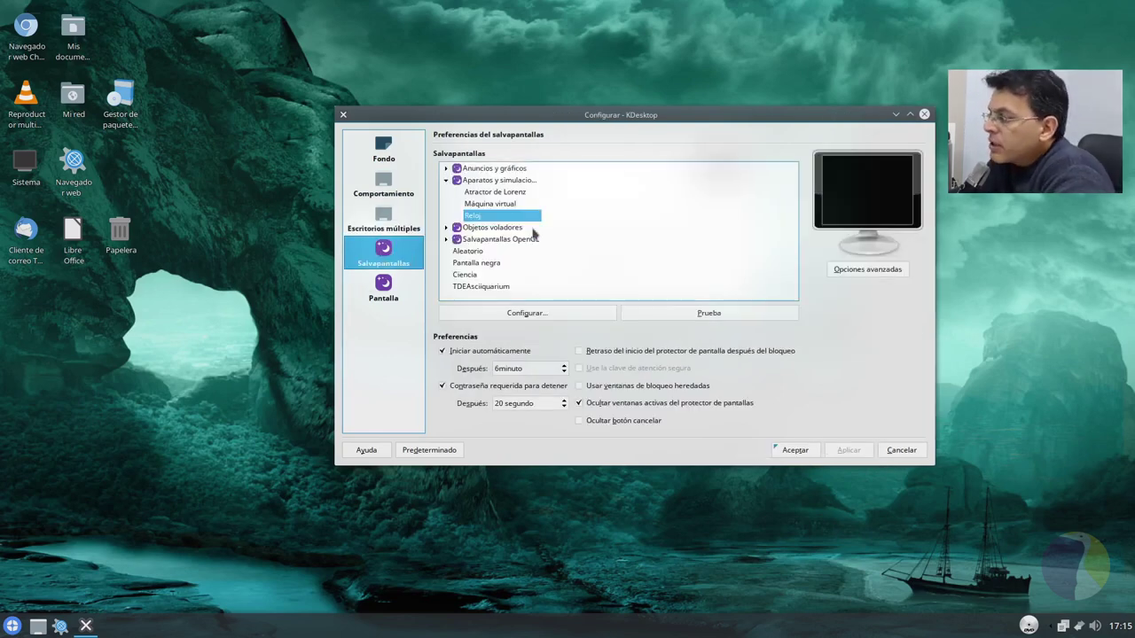
pyautogui.click(506, 195)
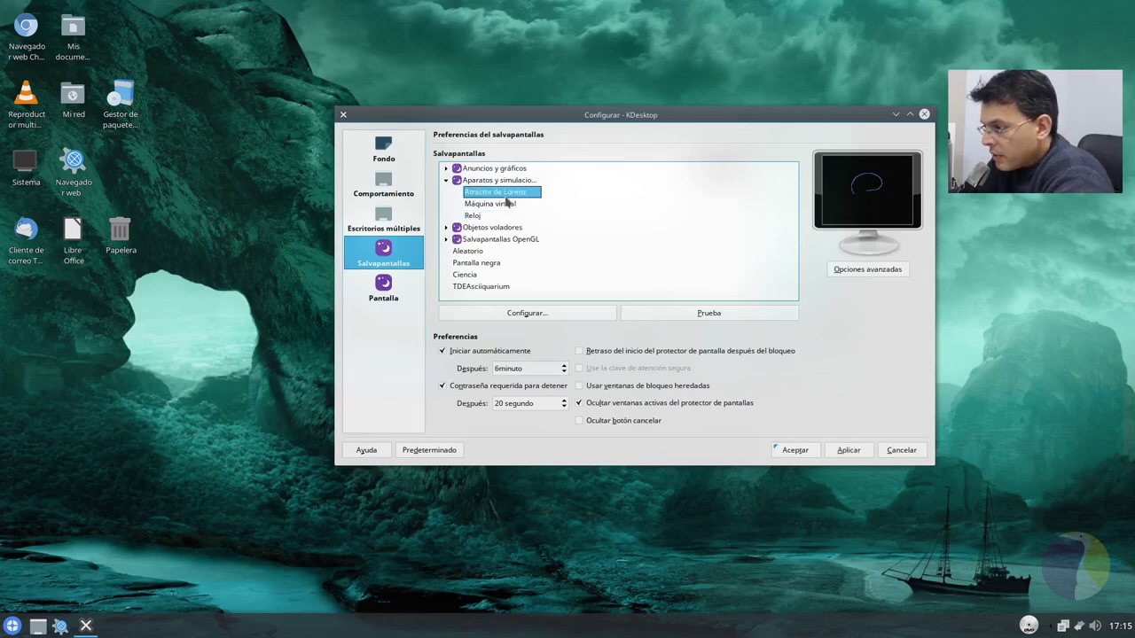
pyautogui.press('Up')
pyautogui.press('Up')
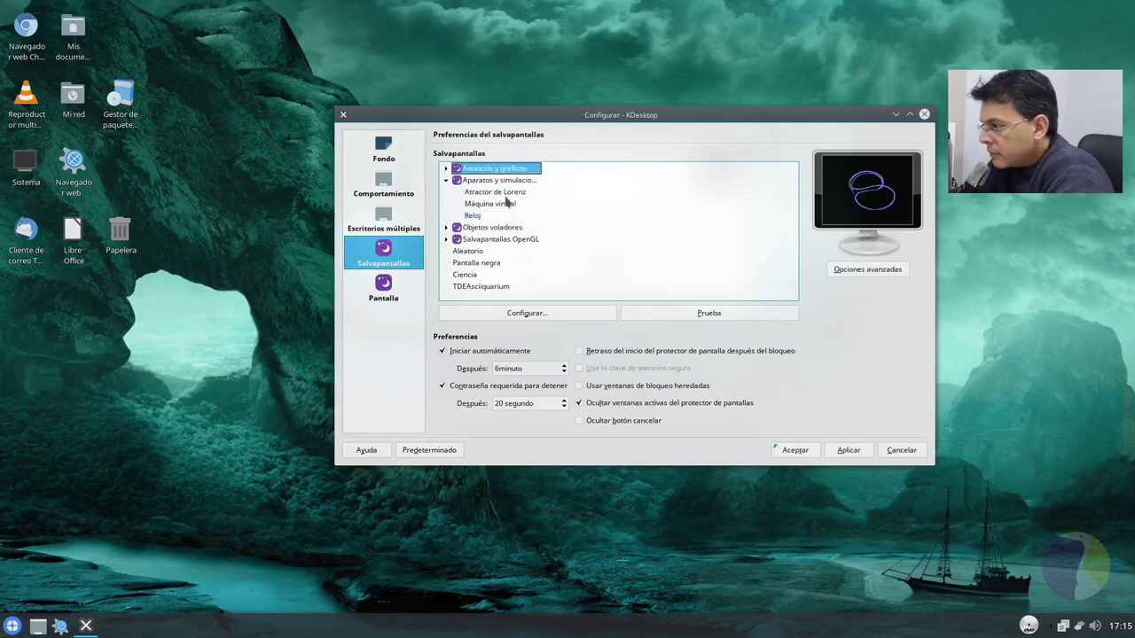
pyautogui.press('Right')
pyautogui.press('Down')
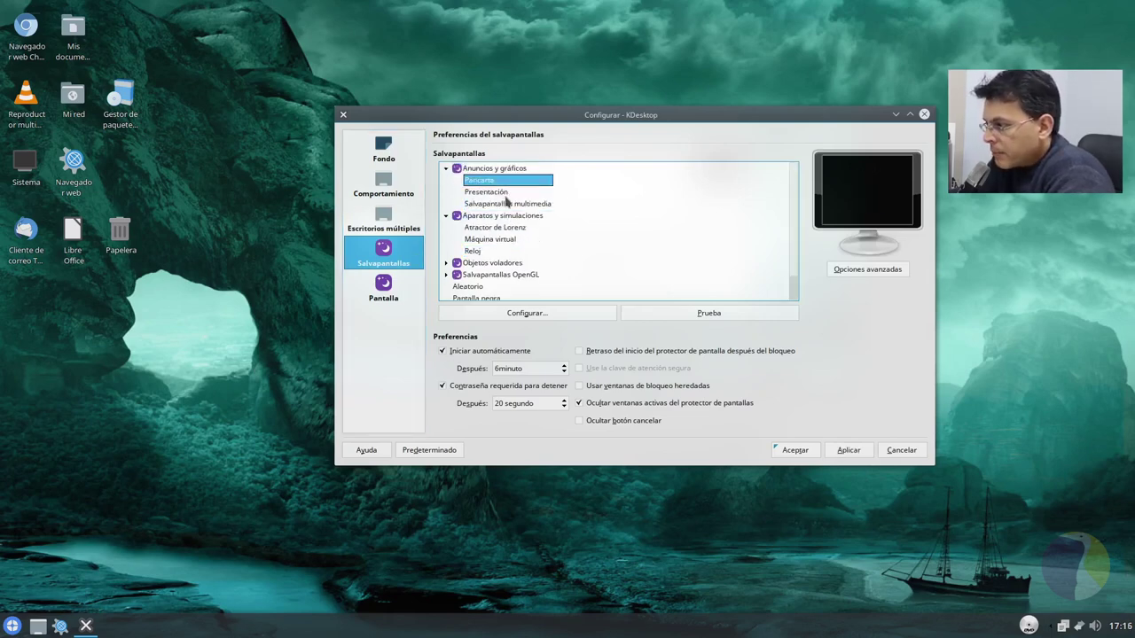
# - Browse the Presentación, multimedia and Objetos voladores screensavers, then view the 1920 × 1080, 60 Hz display page
pyautogui.press('Down')
pyautogui.press('Down')
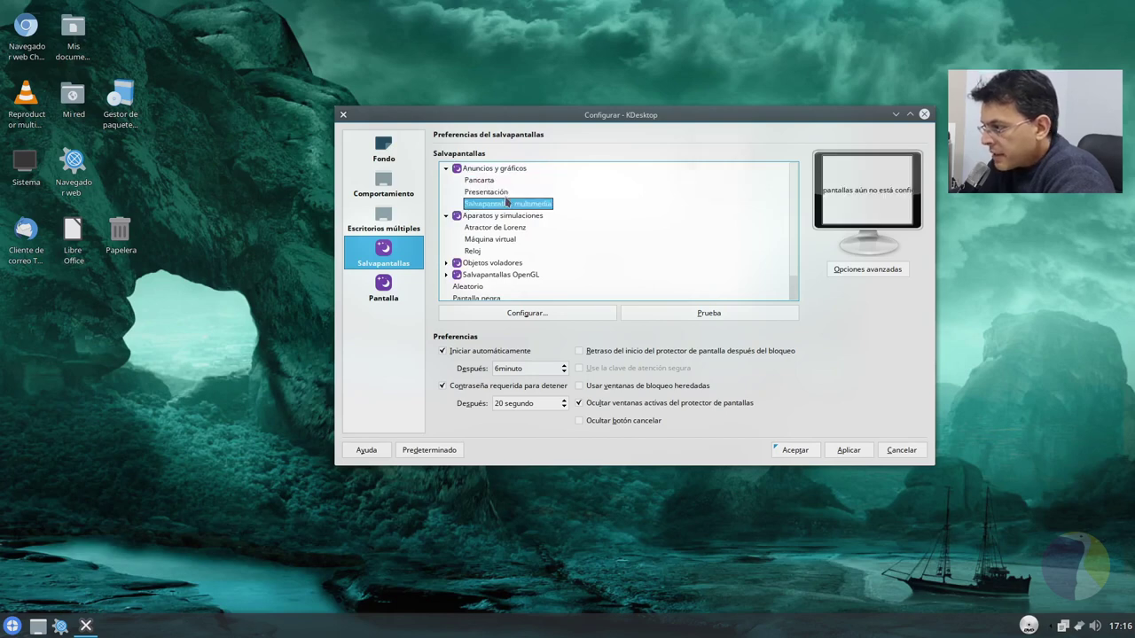
pyautogui.press('Down')
pyautogui.press('Down')
pyautogui.press('Down')
pyautogui.press('Down')
pyautogui.press('Down')
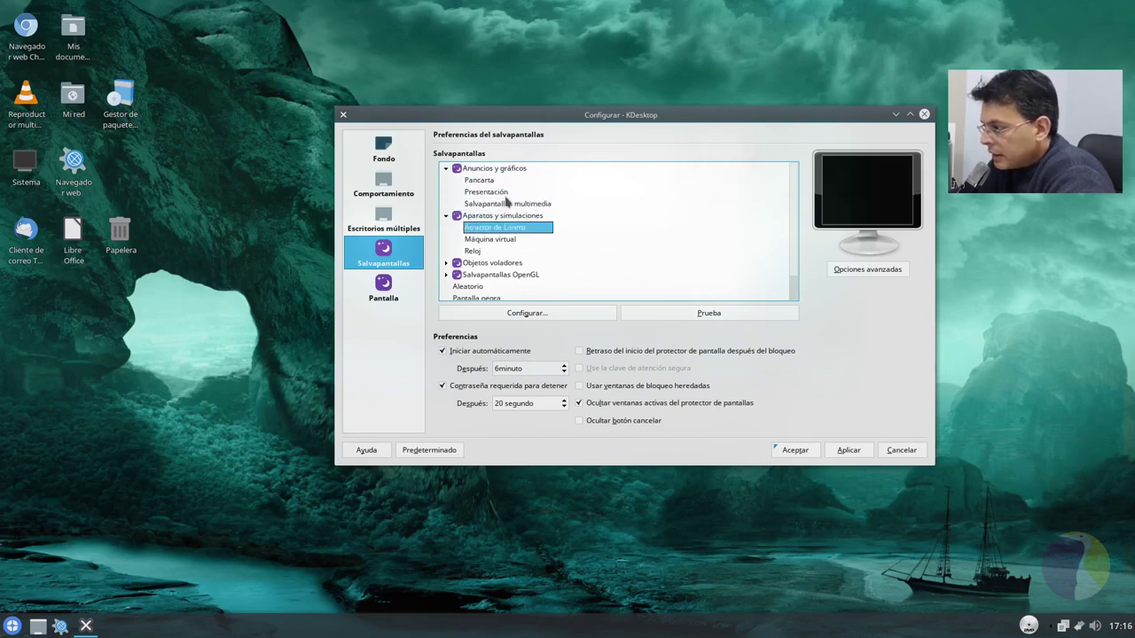
pyautogui.press('Right')
pyautogui.press('Down')
pyautogui.press('Down')
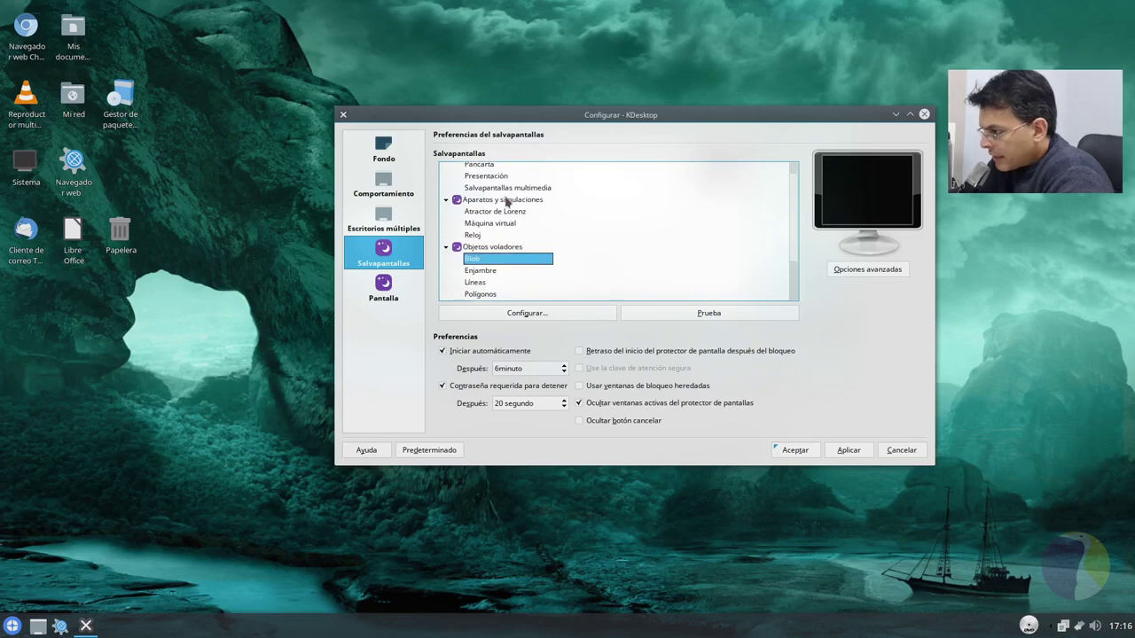
pyautogui.click(379, 301)
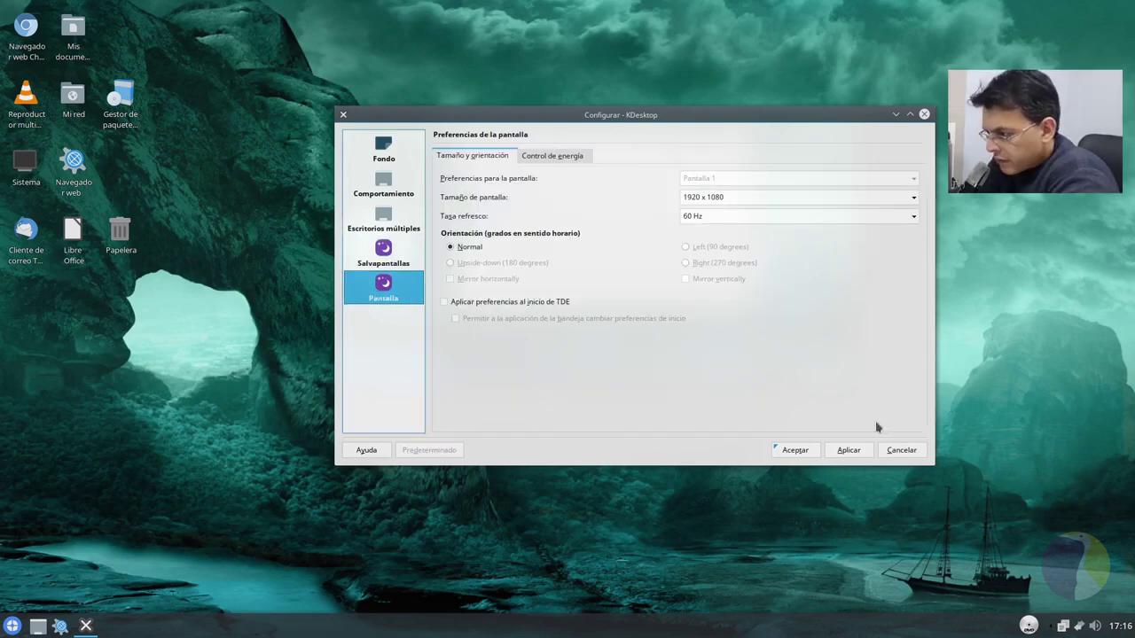
# - Close the KDesktop settings without saving and open the start menu over The Bay wallpaper
pyautogui.click(902, 450)
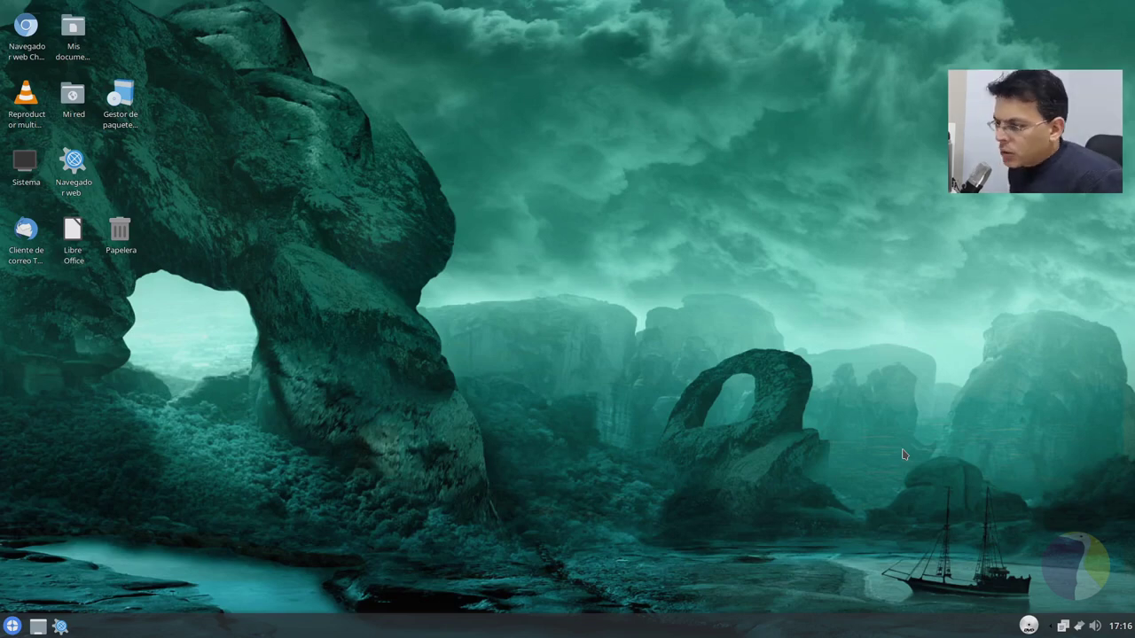
pyautogui.press('super')
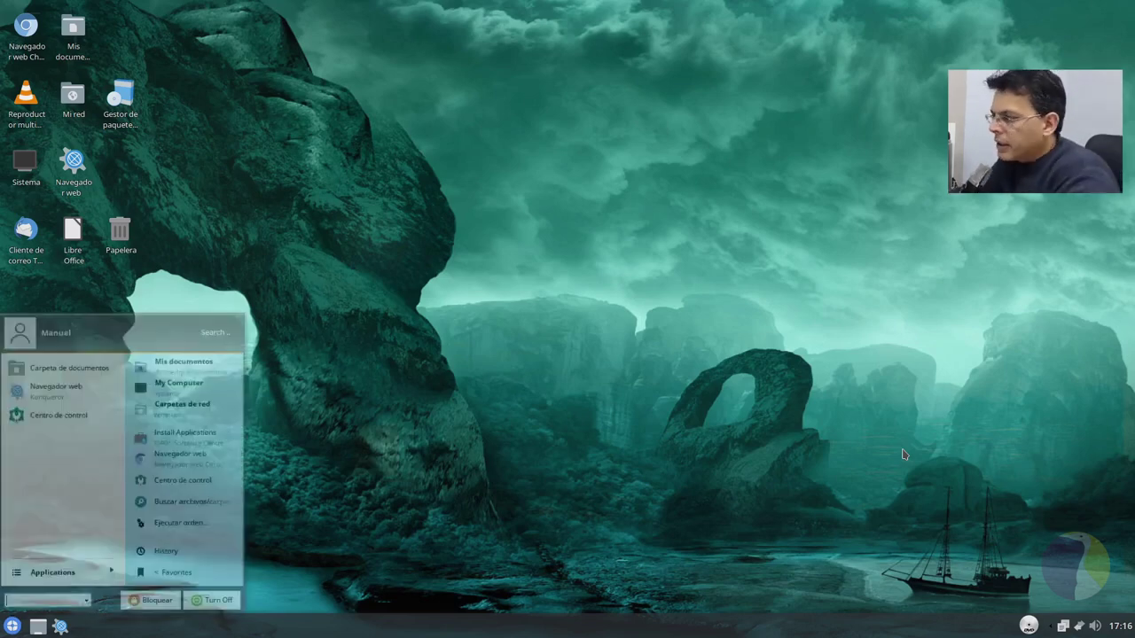
pyautogui.press('super')
pyautogui.press('super')
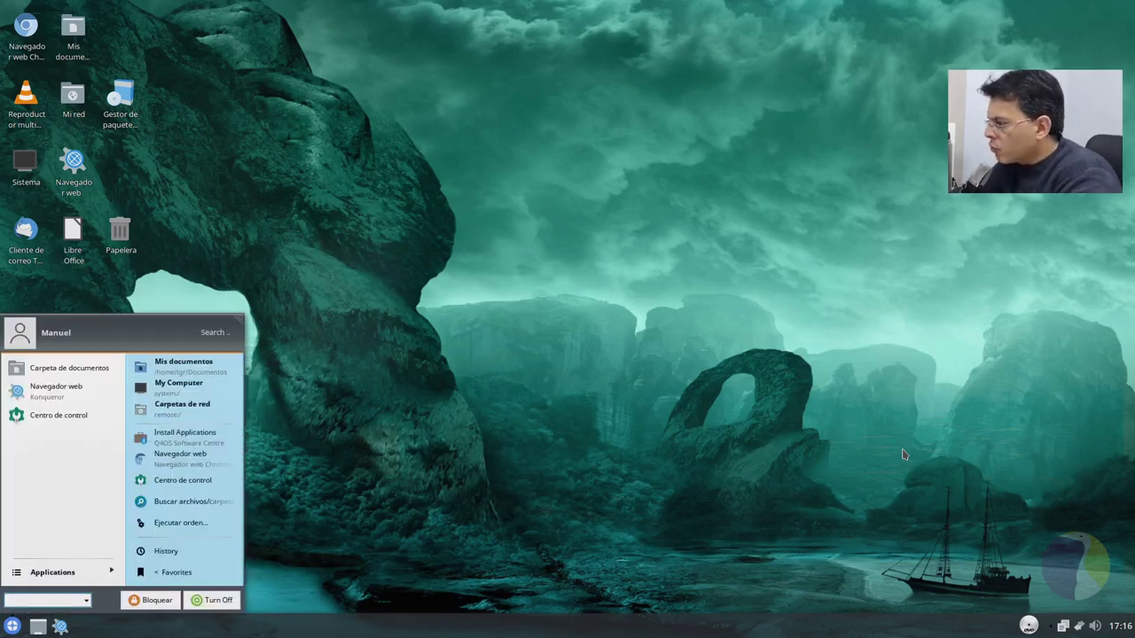